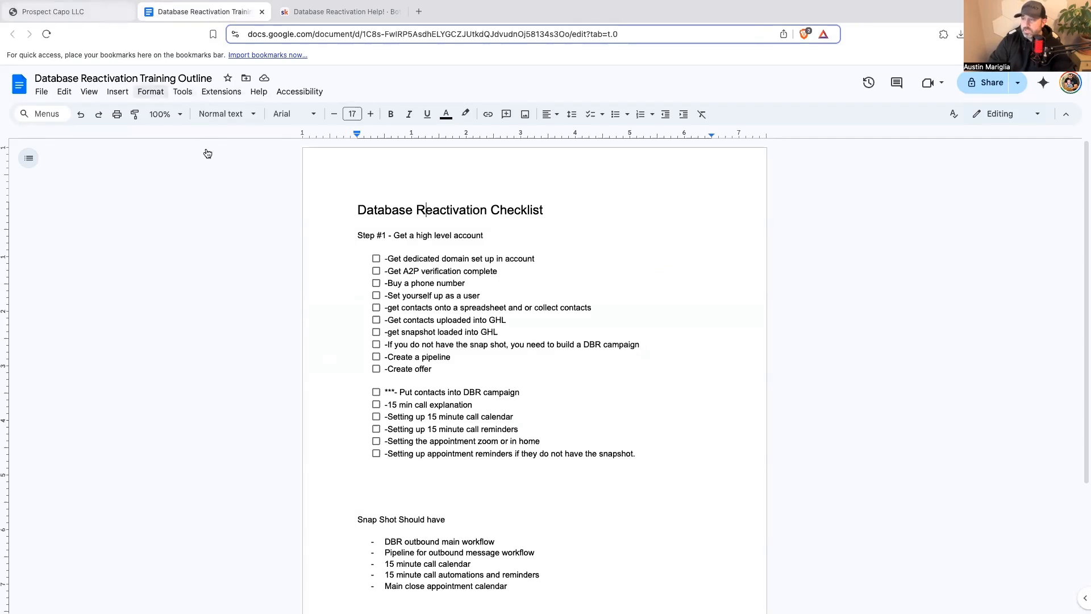
# Step: Open the Basic HighLevel Set Up course in the GHL Blueprint classroom on Skool
pyautogui.click(540, 258)
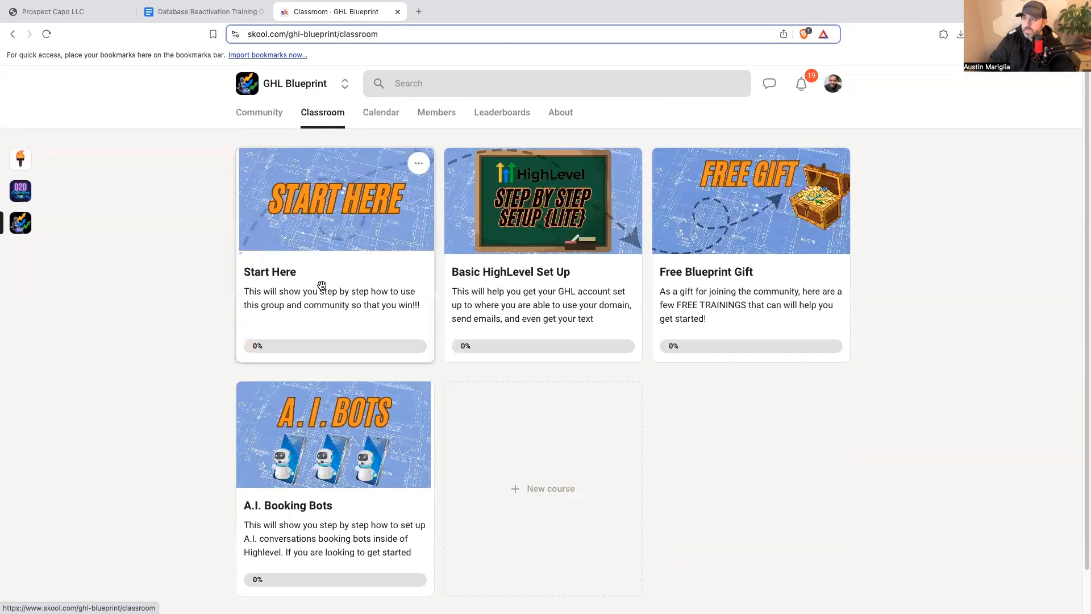
pyautogui.click(533, 265)
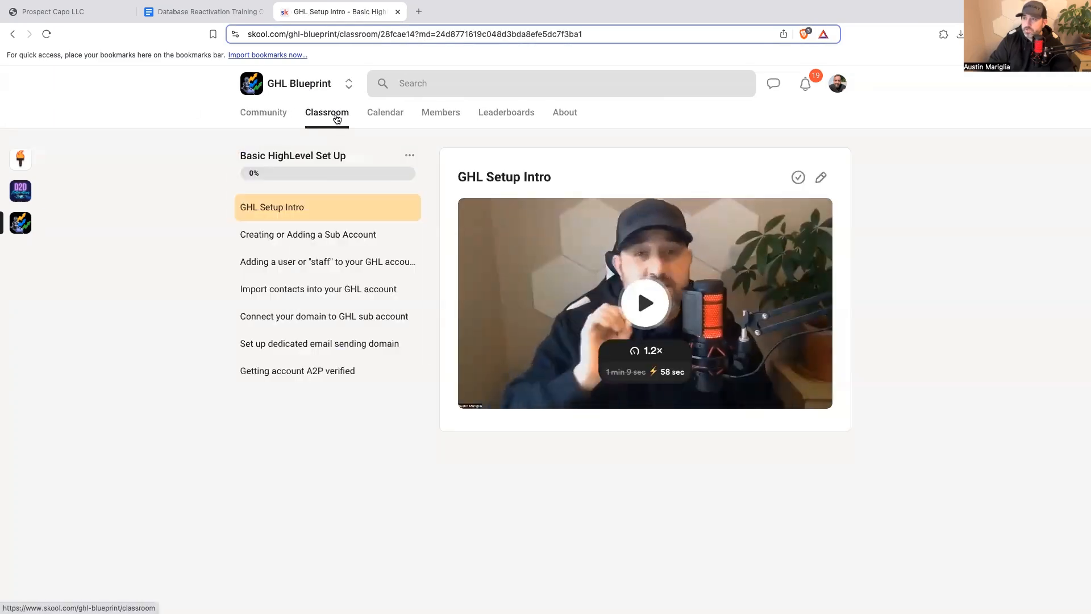
pyautogui.click(337, 118)
pyautogui.click(520, 251)
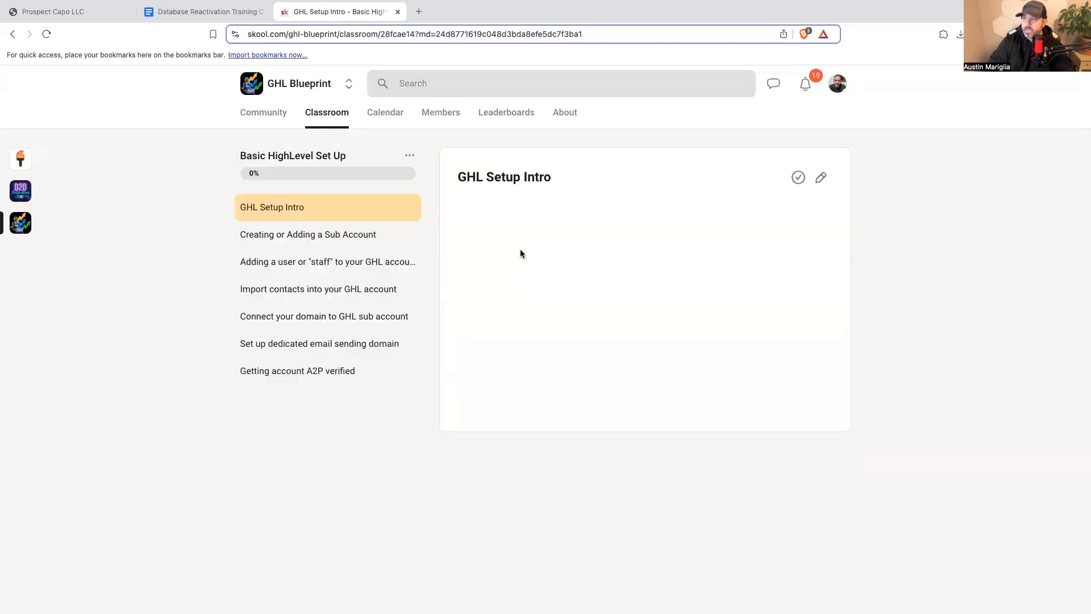
# Step: Check off the dedicated domain, A2P verification and phone number items in the Database Reactivation Training Outline on Google Docs
pyautogui.click(229, 17)
pyautogui.moveTo(543, 261); pyautogui.dragTo(382, 260)
pyautogui.click(377, 260)
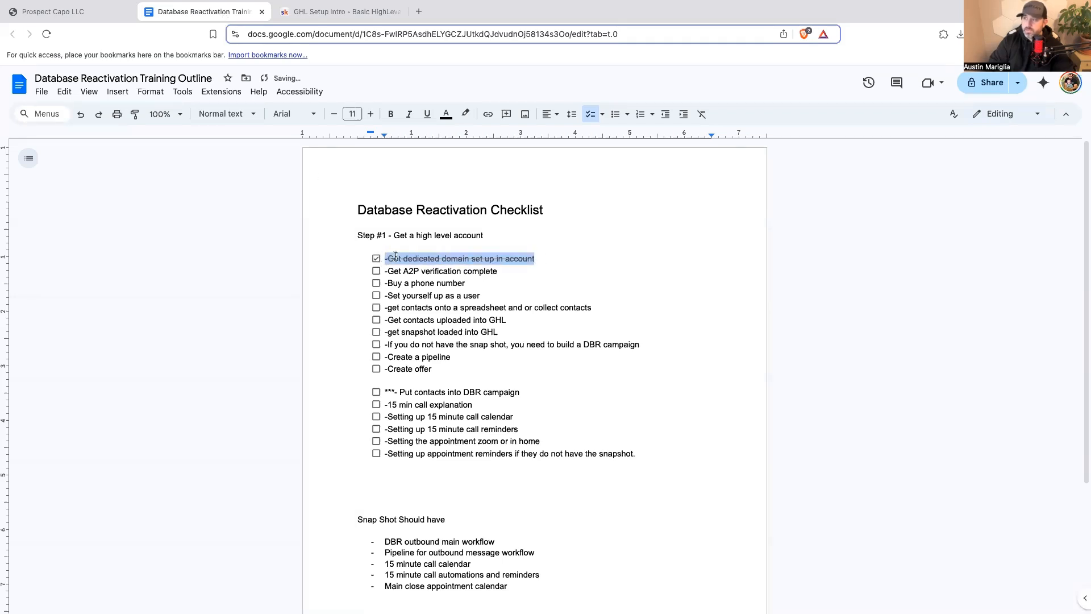
pyautogui.click(535, 262)
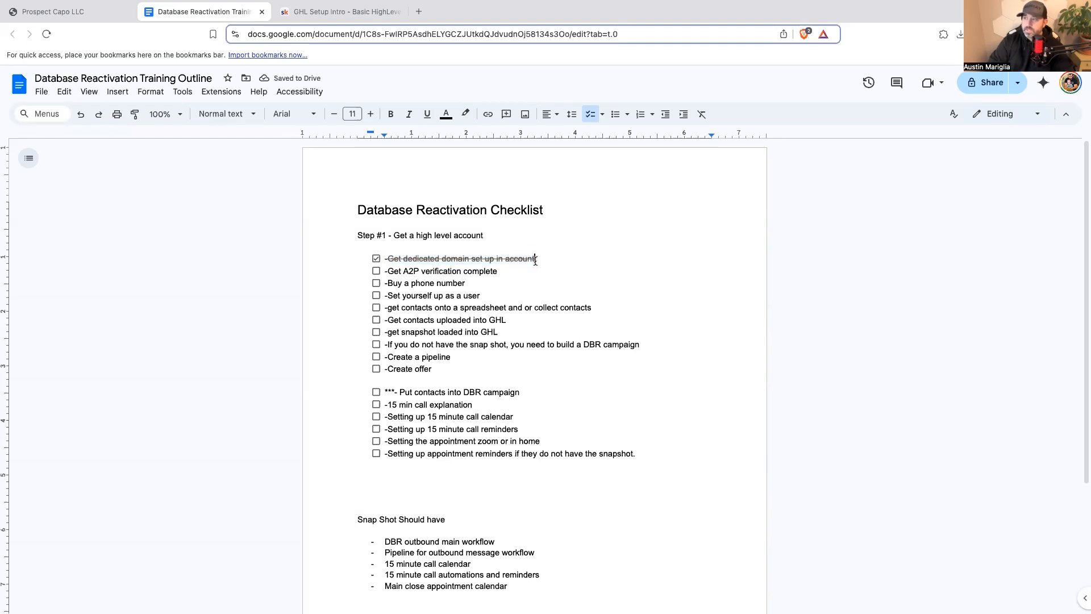
pyautogui.click(375, 259)
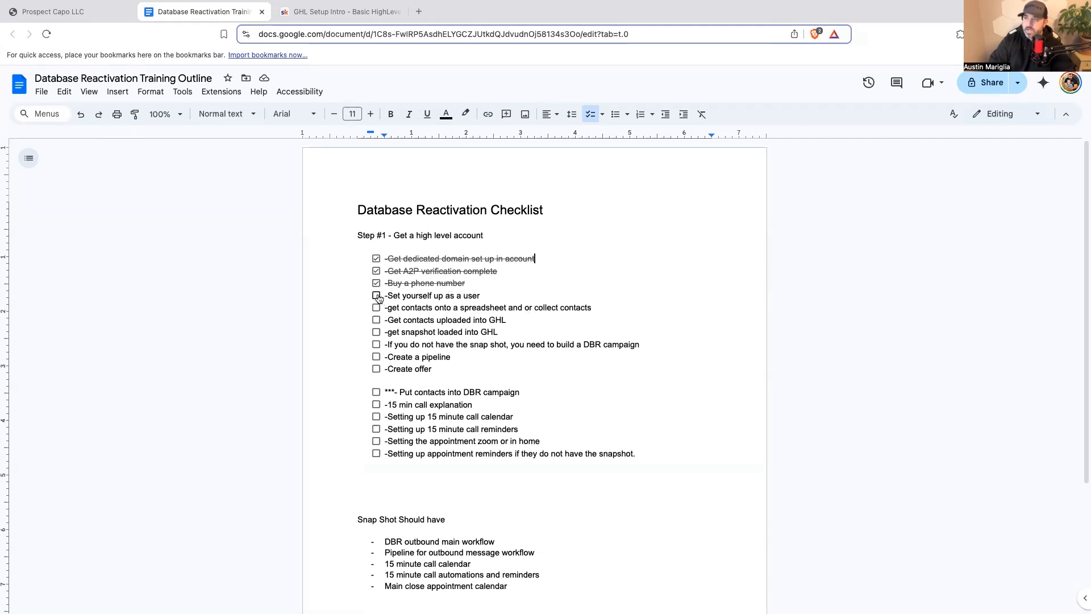
# Step: Open the Dentist Snapshot account's My Staff settings in HighLevel and switch to the agency view
pyautogui.click(90, 16)
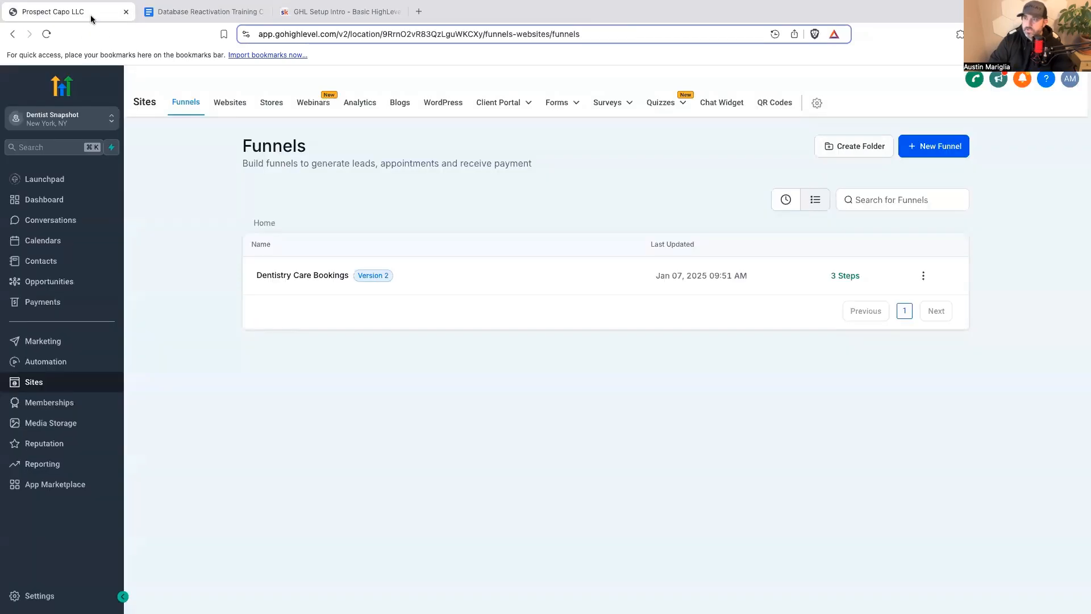
pyautogui.click(57, 596)
pyautogui.click(45, 289)
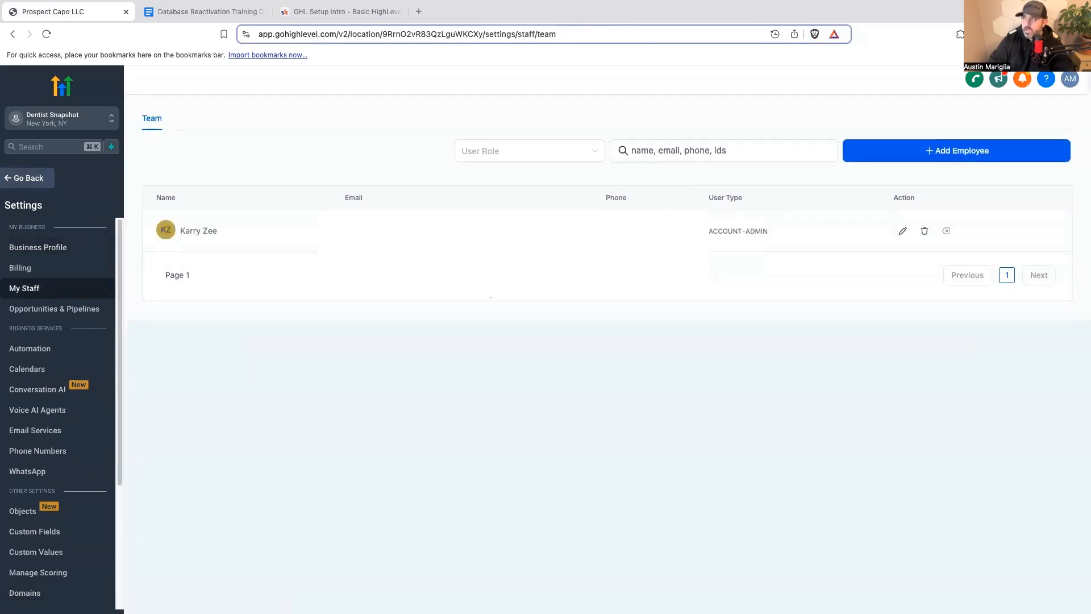
pyautogui.click(85, 125)
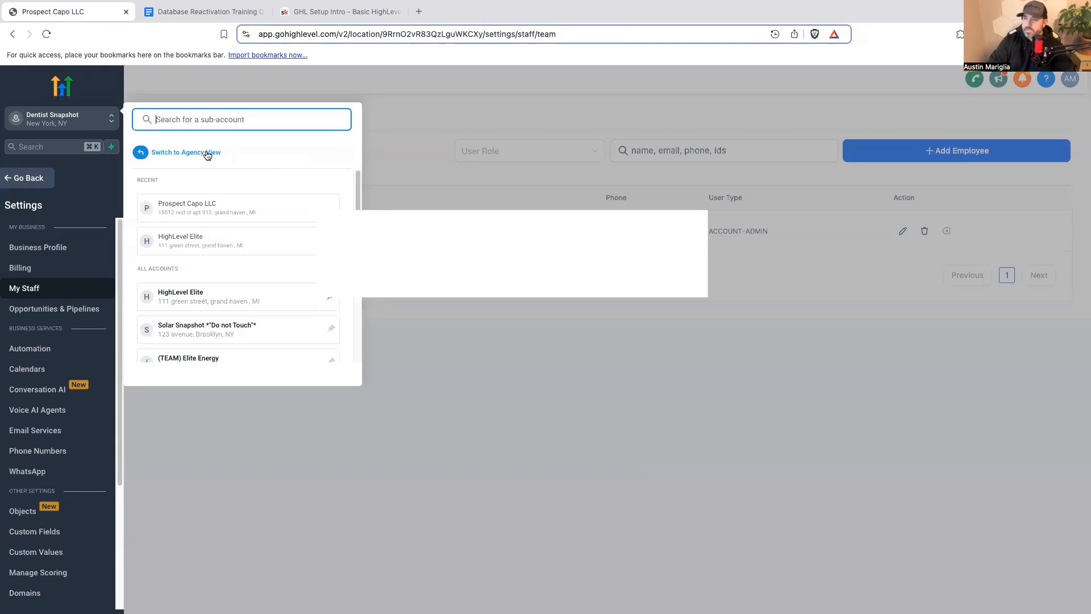
pyautogui.click(208, 154)
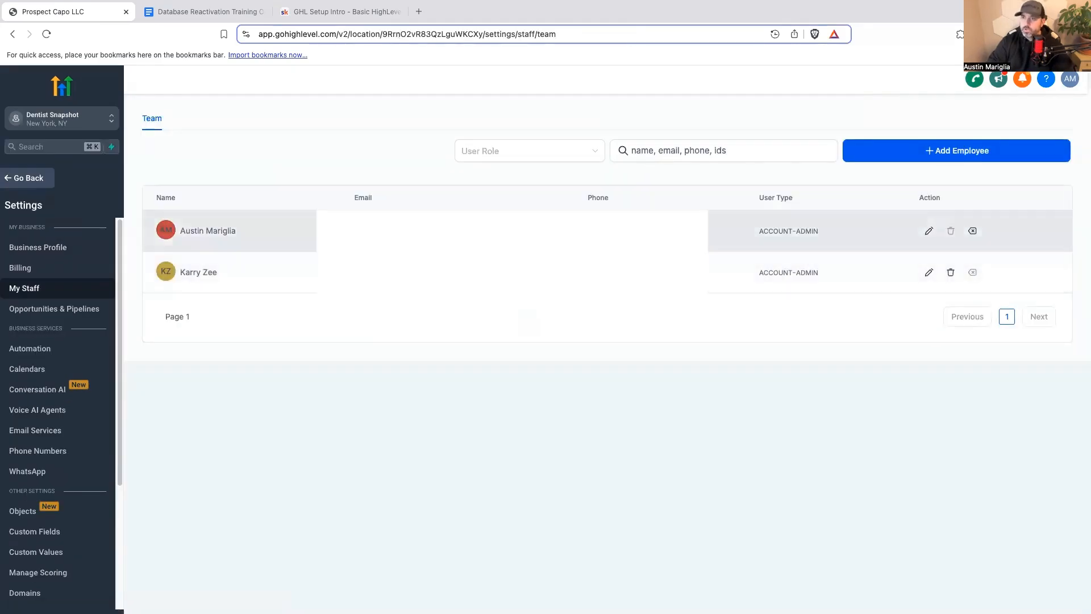
# Step: Check off "Set yourself up as a user" in the Google Docs checklist
pyautogui.click(218, 11)
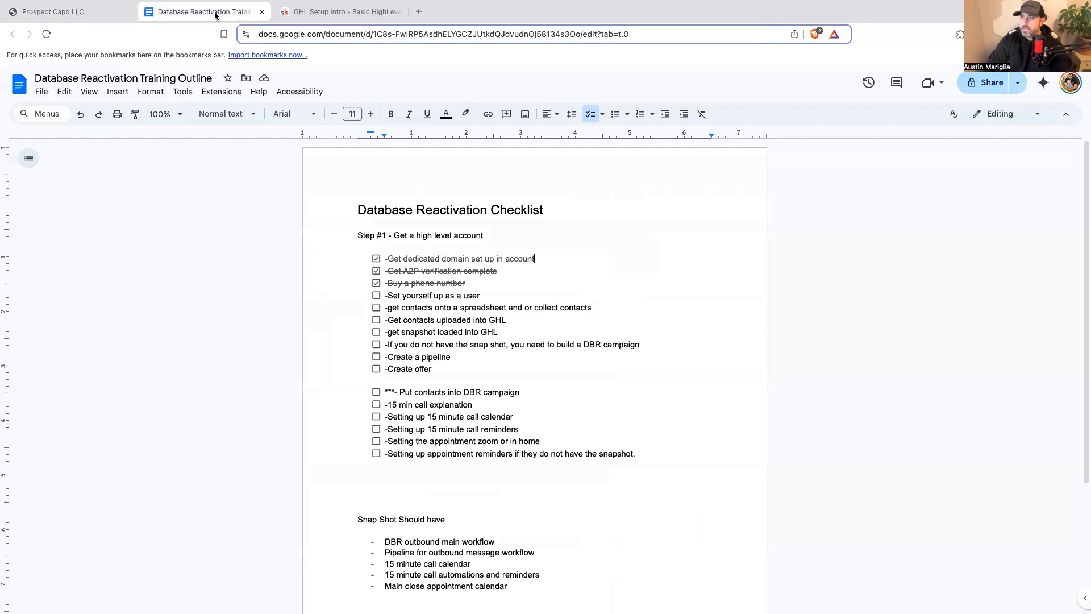
pyautogui.click(376, 295)
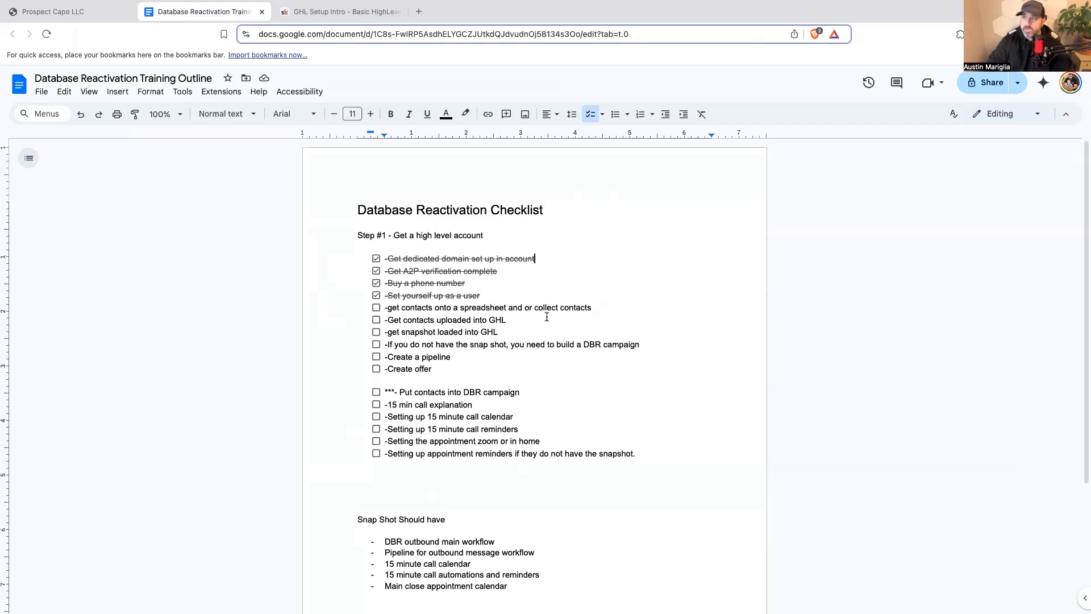
# Step: Open the "Import contacts into your GHL account" lesson on Skool, and check off the contact collection and upload items in the Google Docs checklist
pyautogui.click(334, 12)
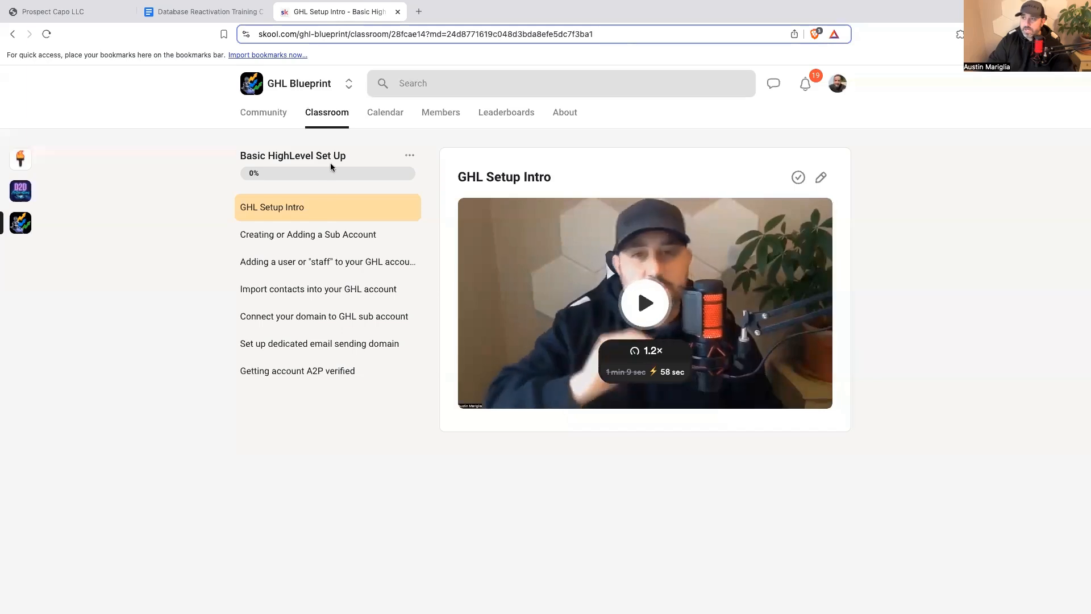
pyautogui.click(343, 298)
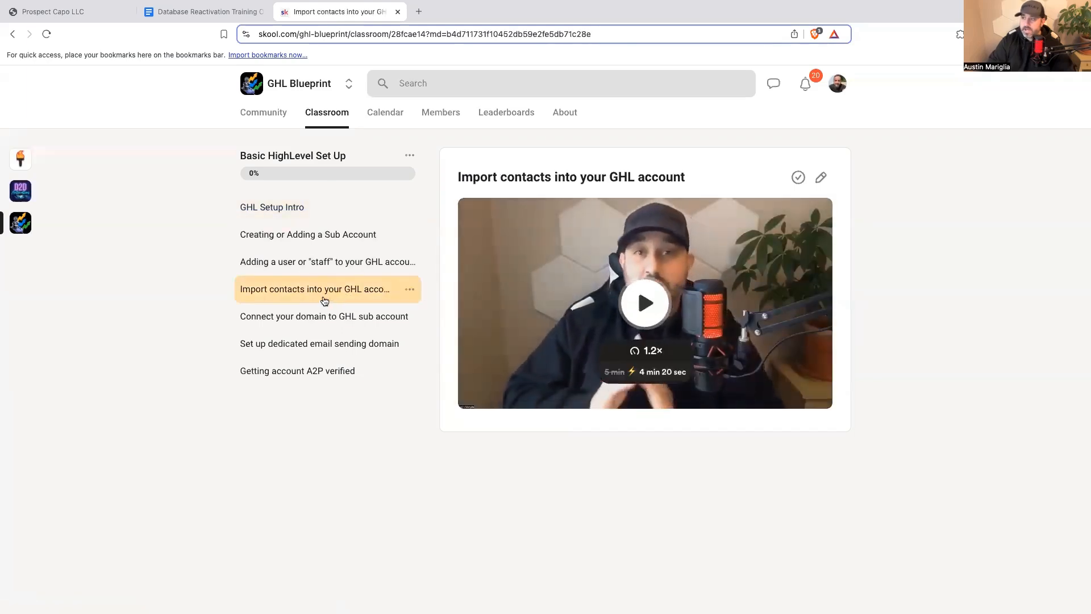
pyautogui.click(193, 11)
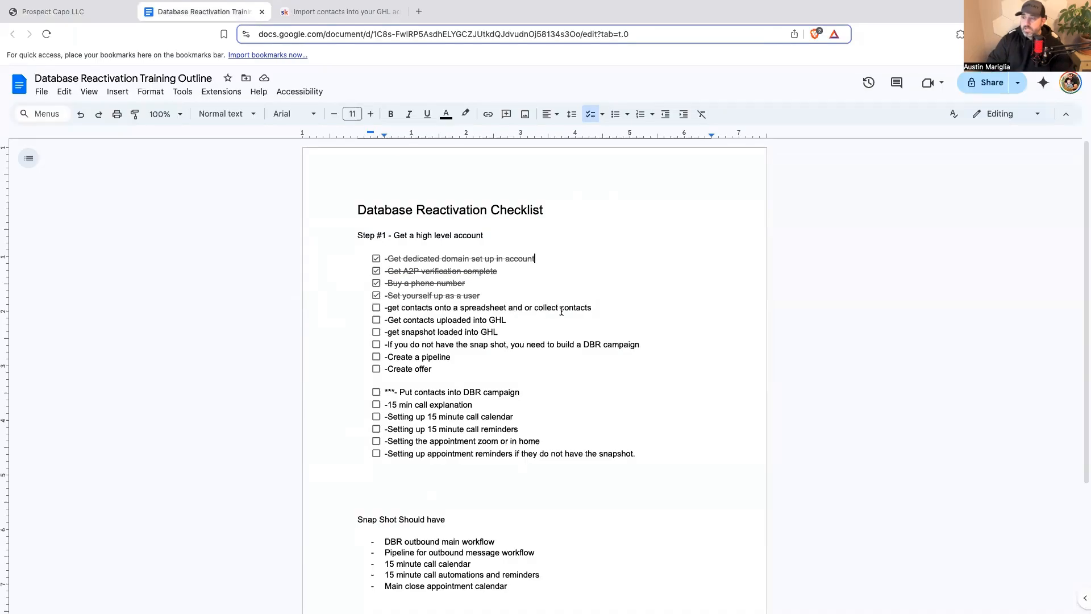
pyautogui.click(375, 308)
pyautogui.click(376, 321)
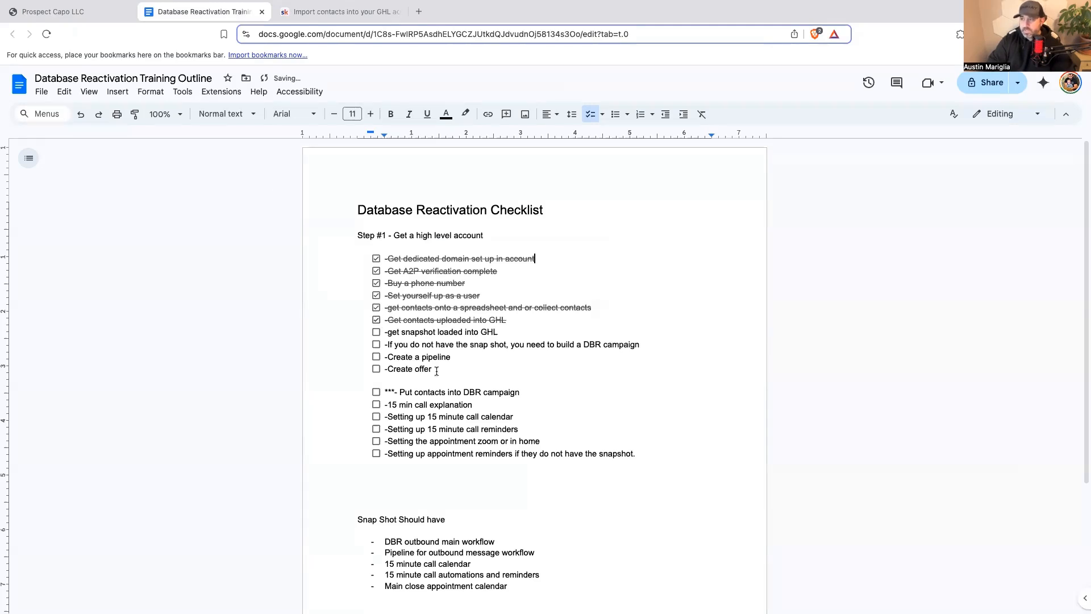
# Step: Check off the two snapshot items and add the item "-Create database reactivation workflows" directly below them
pyautogui.click(376, 333)
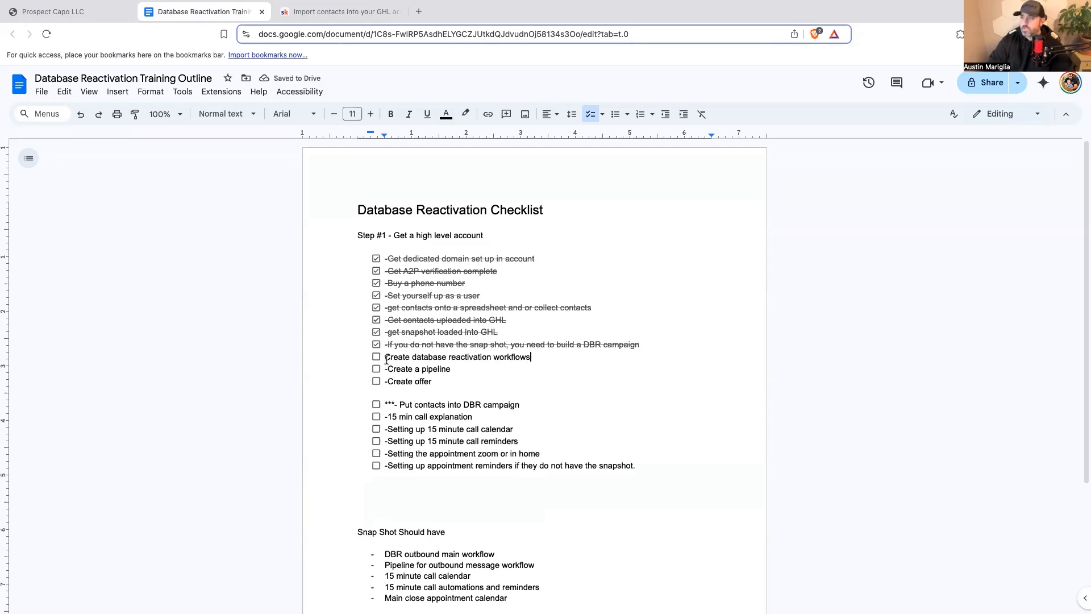
pyautogui.click(386, 360)
pyautogui.write('-')
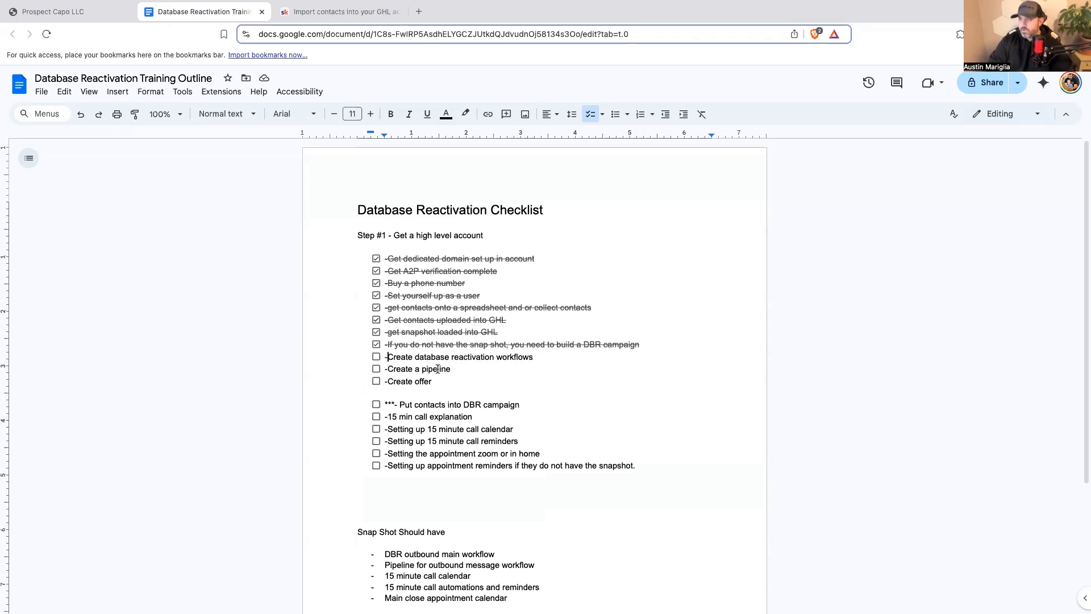
# Step: Switch to HighLevel and look through the Dentist Snapshot account's settings categories
pyautogui.click(53, 11)
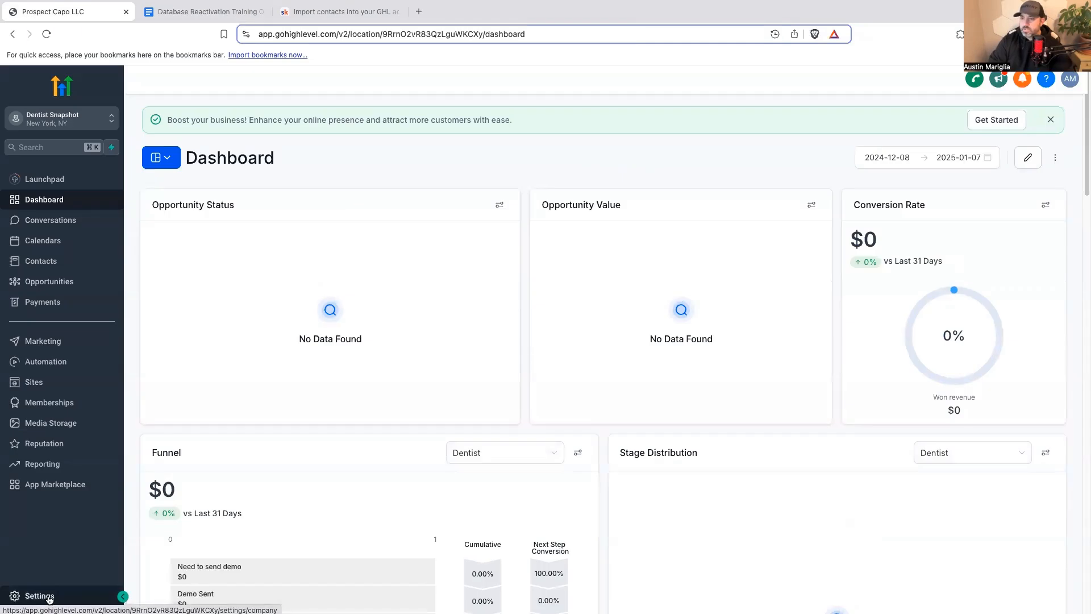
pyautogui.click(50, 596)
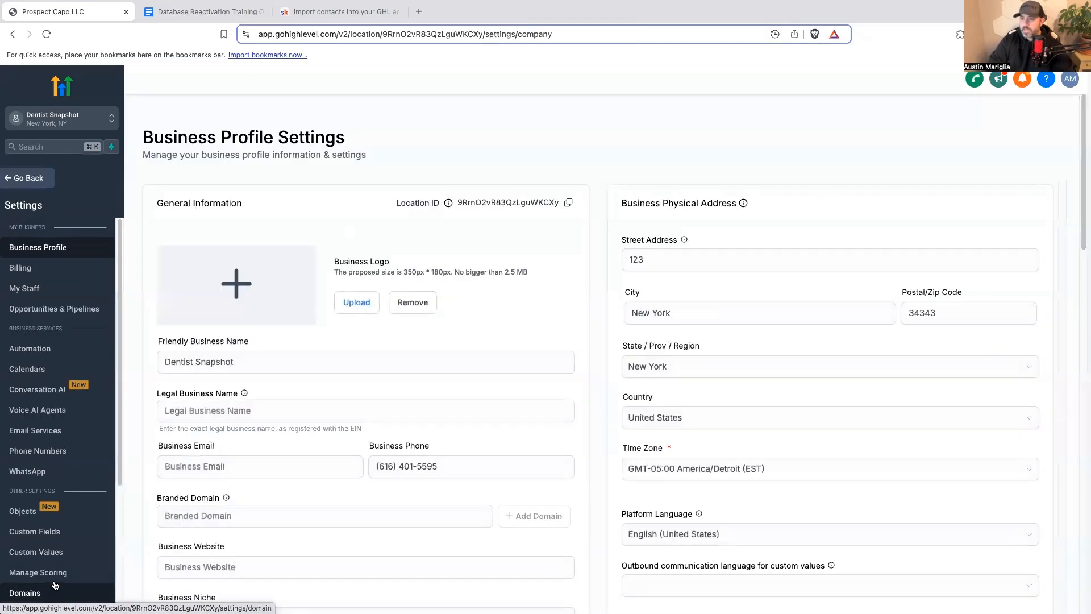
pyautogui.scroll(-2, 62, 455)
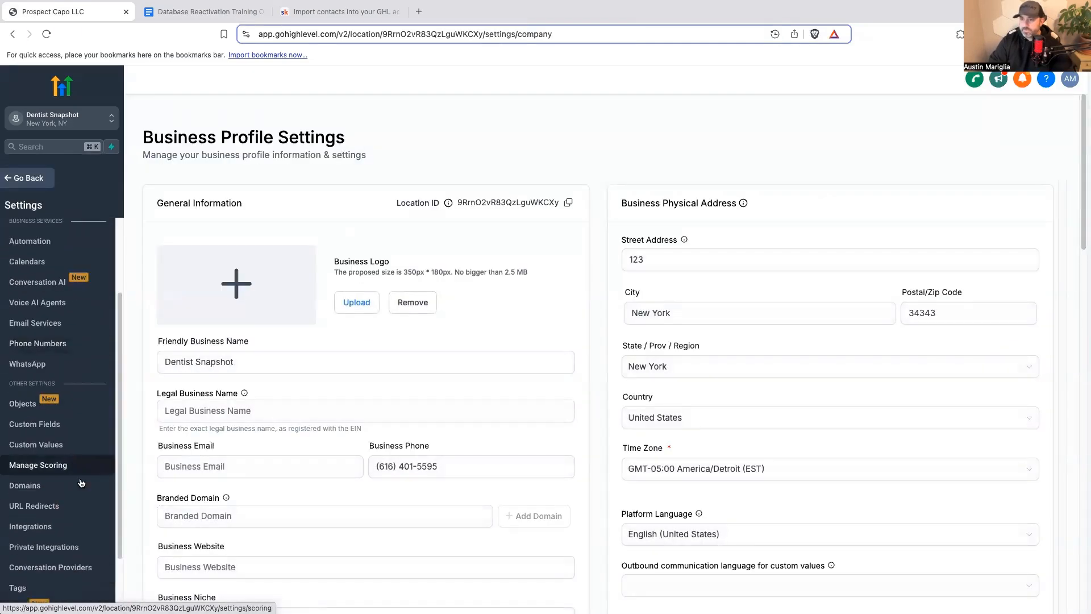
pyautogui.scroll(-1, 73, 507)
pyautogui.scroll(3, 72, 508)
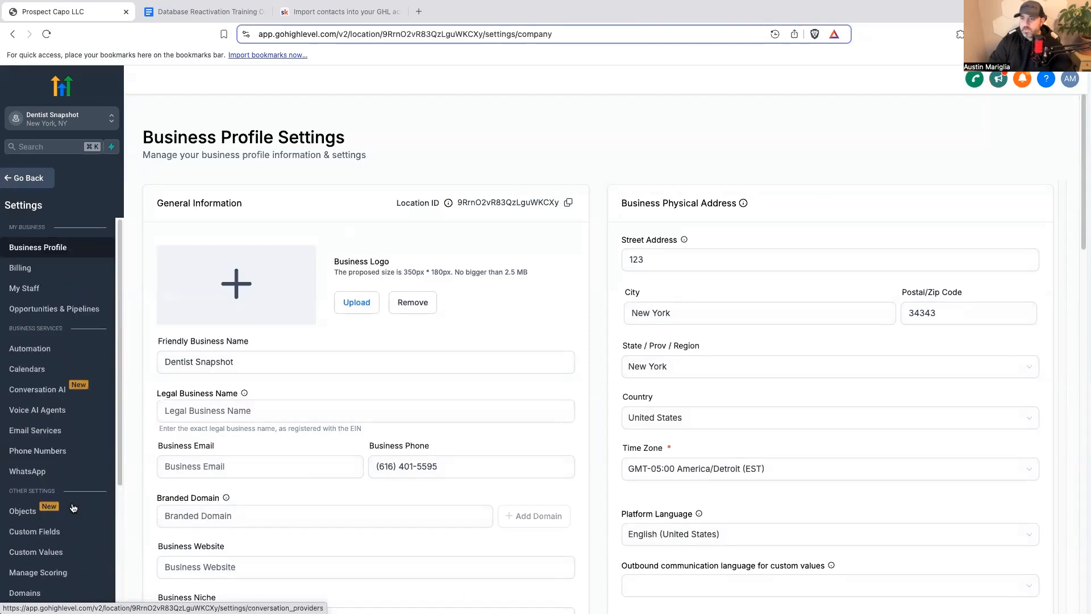
# Step: Start a new opportunity pipeline named "Database Reactivation"
pyautogui.click(48, 289)
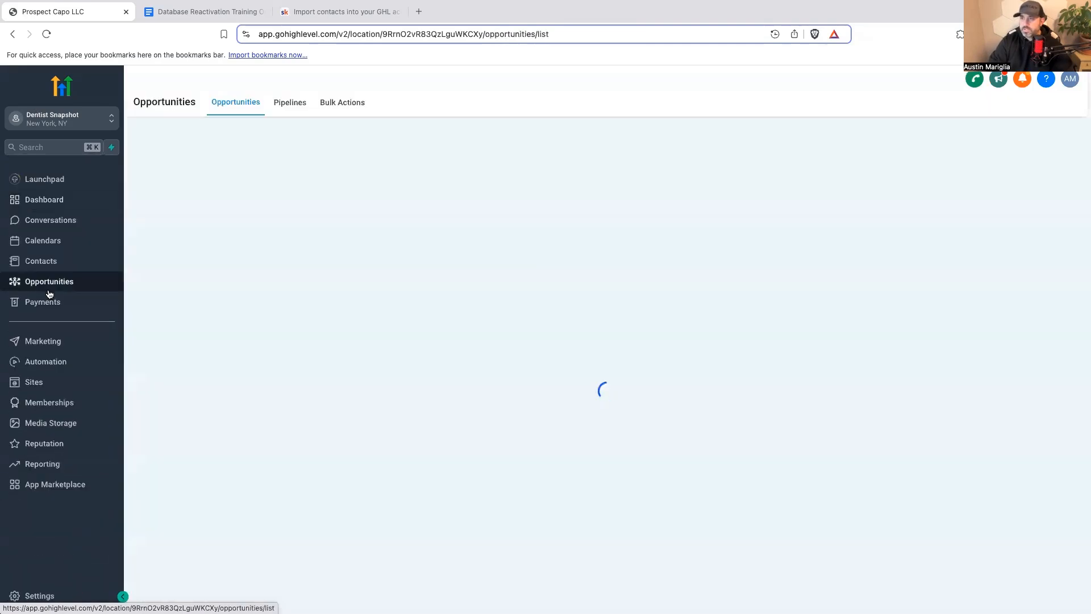
pyautogui.click(278, 109)
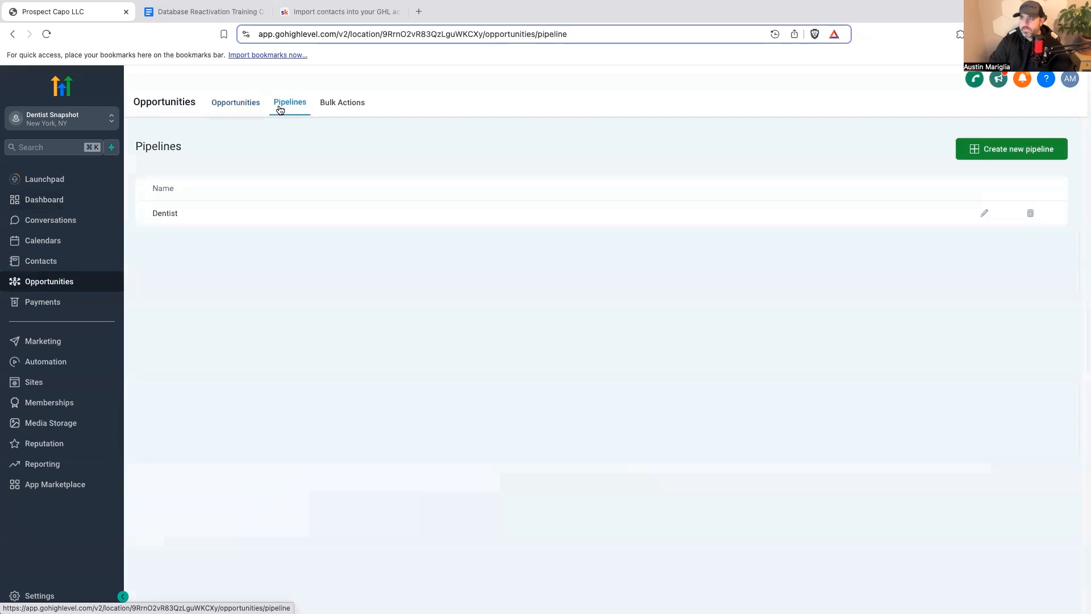
pyautogui.click(1003, 151)
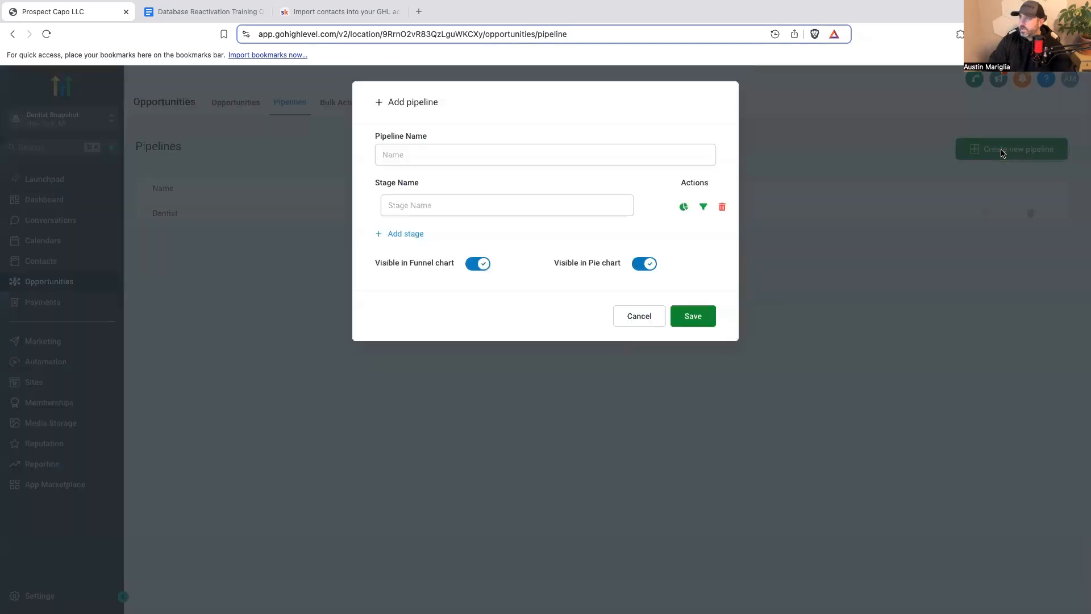
pyautogui.click(477, 157)
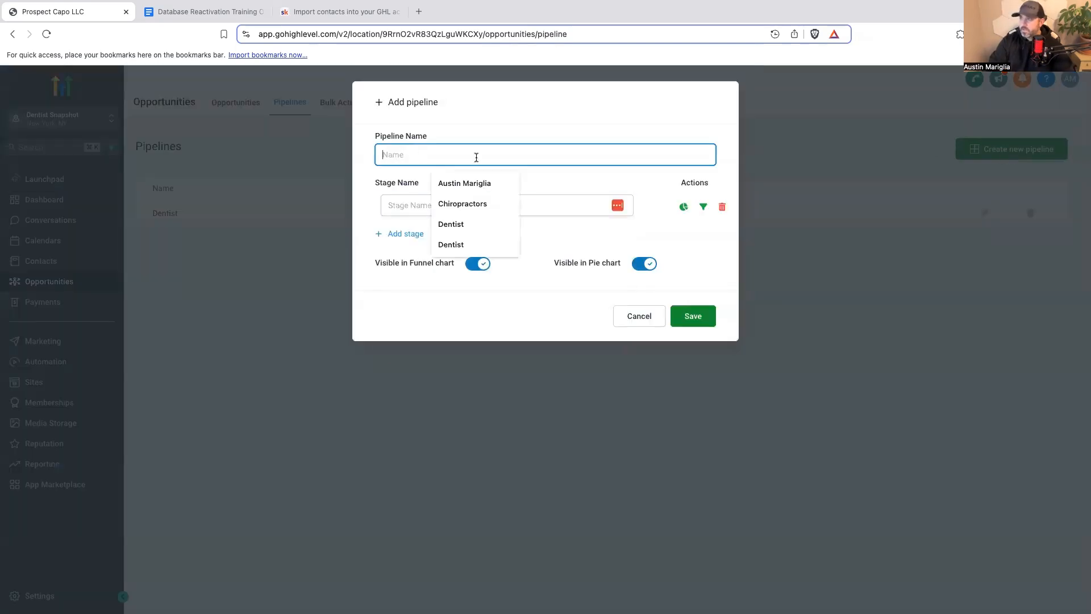
pyautogui.click(444, 161)
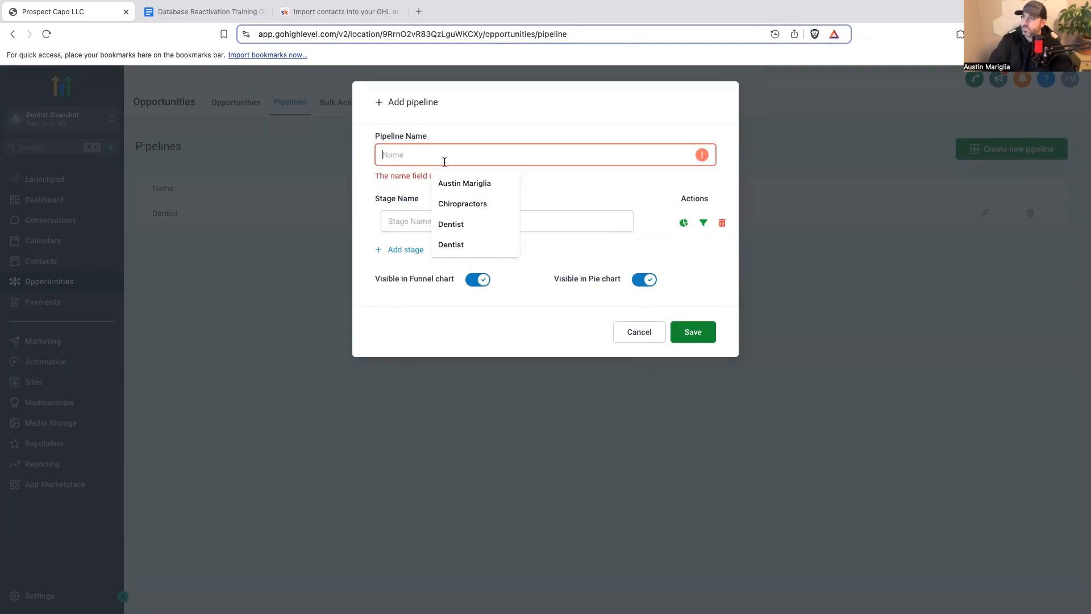
pyautogui.write('Database Reactivation')
# Step: Add the stages "DBR Message #1 send" and "DBR Message #2 sent" to the Database Reactivation pipeline and save it
pyautogui.click(451, 205)
pyautogui.write('DR')
pyautogui.write('BR MEs')
pyautogui.write('ssage #1')
pyautogui.write(' send')
pyautogui.press('Return')
pyautogui.write('DBR Message #2 sent')
pyautogui.click(695, 342)
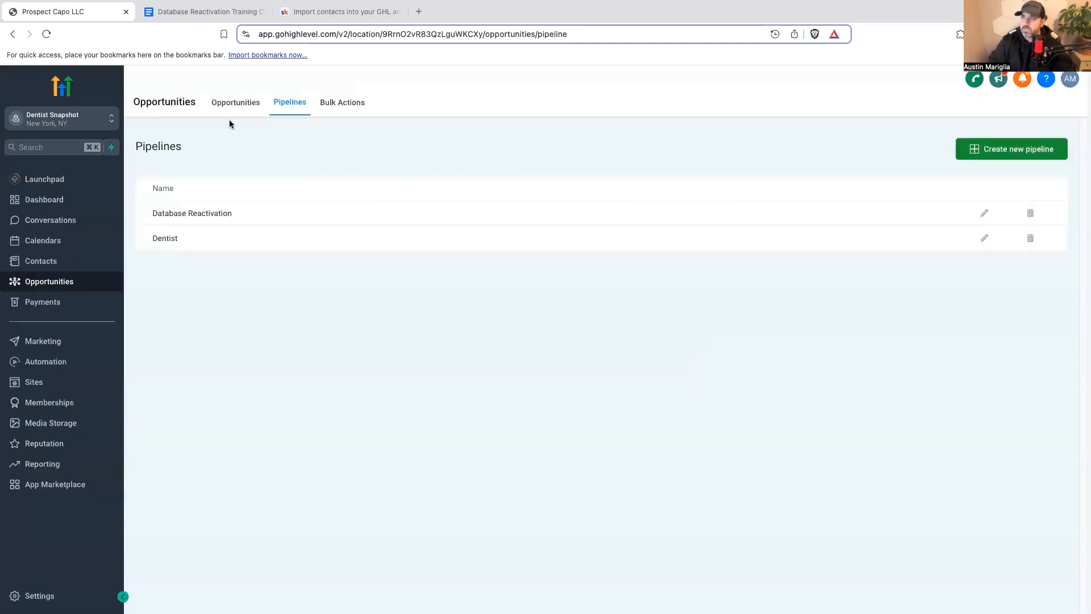
# Step: Check off "Create a pipeline" in the Google Docs checklist
pyautogui.click(213, 16)
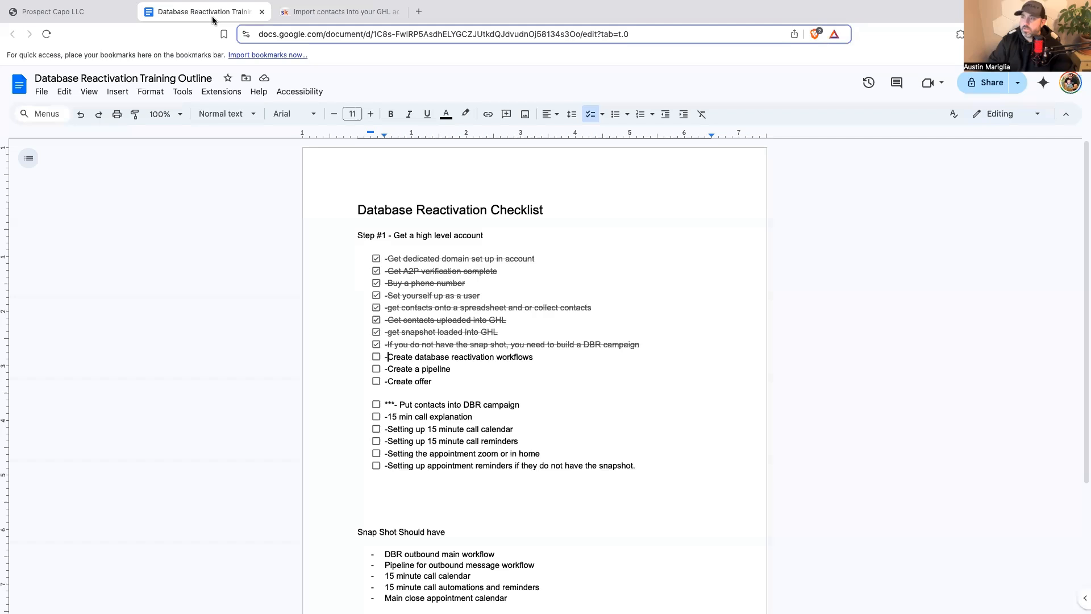
pyautogui.click(376, 368)
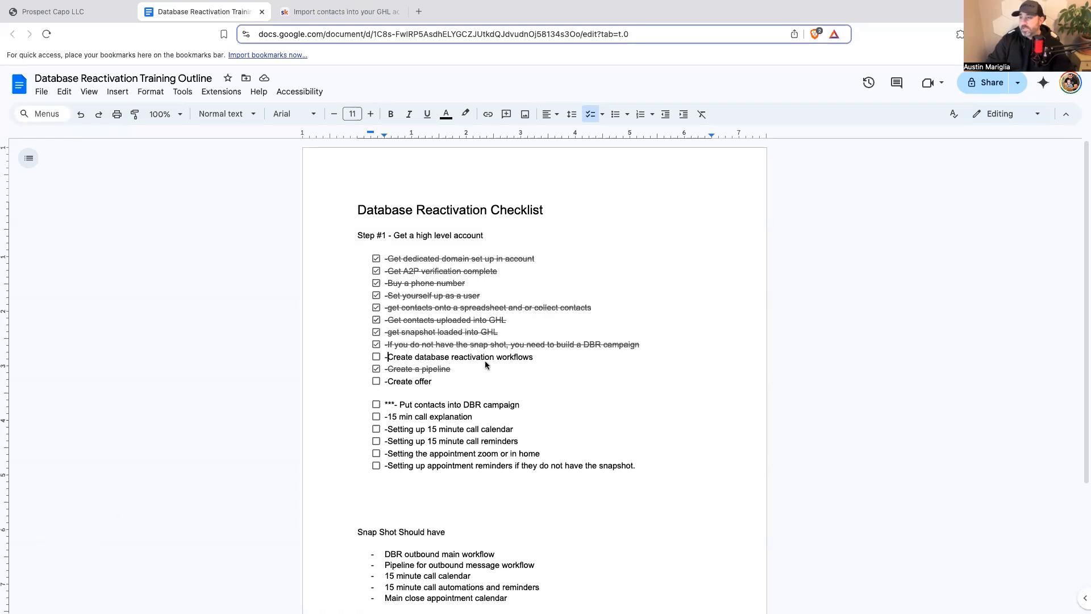
# Step: Create a workflow folder named "Database Reactivation" in HighLevel's automation area
pyautogui.click(91, 12)
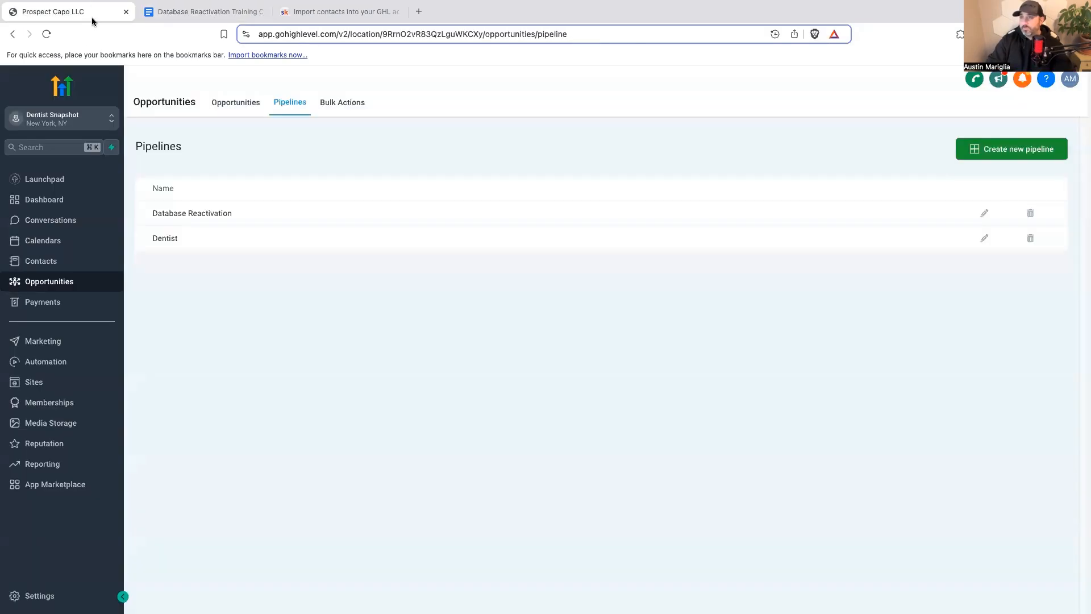
pyautogui.click(60, 364)
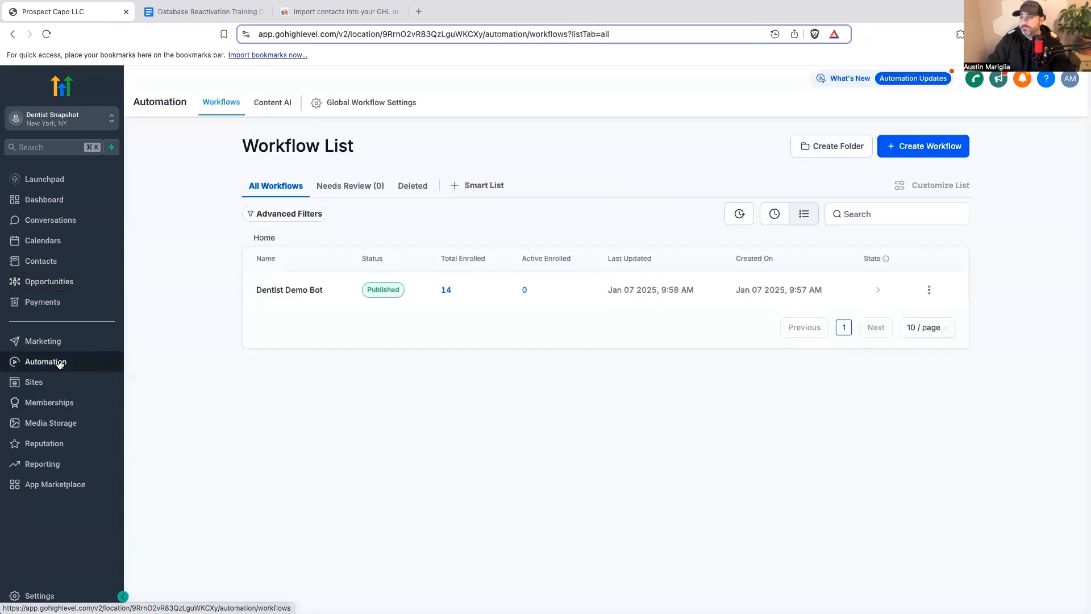
pyautogui.click(932, 146)
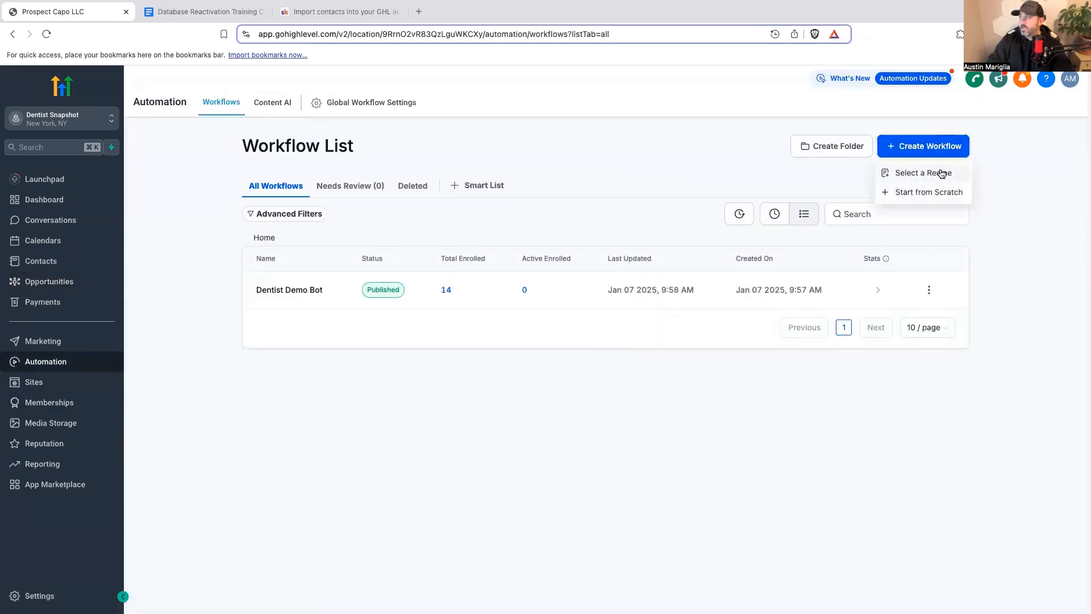
pyautogui.click(832, 146)
pyautogui.click(545, 370)
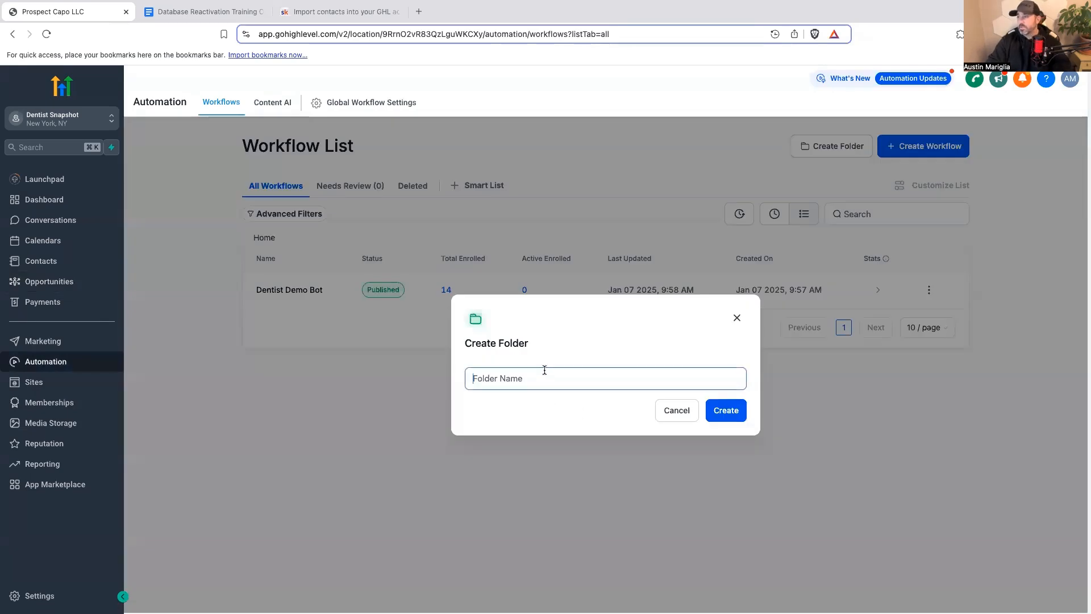
pyautogui.write('Database Reactivation')
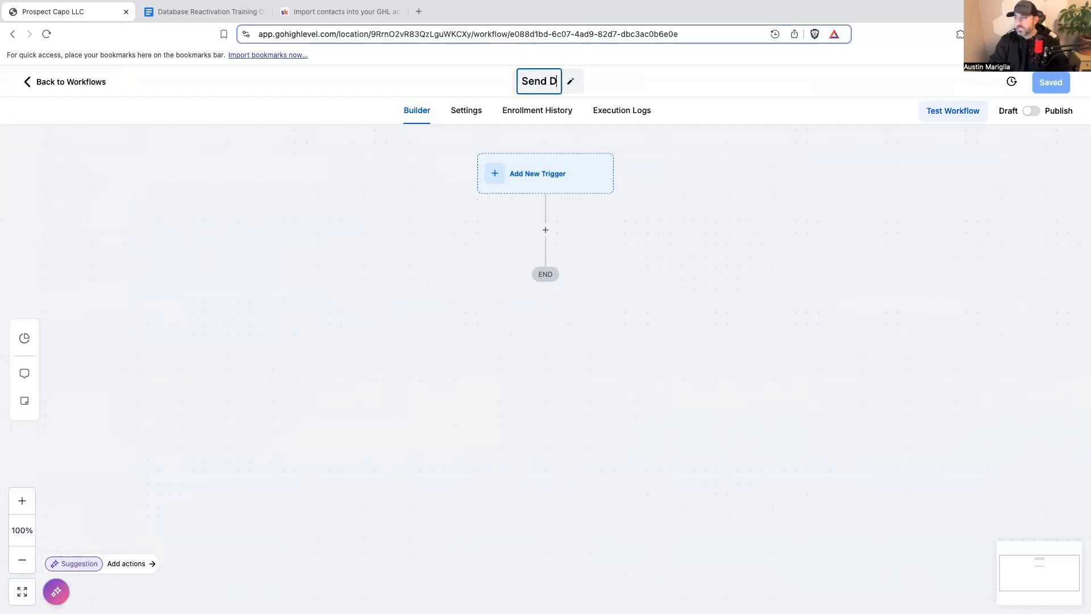
# Step: Name the new workflow Send DBR Message #1 - Add tag "DBR"-
pyautogui.write('BR Mes')
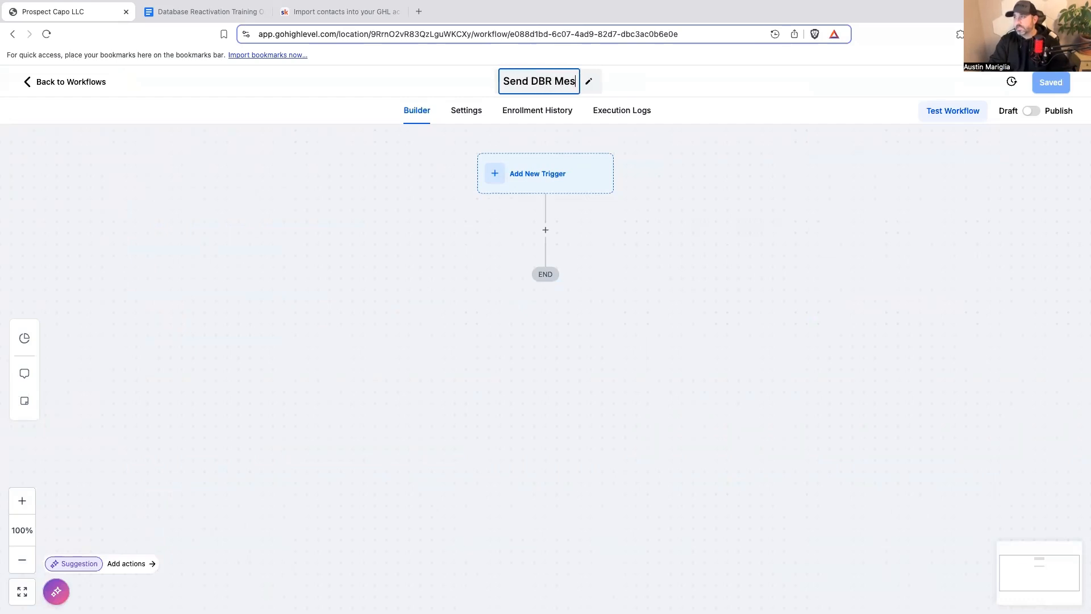
pyautogui.write('sage #1')
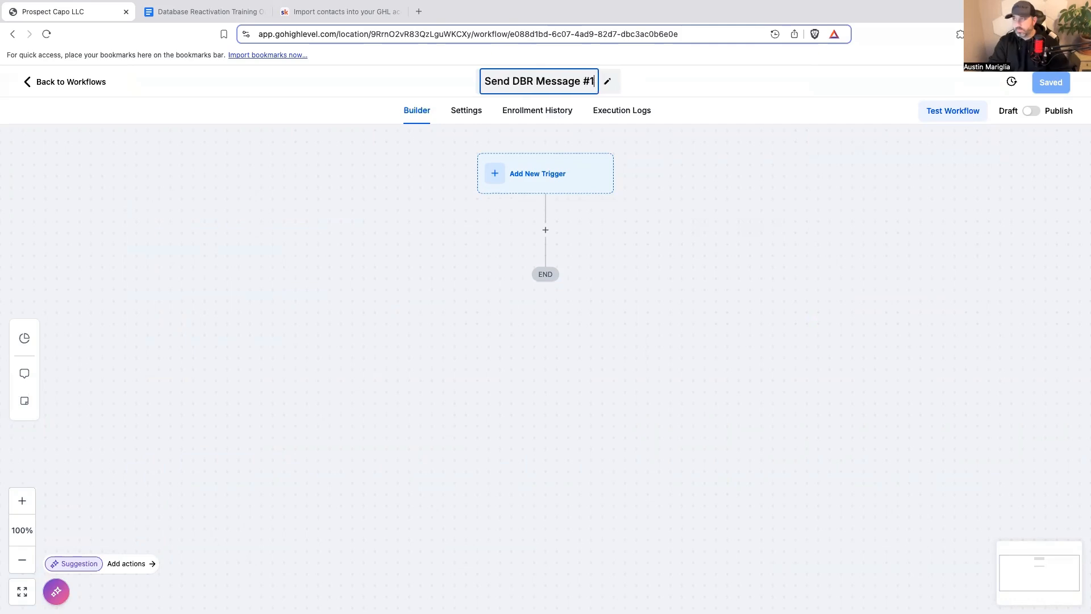
pyautogui.write(' - Add tag')
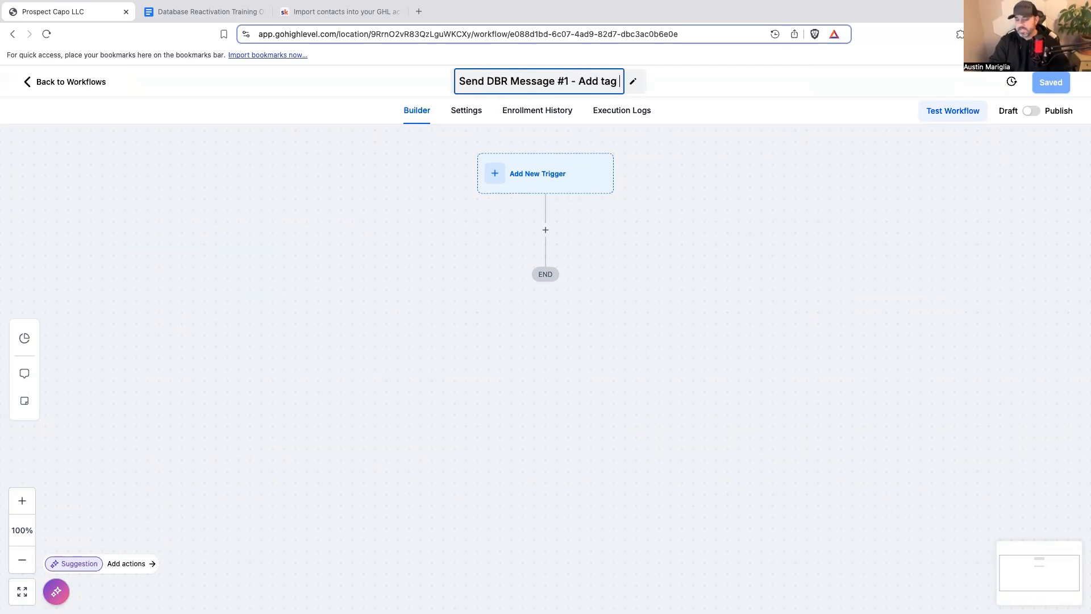
pyautogui.press('BackSpace')
pyautogui.press('BackSpace')
pyautogui.press('BackSpace')
pyautogui.press('BackSpace')
pyautogui.write('ta')
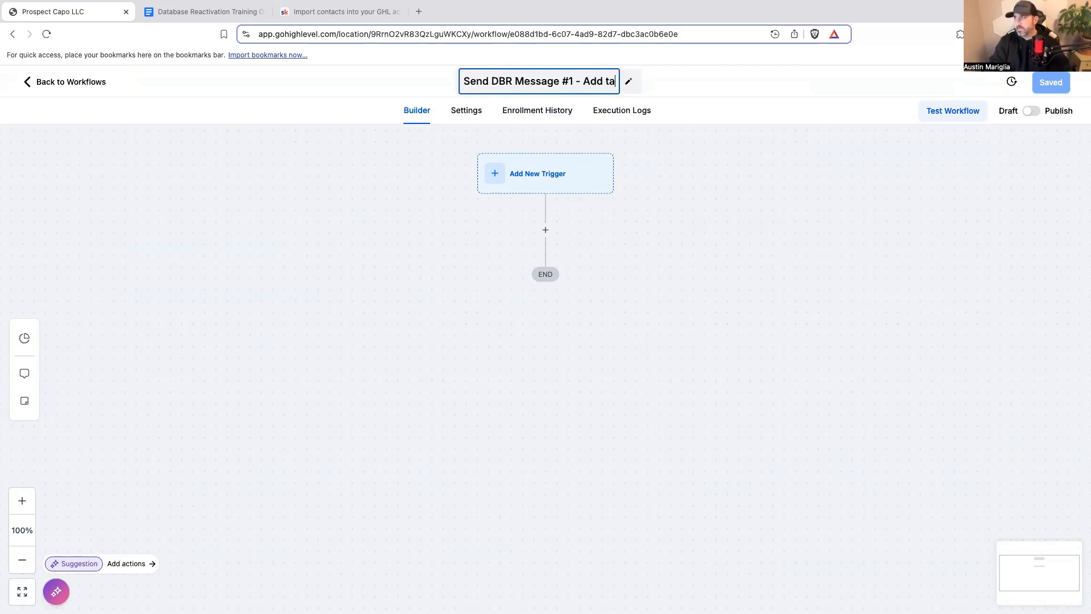
pyautogui.write('g "DBR"-')
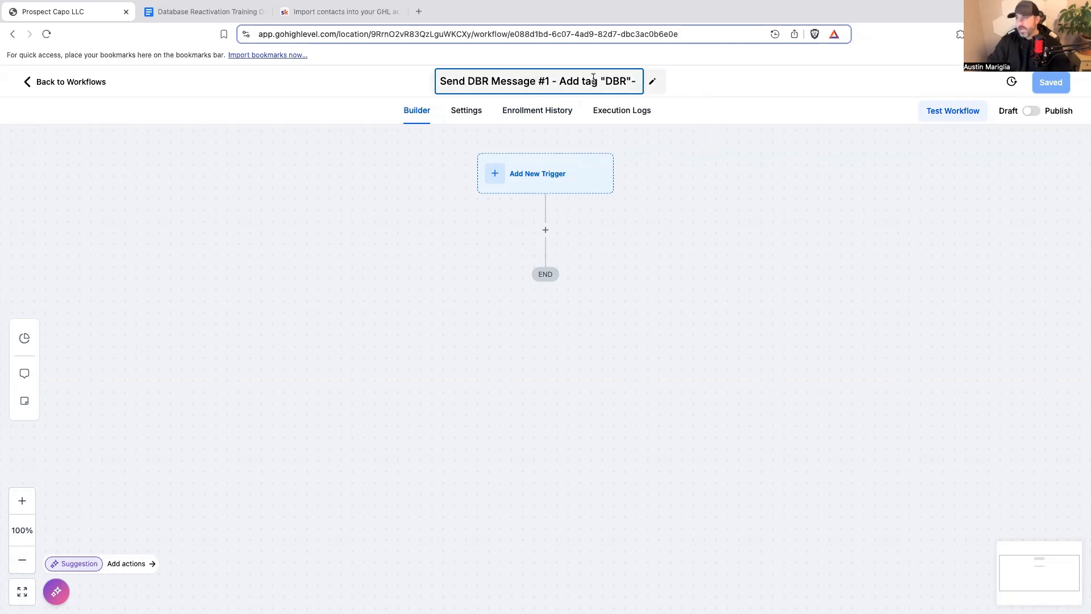
# Step: Add an SMS action whose message opens with "Hey {{contact.first_name}}, this is", the sender's first name and "with ABC Dentistry."
pyautogui.click(545, 230)
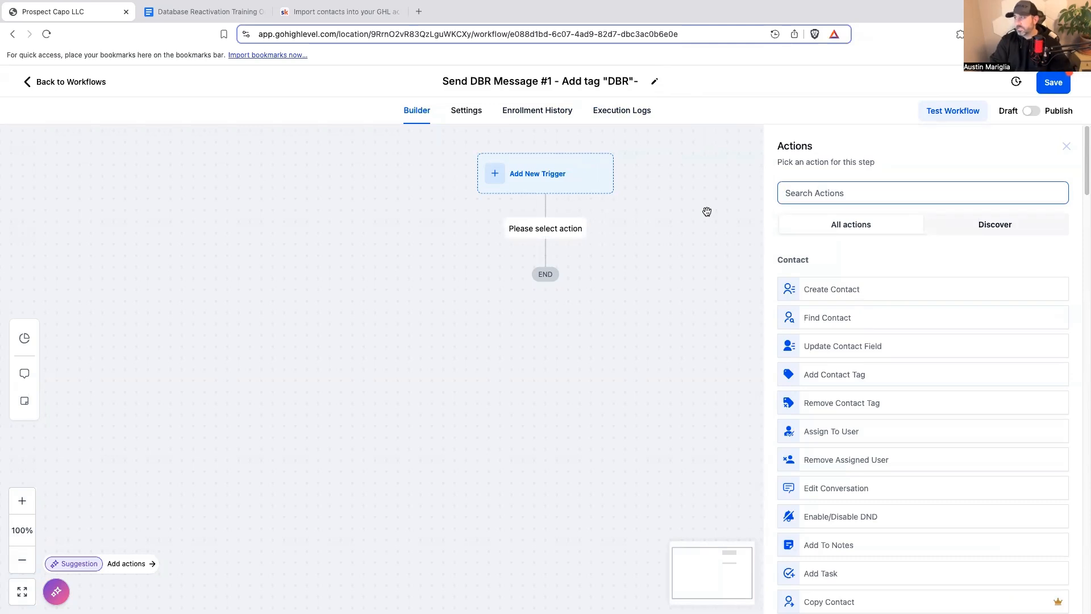
pyautogui.write('sms')
pyautogui.click(822, 280)
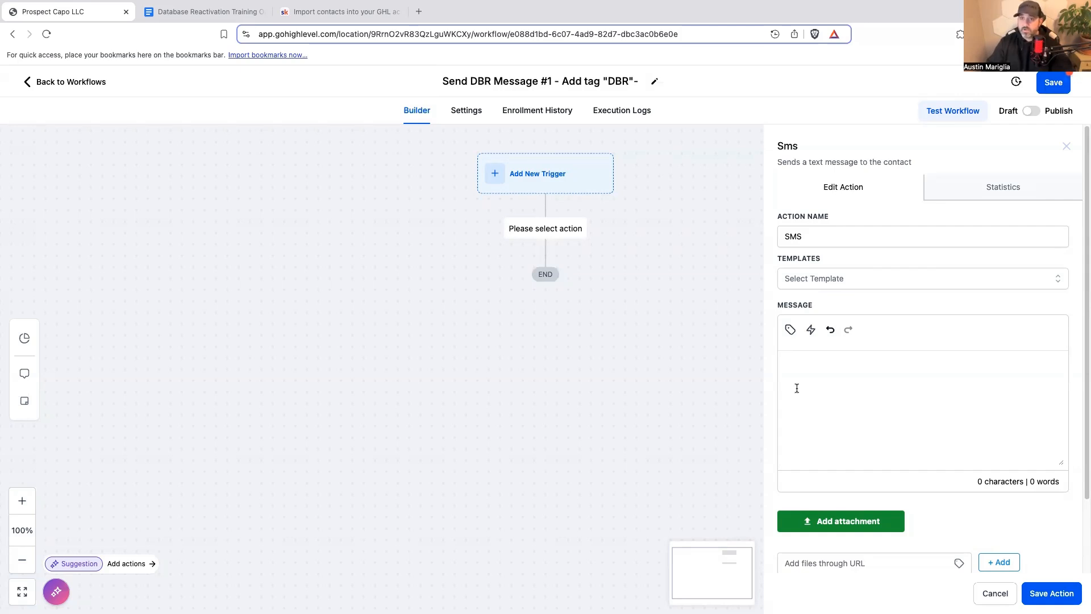
pyautogui.click(797, 388)
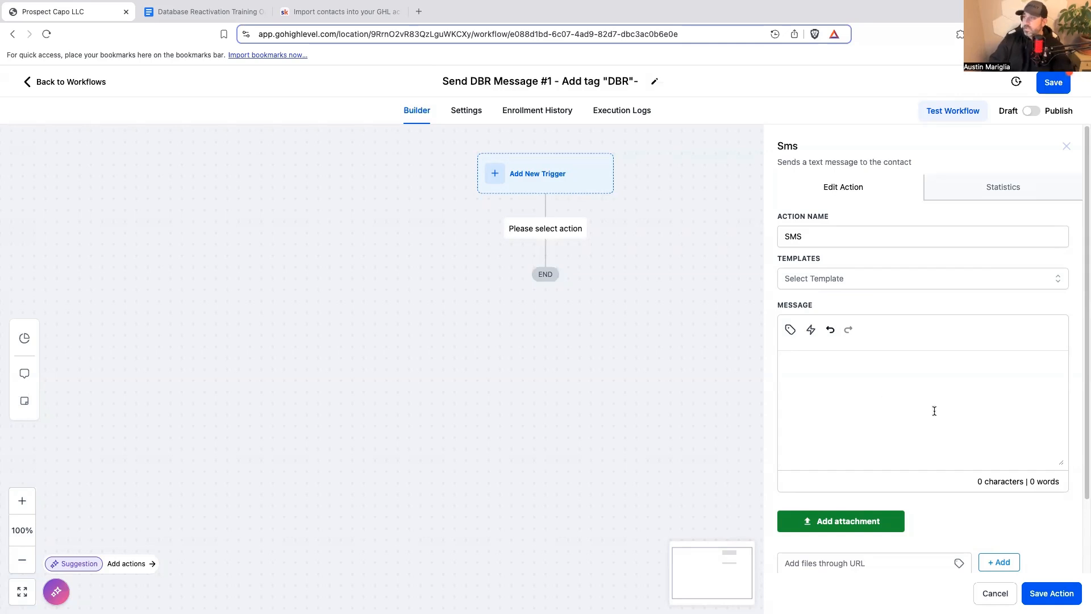
pyautogui.write('Hey')
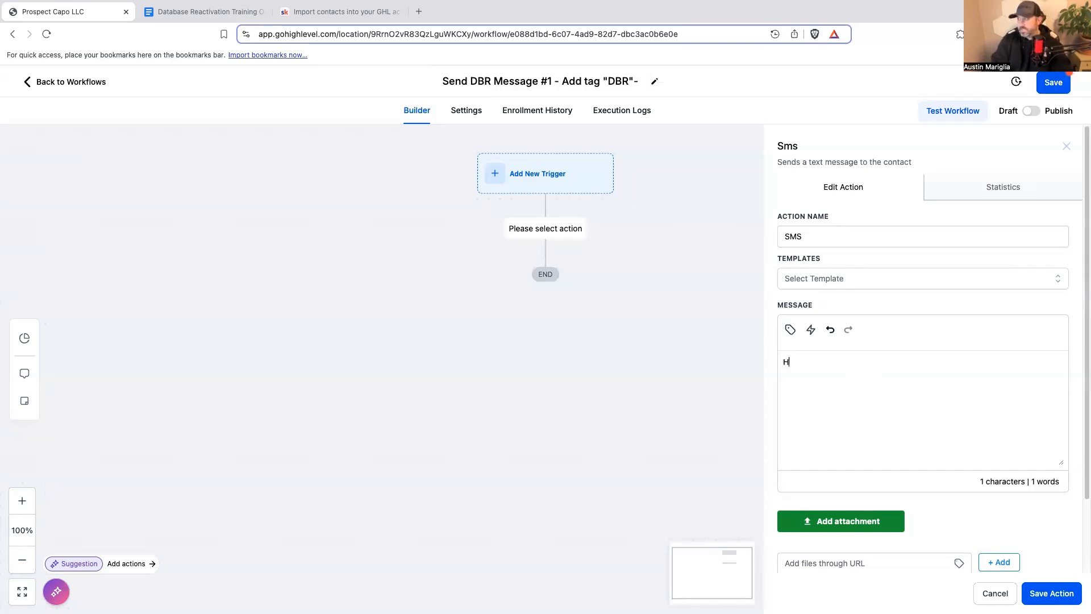
pyautogui.click(790, 330)
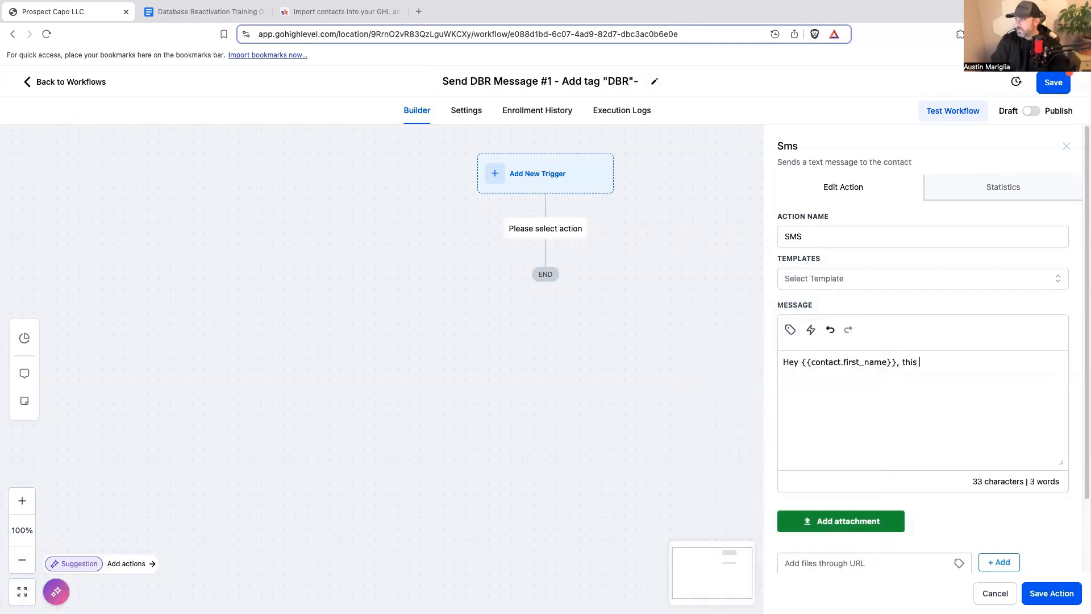
pyautogui.write('is Austin with ABC d')
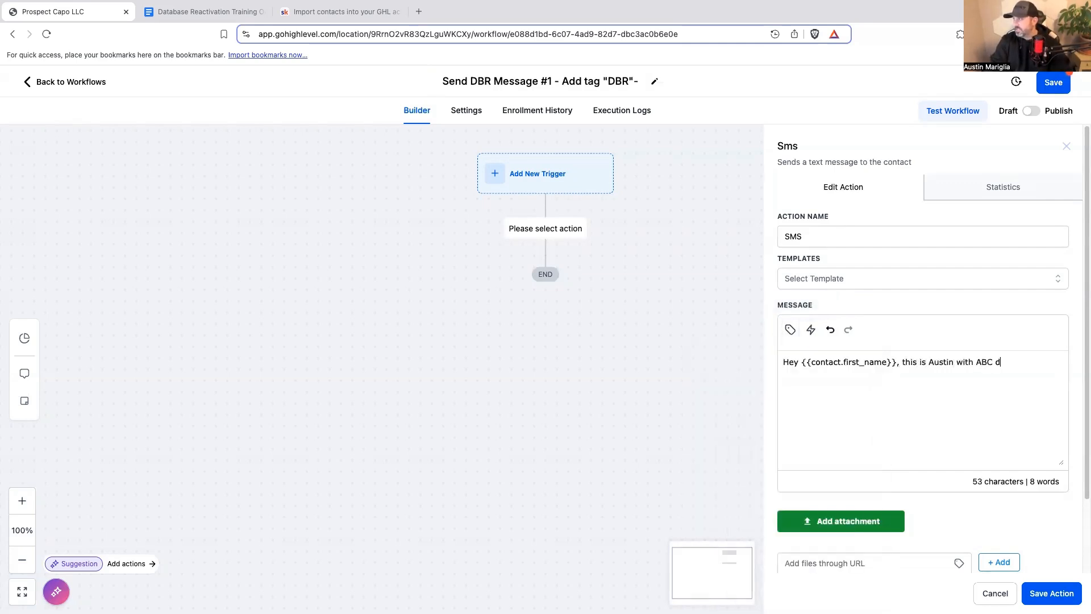
pyautogui.press('BackSpace')
pyautogui.write('Dentist')
pyautogui.write('ry')
pyautogui.write('. I')
# Step: Finish the SMS with "We wanted to reach out and say happy new year. You would you like to schedule your annual teeth cleaning?" and save it
pyautogui.write('We wea')
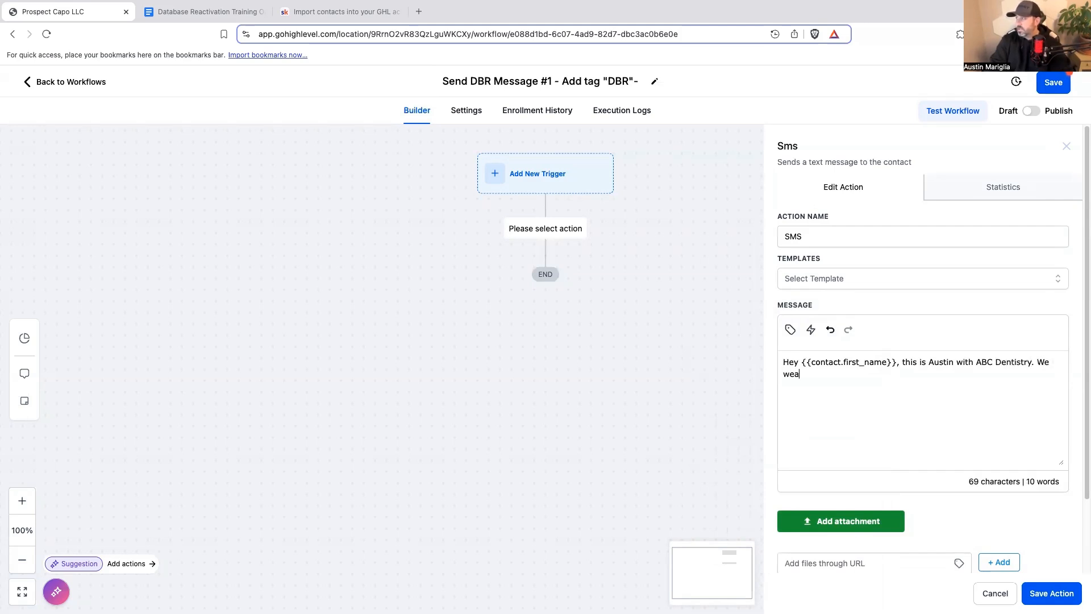
pyautogui.write('nted to reachout and s')
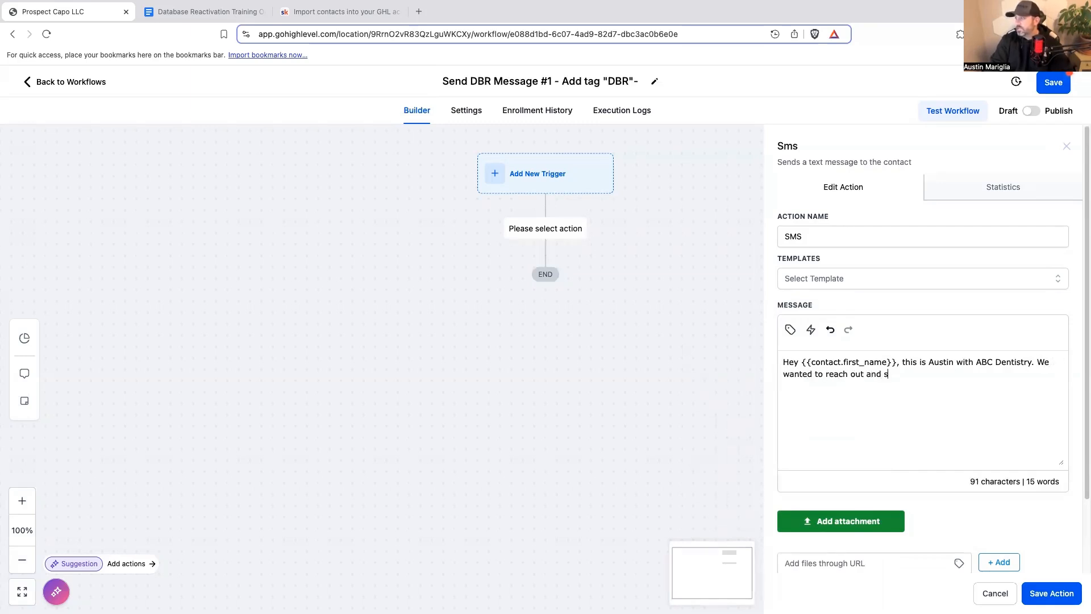
pyautogui.write('ay happy new year. You would yo')
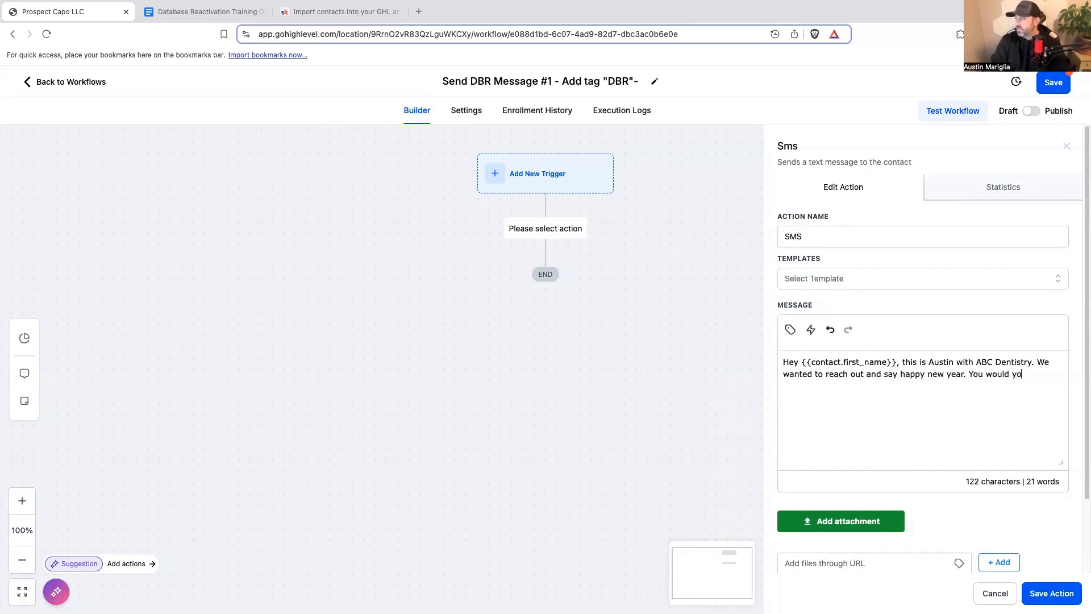
pyautogui.write('u like to scheudle')
pyautogui.press('BackSpace')
pyautogui.press('BackSpace')
pyautogui.press('BackSpace')
pyautogui.press('BackSpace')
pyautogui.press('BackSpace')
pyautogui.press('BackSpace')
pyautogui.press('BackSpace')
pyautogui.press('BackSpace')
pyautogui.press('BackSpace')
pyautogui.write('schedule your annual')
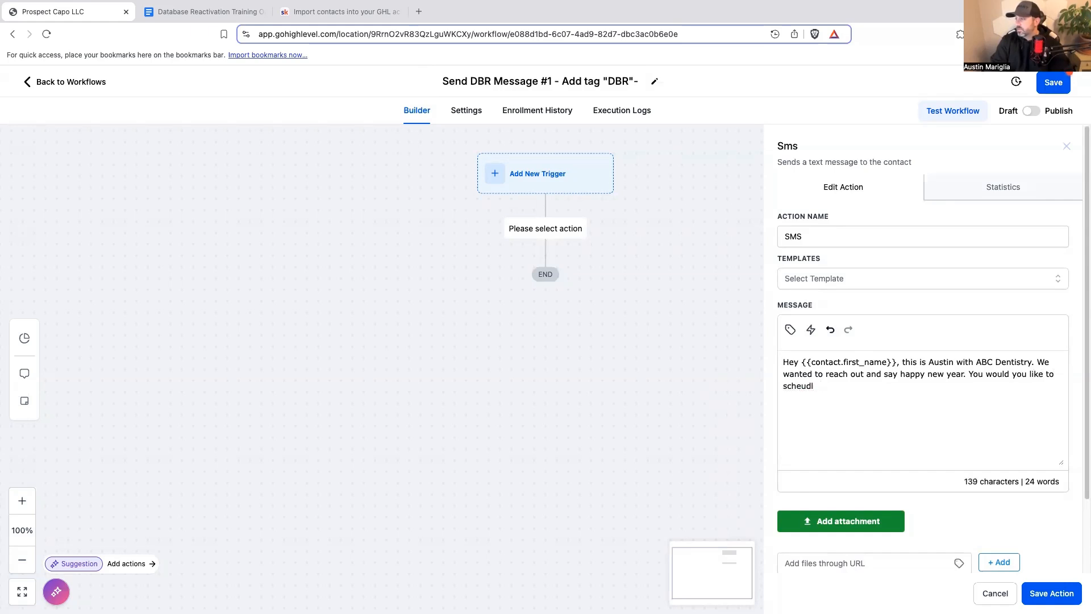
pyautogui.write(' teeth cleaning?')
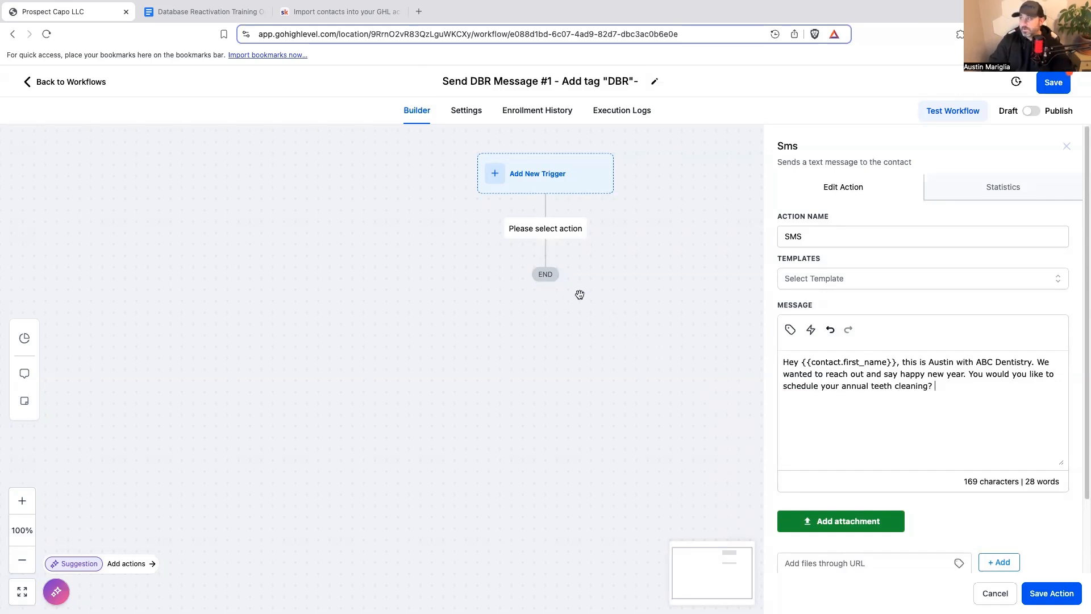
pyautogui.click(1072, 596)
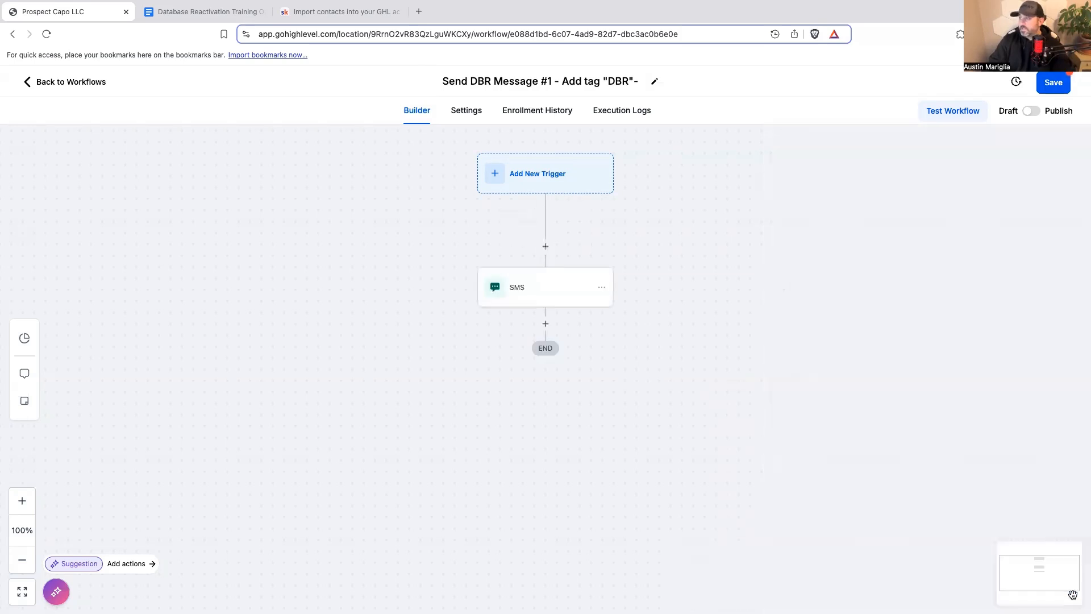
# Step: Reopen the SMS action and rename it SMS "Schedule annual teeth cleaning?"
pyautogui.click(571, 305)
pyautogui.click(833, 240)
pyautogui.write("'Would you l")
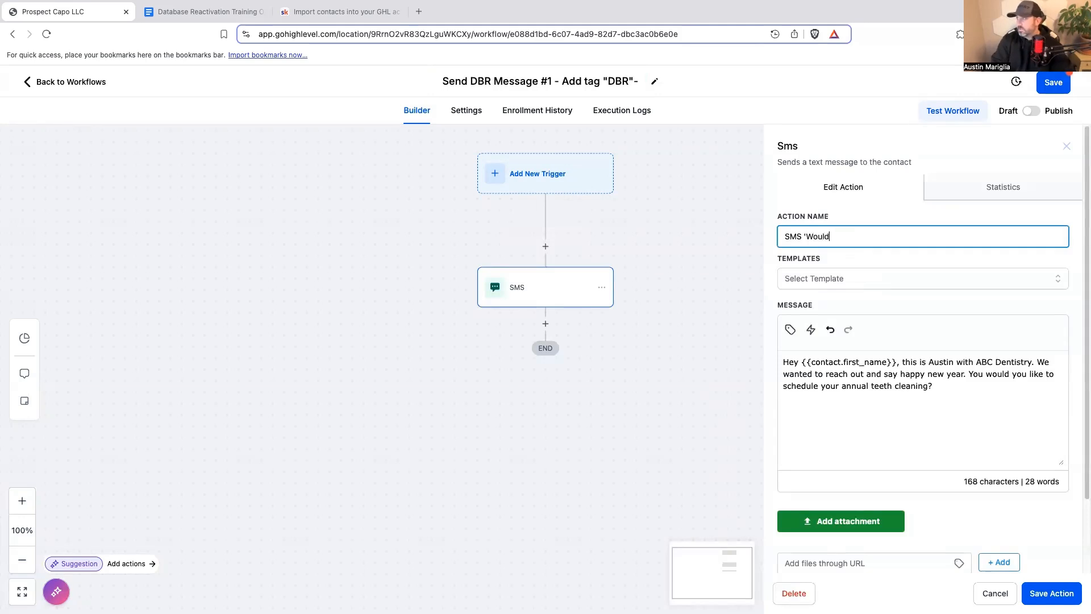
pyautogui.press('BackSpace')
pyautogui.press('BackSpace')
pyautogui.press('BackSpace')
pyautogui.press('BackSpace')
pyautogui.press('BackSpace')
pyautogui.press('BackSpace')
pyautogui.press('BackSpace')
pyautogui.press('BackSpace')
pyautogui.press('BackSpace')
pyautogui.write('"Schedule annual tee')
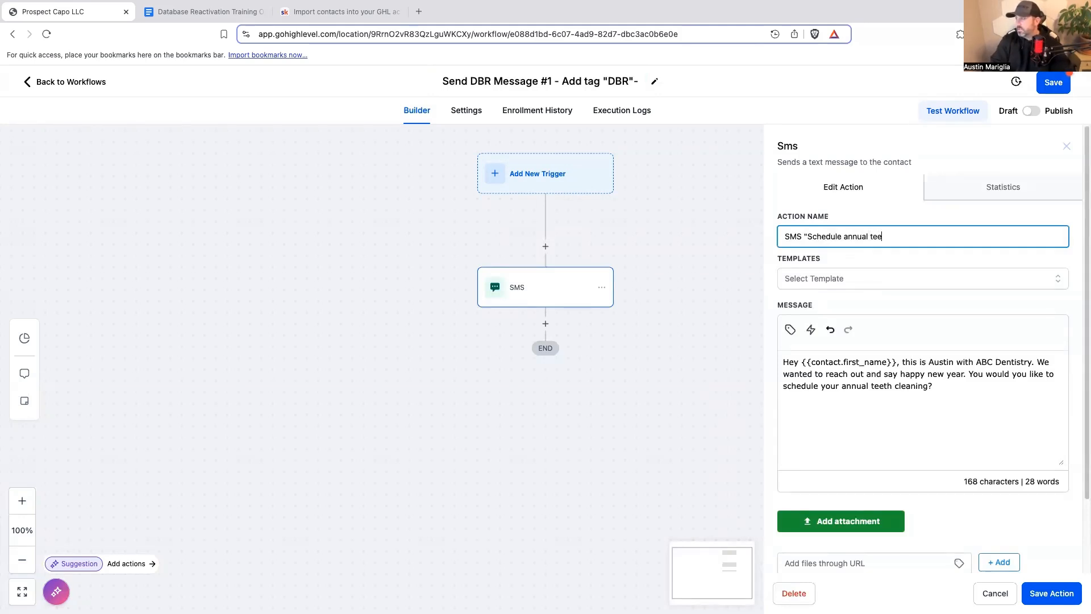
pyautogui.write('th cleaning?"')
pyautogui.click(940, 412)
pyautogui.write('{')
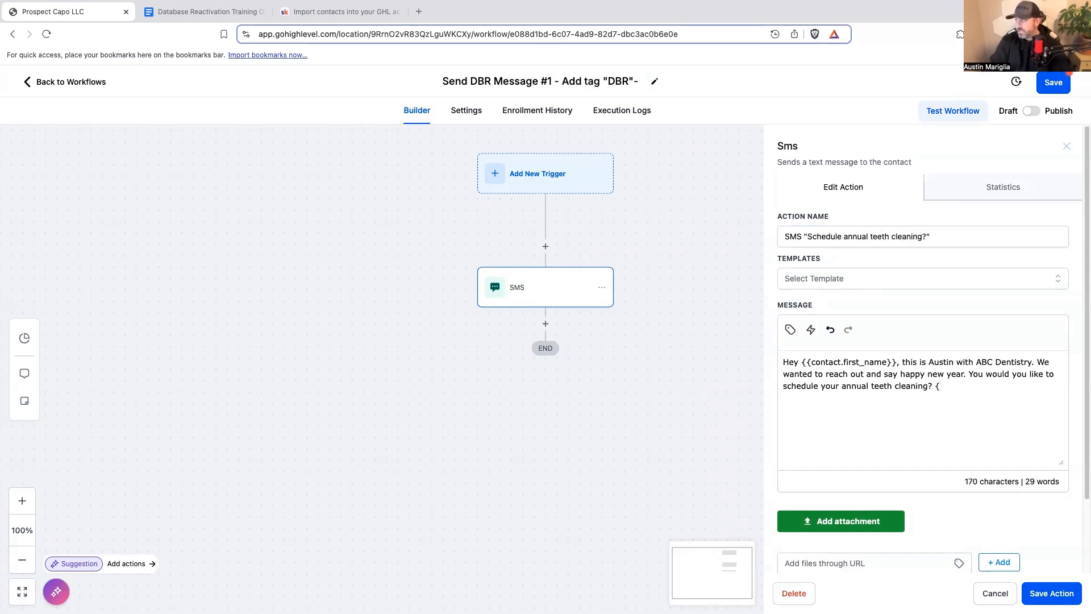
pyautogui.press('BackSpace')
pyautogui.write('[Yes or NO')
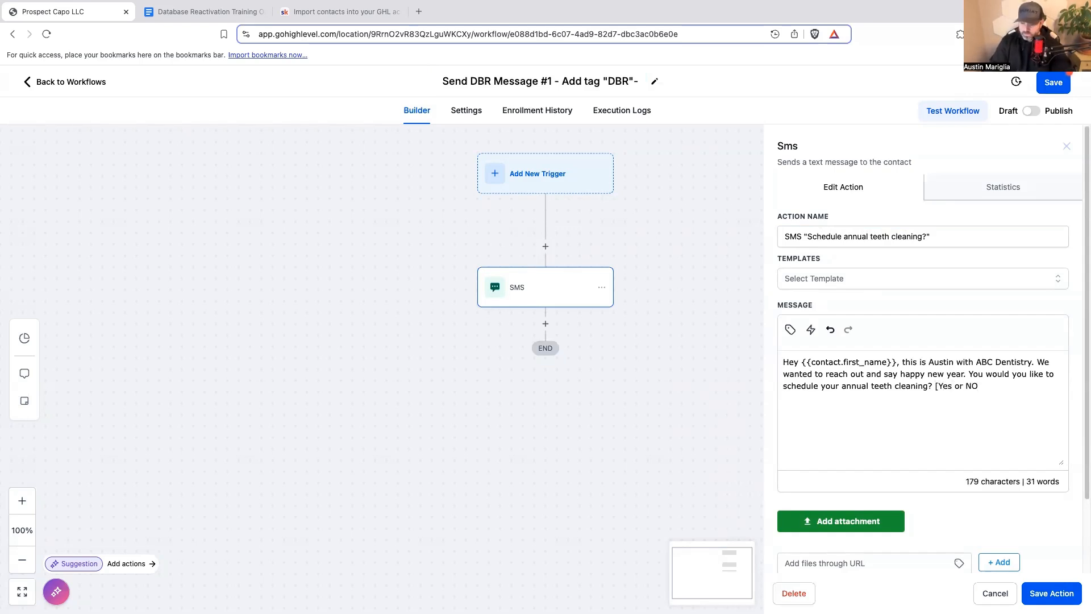
pyautogui.press('BackSpace')
pyautogui.write('o]')
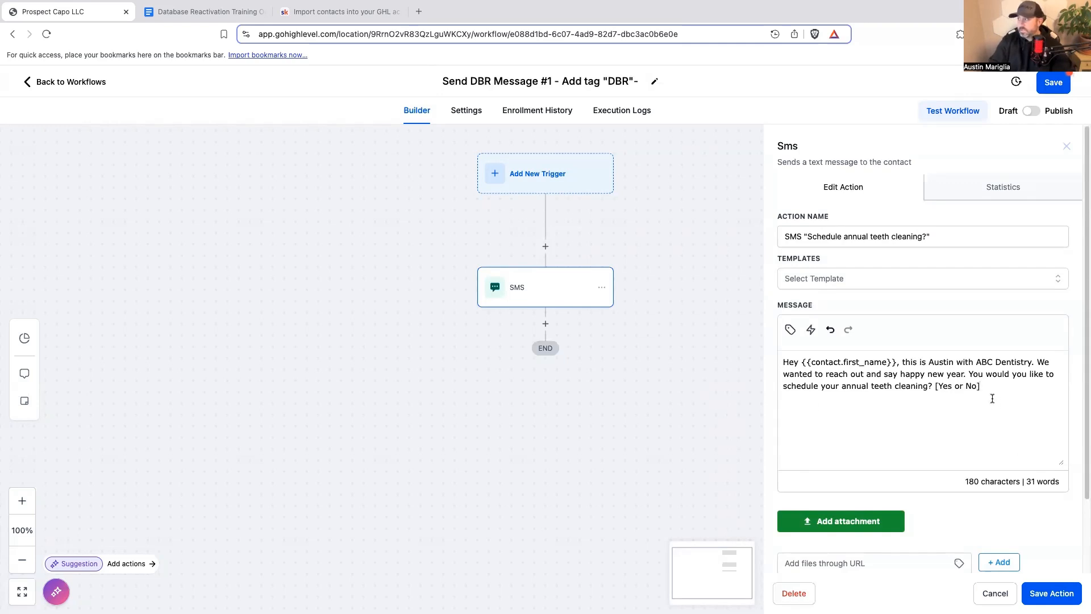
pyautogui.moveTo(989, 391); pyautogui.dragTo(935, 389)
pyautogui.press('BackSpace')
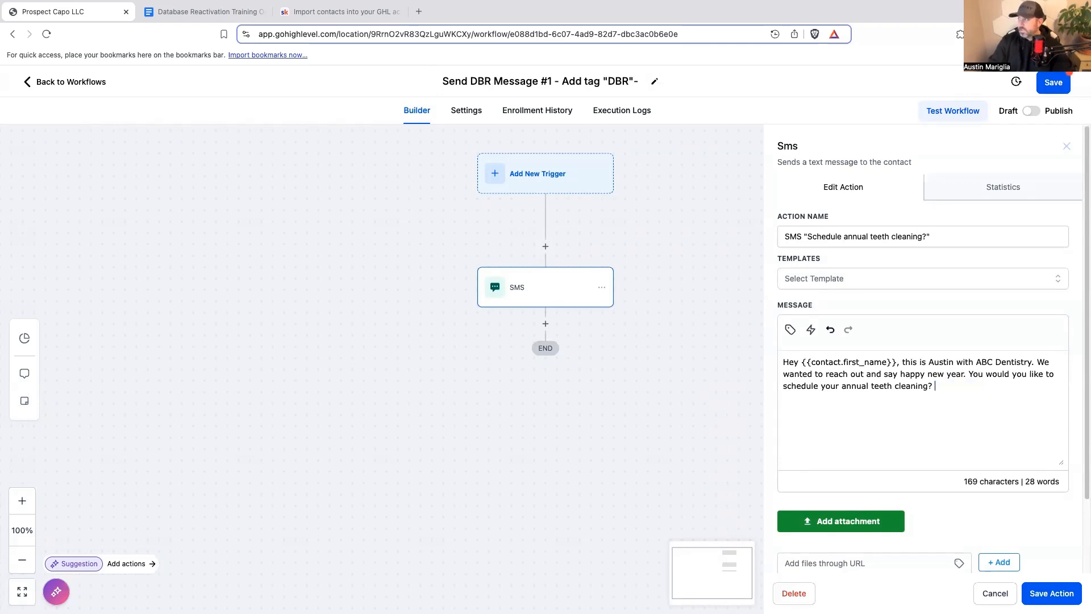
# Step: Save the workflow and the renamed SMS action
pyautogui.click(1055, 85)
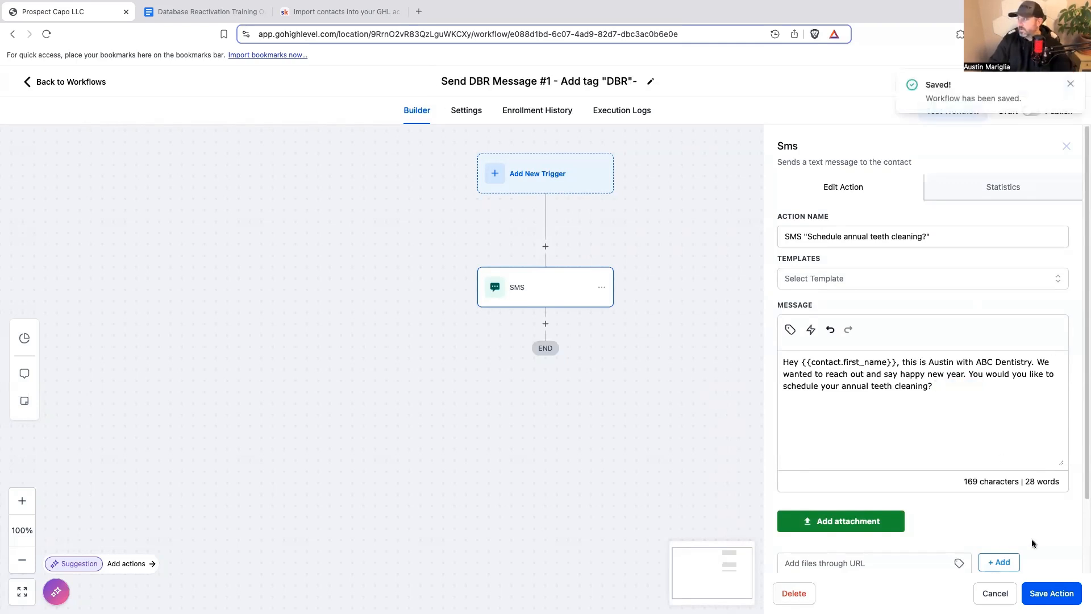
pyautogui.click(1052, 592)
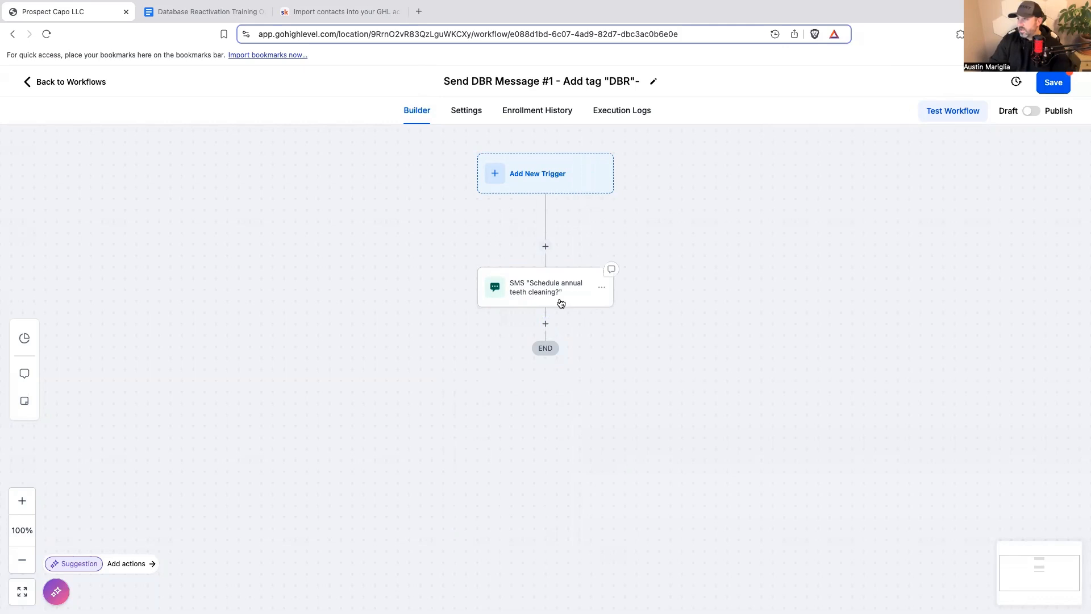
# Step: Add a Wait action after the SMS that waits for a Contact Reply to SMS "Schedule annual teeth cleaning?" and save it
pyautogui.click(546, 323)
pyautogui.write('wait')
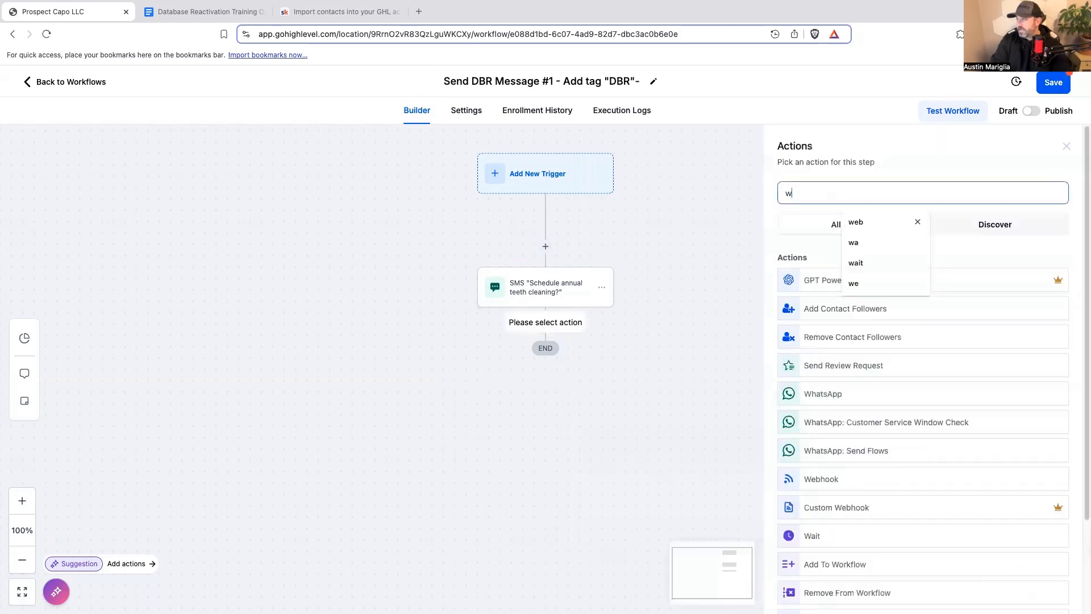
pyautogui.click(835, 289)
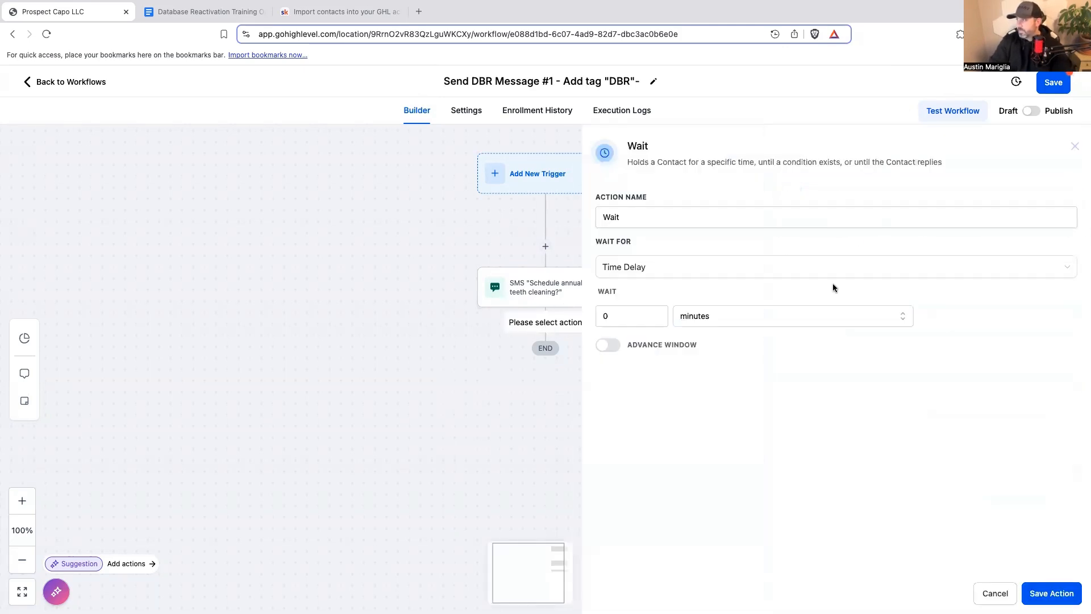
pyautogui.click(654, 270)
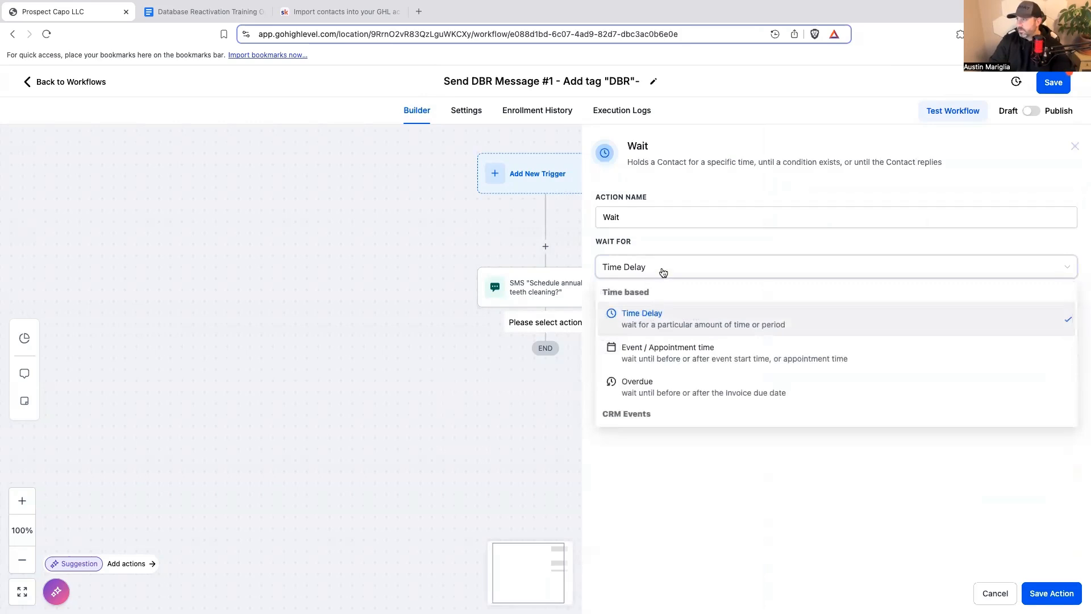
pyautogui.scroll(-3, 675, 353)
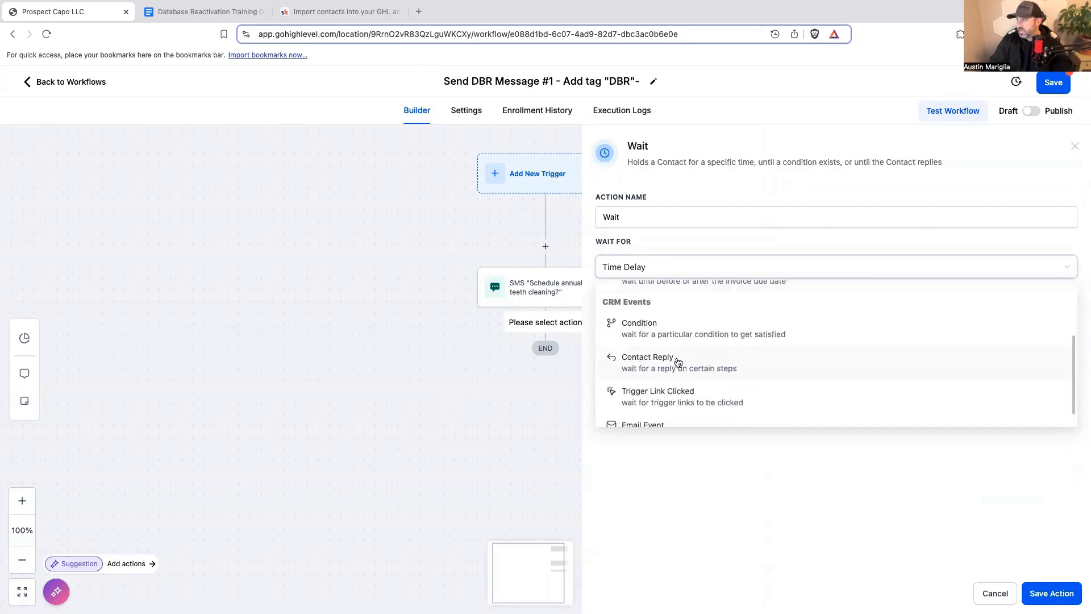
pyautogui.click(679, 353)
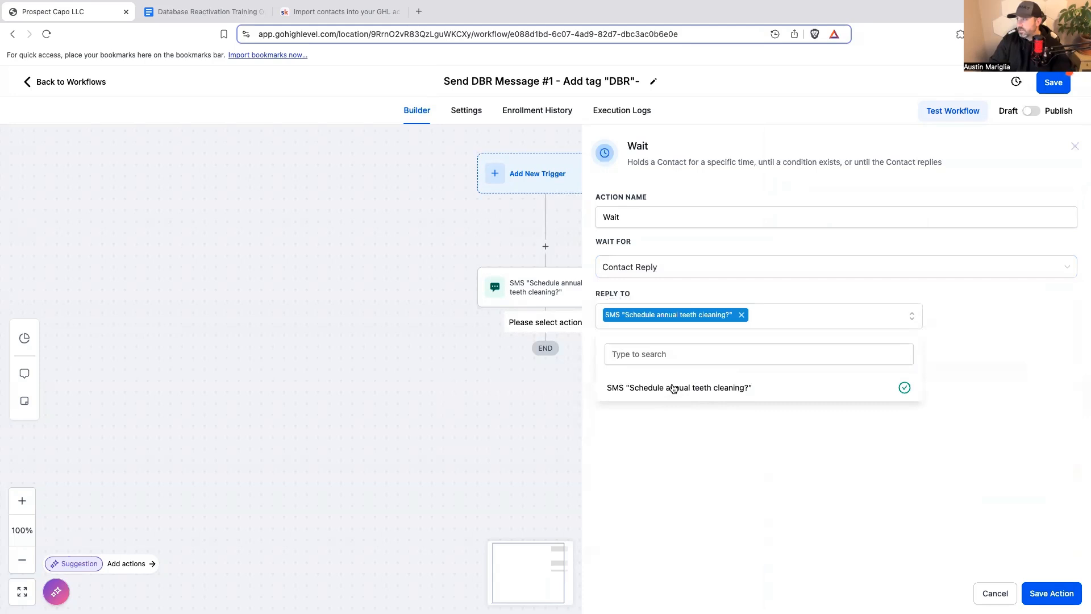
pyautogui.click(735, 454)
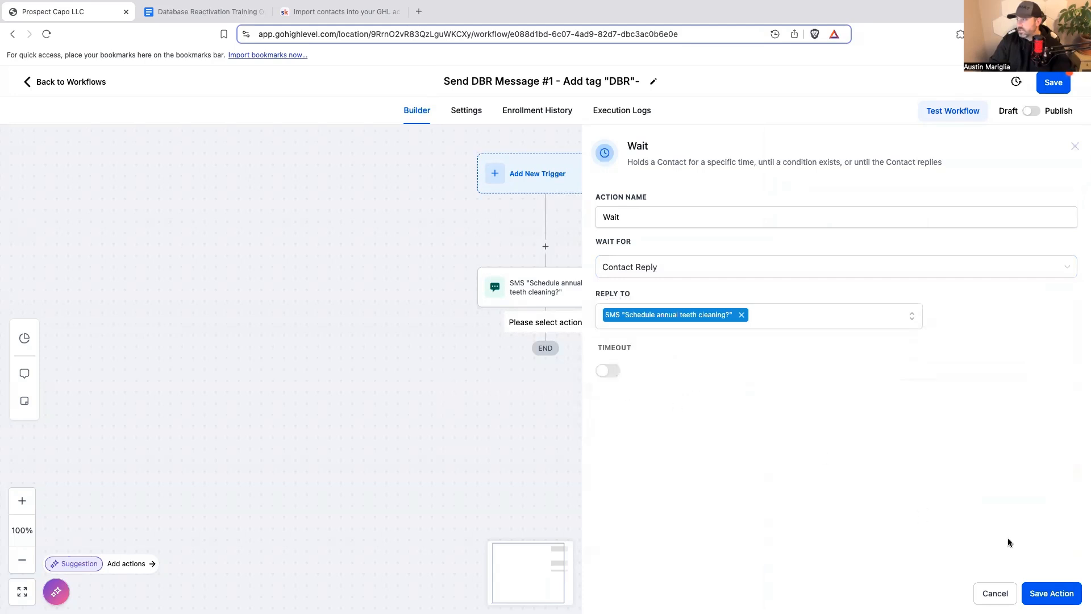
pyautogui.click(1043, 593)
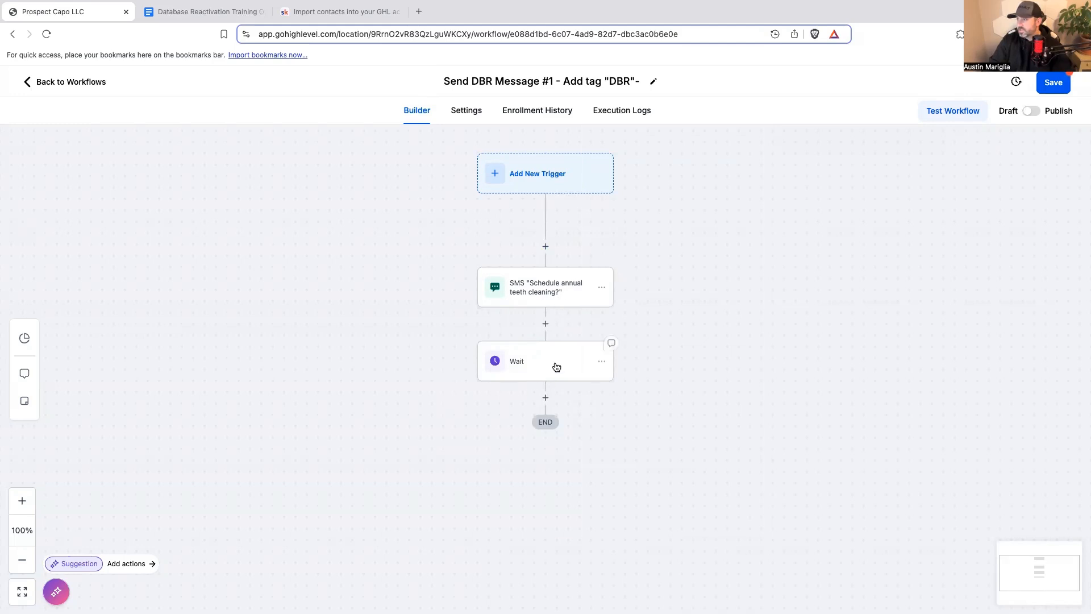
# Step: Rename the Wait action to "Wait for reply" and save it
pyautogui.click(545, 398)
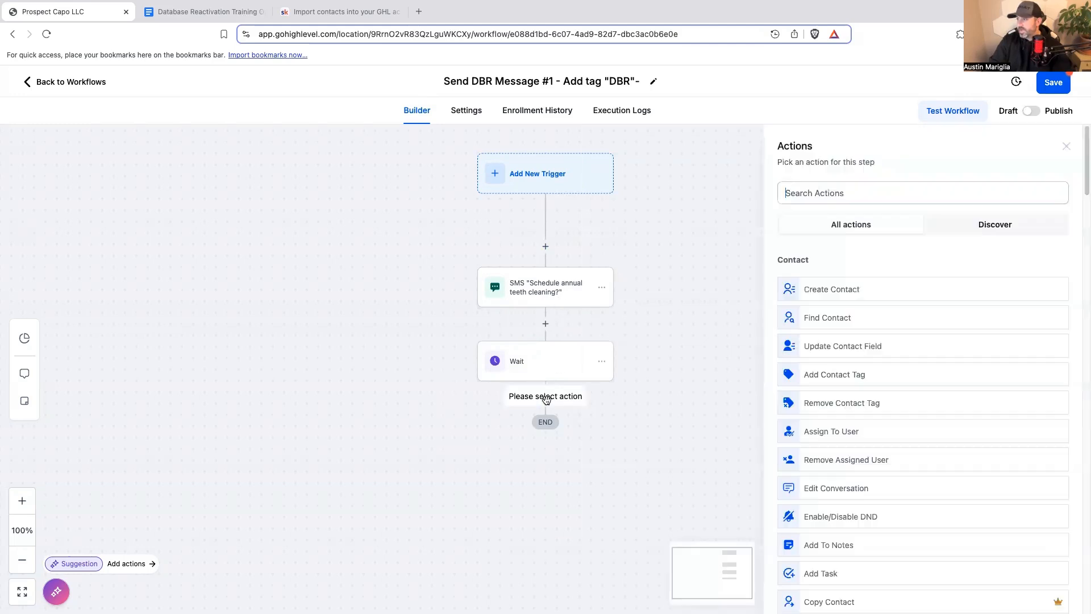
pyautogui.click(560, 368)
pyautogui.click(692, 216)
pyautogui.write('or reply')
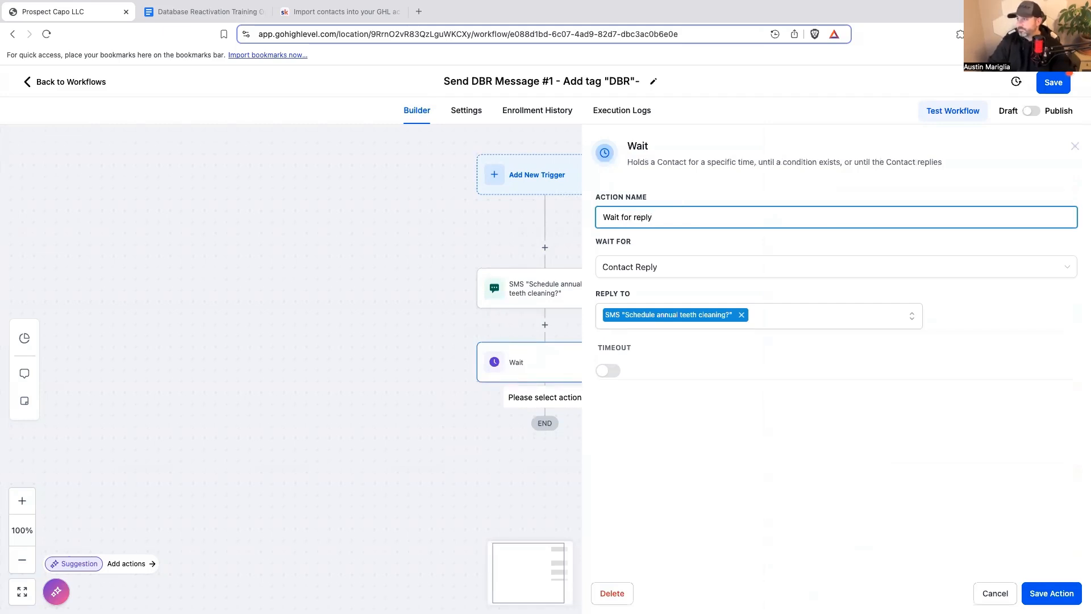
pyautogui.click(1050, 593)
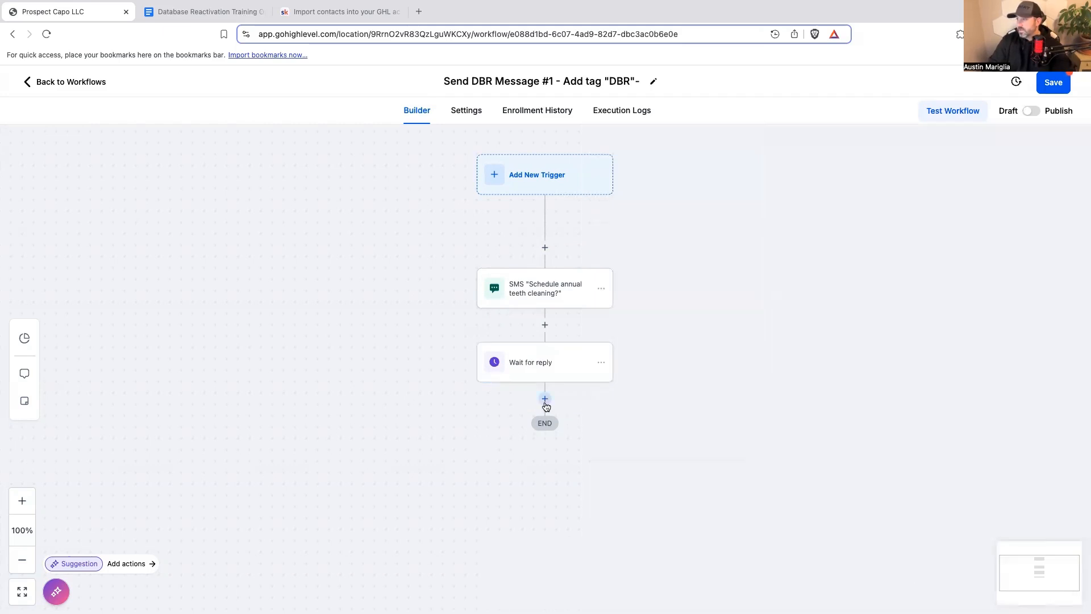
# Step: Add an If/Else condition after the "Wait for reply" step and name its first branch Yes
pyautogui.click(545, 398)
pyautogui.write('if')
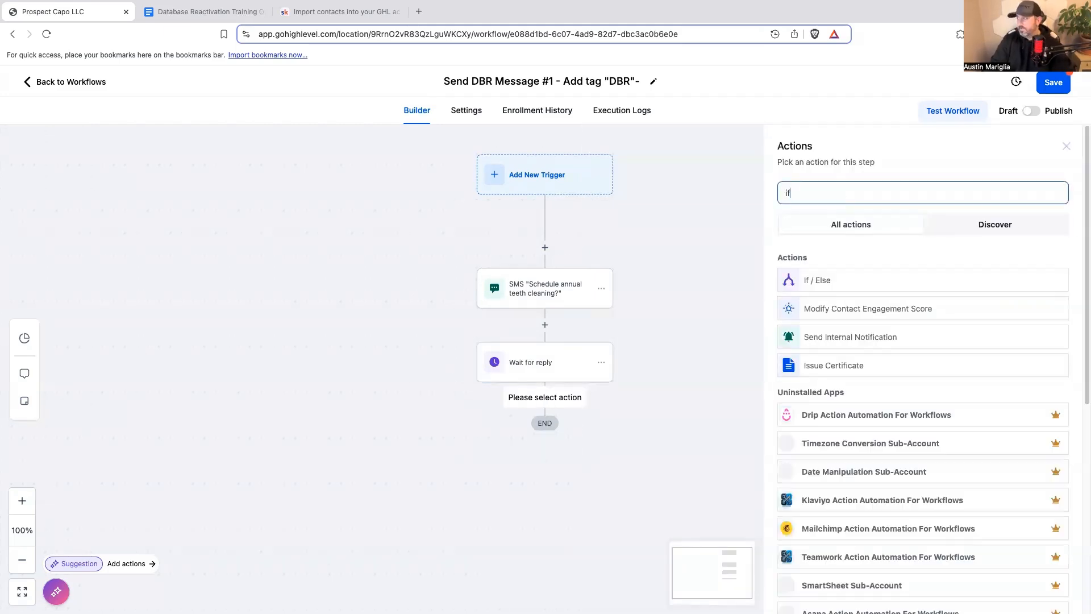
pyautogui.click(825, 282)
pyautogui.click(796, 357)
pyautogui.write('Yes')
# Step: Set the Yes branch's condition to Replied message Contains "yes"
pyautogui.click(674, 408)
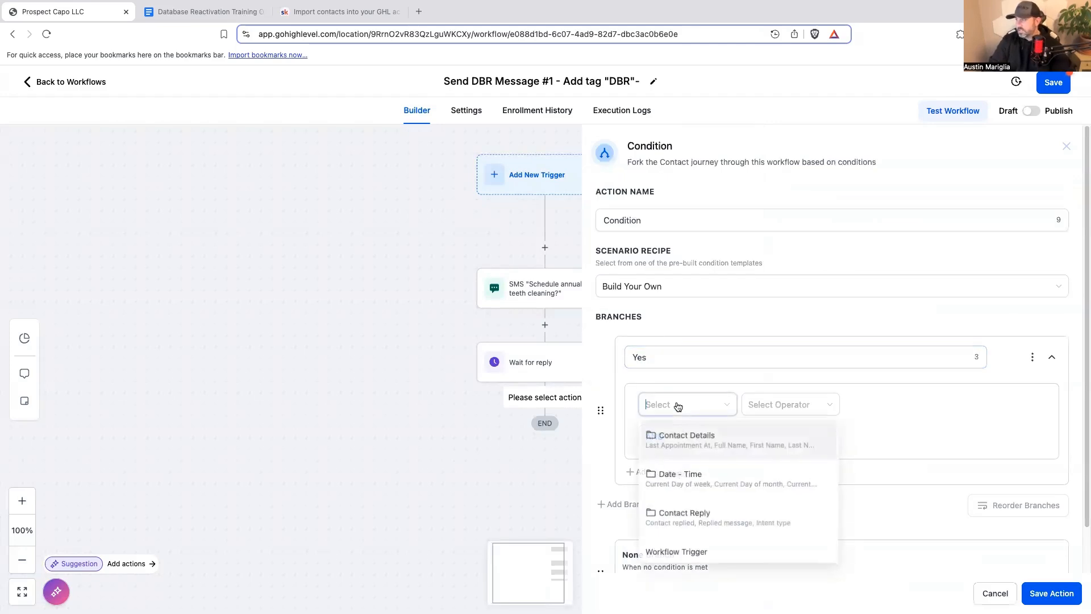
pyautogui.click(676, 511)
pyautogui.click(678, 454)
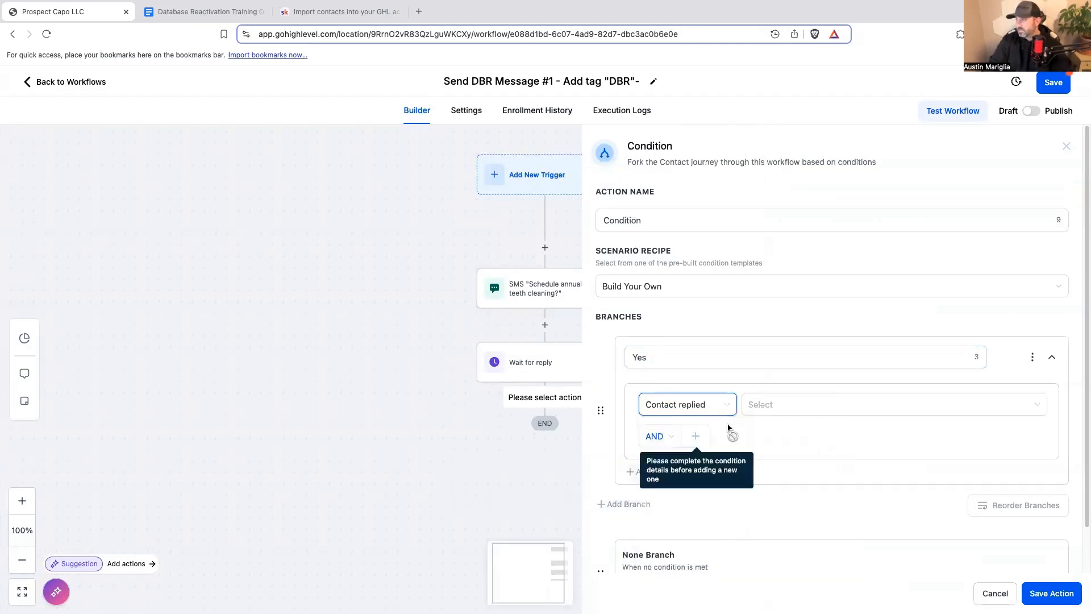
pyautogui.click(774, 412)
pyautogui.click(719, 400)
pyautogui.click(708, 483)
pyautogui.click(766, 411)
pyautogui.click(764, 469)
pyautogui.click(911, 398)
pyautogui.write('yes')
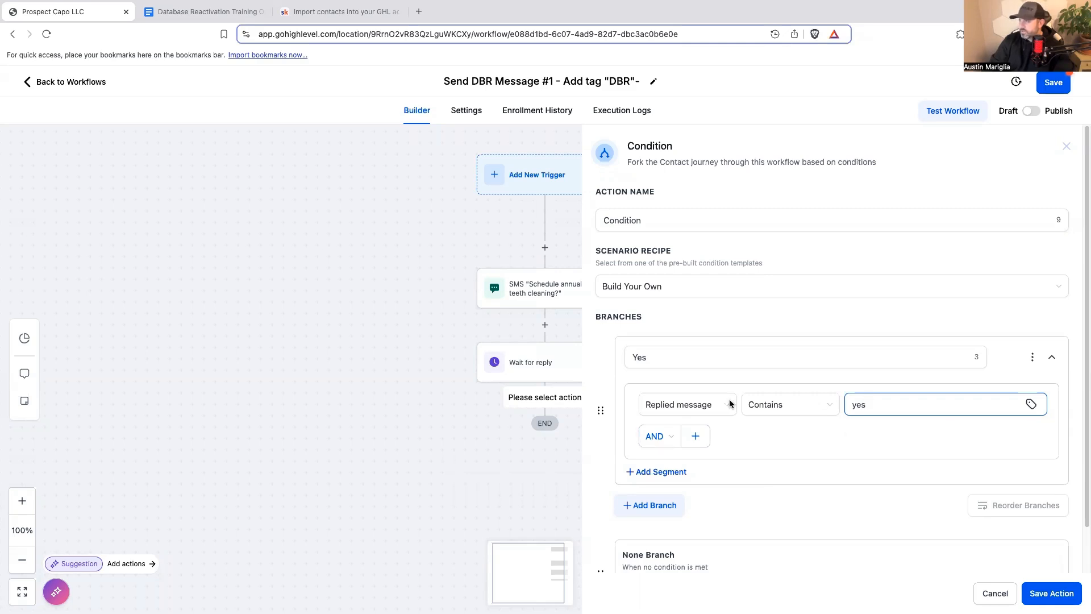
# Step: Add a second branch to the condition and name it No
pyautogui.click(651, 505)
pyautogui.scroll(-2, 673, 509)
pyautogui.click(655, 358)
pyautogui.doubleClick(660, 358)
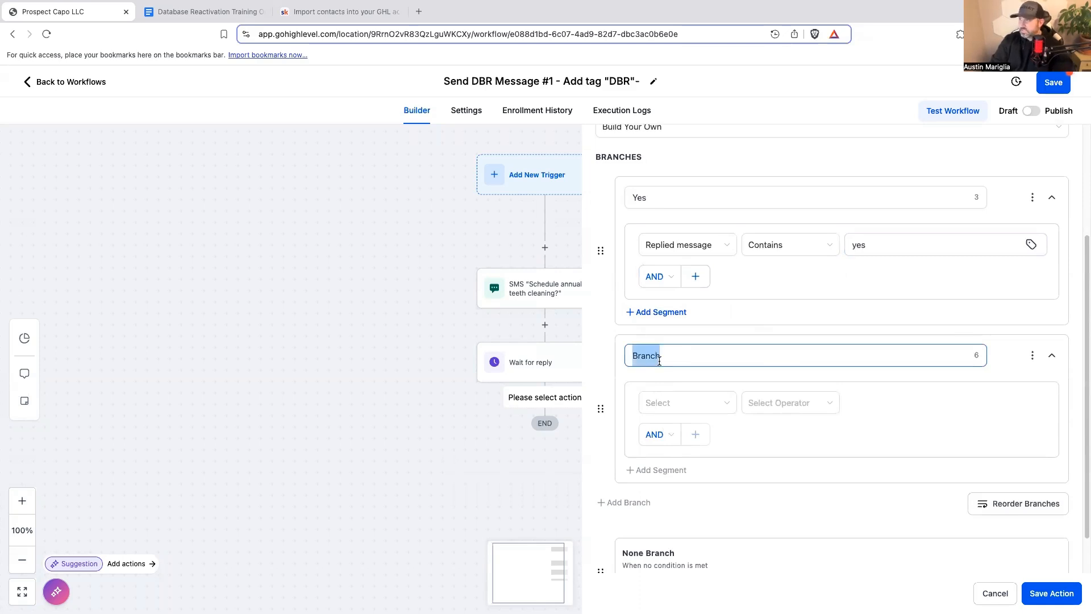
pyautogui.write('no')
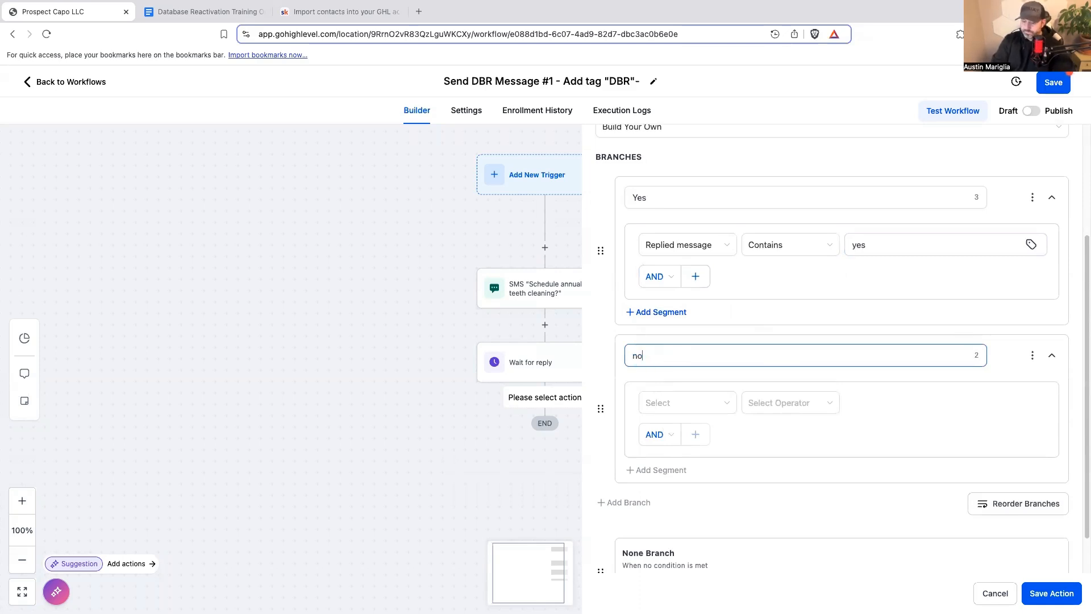
# Step: Set the No branch's condition to Replied message Contains "no", and save the action and the workflow
pyautogui.click(687, 402)
pyautogui.click(707, 480)
pyautogui.click(787, 404)
pyautogui.click(799, 468)
pyautogui.click(883, 408)
pyautogui.write('no')
pyautogui.click(1051, 593)
pyautogui.click(1053, 82)
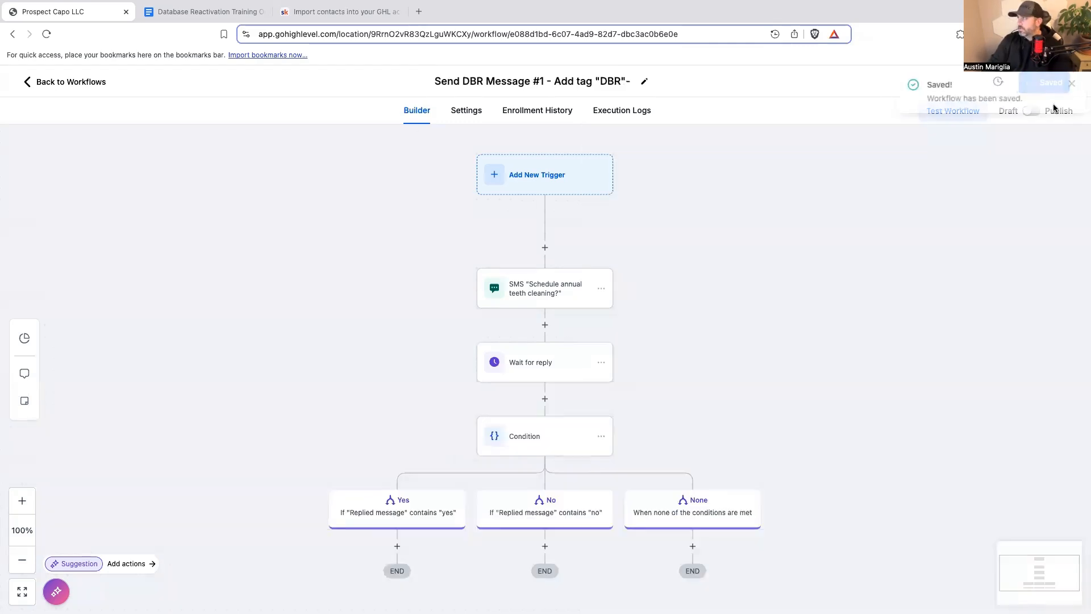
# Step: Review the message in the SMS "Schedule annual teeth cleaning?" action and close it without changes
pyautogui.scroll(-2, 599, 334)
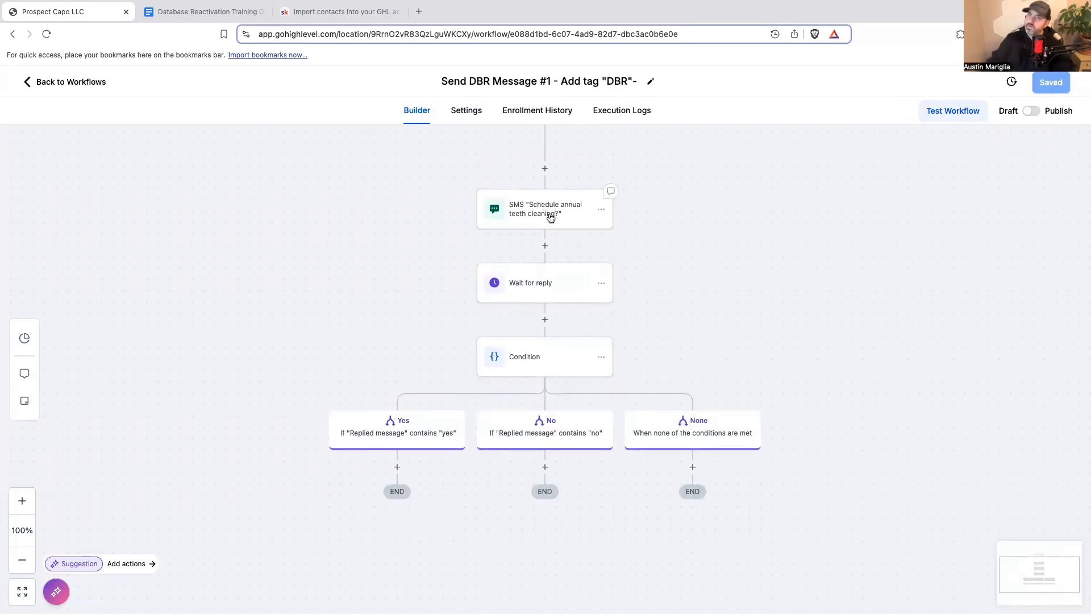
pyautogui.click(550, 216)
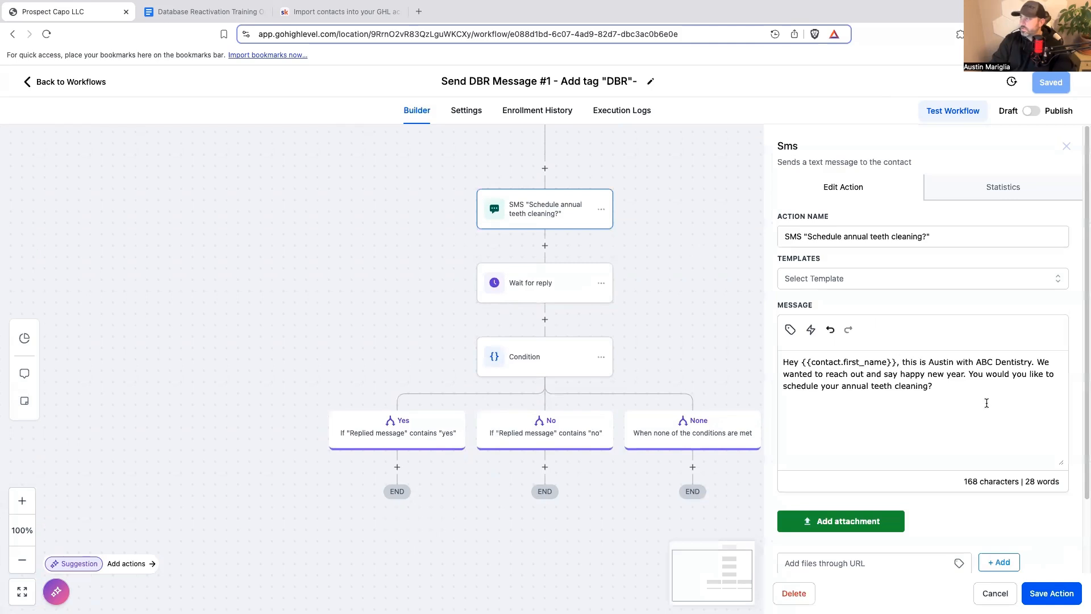
pyautogui.click(991, 592)
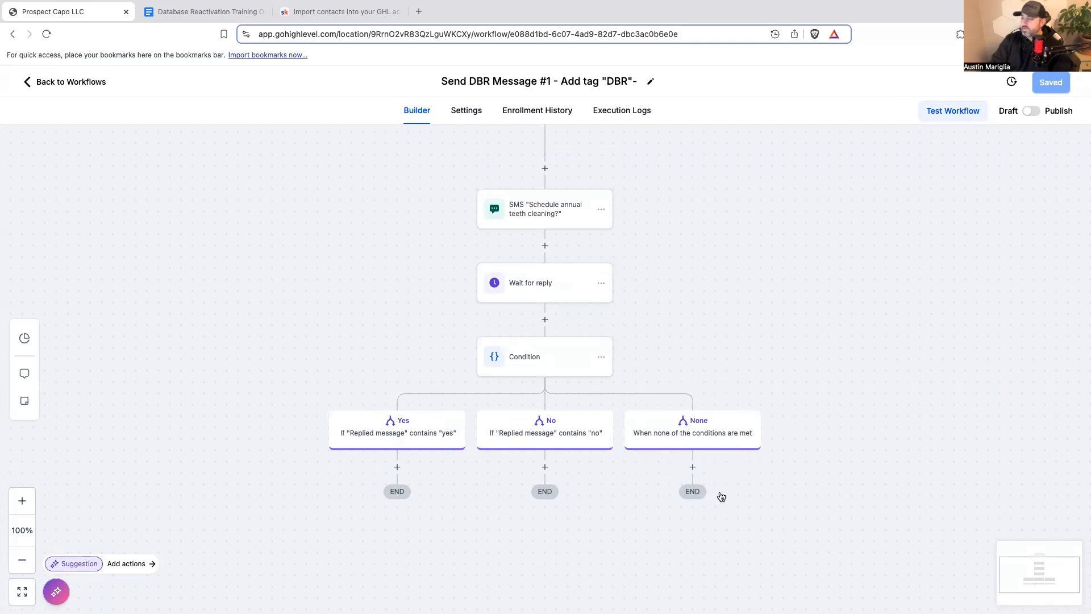
# Step: Add a Wait action with a 3-day time delay under the None branch
pyautogui.click(692, 466)
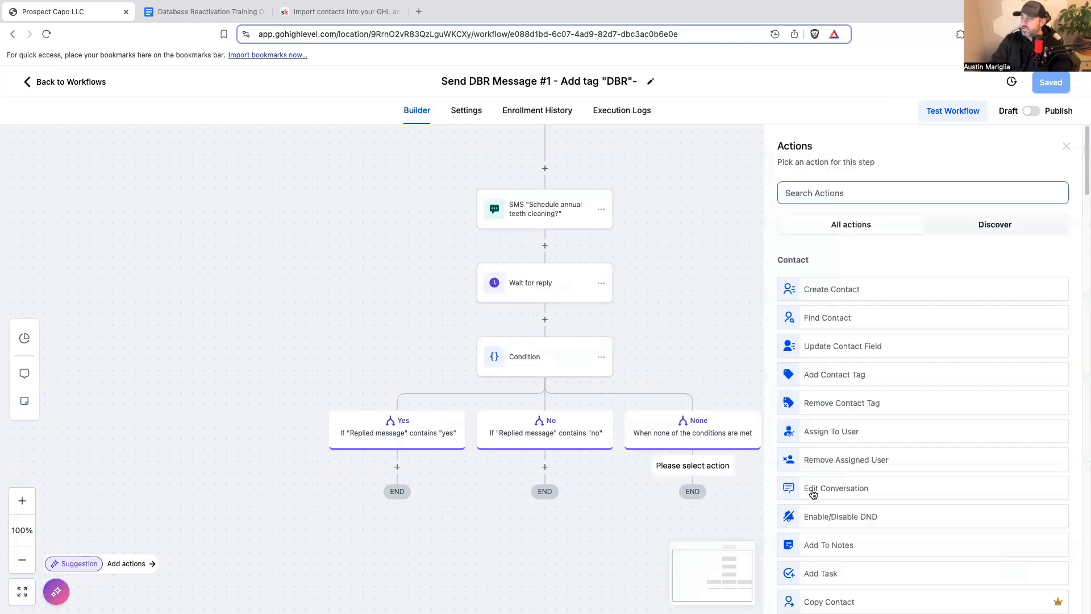
pyautogui.click(851, 199)
pyautogui.write('wait')
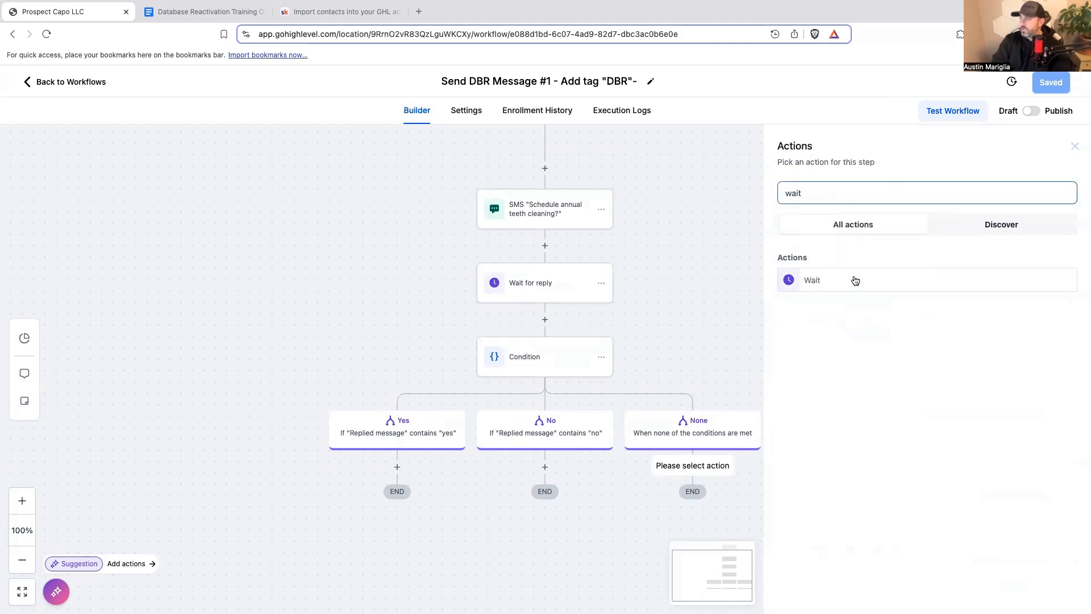
pyautogui.click(852, 280)
pyautogui.click(620, 316)
pyautogui.write('3')
pyautogui.click(725, 317)
pyautogui.click(721, 382)
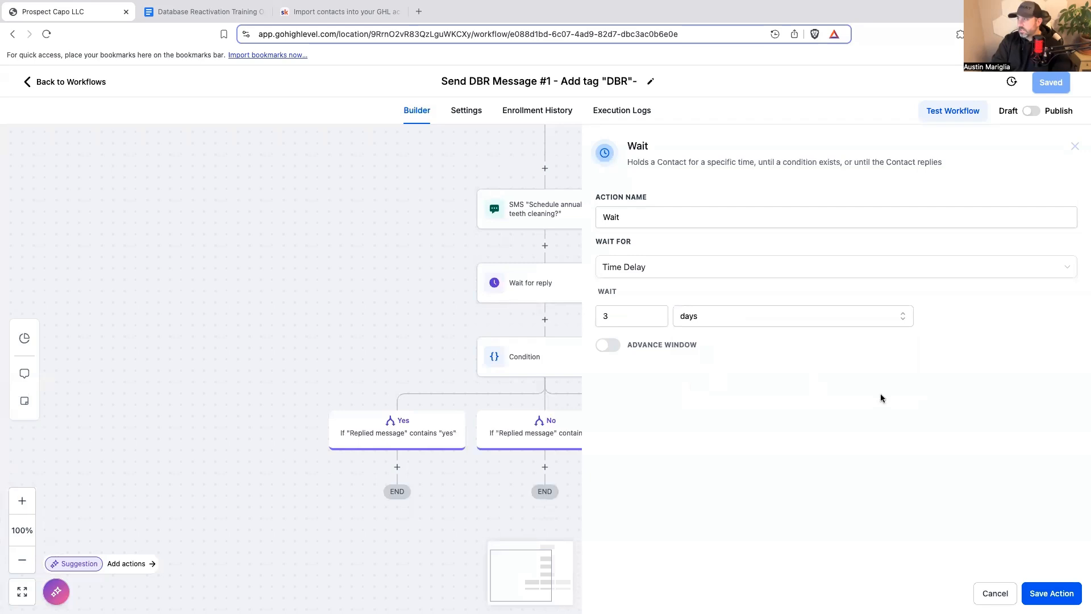
# Step: Insert an SMS internal notification before the None branch's Wait, with the message "Someone replied to DBR campaing and it was not a yes or a no"
pyautogui.click(692, 454)
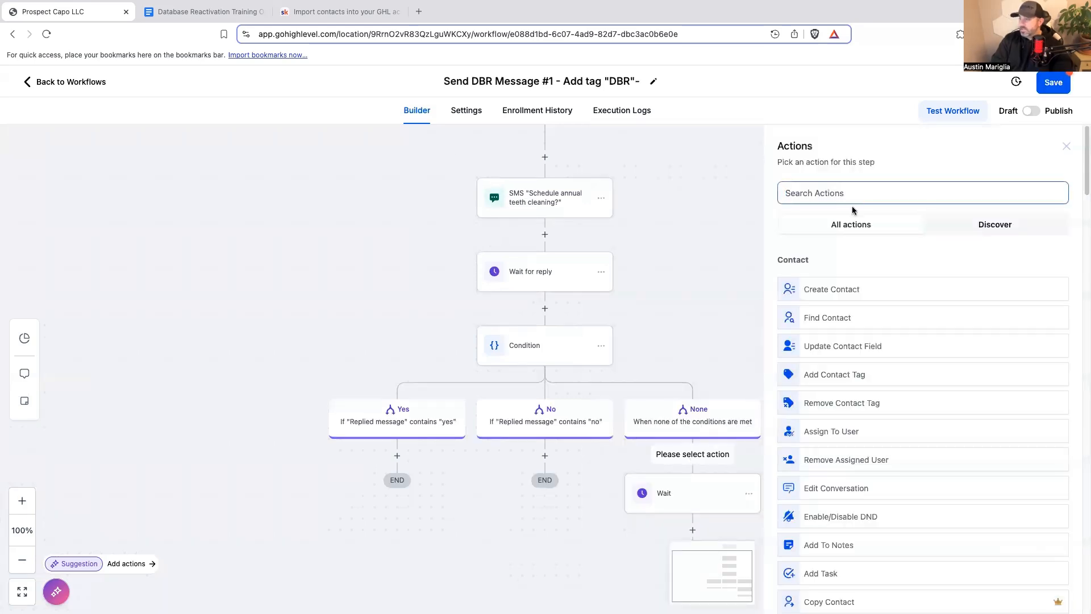
pyautogui.write('inte')
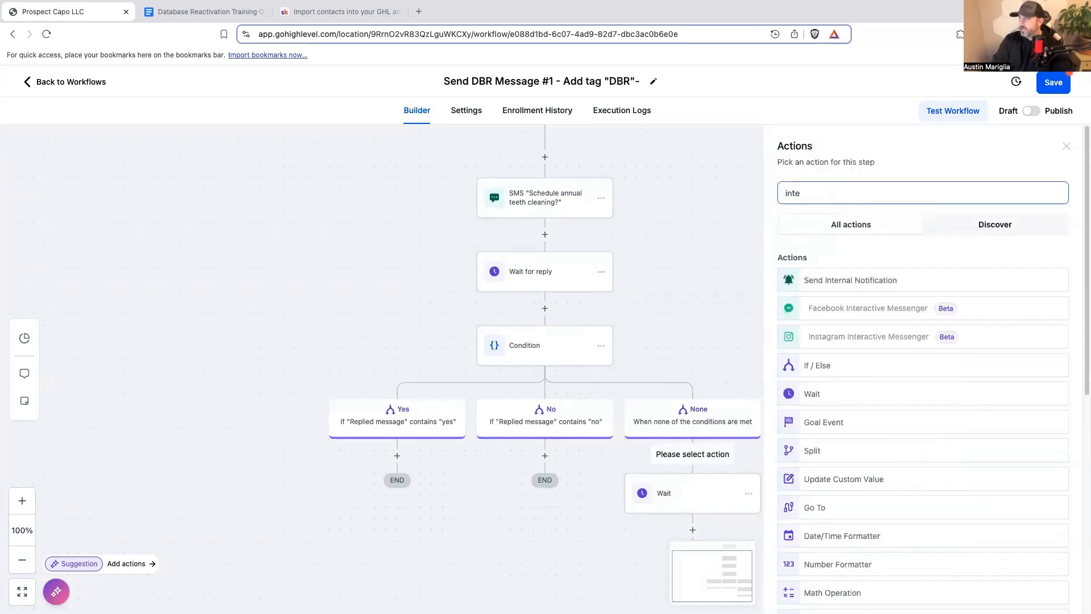
pyautogui.click(861, 287)
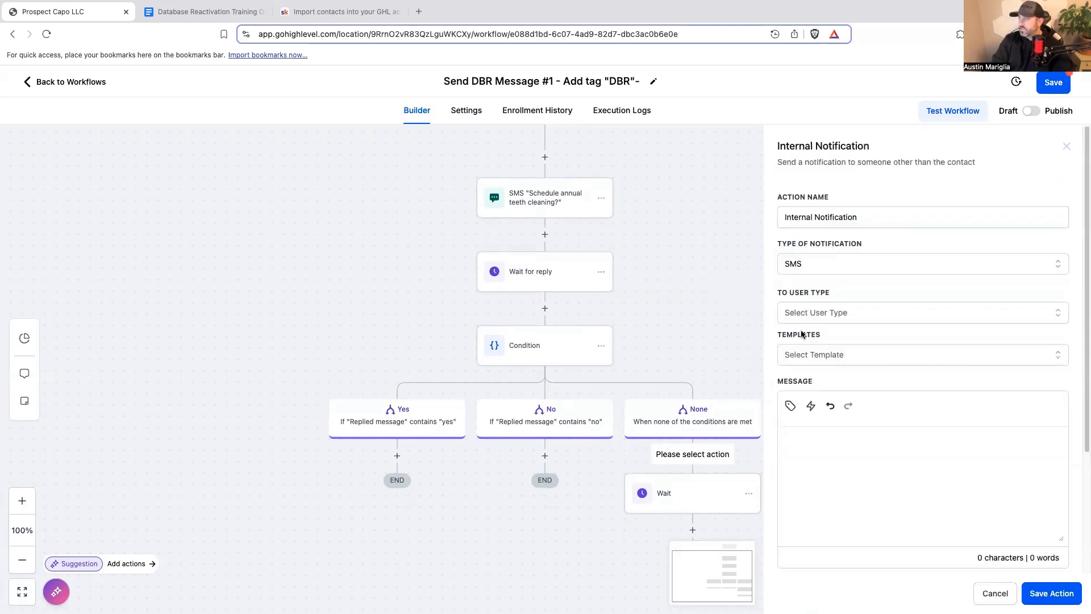
pyautogui.click(834, 441)
pyautogui.write('Someone re')
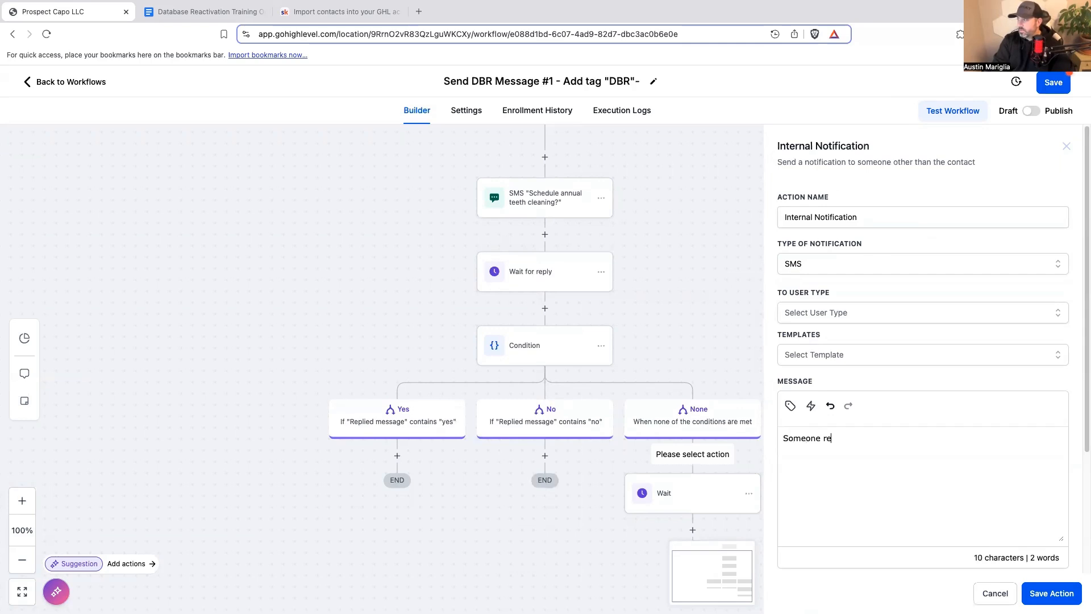
pyautogui.write('plied to DBR campaing ')
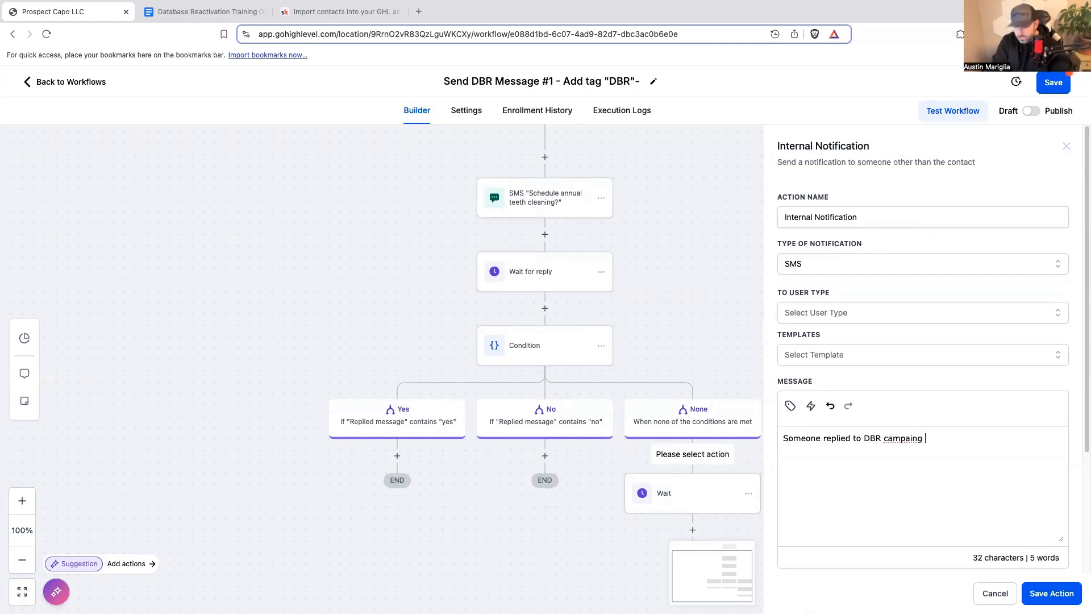
pyautogui.write('and it was not a ye')
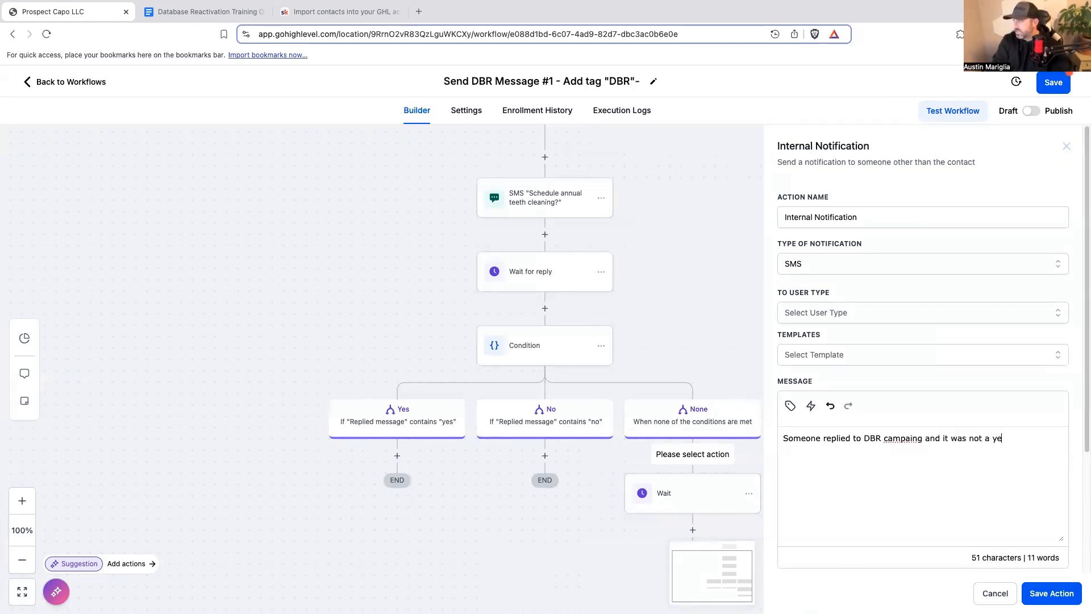
pyautogui.write('s or a no')
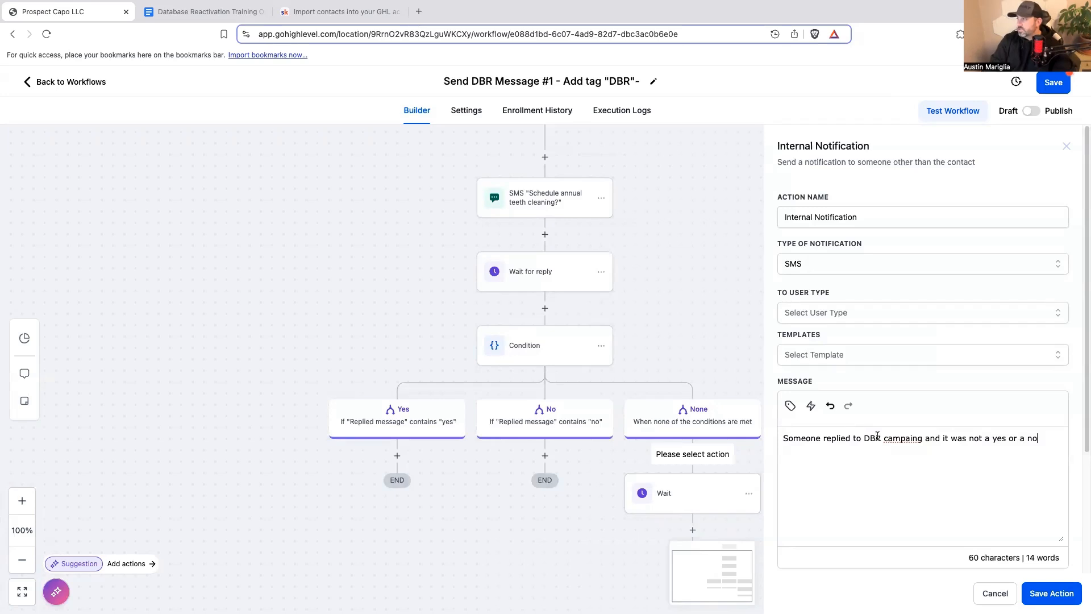
# Step: Try a suggested spelling correction for "campaing" in the notification message and undo it
pyautogui.rightClick(905, 441)
pyautogui.click(930, 390)
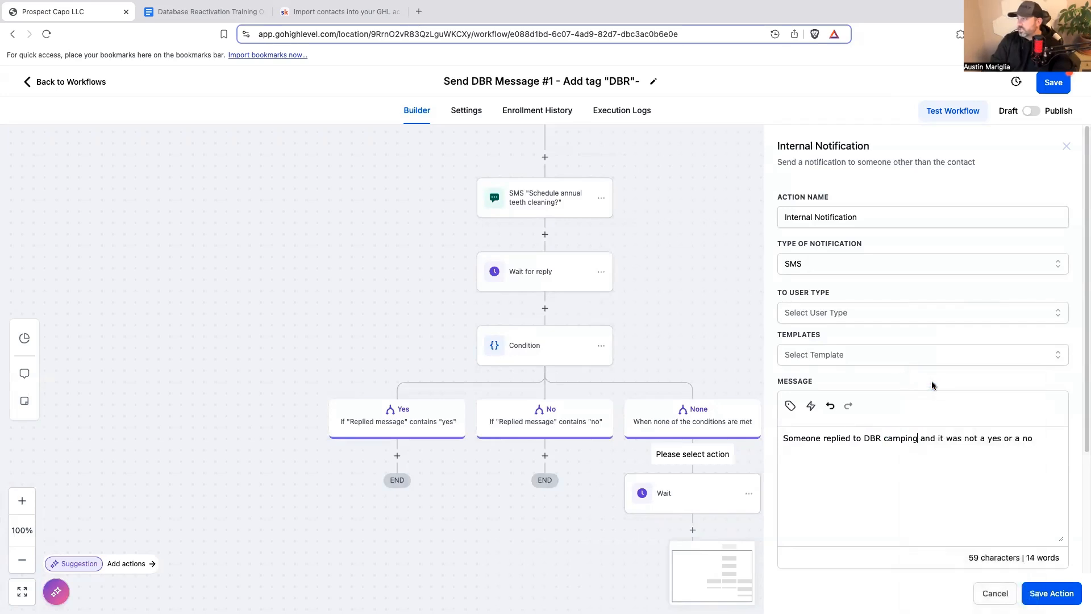
pyautogui.rightClick(910, 438)
pyautogui.press('super+z')
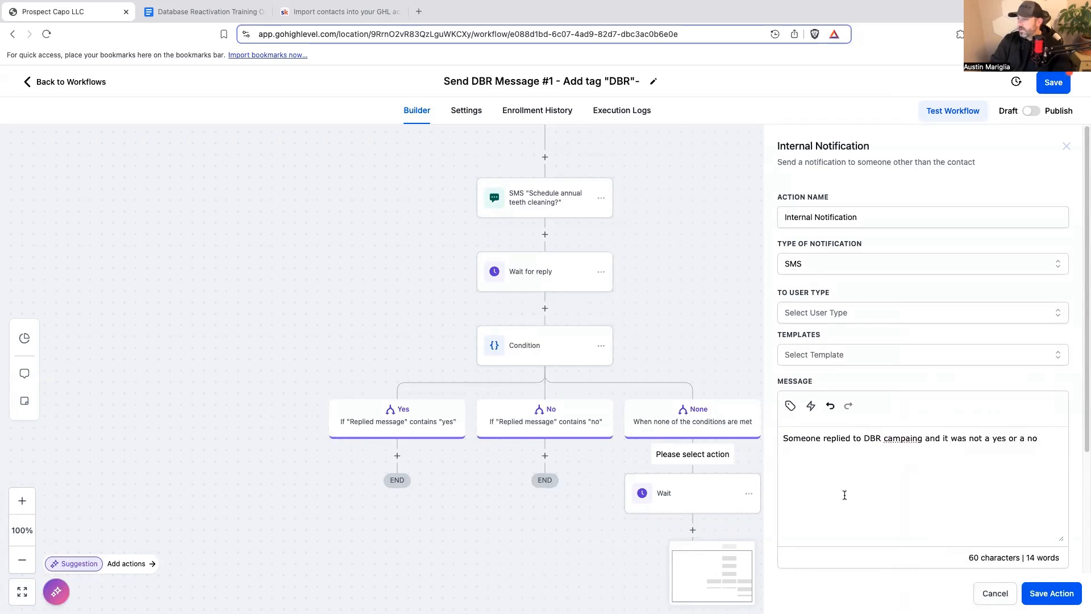
# Step: Set the notification's user type to Particular User, select the account user as recipient, and save the action
pyautogui.click(1051, 593)
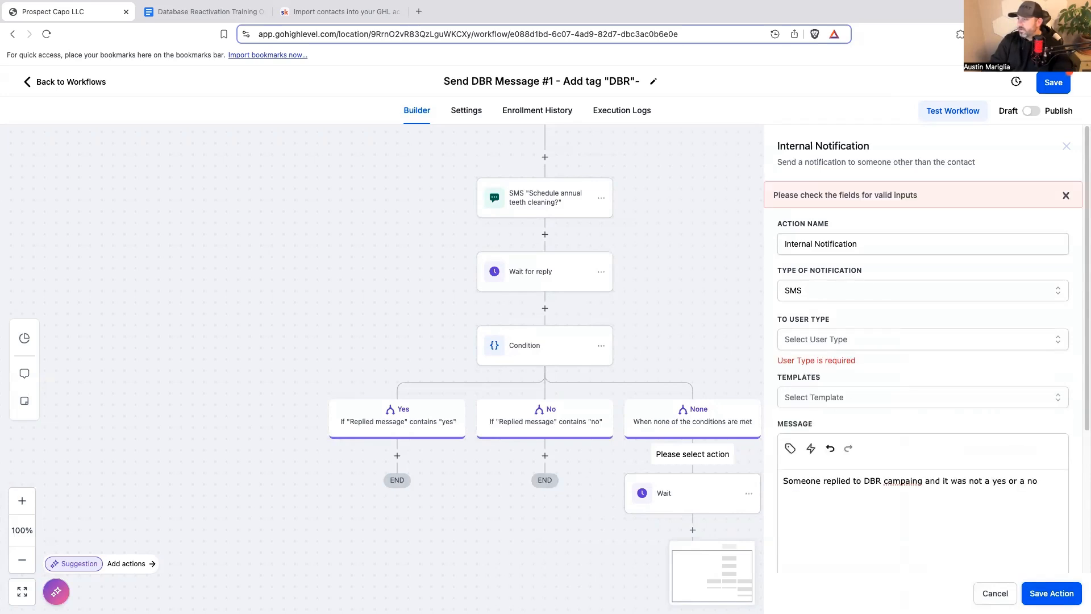
pyautogui.click(828, 390)
pyautogui.click(838, 378)
pyautogui.click(842, 346)
pyautogui.click(831, 426)
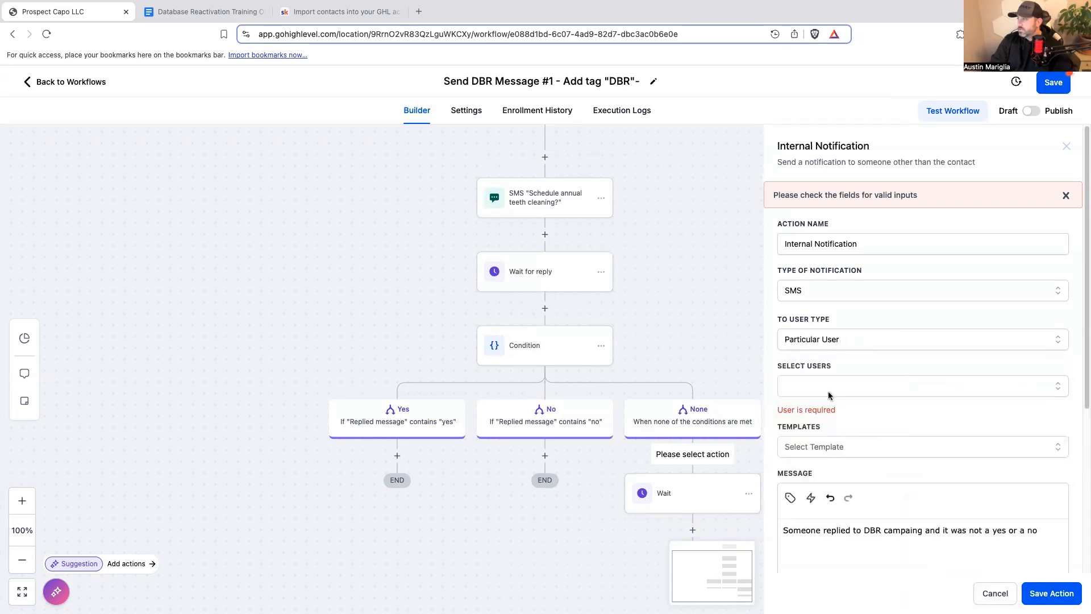
pyautogui.click(830, 392)
pyautogui.click(834, 439)
pyautogui.click(772, 394)
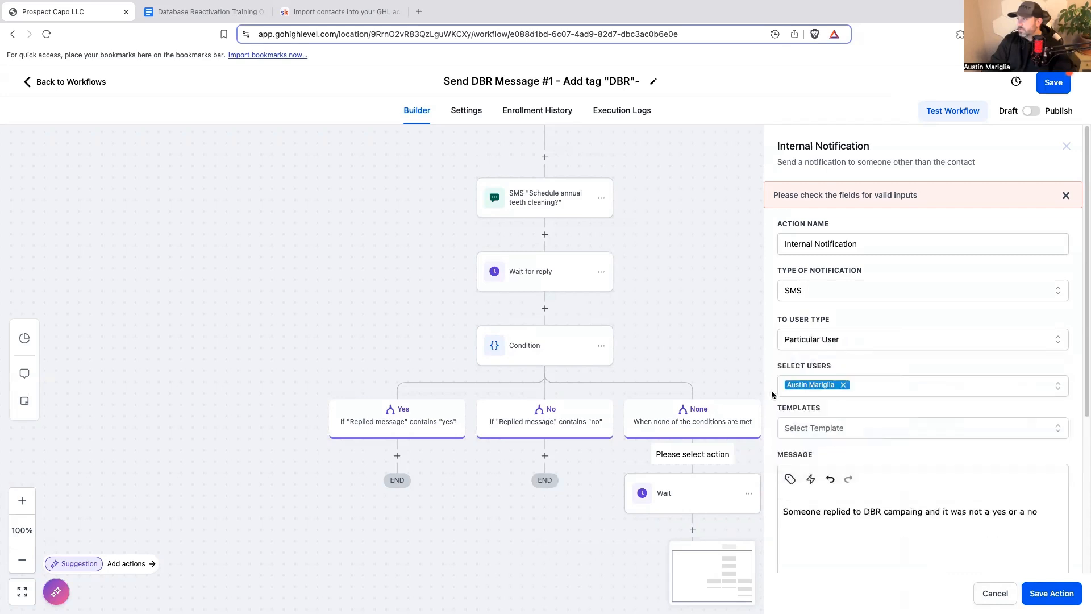
pyautogui.scroll(-3, 773, 393)
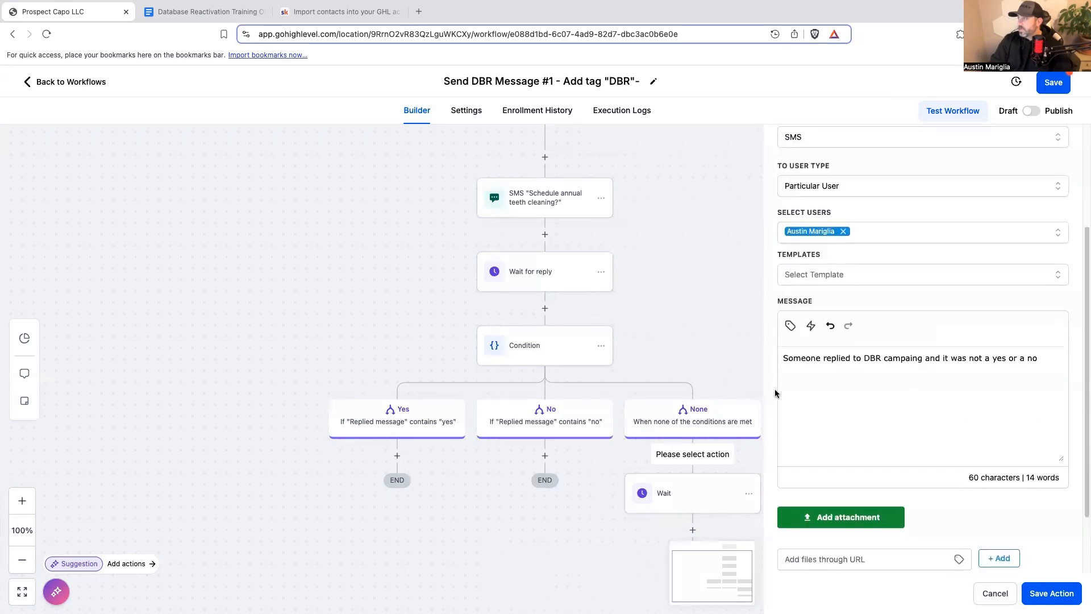
pyautogui.click(1046, 594)
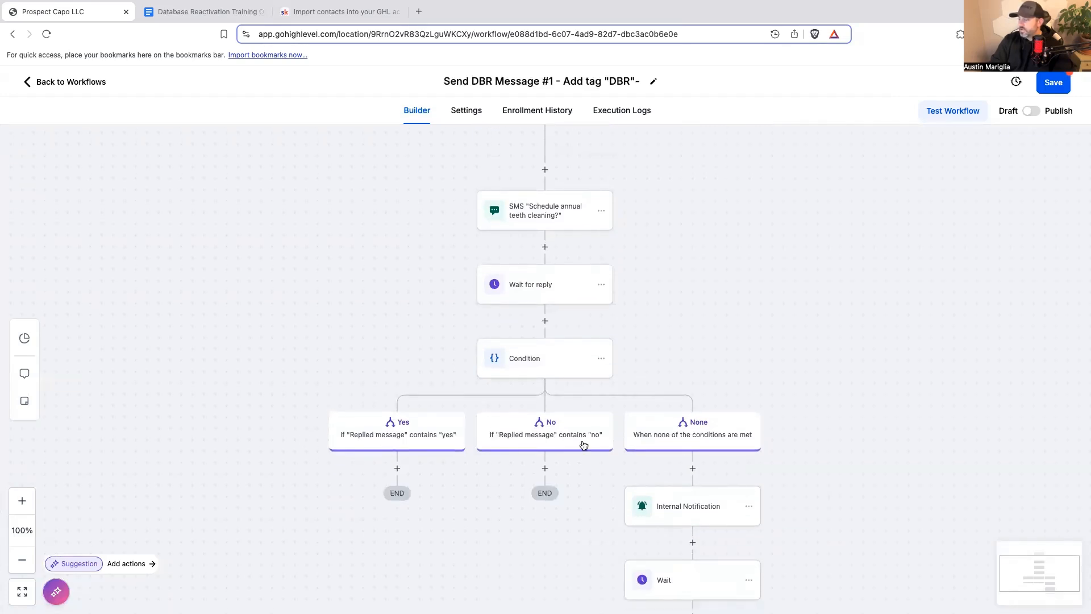
# Step: Switch the workflow from Draft to Publish and save it
pyautogui.scroll(-1, 739, 453)
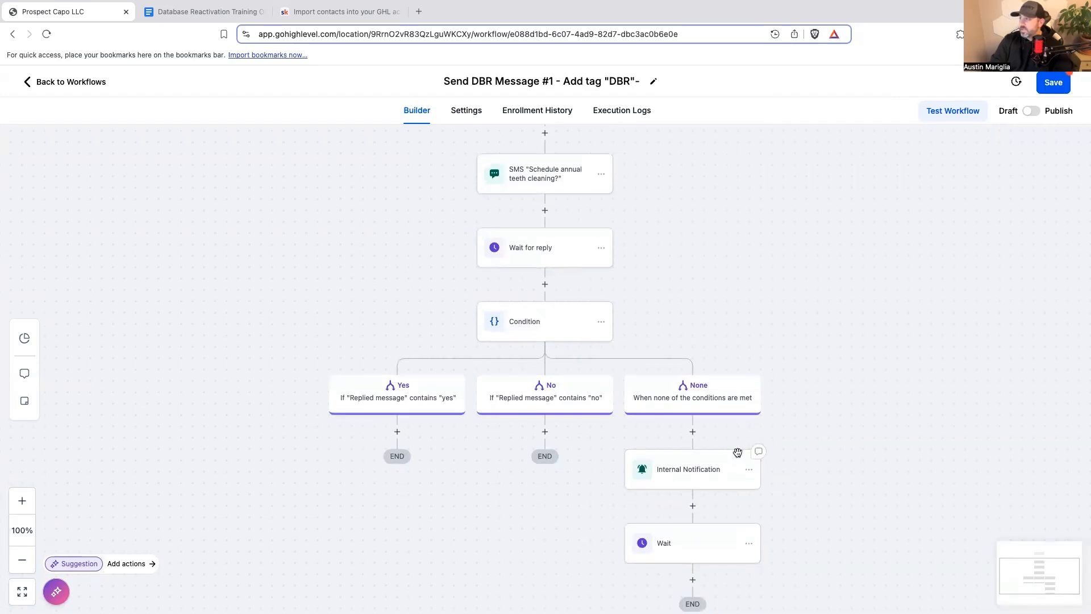
pyautogui.scroll(-1, 738, 453)
pyautogui.click(1032, 112)
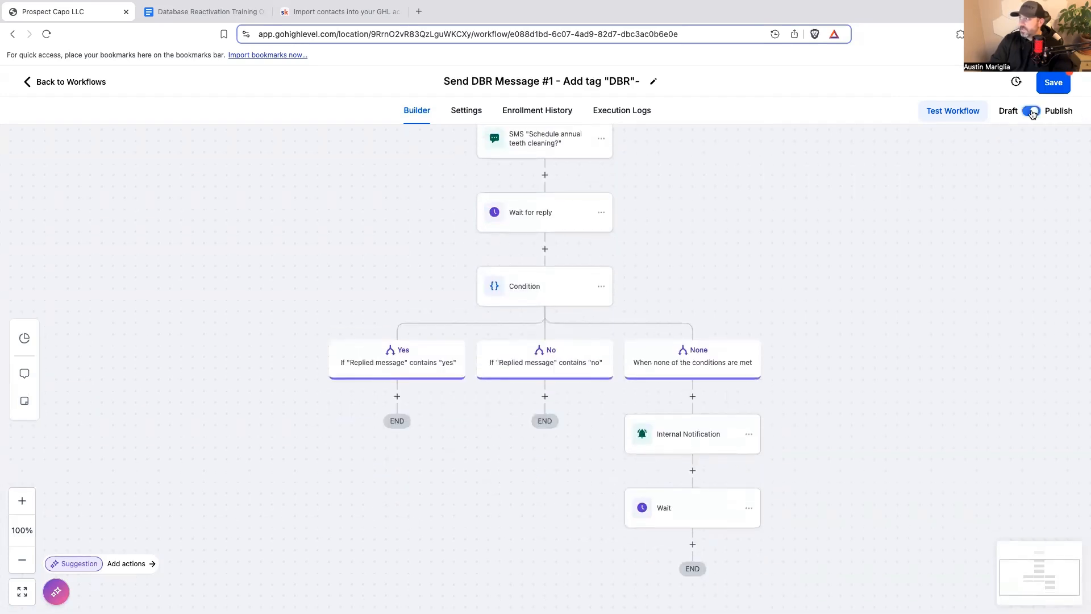
pyautogui.click(1052, 84)
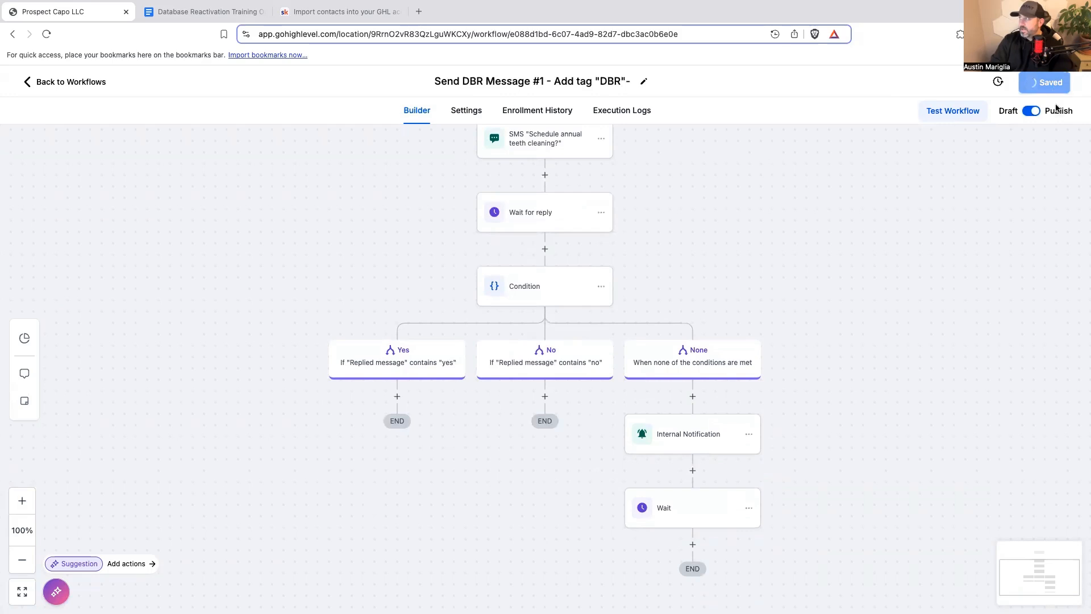
# Step: Add an SMS action directly under the Yes branch of the reply condition
pyautogui.scroll(1, 701, 464)
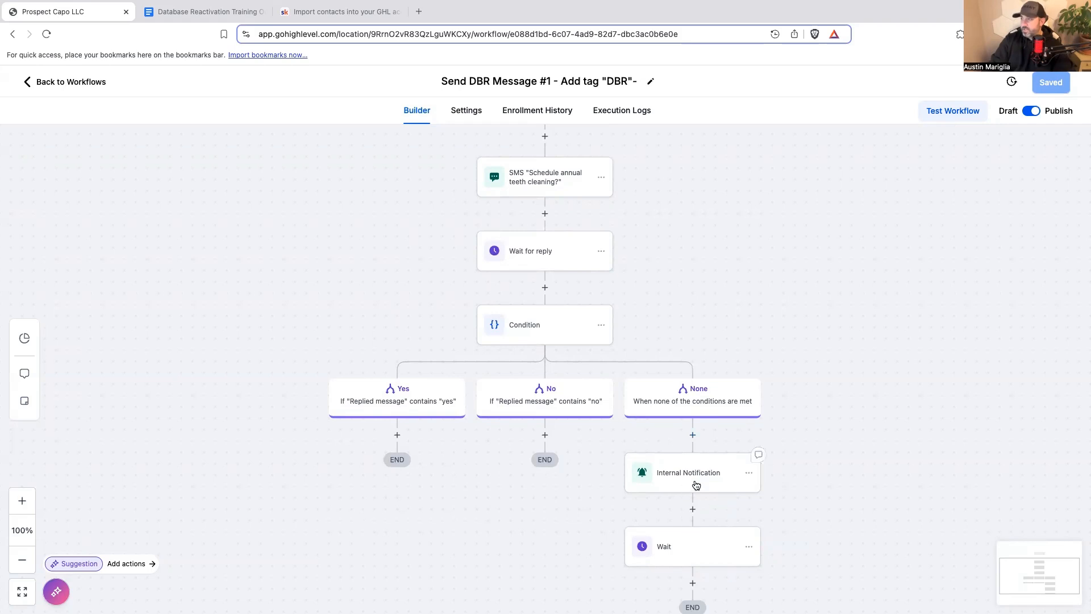
pyautogui.scroll(2, 697, 484)
pyautogui.scroll(-2, 700, 483)
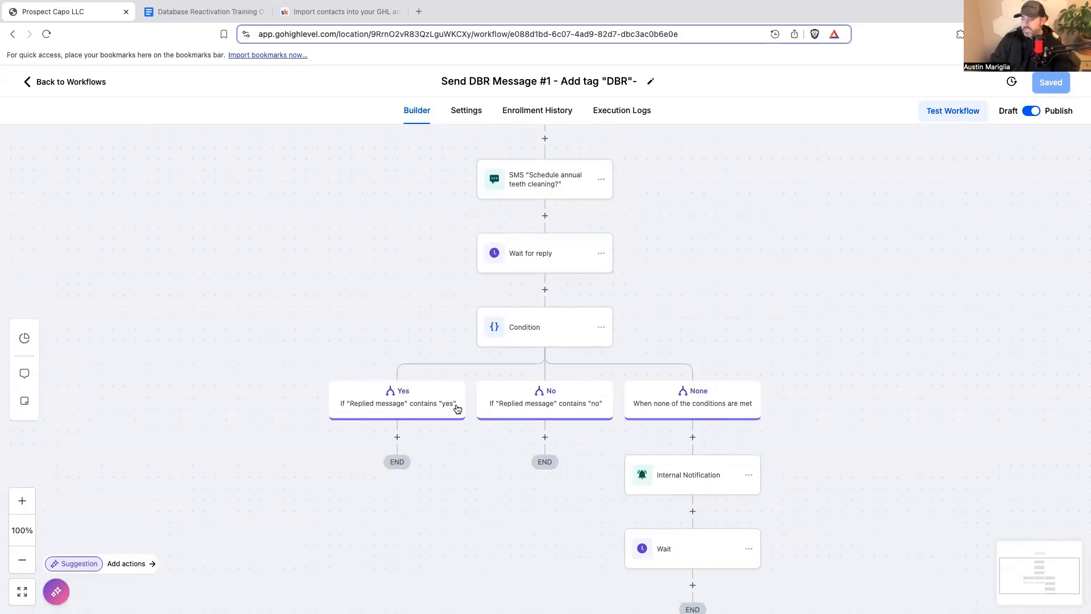
pyautogui.click(397, 437)
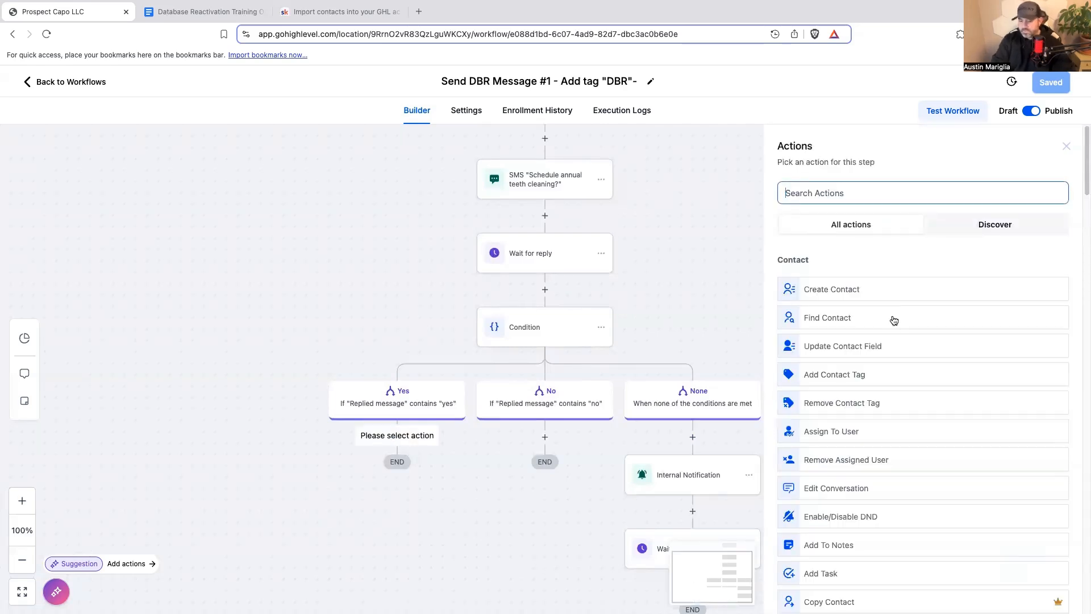
pyautogui.write('sms')
pyautogui.click(822, 281)
pyautogui.click(818, 390)
# Step: Save the SMS message "Excellent, our office will give you a call to schedule and appointment. When is the best time for us to give you a call?"
pyautogui.write('Excellent, our ')
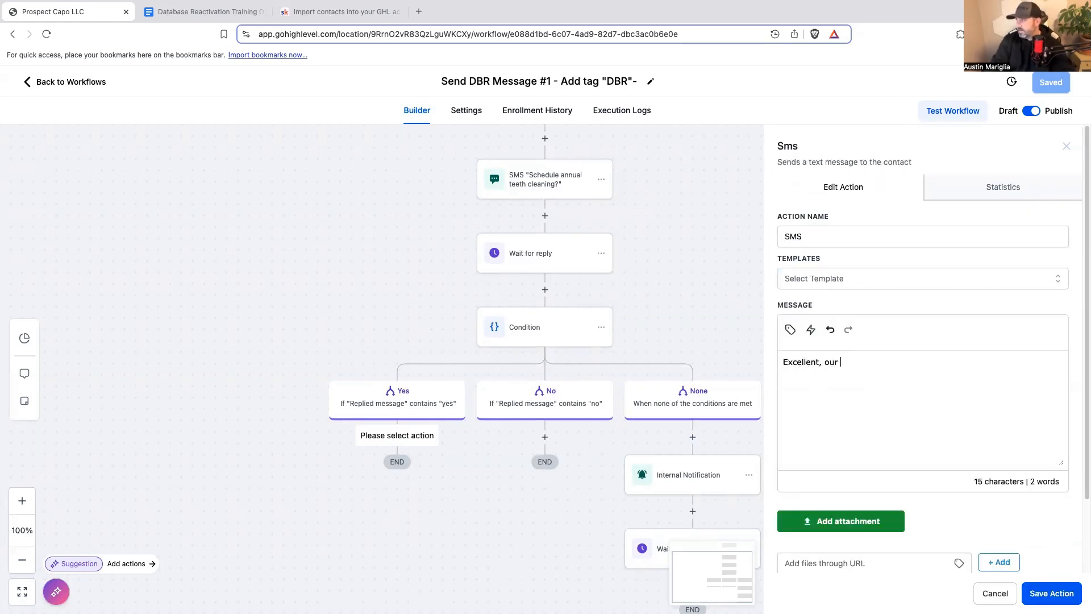
pyautogui.write('office will give you a call to sche')
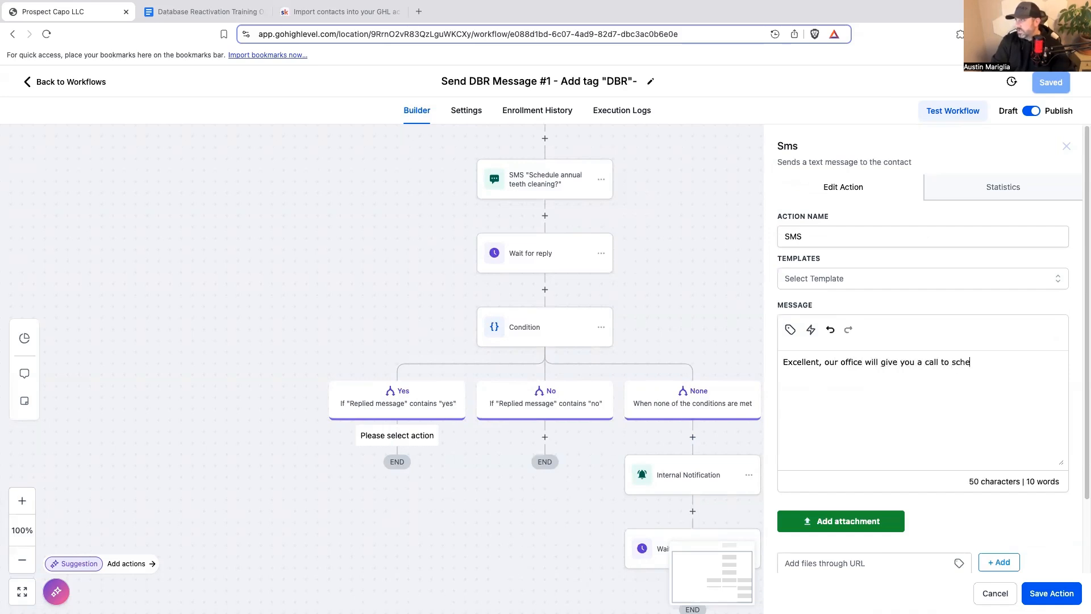
pyautogui.write('dule and appointment. Wehnhen is the best tiem')
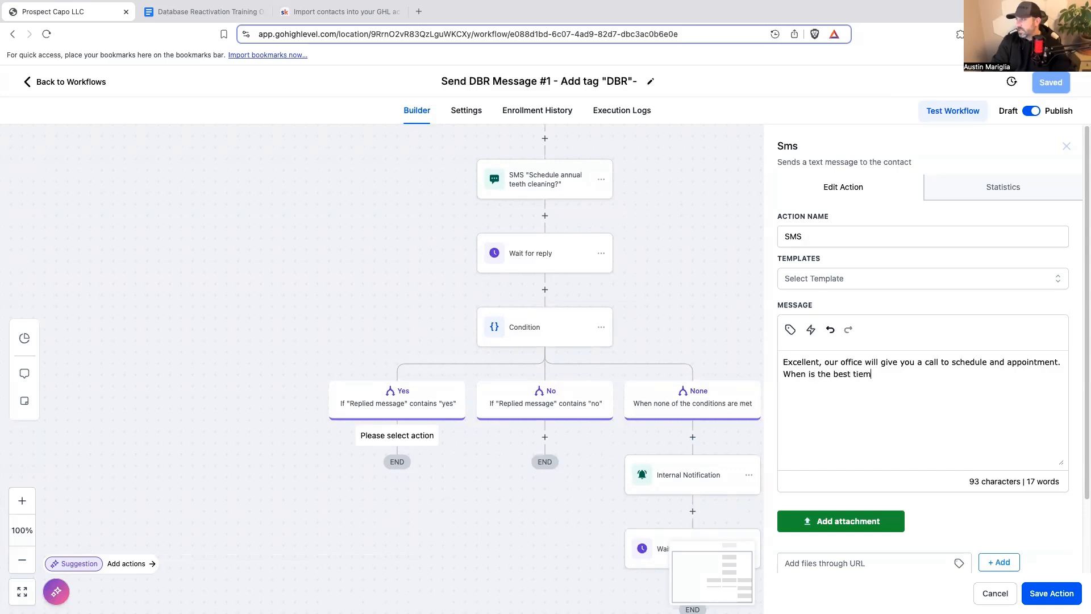
pyautogui.press('BackSpace')
pyautogui.write('me for you ')
pyautogui.write('to give you a call?')
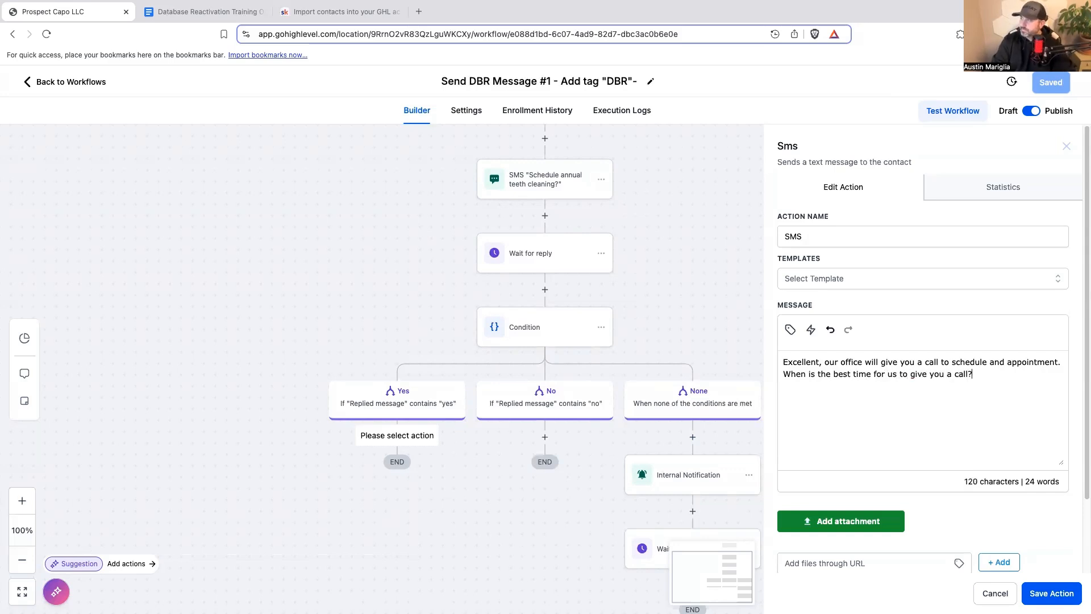
pyautogui.click(1067, 595)
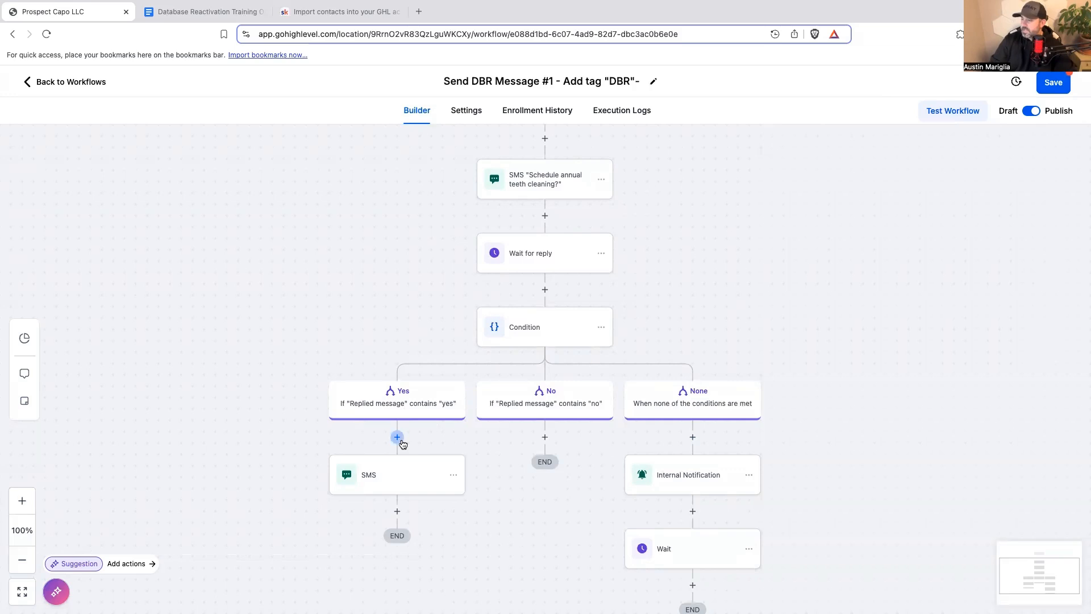
# Step: Insert an SMS internal notification before the Yes branch's SMS, addressed to a Particular User, with the second listed user as recipient
pyautogui.click(397, 437)
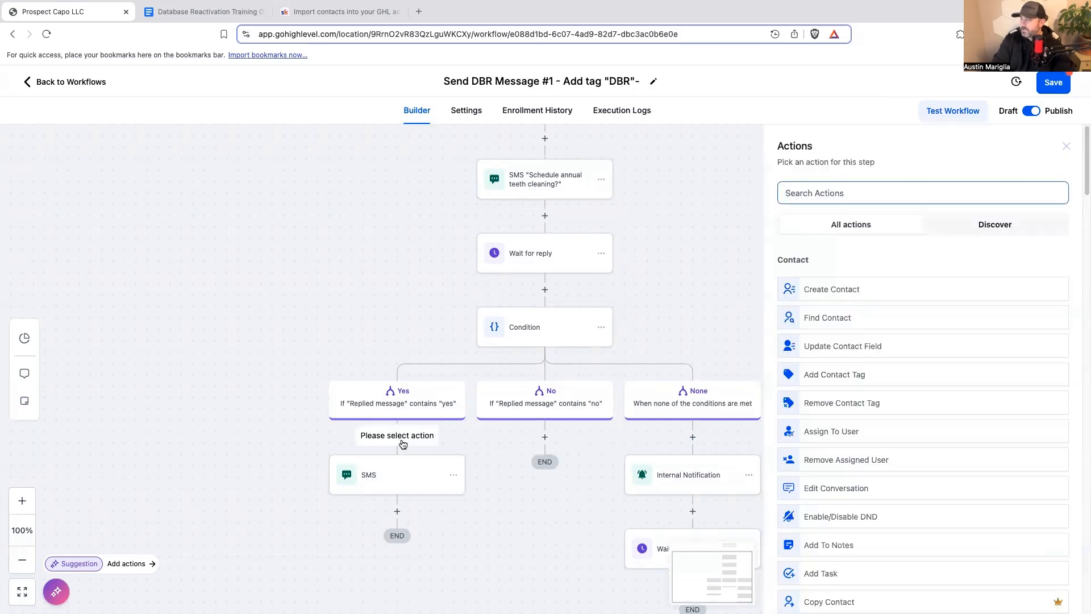
pyautogui.write('Int')
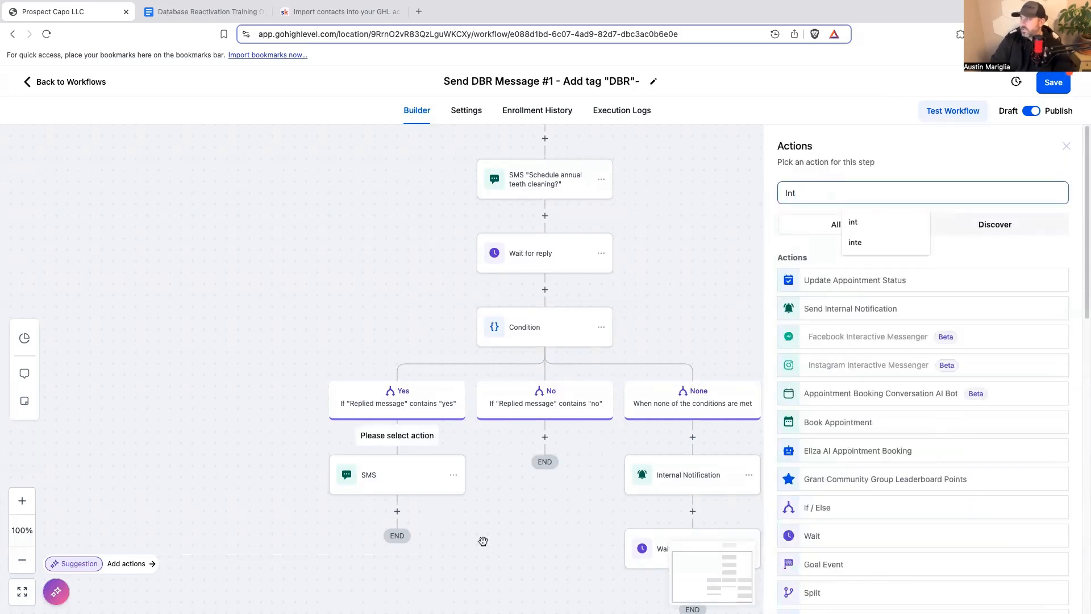
pyautogui.click(842, 315)
pyautogui.click(817, 259)
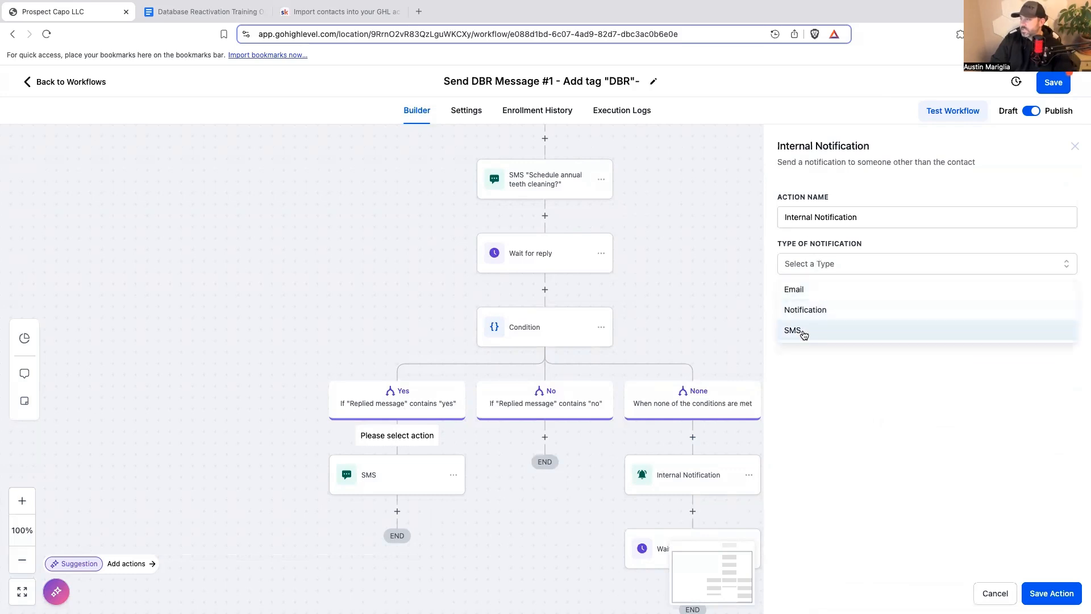
pyautogui.click(803, 335)
pyautogui.click(813, 313)
pyautogui.click(824, 405)
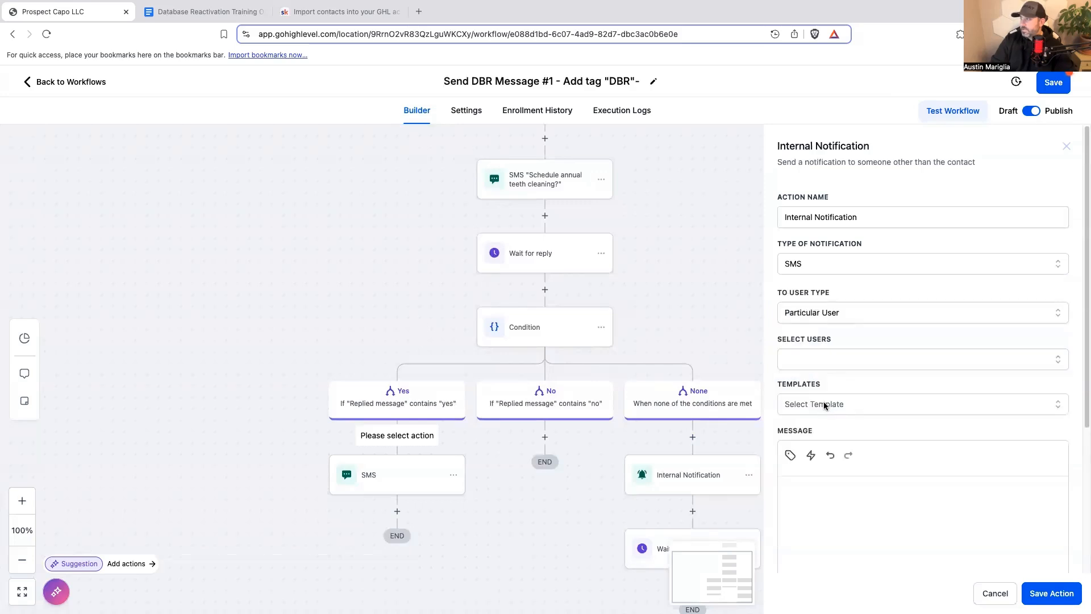
pyautogui.click(826, 364)
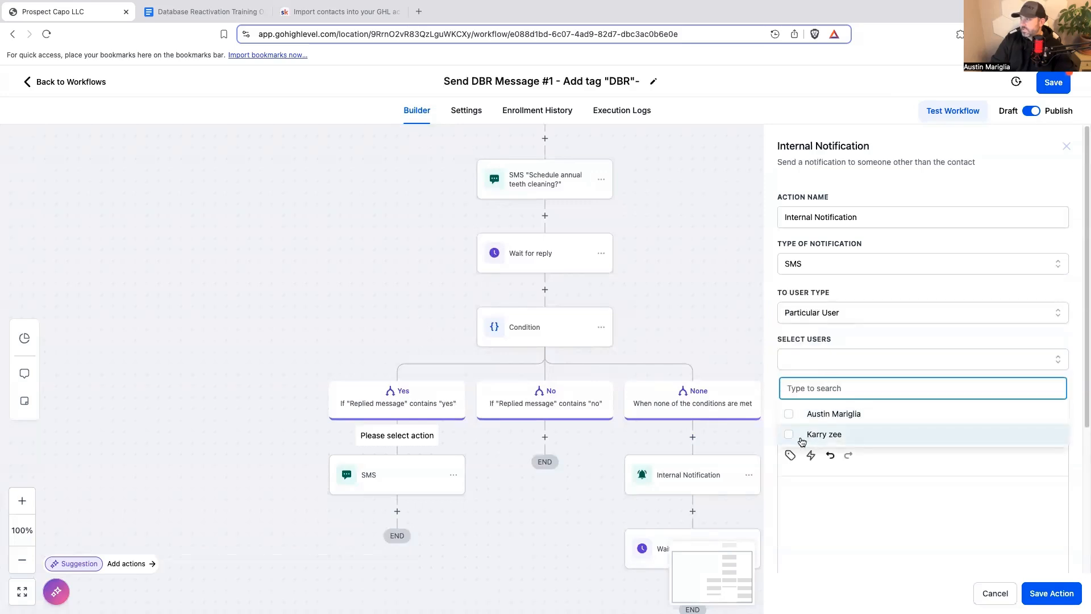
pyautogui.click(790, 435)
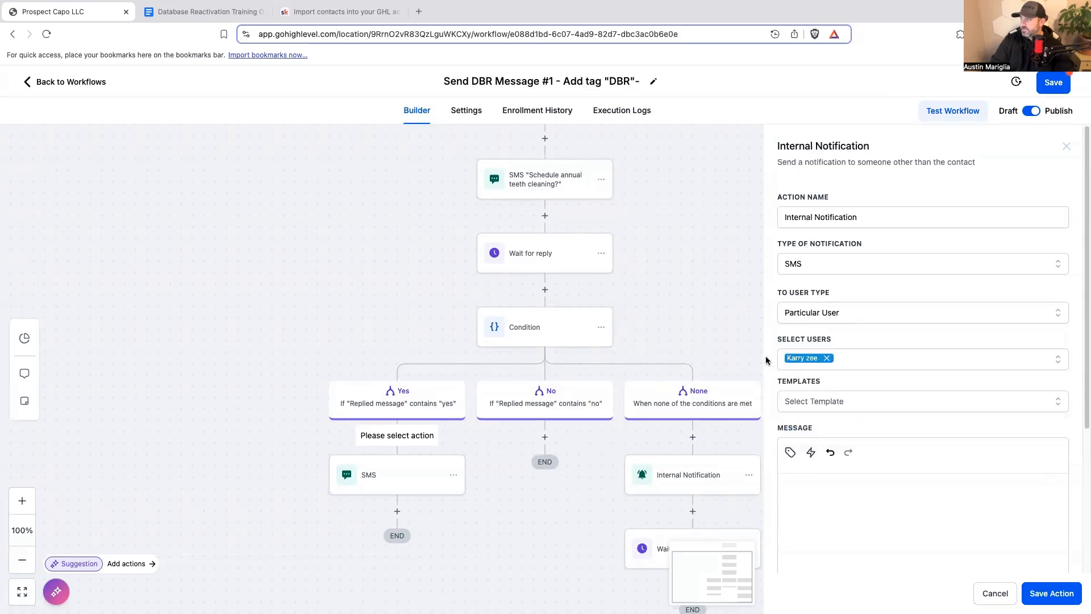
# Step: Save the notification message "Someone said yes to setting teeth cleaning appointment. Please check when they would like to be called"
pyautogui.write('Someone said yes to')
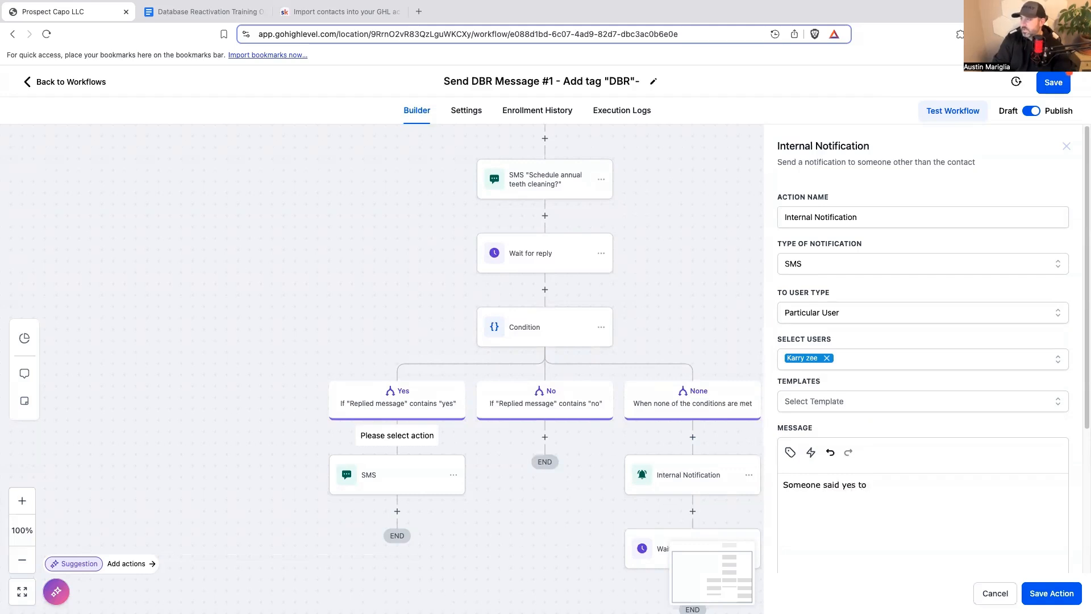
pyautogui.write('teeth cleanin a')
pyautogui.write('appointment. The nee')
pyautogui.press('BackSpace')
pyautogui.press('BackSpace')
pyautogui.press('BackSpace')
pyautogui.press('BackSpace')
pyautogui.press('BackSpace')
pyautogui.press('BackSpace')
pyautogui.press('BackSpace')
pyautogui.write('Please che')
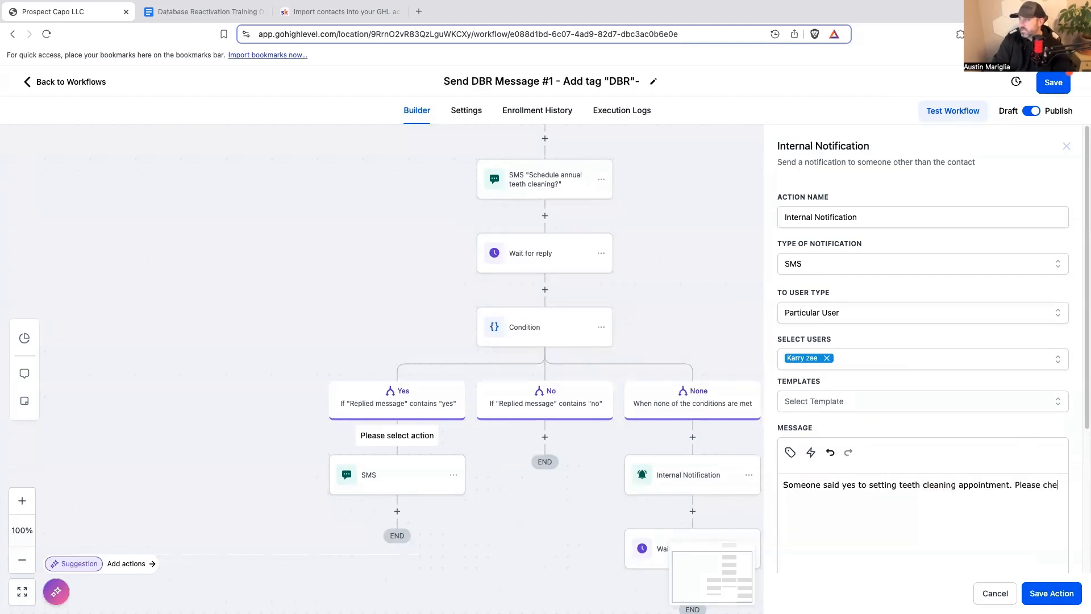
pyautogui.write('ck when they would like to be calle')
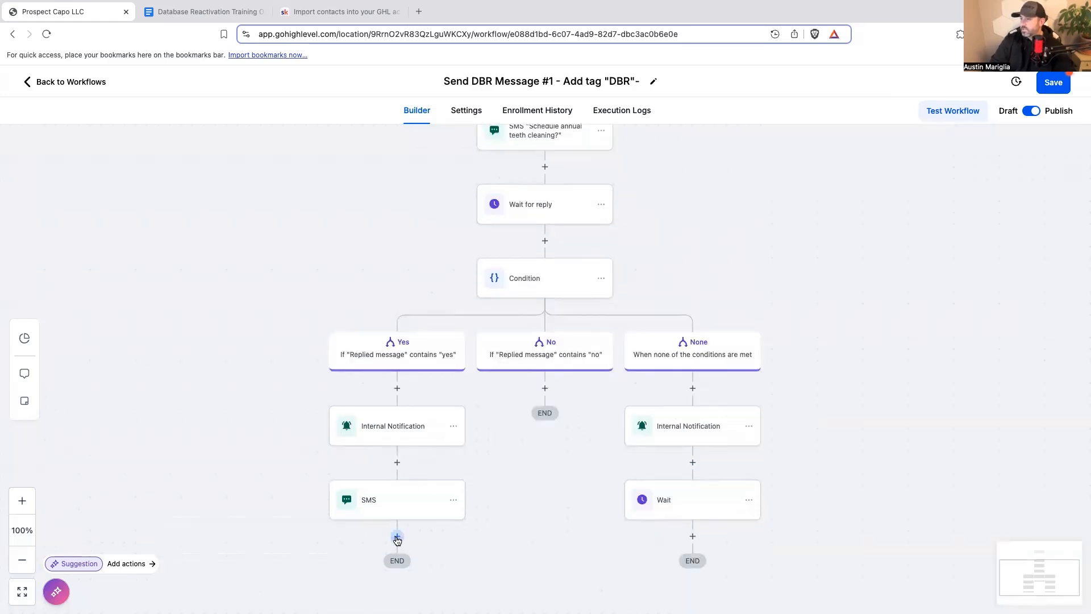
pyautogui.click(398, 534)
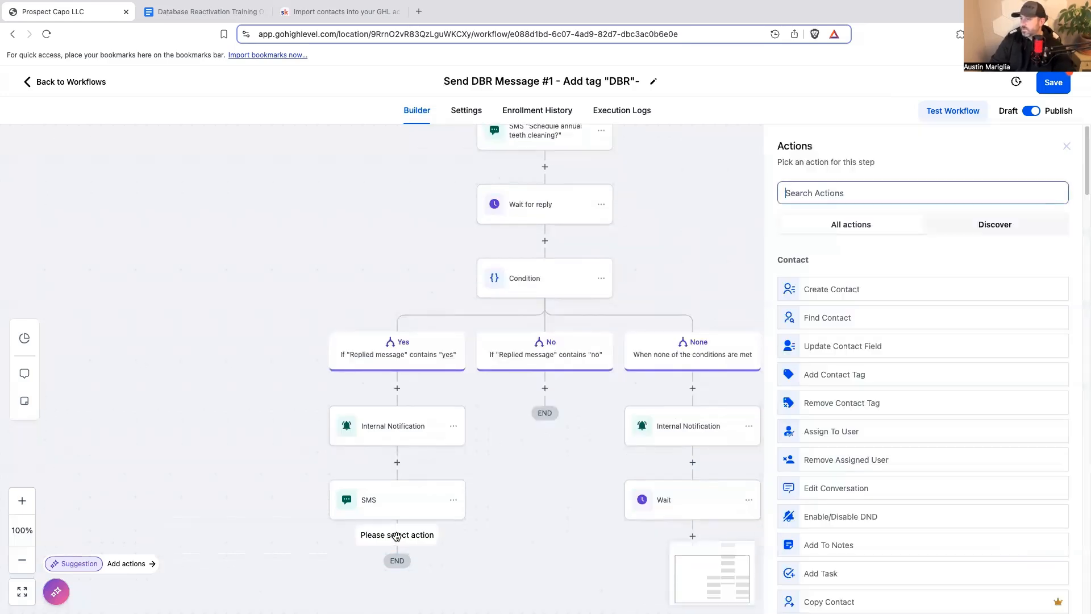
pyautogui.write('wait')
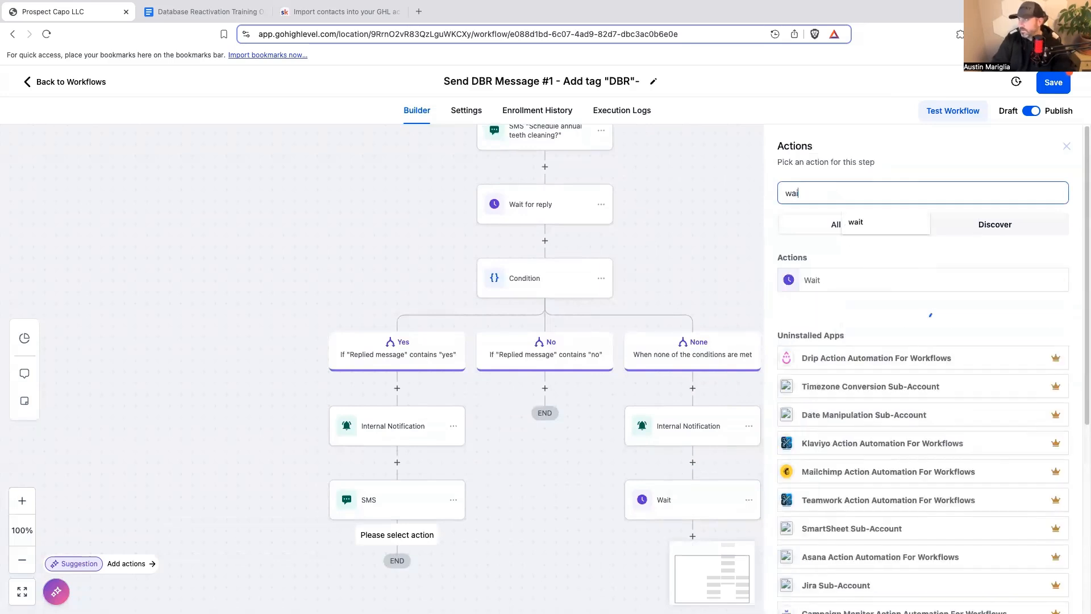
pyautogui.click(824, 280)
pyautogui.click(666, 271)
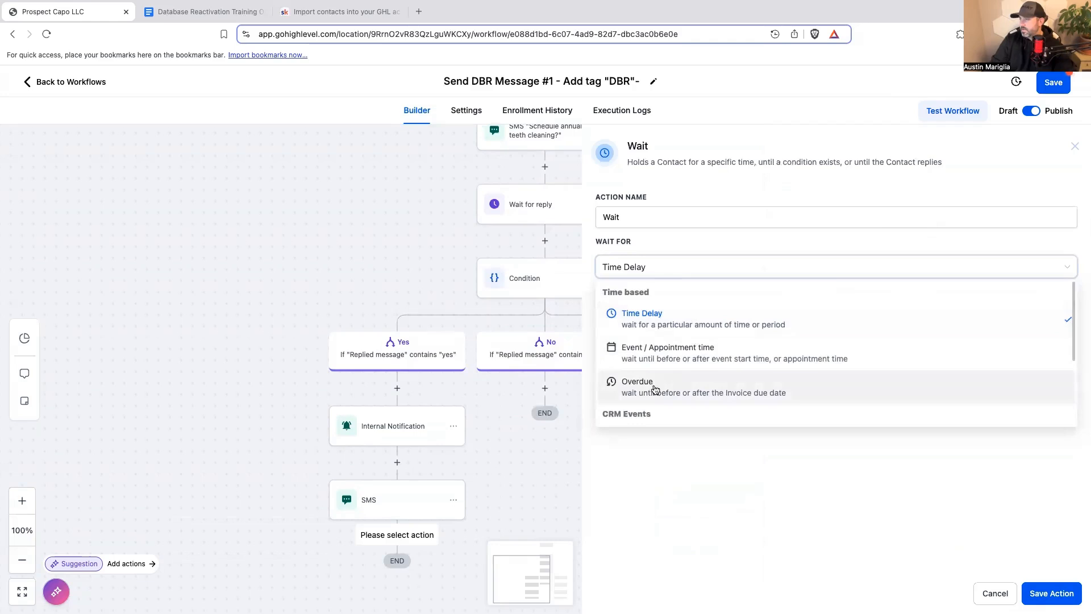
# Step: Rename the Yes branch's SMS action to "When should we give you a call?" and save it
pyautogui.click(385, 503)
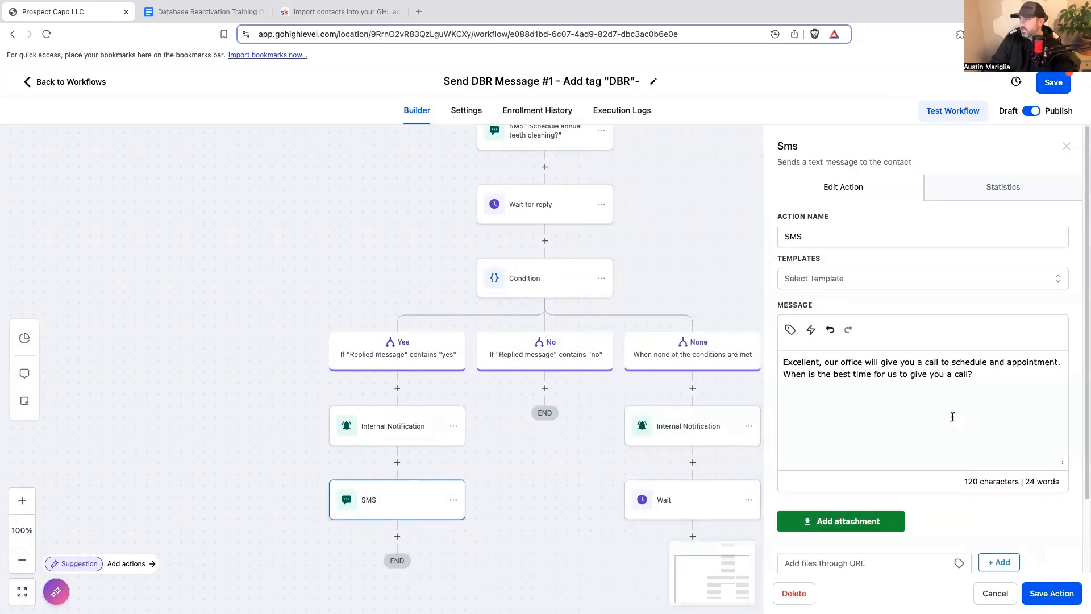
pyautogui.doubleClick(793, 236)
pyautogui.write('When should we give you a call?')
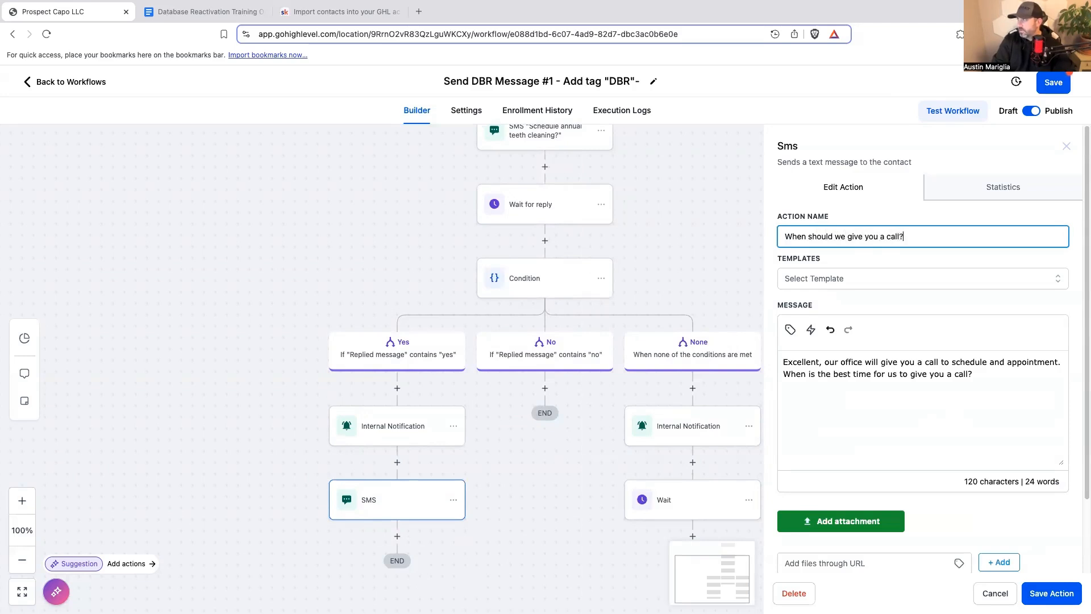
# Step: Add a Wait after the Yes branch's SMS for a Contact Reply to "When should we give you a call?", and save the workflow
pyautogui.click(396, 536)
pyautogui.write('wa')
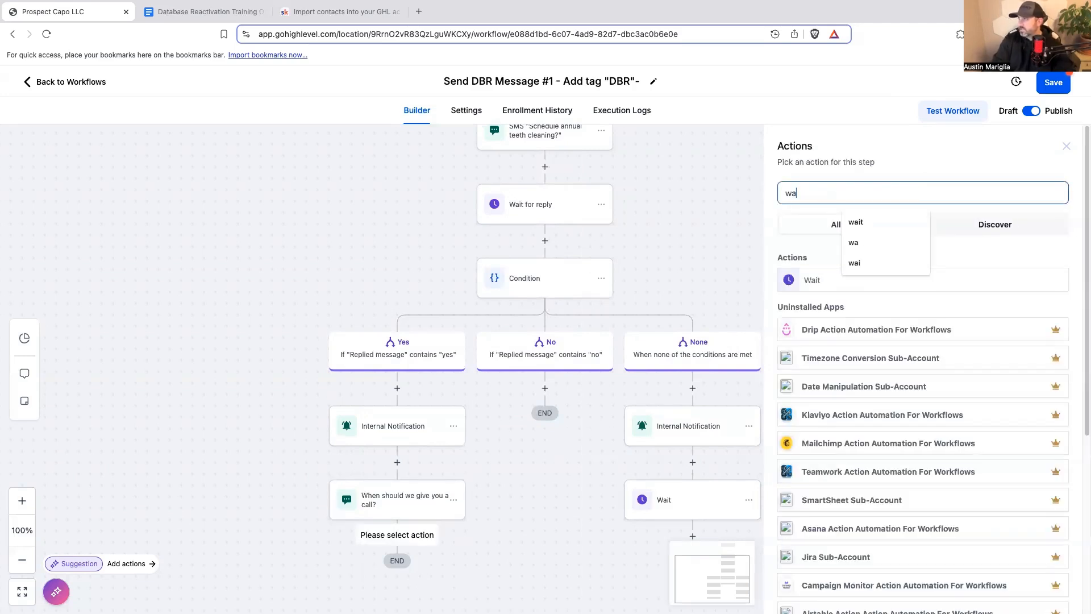
pyautogui.write('it')
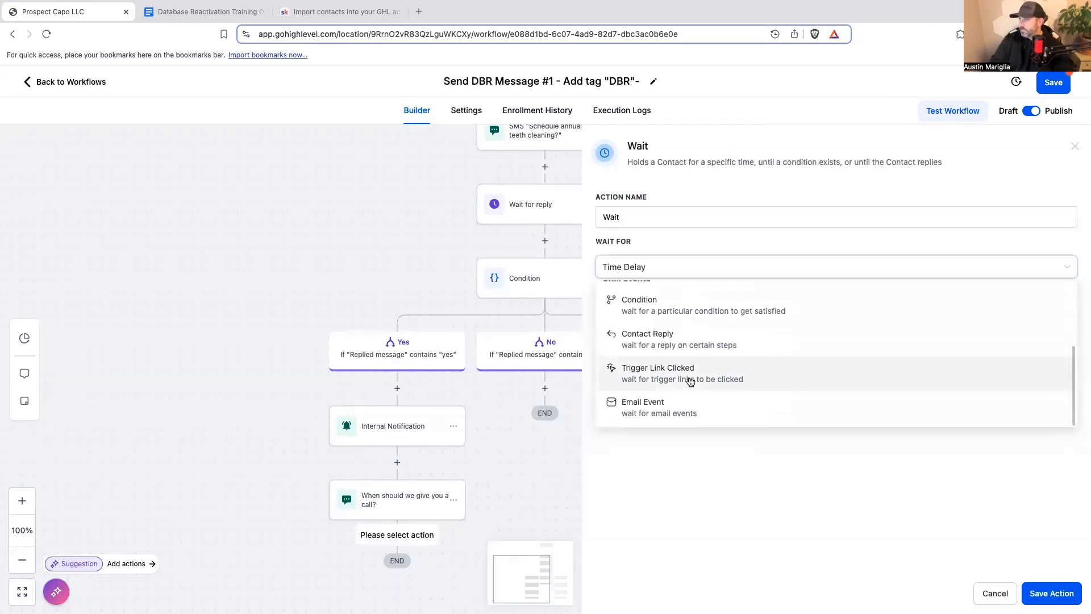
pyautogui.click(677, 332)
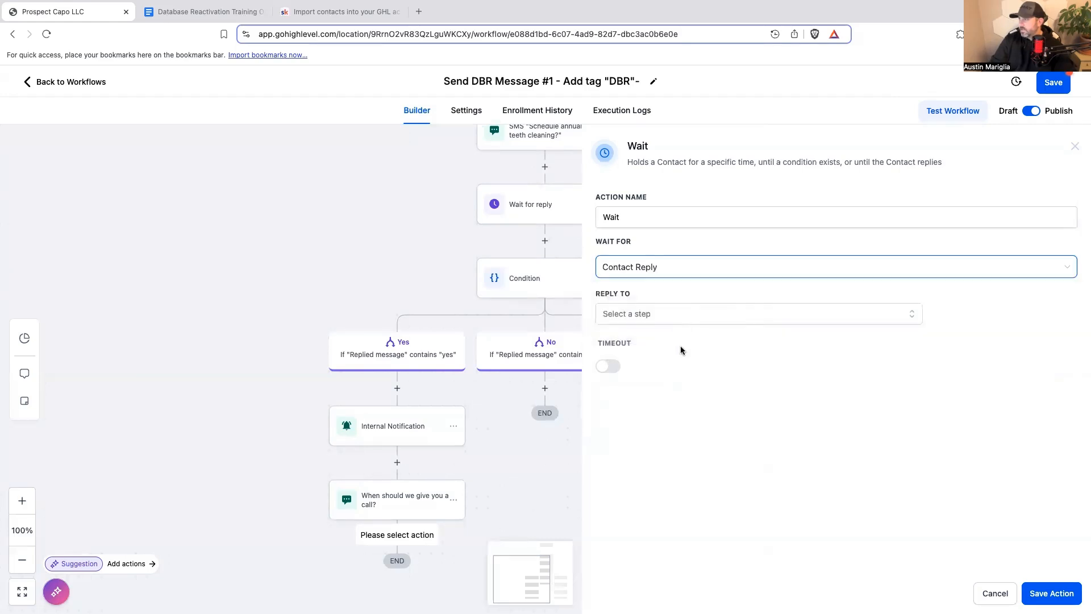
pyautogui.click(1045, 593)
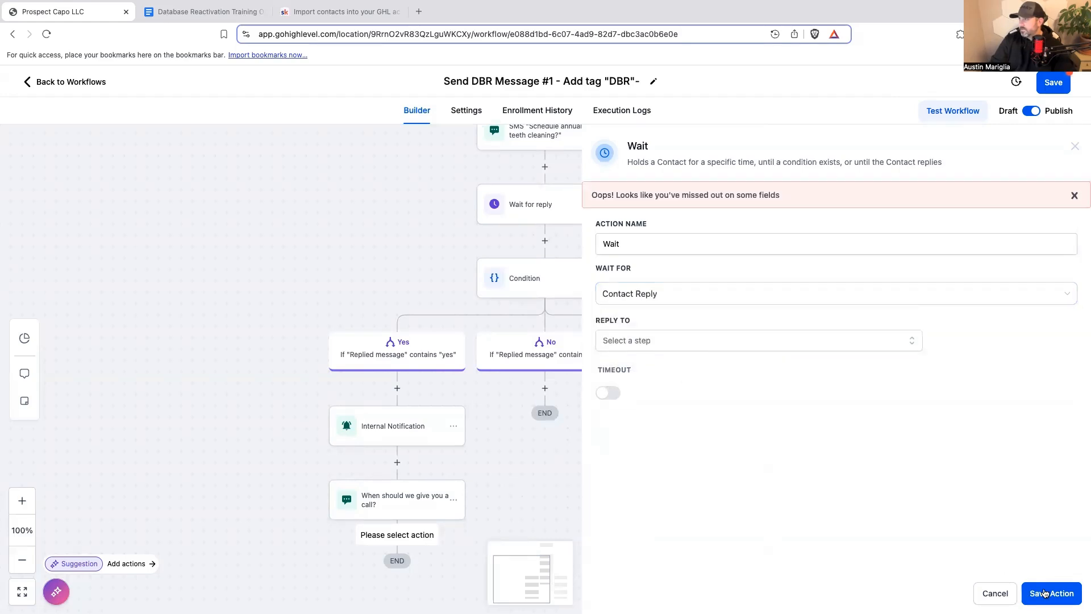
pyautogui.click(659, 341)
pyautogui.click(646, 415)
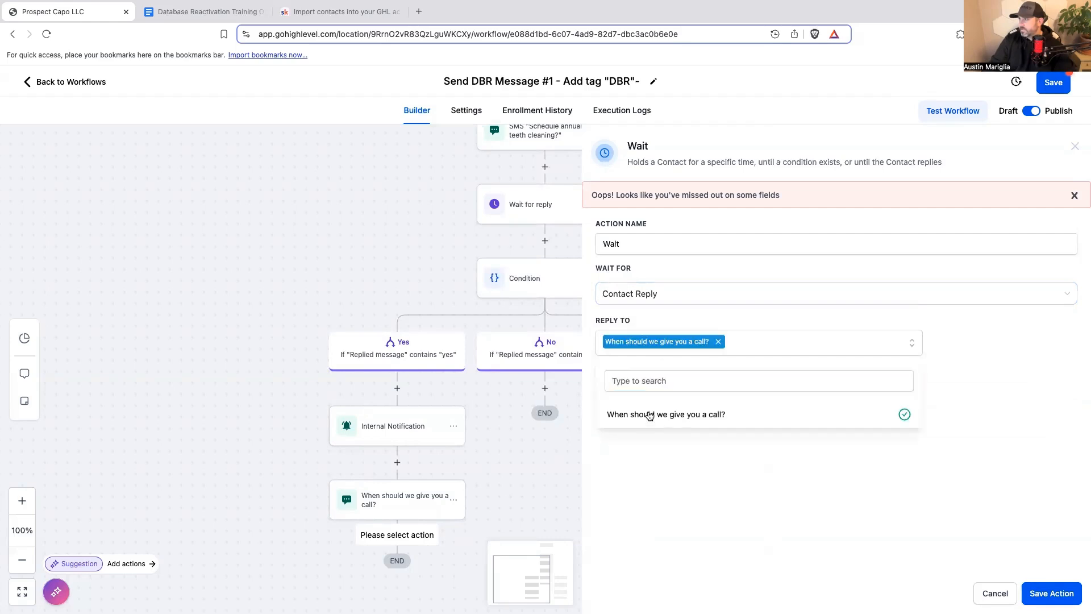
pyautogui.click(733, 483)
pyautogui.click(1051, 593)
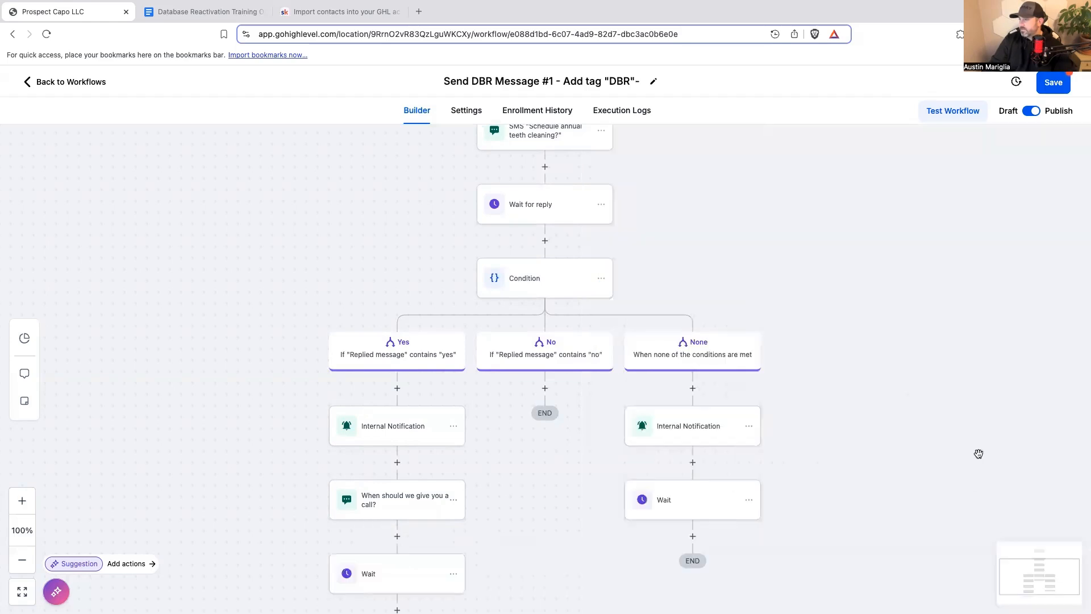
pyautogui.scroll(-2, 978, 454)
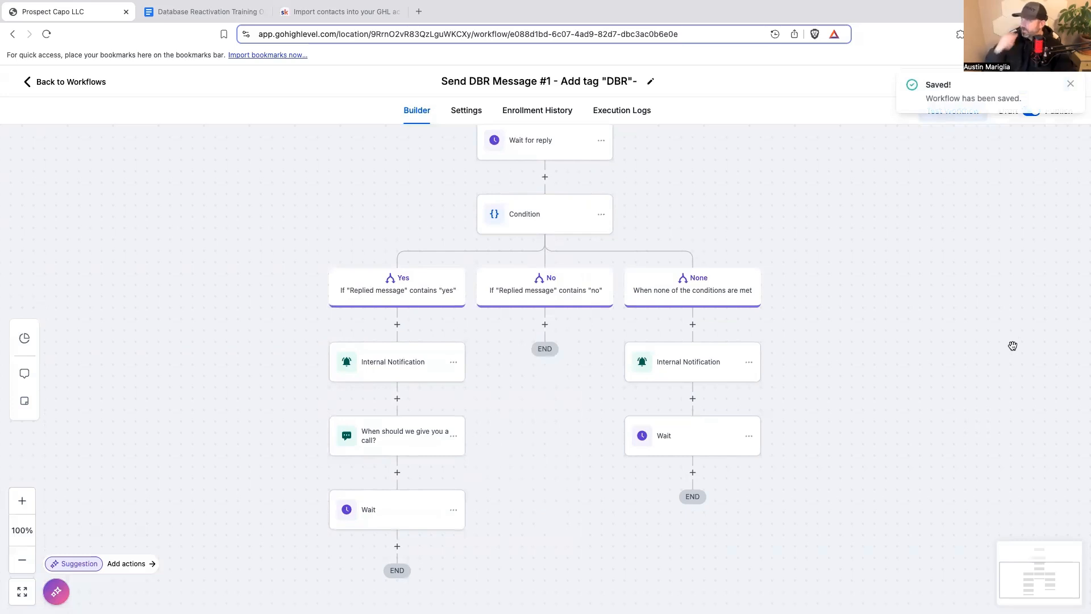
# Step: Correct the "Schedule annual teeth cleaning?" SMS by adding the missing space before "with" and rewording the question to "Would you like to", then save
pyautogui.scroll(5, 890, 522)
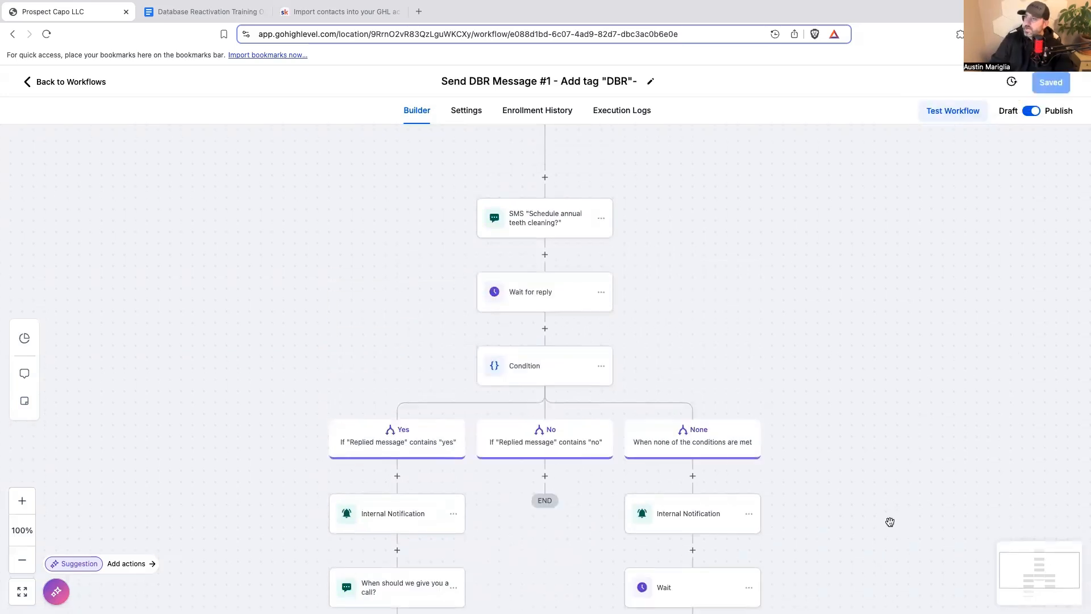
pyautogui.scroll(4, 890, 521)
pyautogui.scroll(-5, 890, 522)
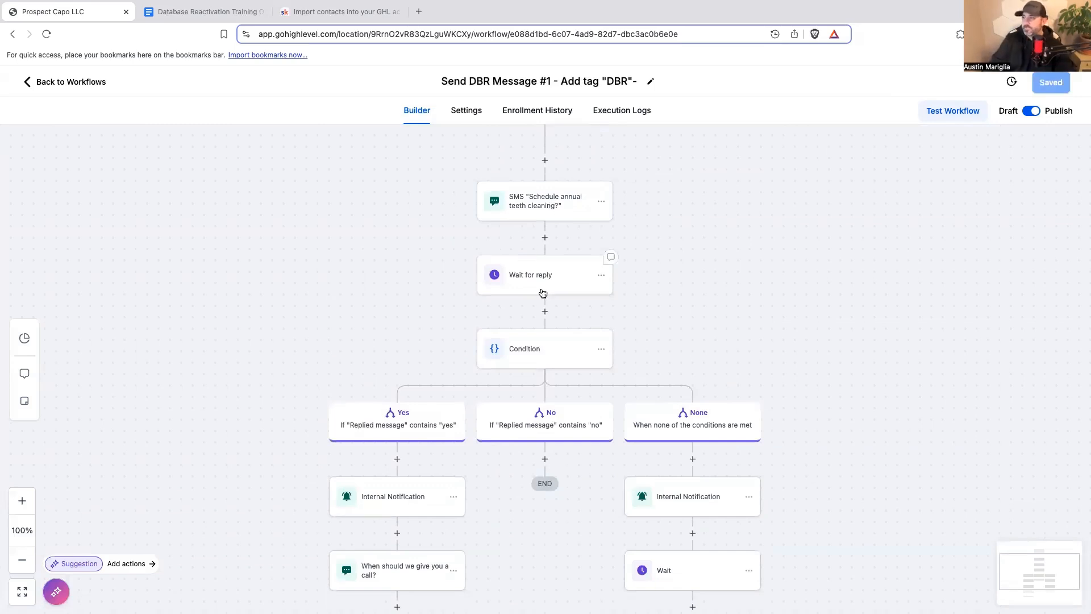
pyautogui.click(565, 216)
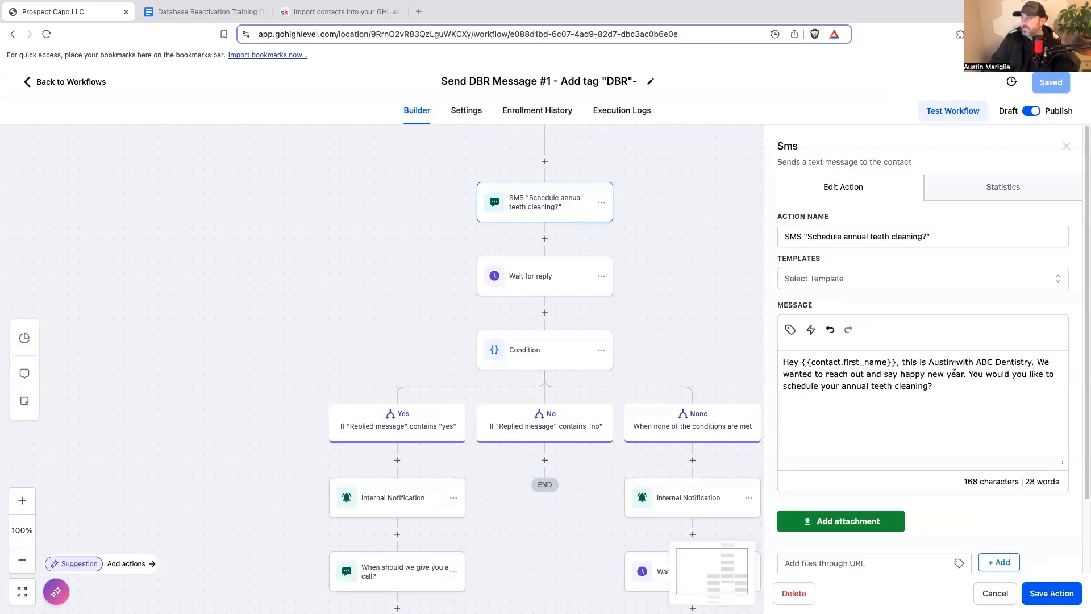
pyautogui.scroll(-1, 931, 404)
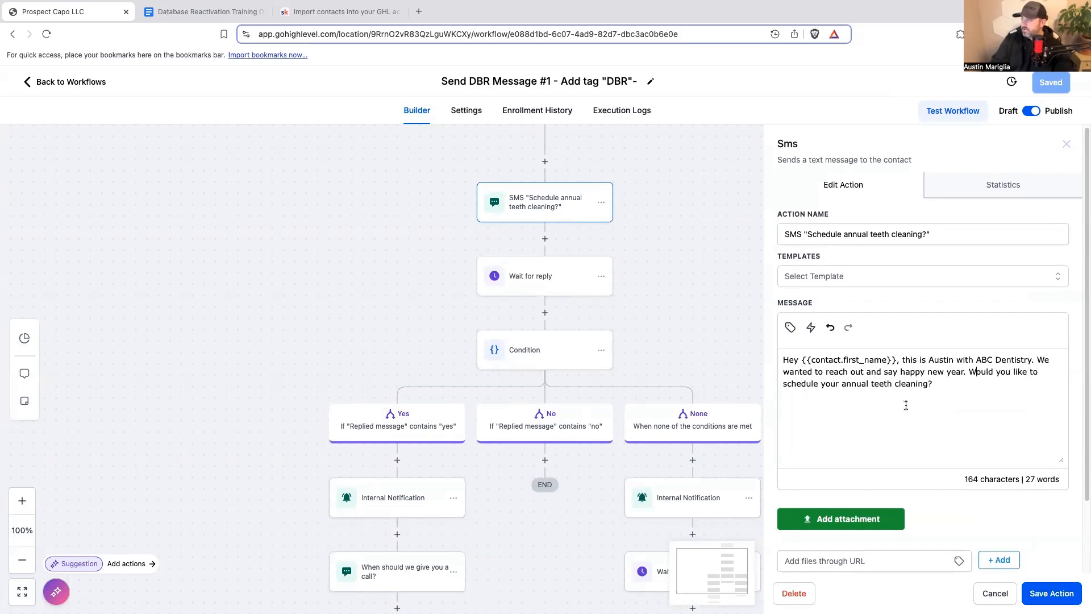
pyautogui.click(1051, 593)
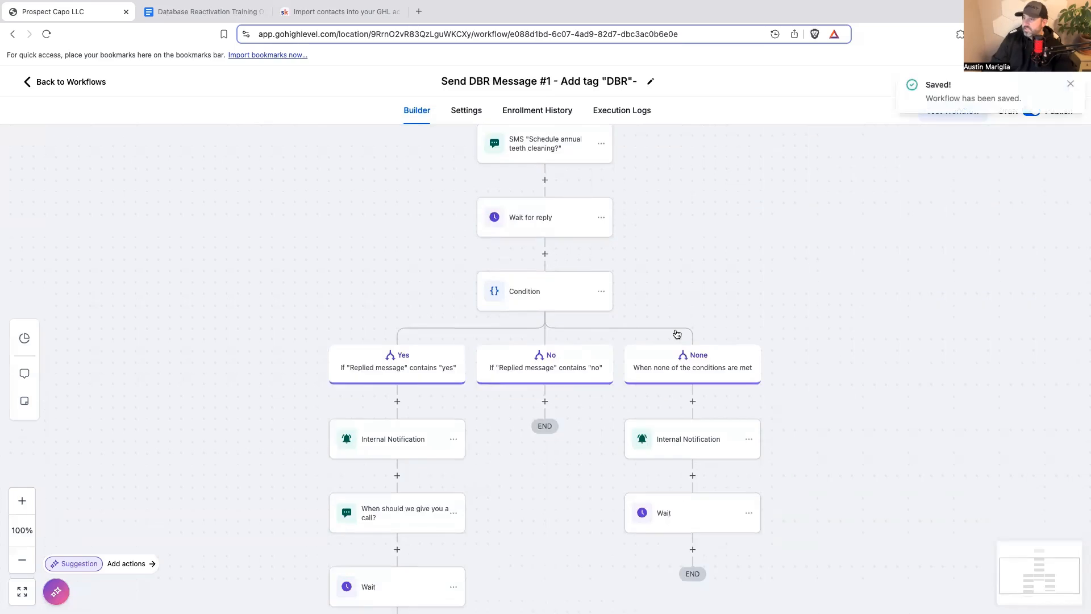
pyautogui.scroll(-1, 677, 335)
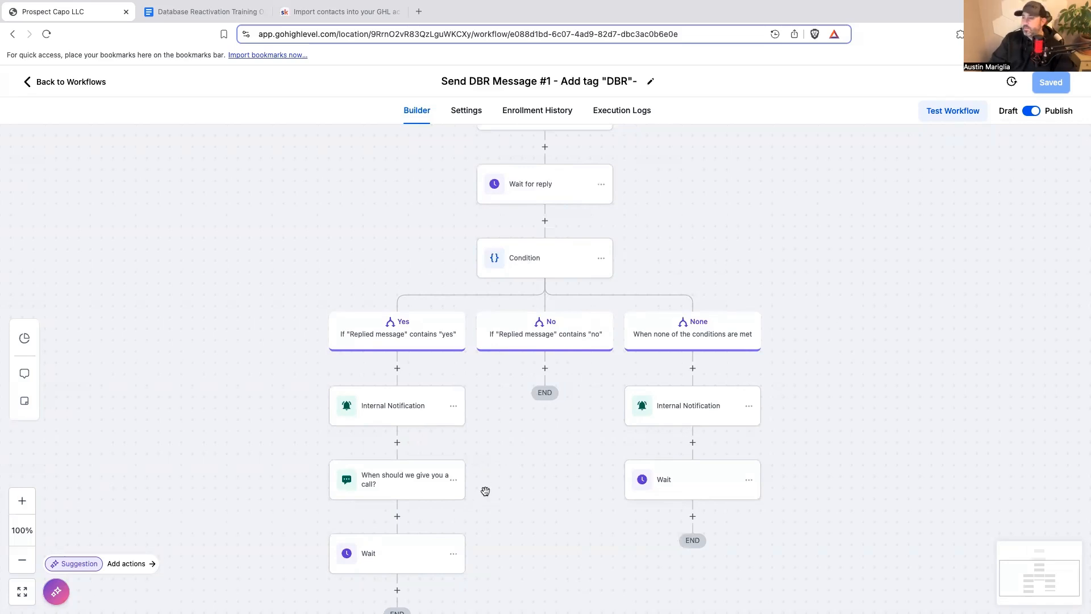
# Step: Review the Yes branch's internal notification text and the "When should we give you a call?" SMS message
pyautogui.click(428, 407)
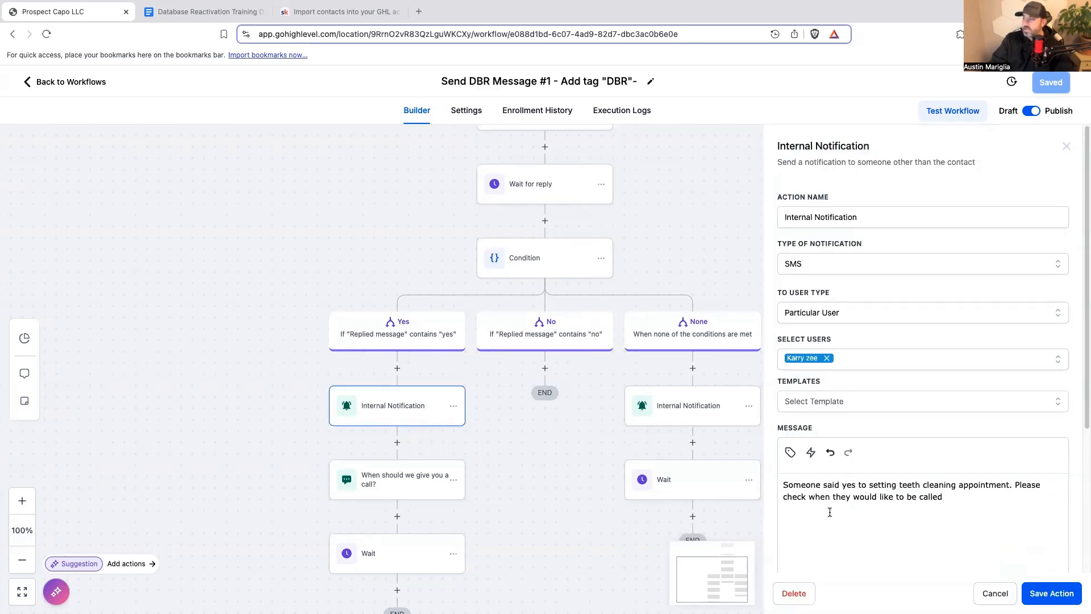
pyautogui.click(988, 591)
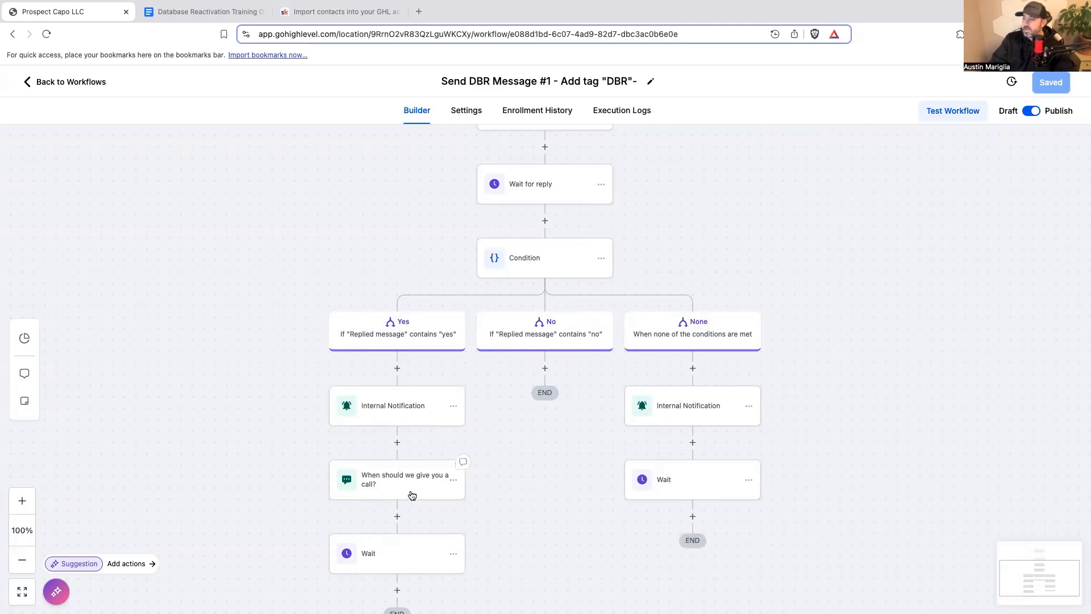
pyautogui.click(410, 492)
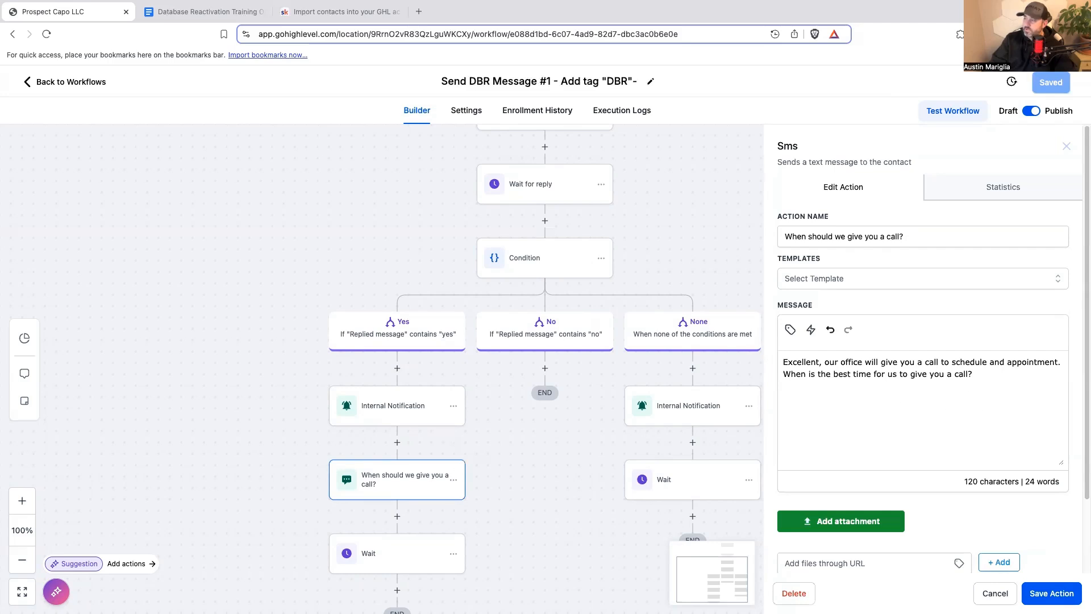
pyautogui.click(1052, 593)
# Step: Add a 5-minute time-delay Wait named "Wait 5 minutes" at the end of the Yes branch, and save the workflow
pyautogui.scroll(-2, 614, 531)
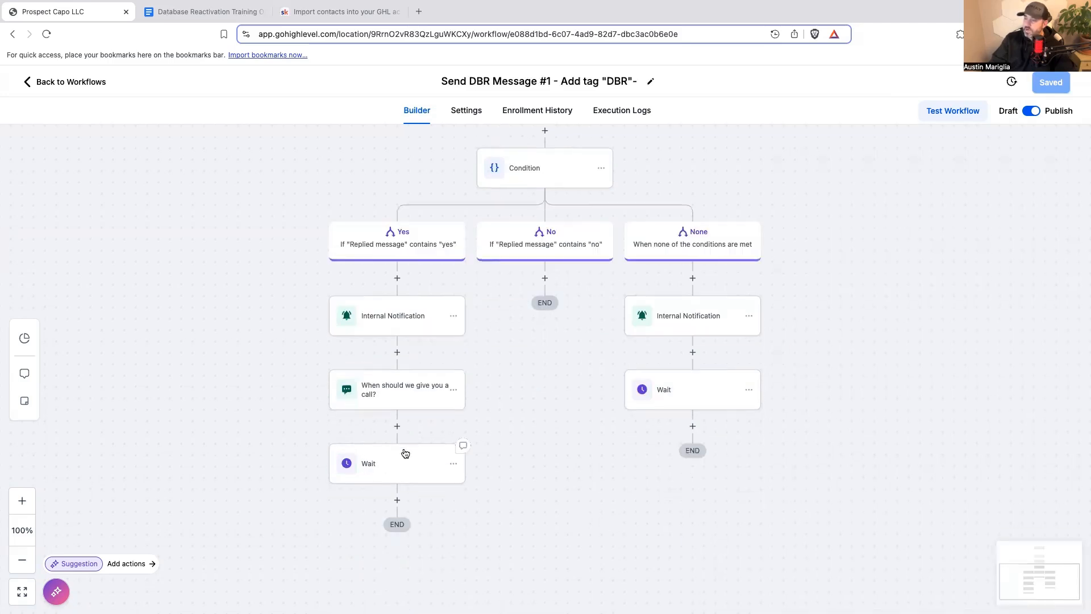
pyautogui.click(397, 500)
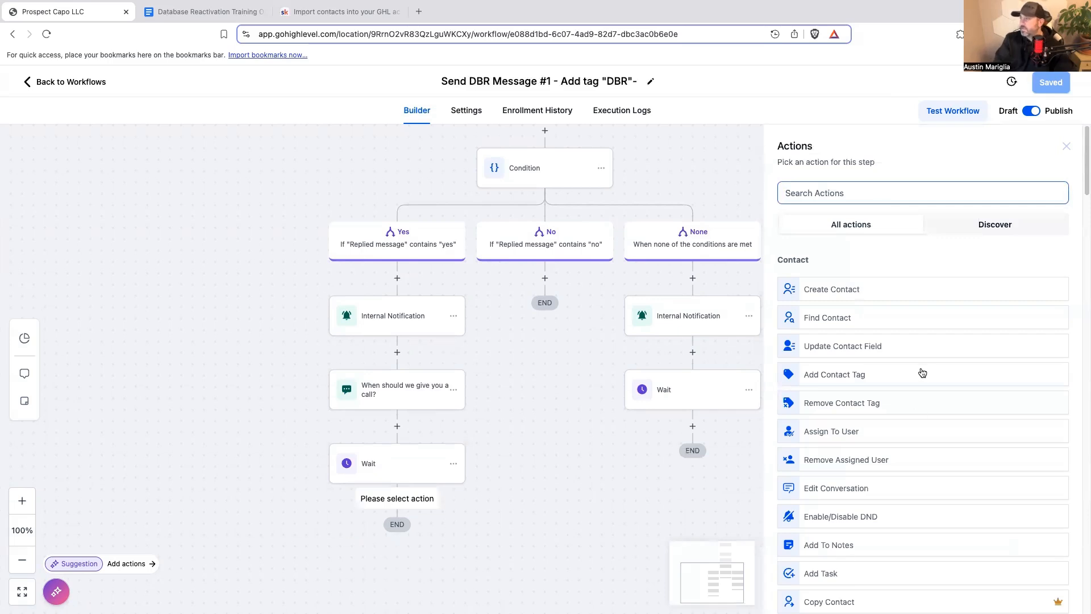
pyautogui.write('Wait')
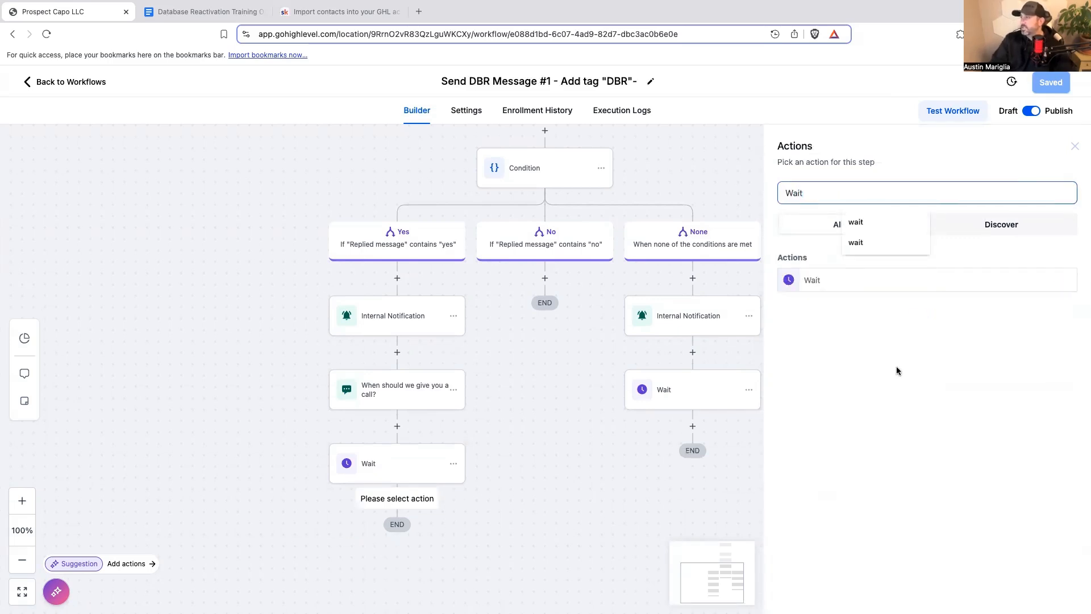
pyautogui.click(828, 289)
pyautogui.click(1054, 591)
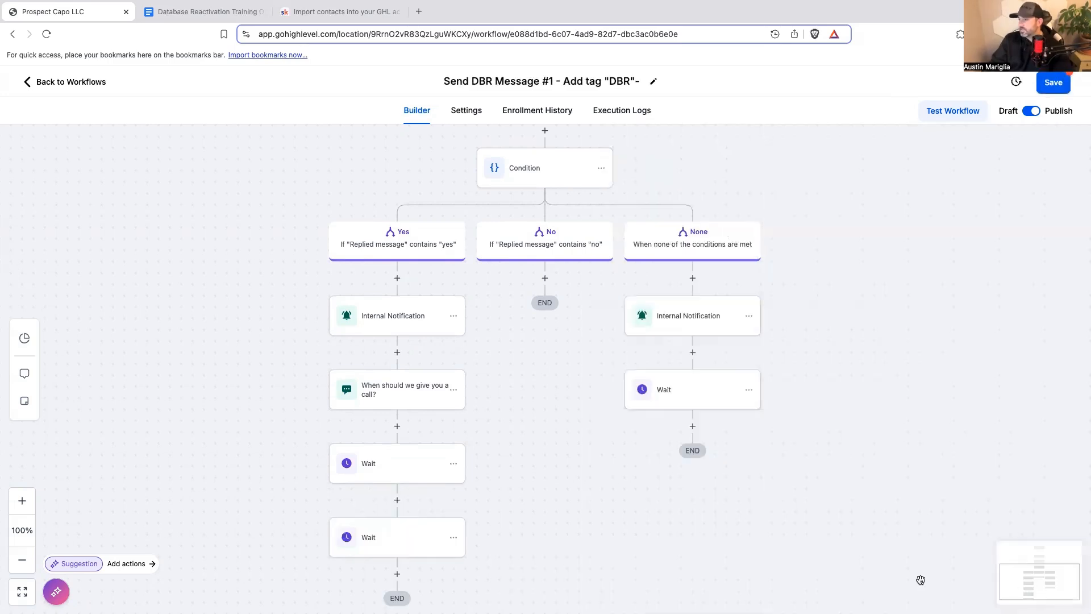
pyautogui.click(410, 547)
pyautogui.write('5 minutes')
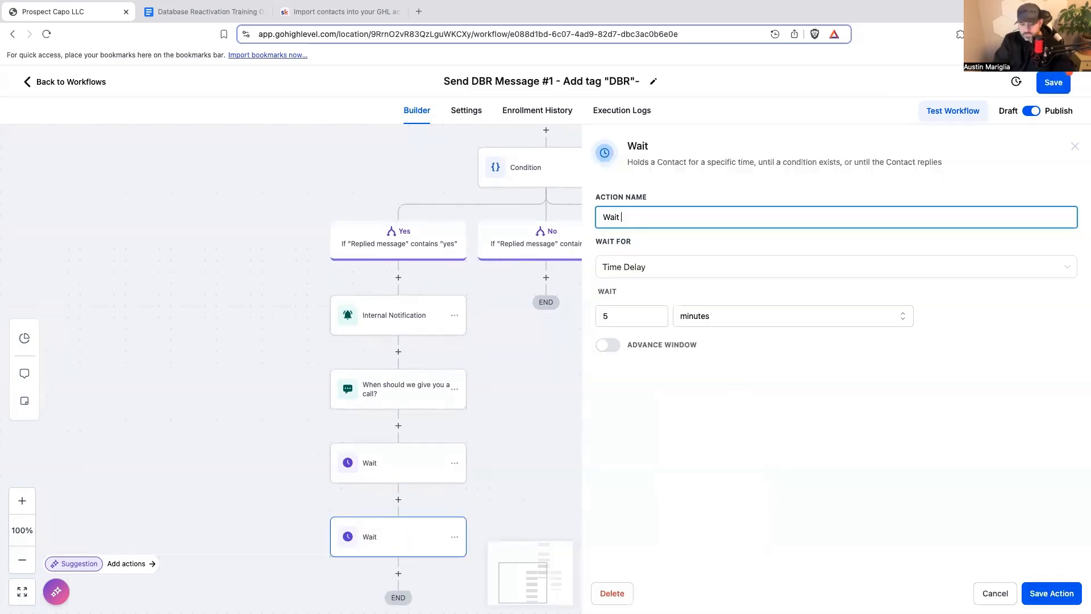
pyautogui.click(1054, 592)
pyautogui.click(1055, 91)
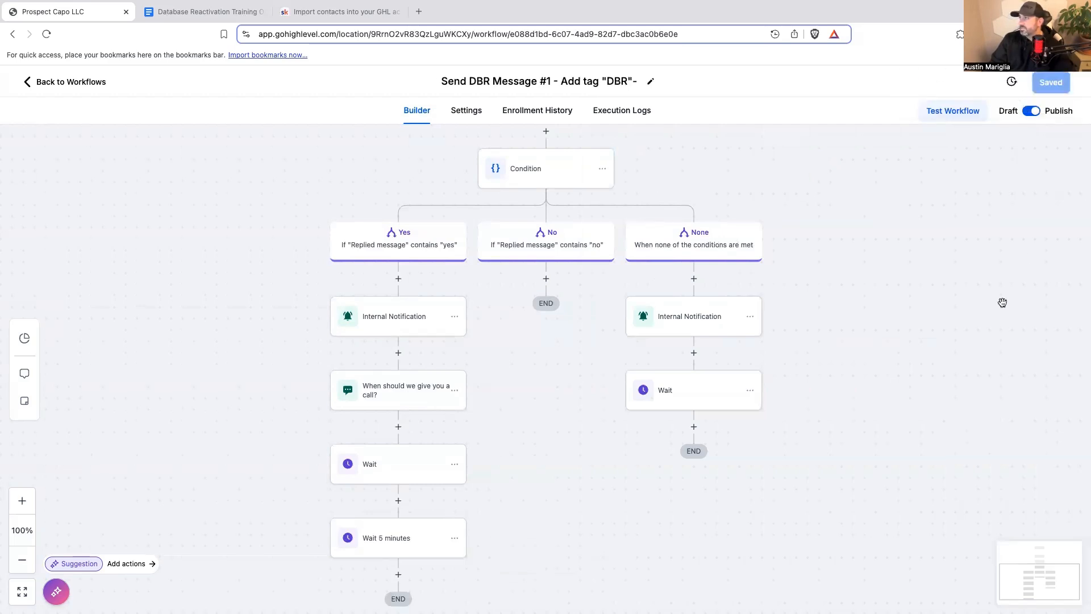
# Step: Leave the workflow and add a "Needs to be called" stage to the Database Reactivation opportunity pipeline, then save it
pyautogui.scroll(3, 1001, 302)
pyautogui.click(108, 82)
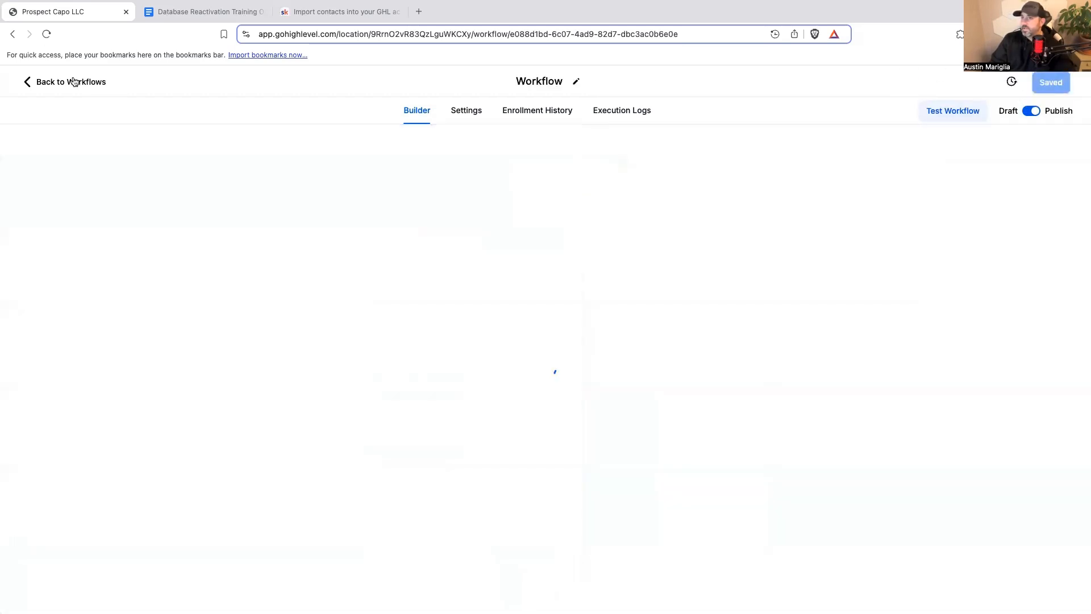
pyautogui.click(42, 282)
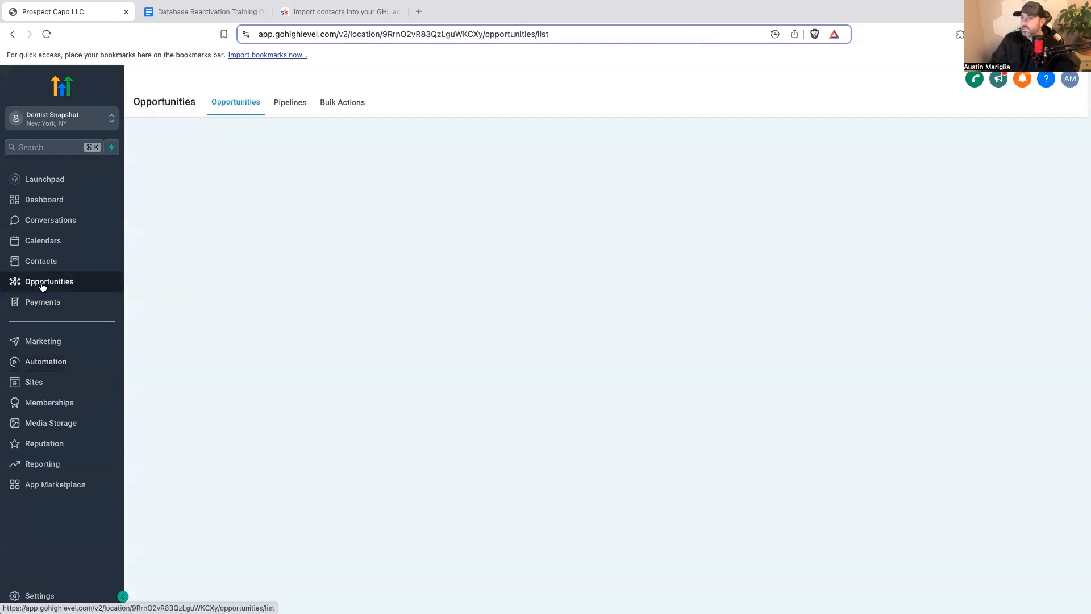
pyautogui.click(290, 103)
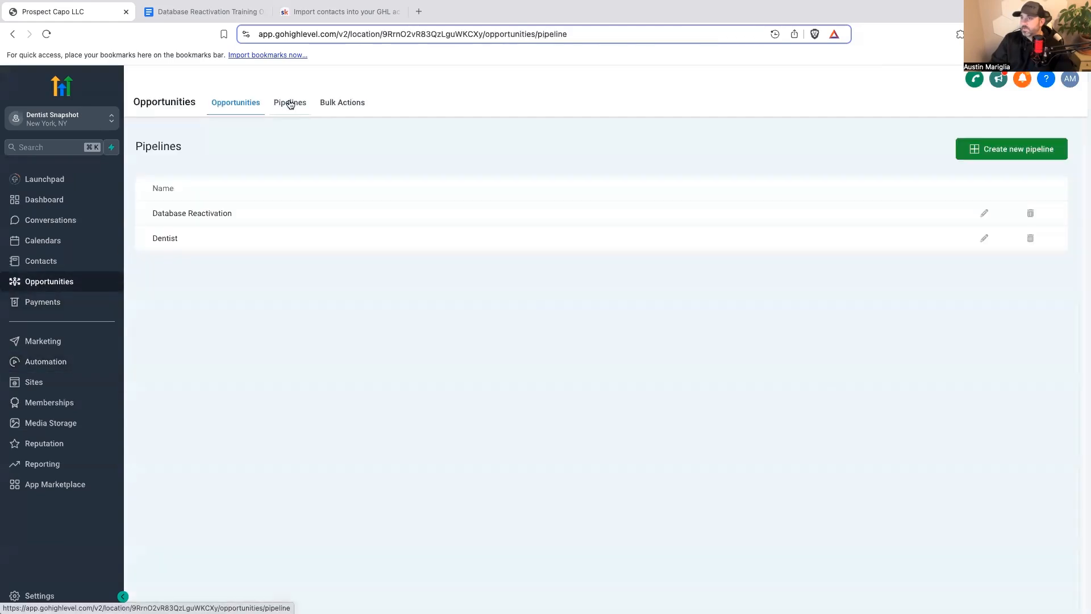
pyautogui.click(984, 214)
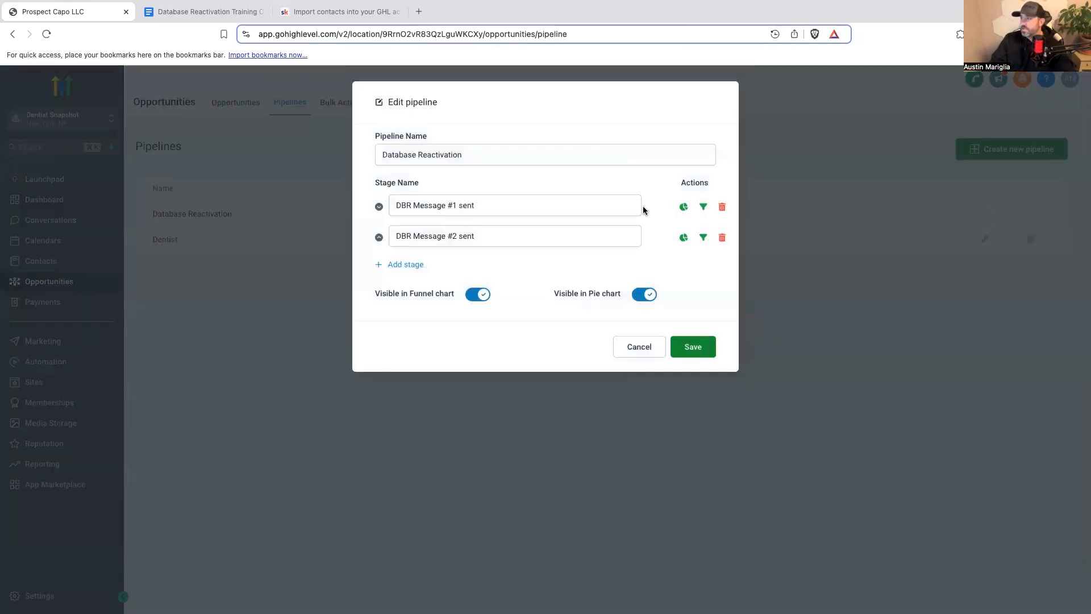
pyautogui.click(410, 265)
pyautogui.write('Needs to be called')
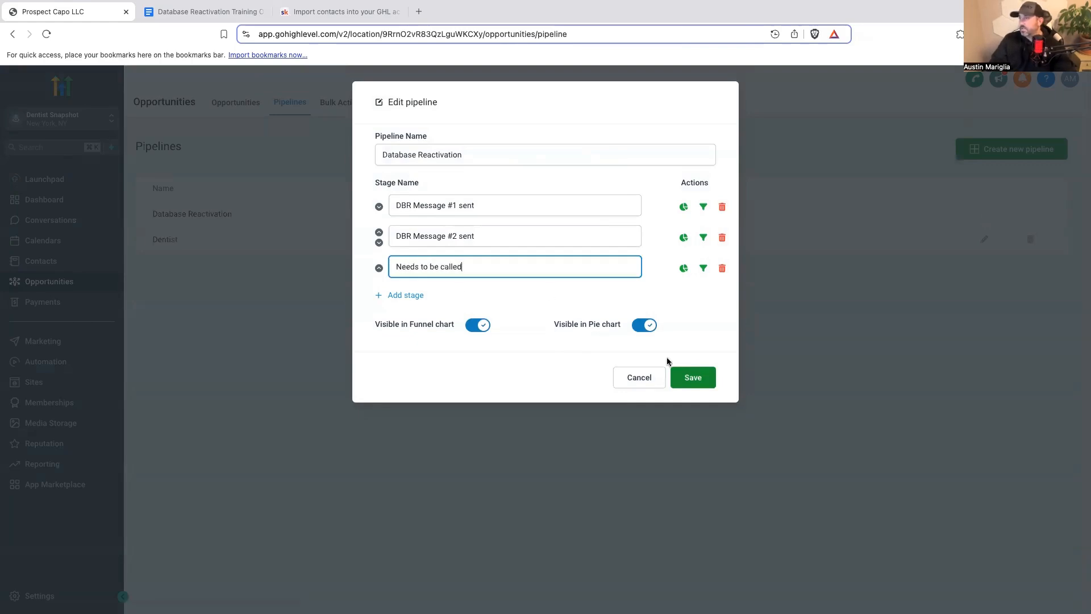
pyautogui.click(693, 377)
# Step: Add a "DND" stage at the end of the Database Reactivation pipeline and save it
pyautogui.click(985, 214)
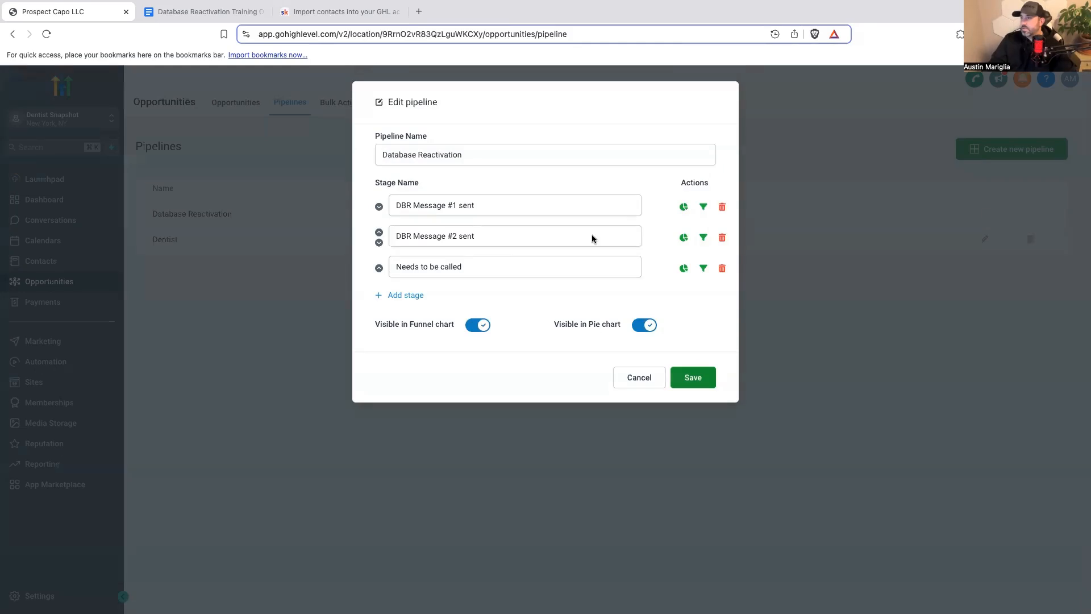
pyautogui.click(403, 296)
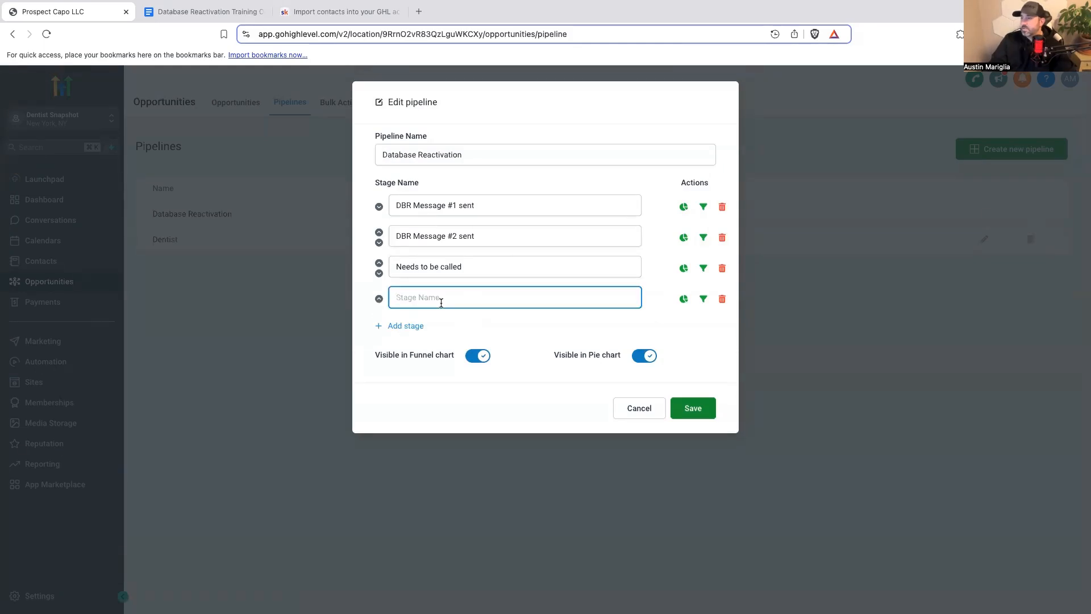
pyautogui.write('DND')
pyautogui.click(699, 408)
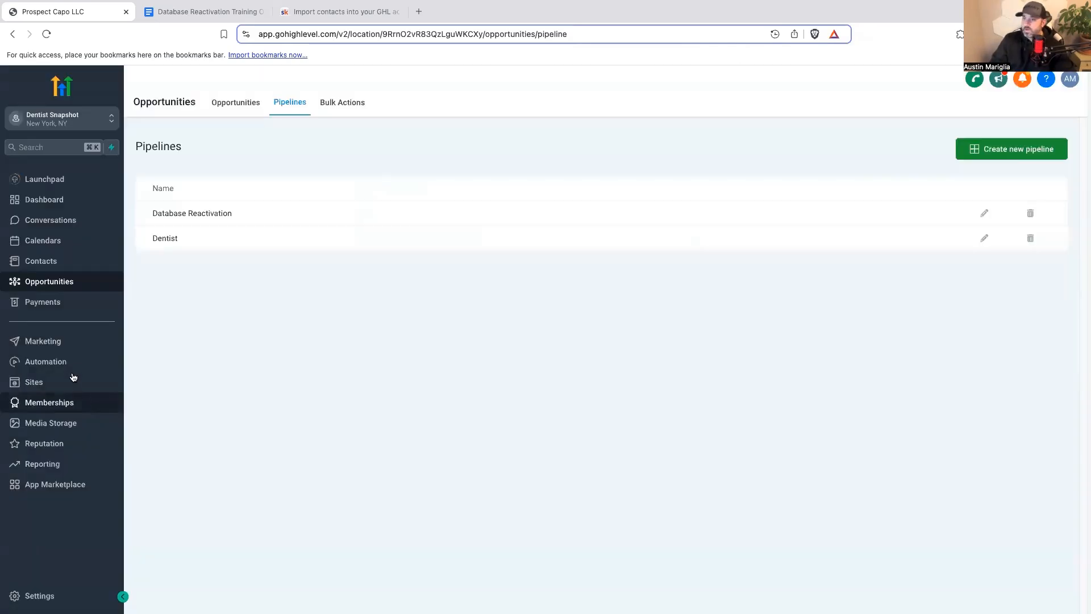
# Step: Reopen the Send DBR Message #1 workflow from the Database Reactivation folder of the workflow list
pyautogui.click(73, 364)
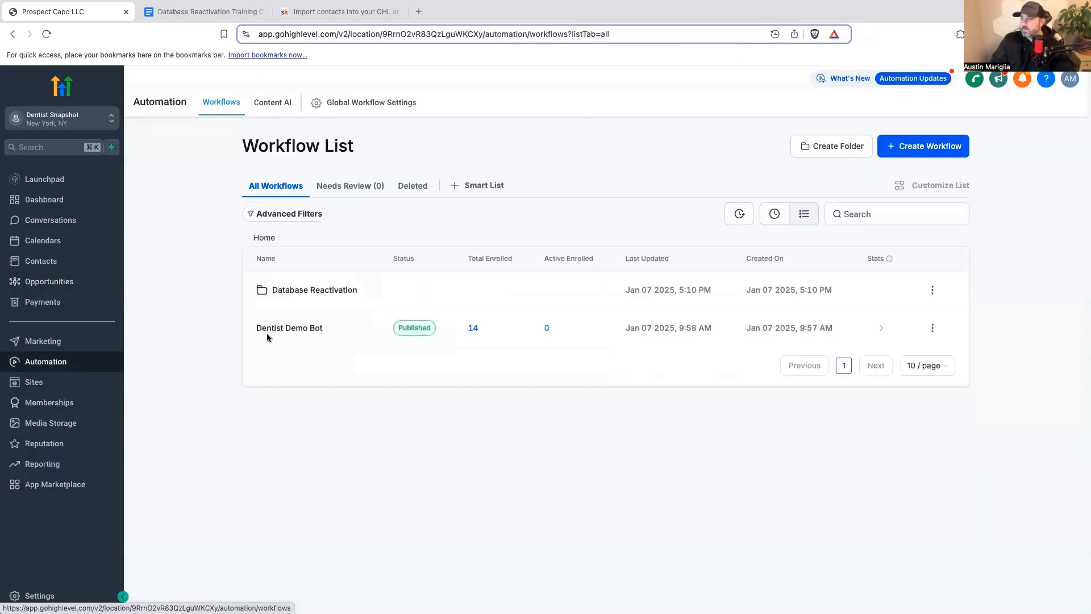
pyautogui.click(352, 291)
pyautogui.click(353, 295)
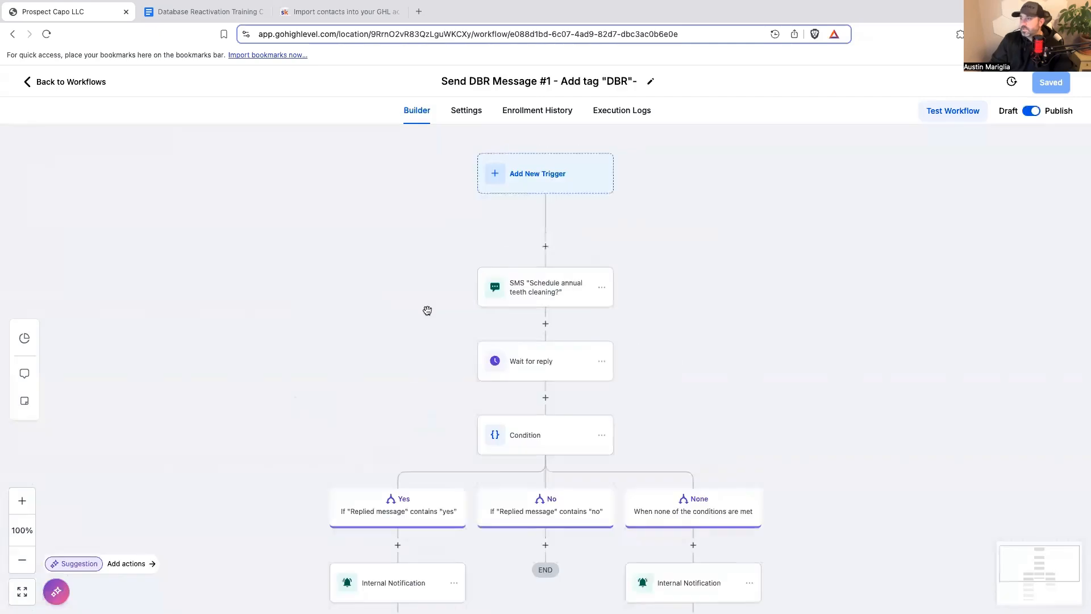
# Step: Insert a Create/Update Opportunity action after the Yes branch's SMS, using the Database Reactivation pipeline and its "Needs to be called" stage
pyautogui.scroll(-5, 426, 309)
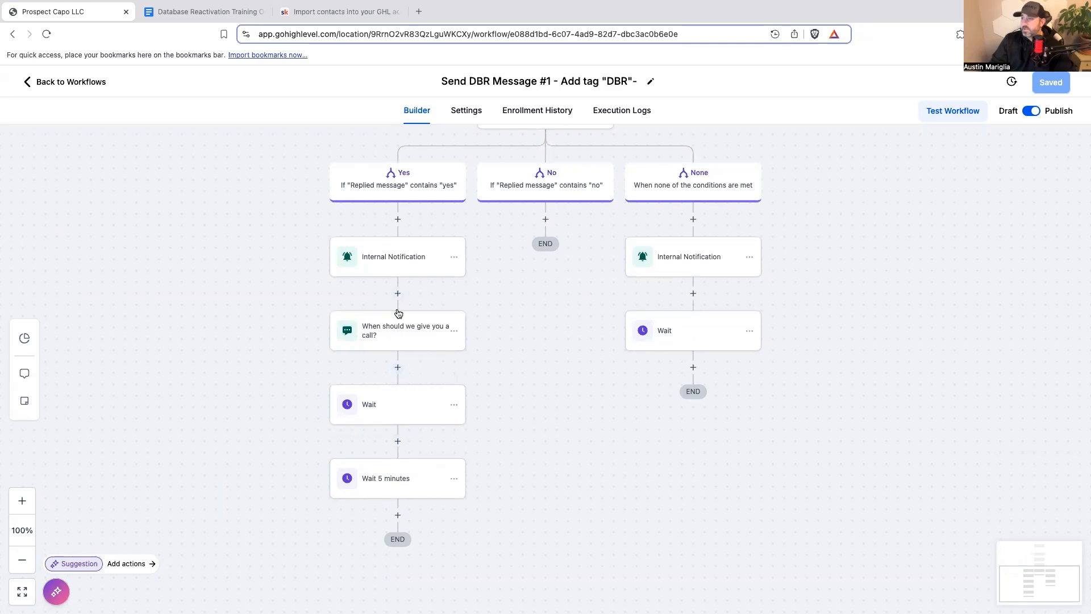
pyautogui.click(398, 369)
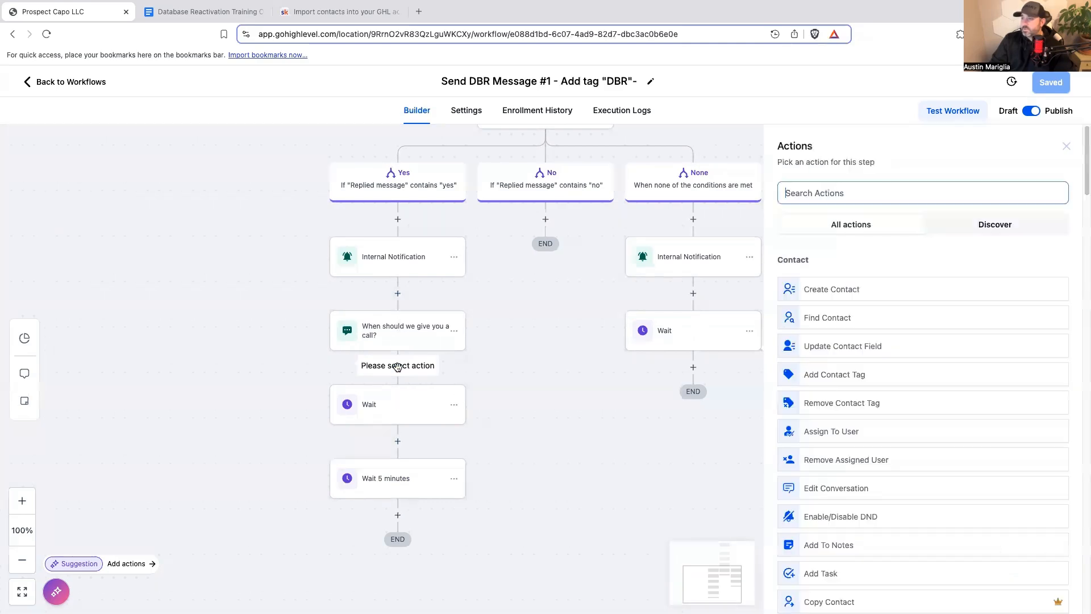
pyautogui.write('upd')
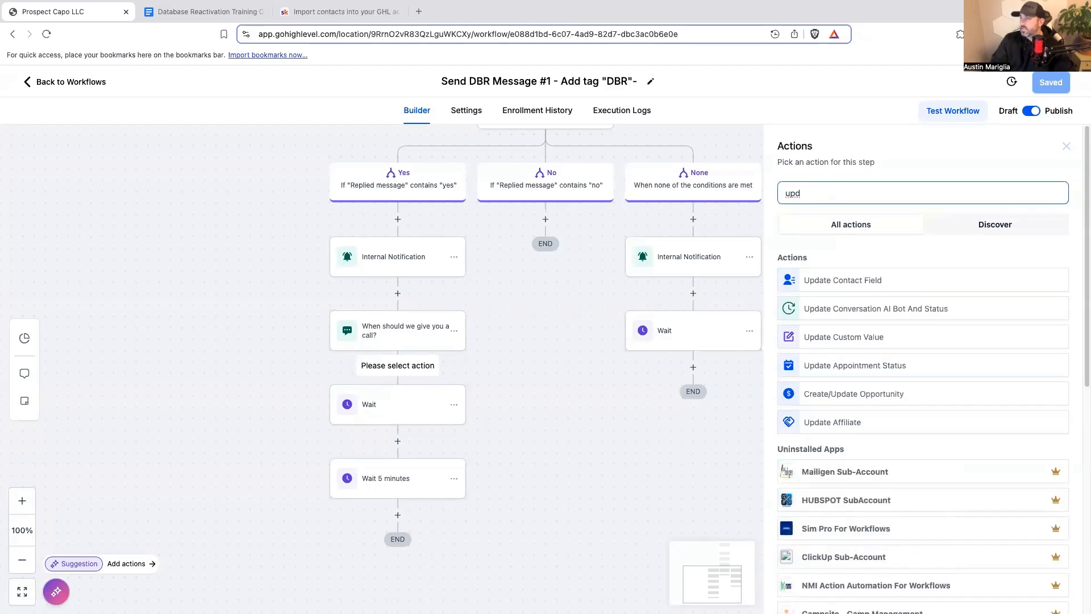
pyautogui.click(888, 394)
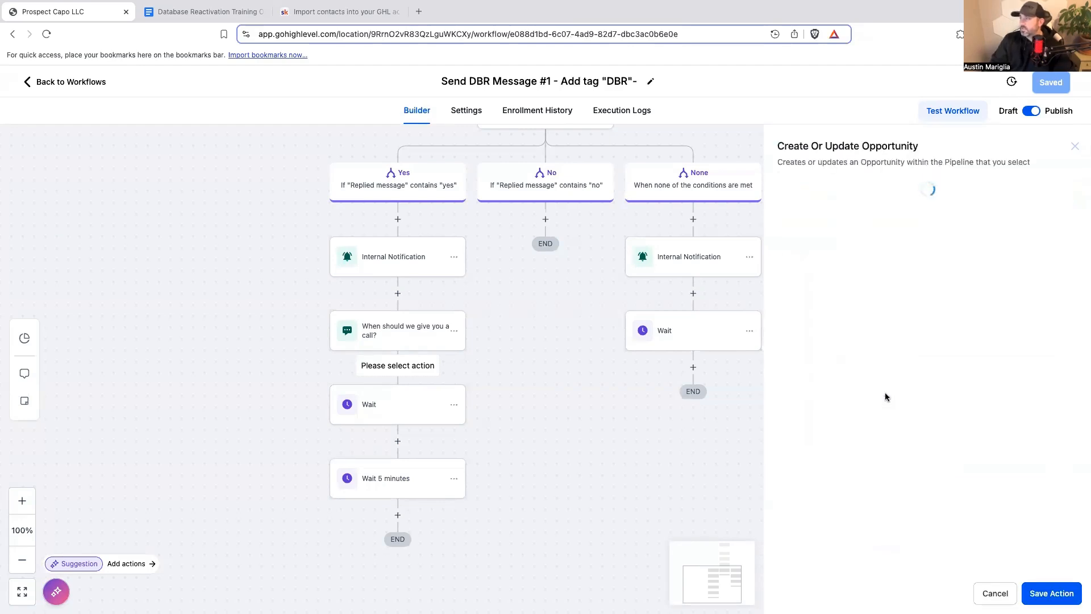
pyautogui.click(807, 265)
pyautogui.click(792, 315)
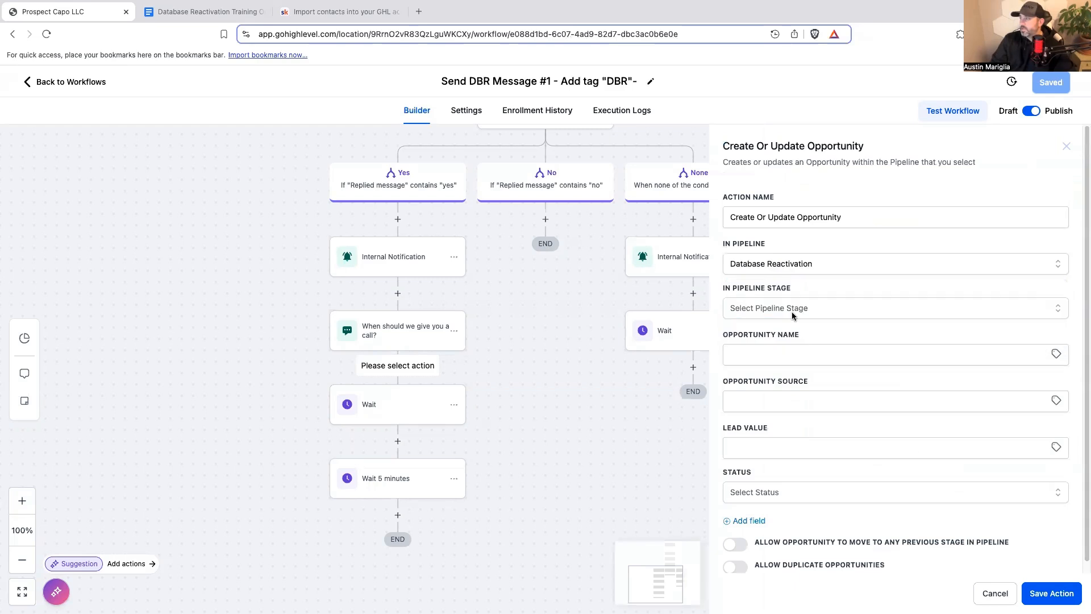
pyautogui.click(795, 310)
pyautogui.click(790, 399)
pyautogui.scroll(-1, 1003, 537)
pyautogui.click(1045, 594)
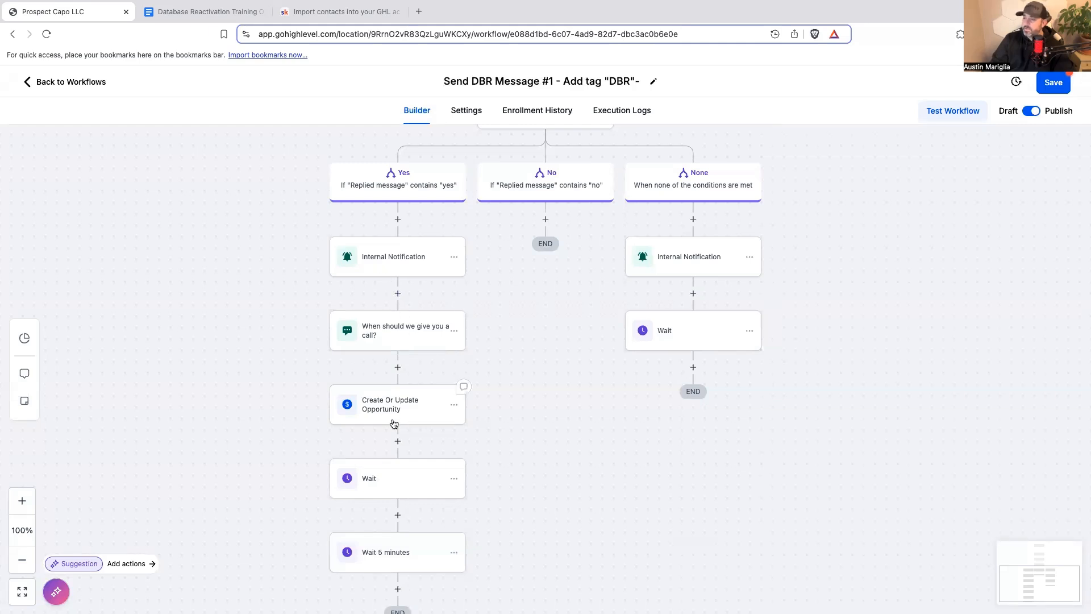
# Step: Insert an SMS internal notification between the Yes branch's two Waits, addressed to the same particular user as the branch's first notification
pyautogui.scroll(-2, 400, 417)
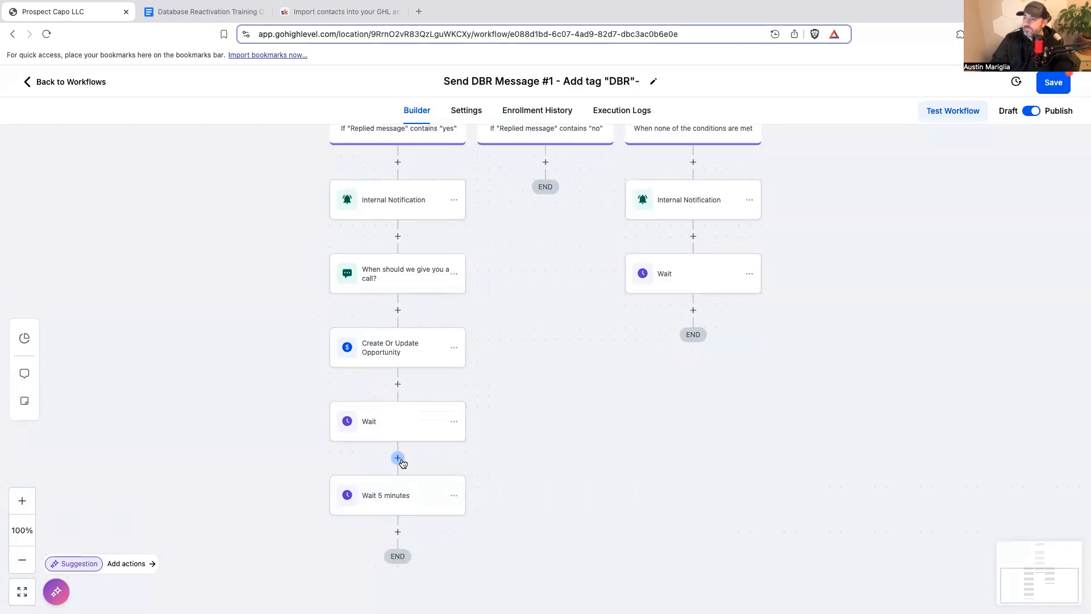
pyautogui.click(399, 459)
pyautogui.write('inter')
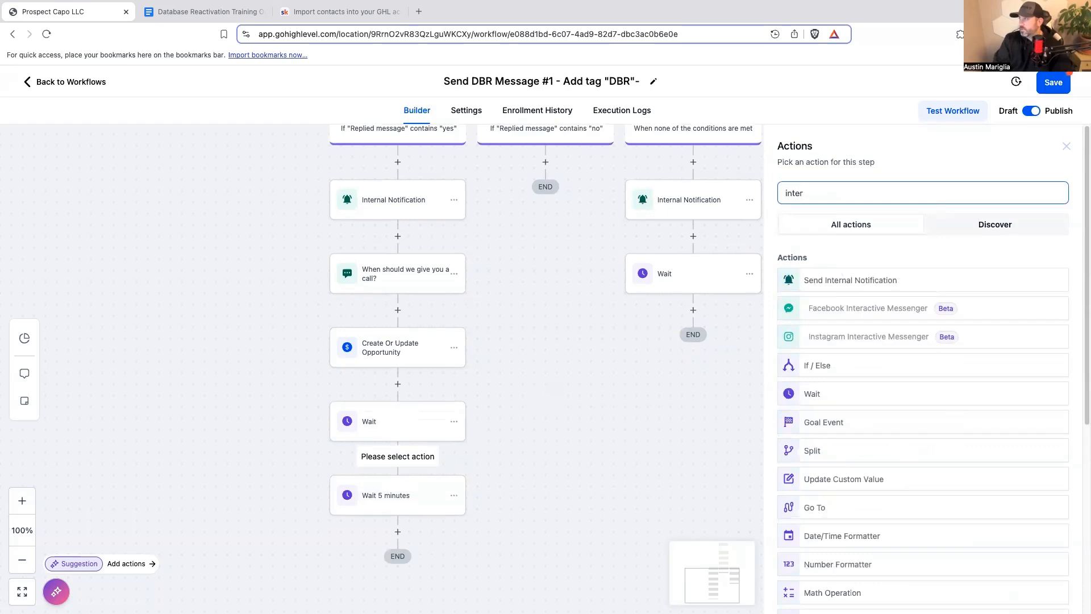
pyautogui.click(878, 282)
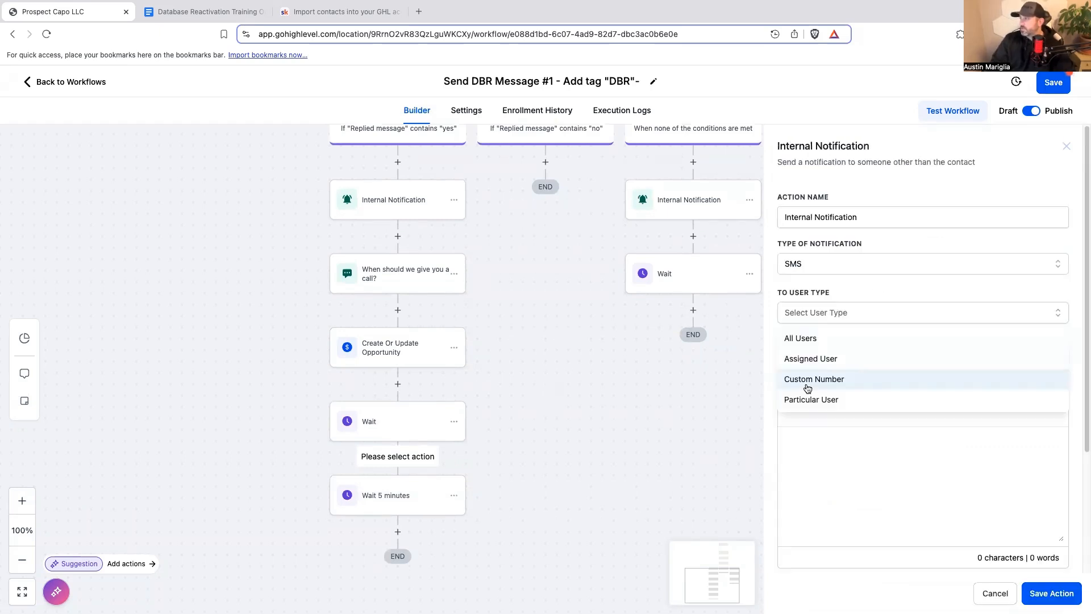
pyautogui.click(816, 400)
pyautogui.click(823, 368)
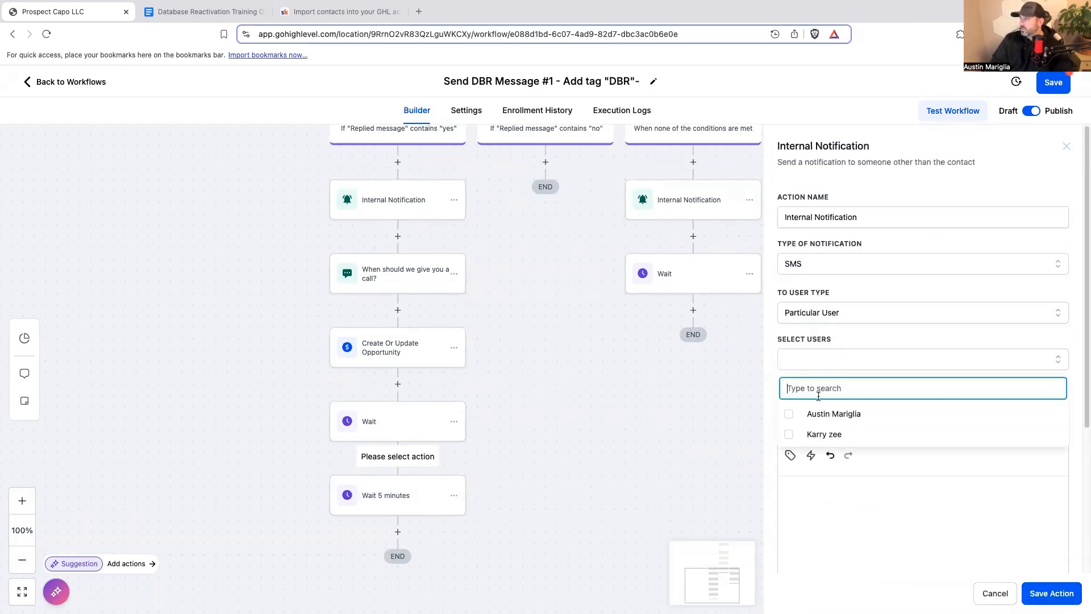
pyautogui.click(790, 432)
# Step: Set the notification message to "This is when they would like to be called. {{message.body}}" using the Message Body custom value, and save the action
pyautogui.click(796, 485)
pyautogui.click(790, 452)
pyautogui.click(779, 313)
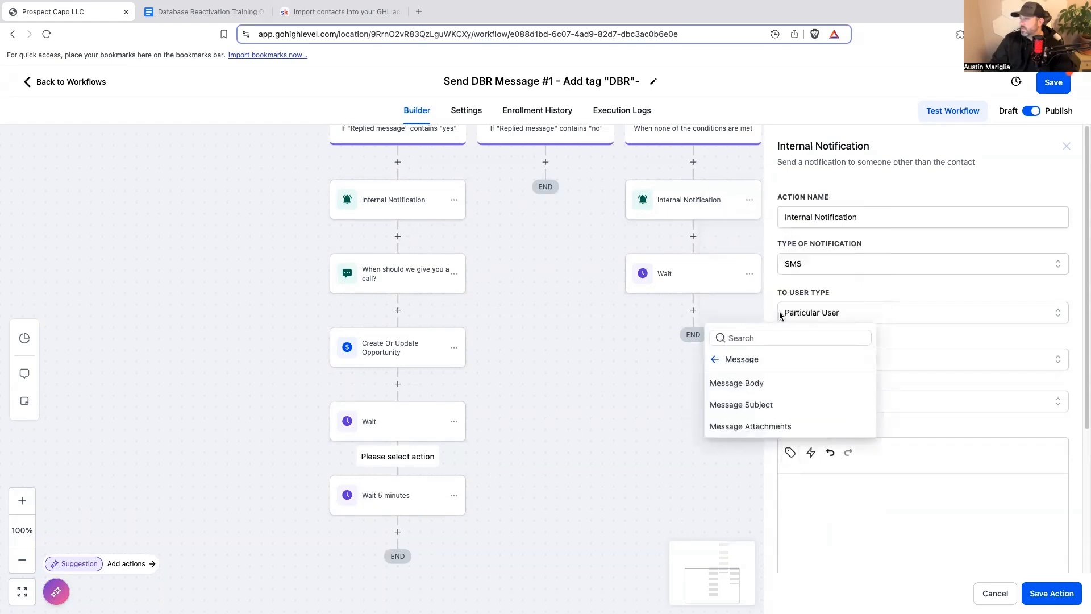
pyautogui.click(772, 382)
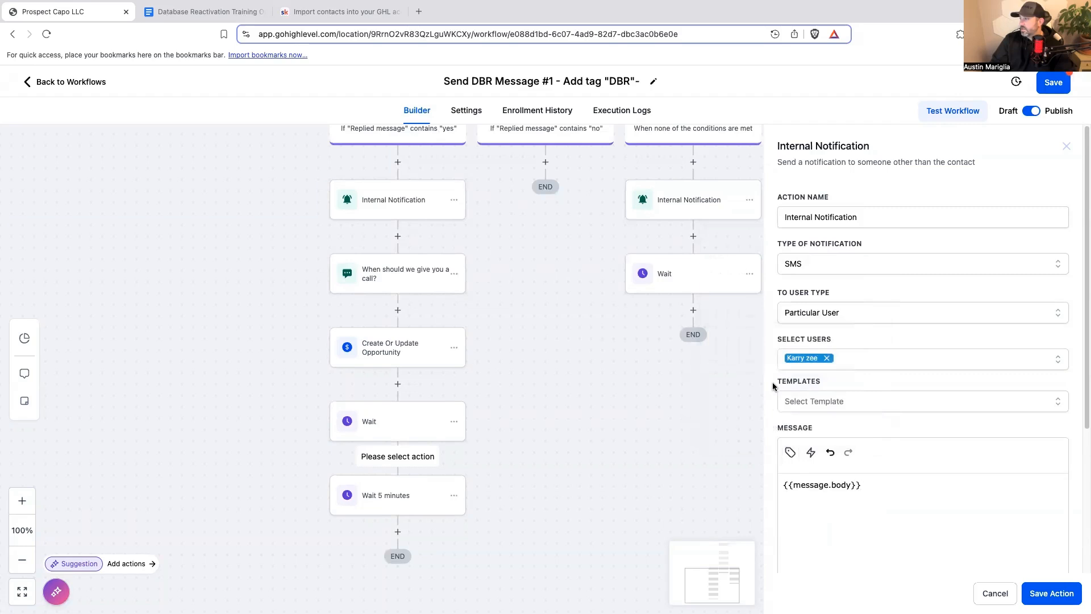
pyautogui.click(781, 510)
pyautogui.write('This is when they would')
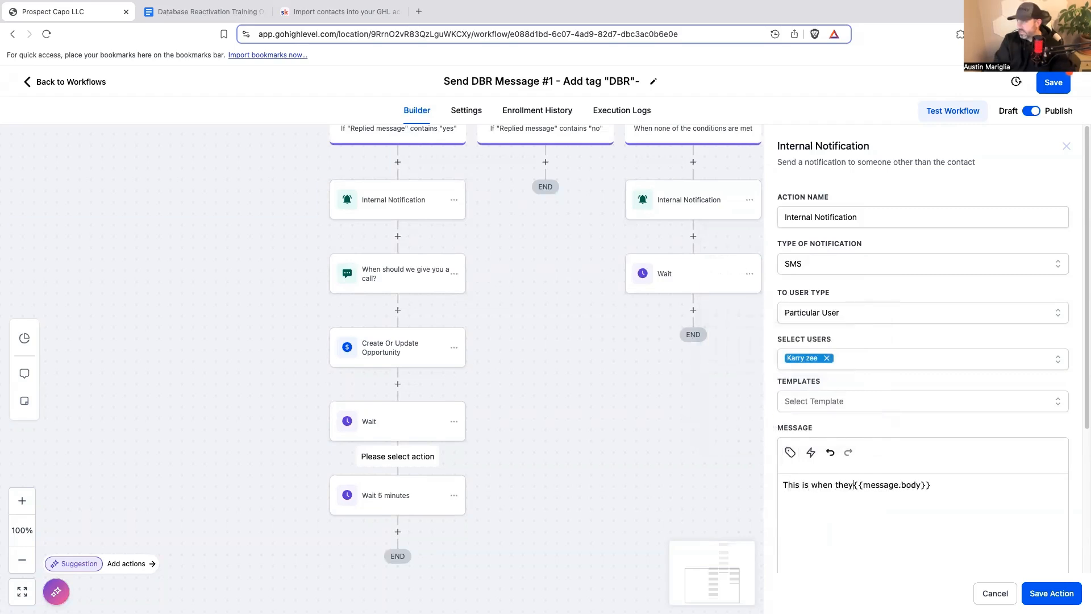
pyautogui.write(' like to be called')
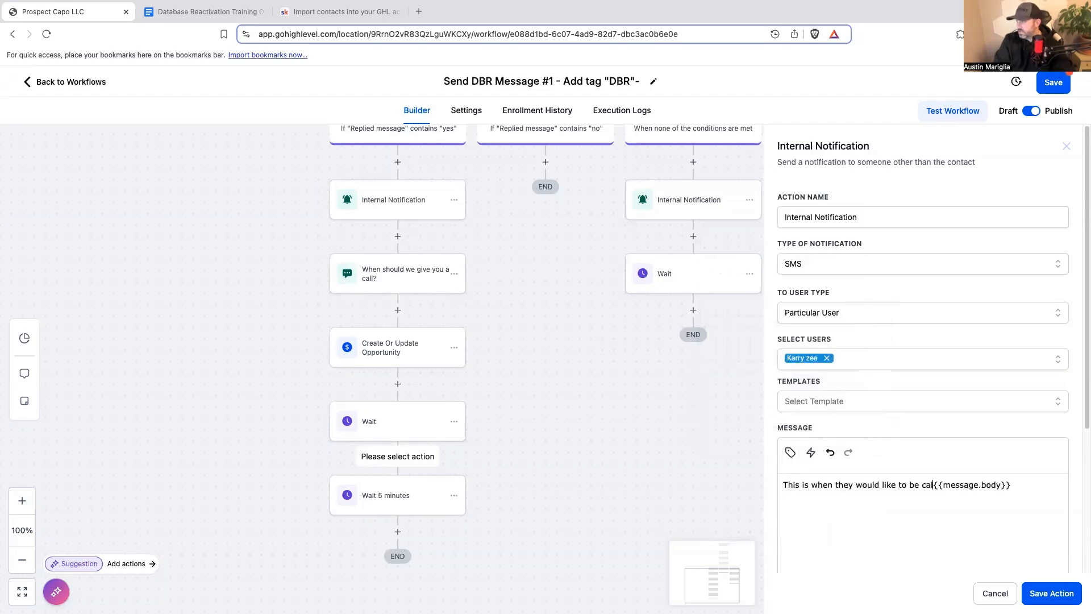
pyautogui.write('.')
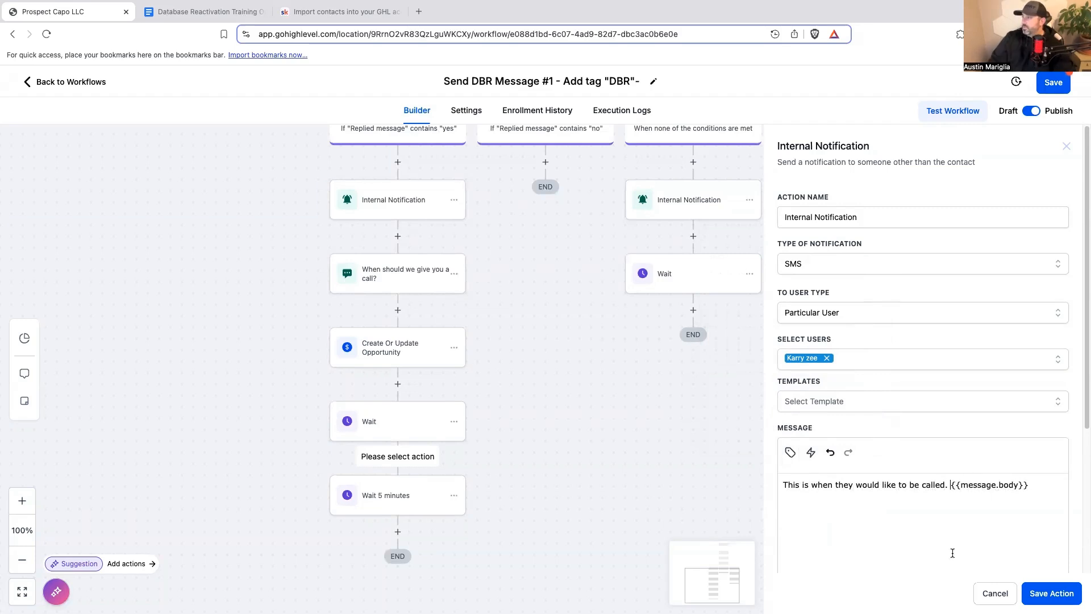
pyautogui.click(1049, 593)
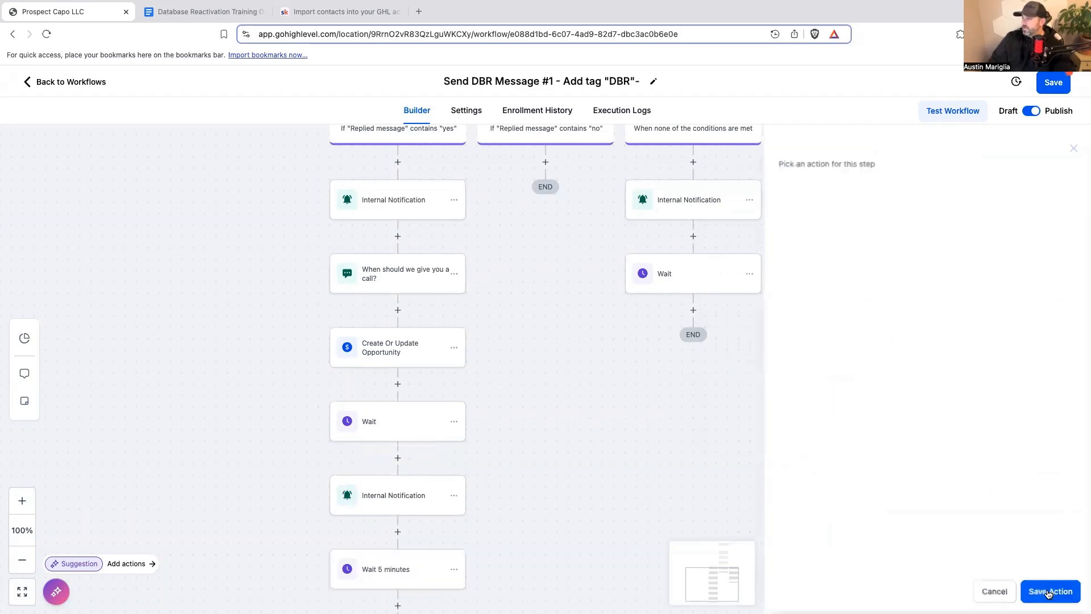
# Step: Review the extended Yes branch and save the workflow
pyautogui.scroll(-2, 577, 468)
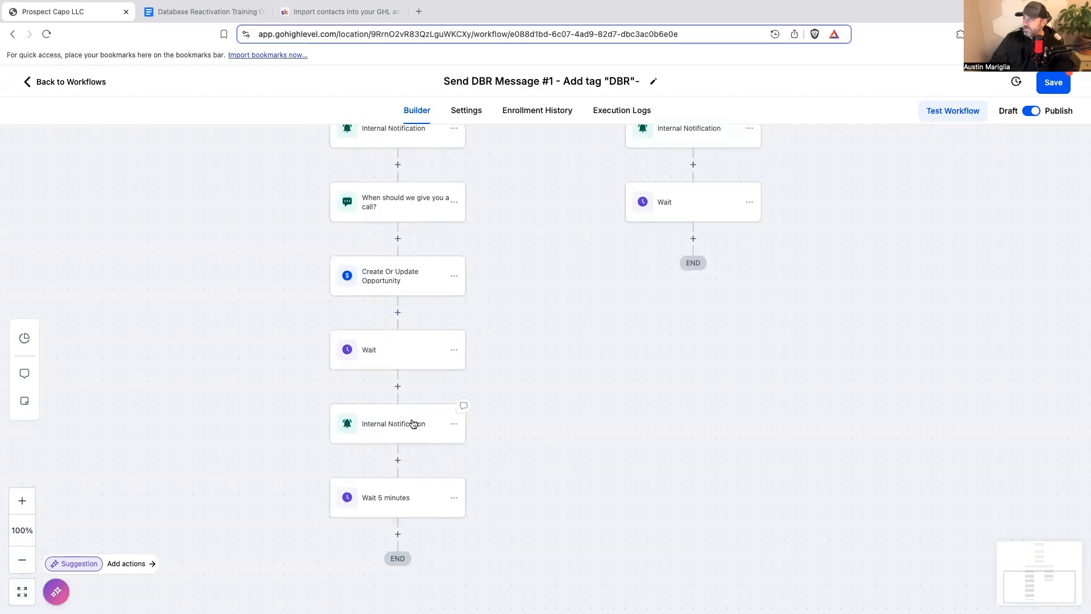
pyautogui.scroll(2, 411, 429)
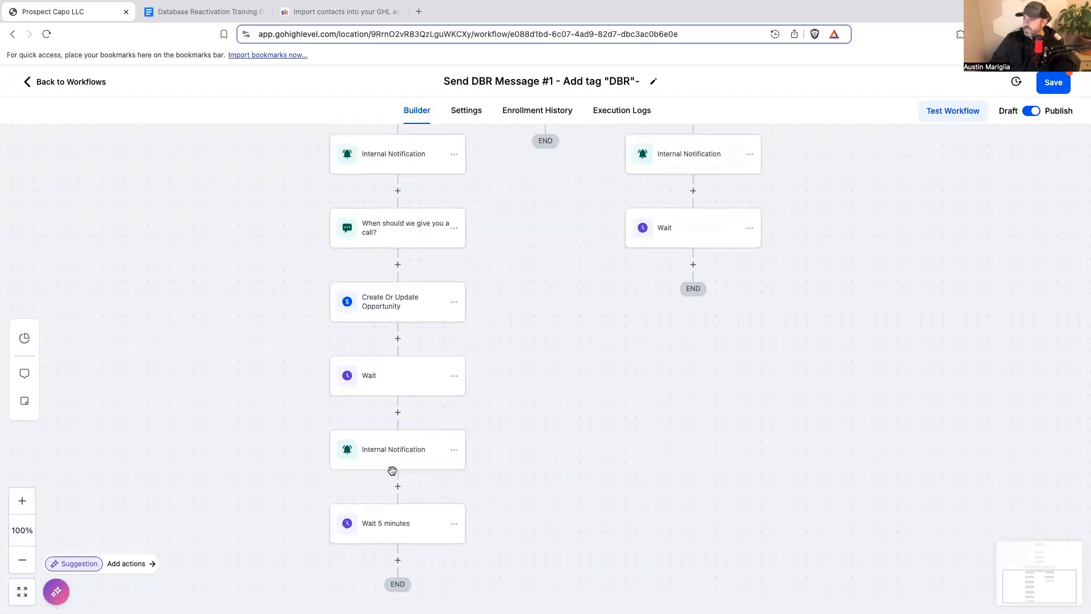
pyautogui.scroll(3, 426, 441)
pyautogui.scroll(-3, 427, 441)
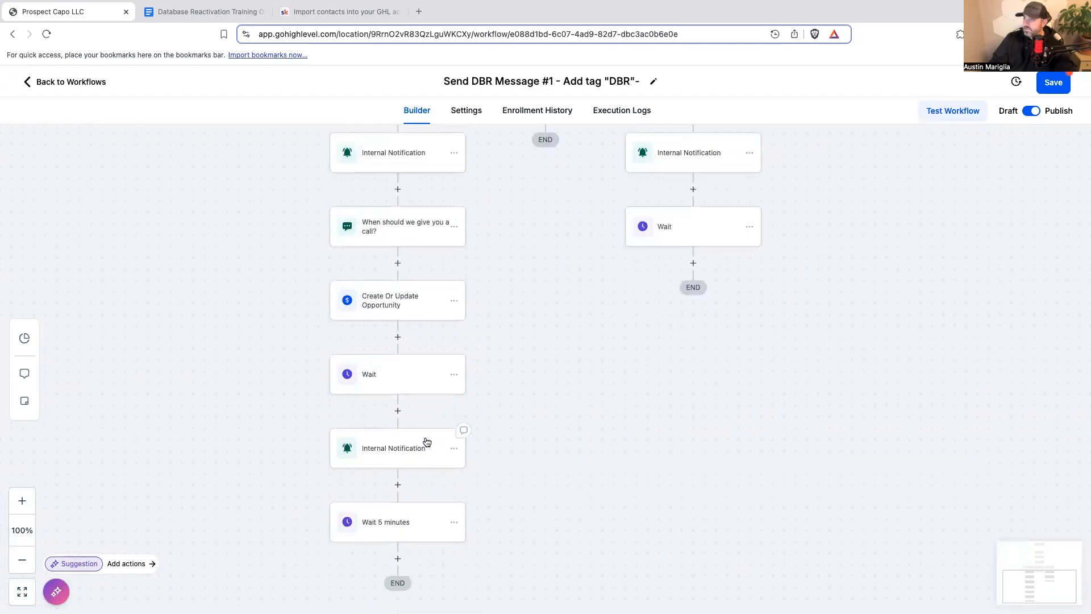
pyautogui.scroll(3, 430, 449)
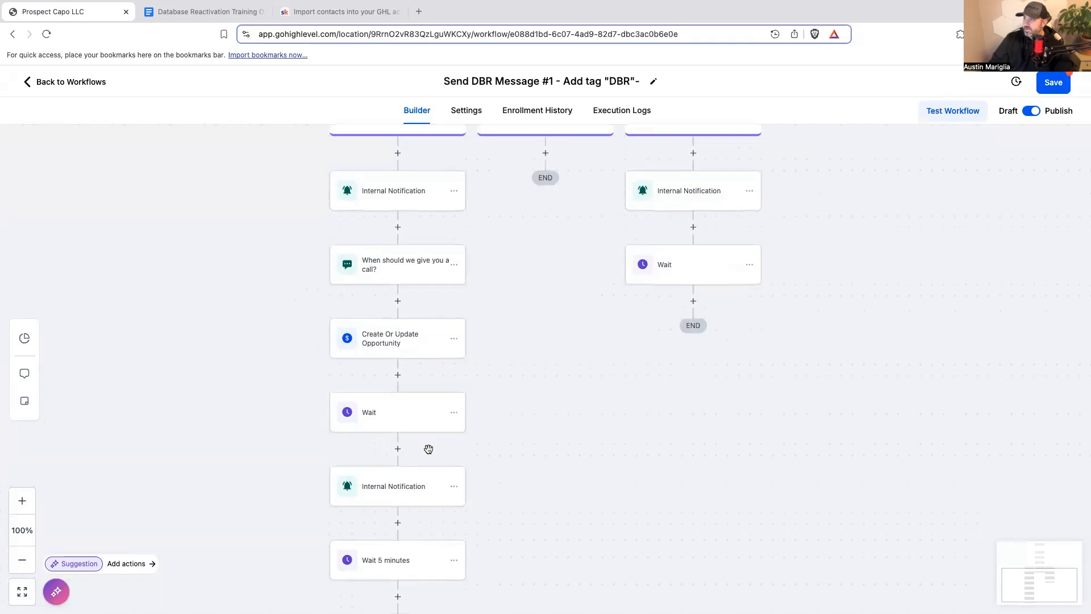
pyautogui.click(1056, 84)
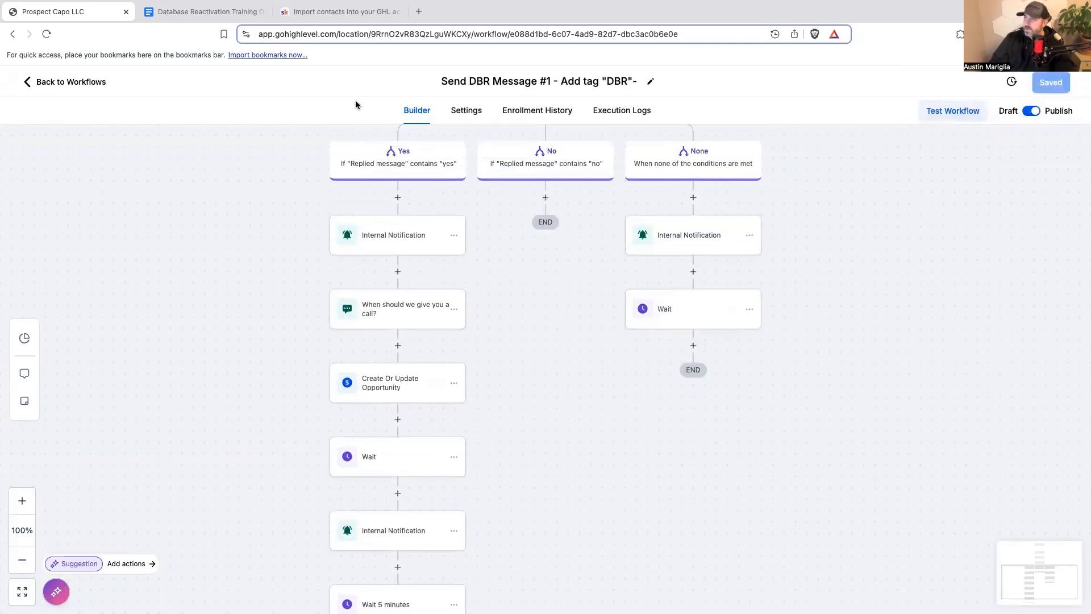
# Step: Check the Conversations inbox, and reopen the Send DBR Message #1 workflow from the Database Reactivation folder
pyautogui.click(89, 81)
pyautogui.click(45, 221)
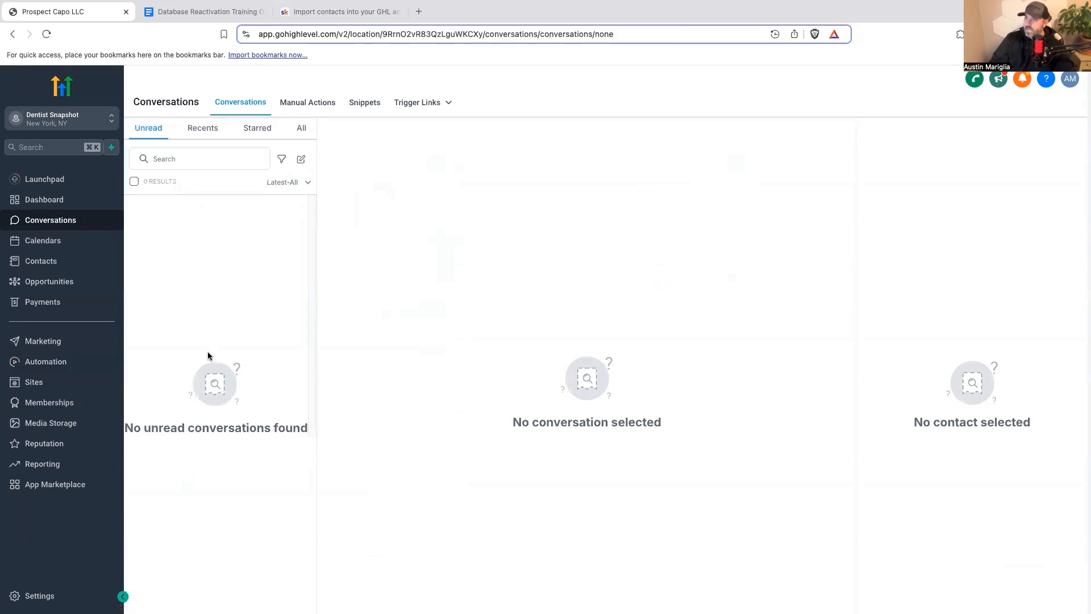
pyautogui.click(49, 361)
pyautogui.click(289, 291)
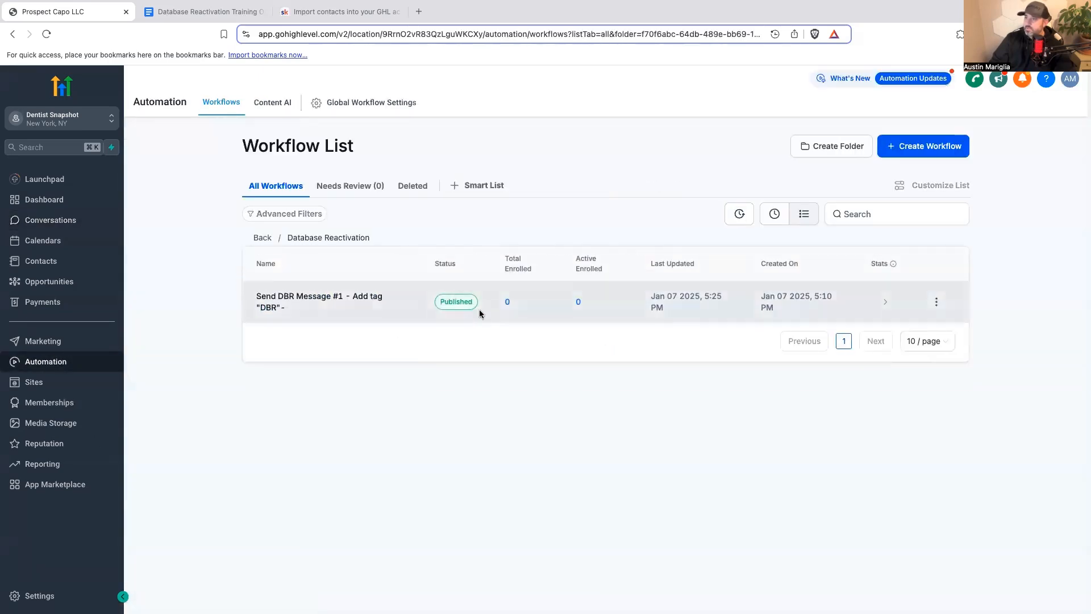
pyautogui.click(304, 299)
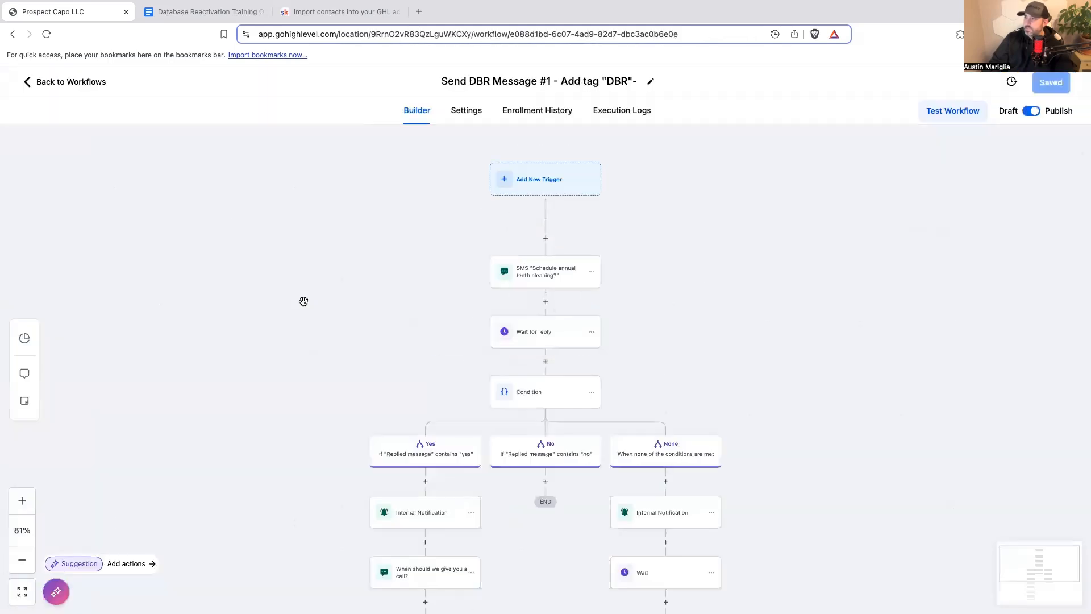
# Step: Add a branch named "Did not respond" to the workflow's Condition
pyautogui.scroll(-5, 336, 301)
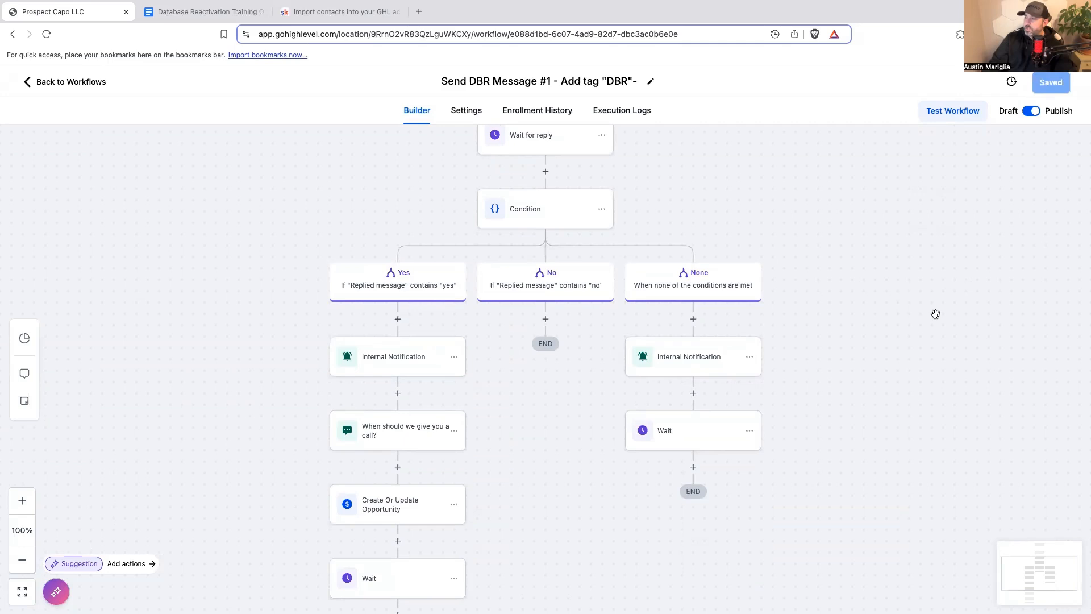
pyautogui.click(554, 208)
pyautogui.scroll(-5, 675, 273)
pyautogui.click(653, 493)
pyautogui.write('Did not respond')
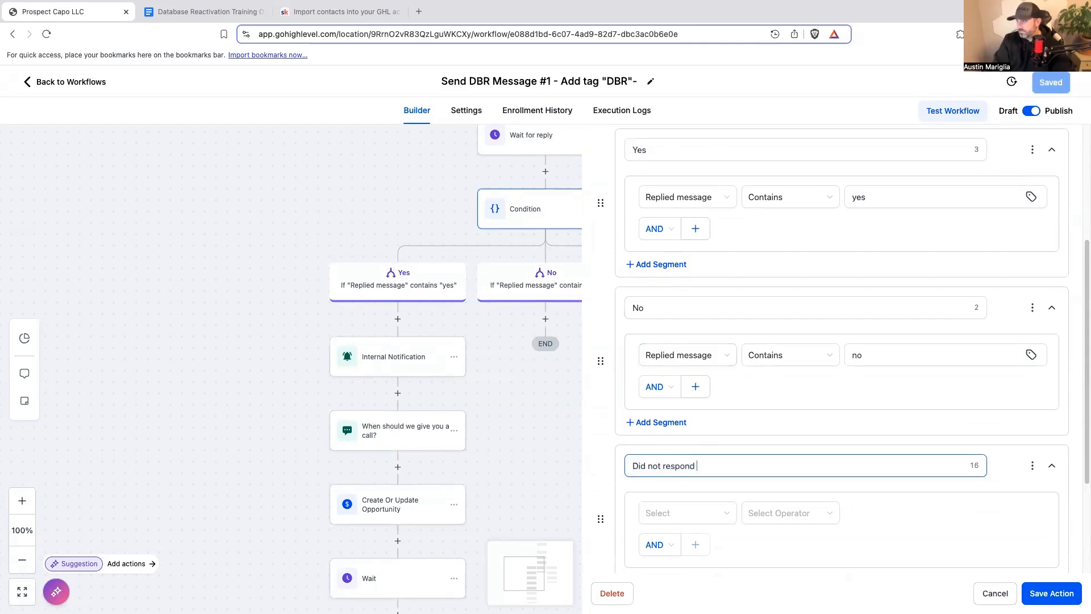
# Step: Set the "Did not respond" branch's condition to Contact replied False and save the Condition action
pyautogui.click(688, 512)
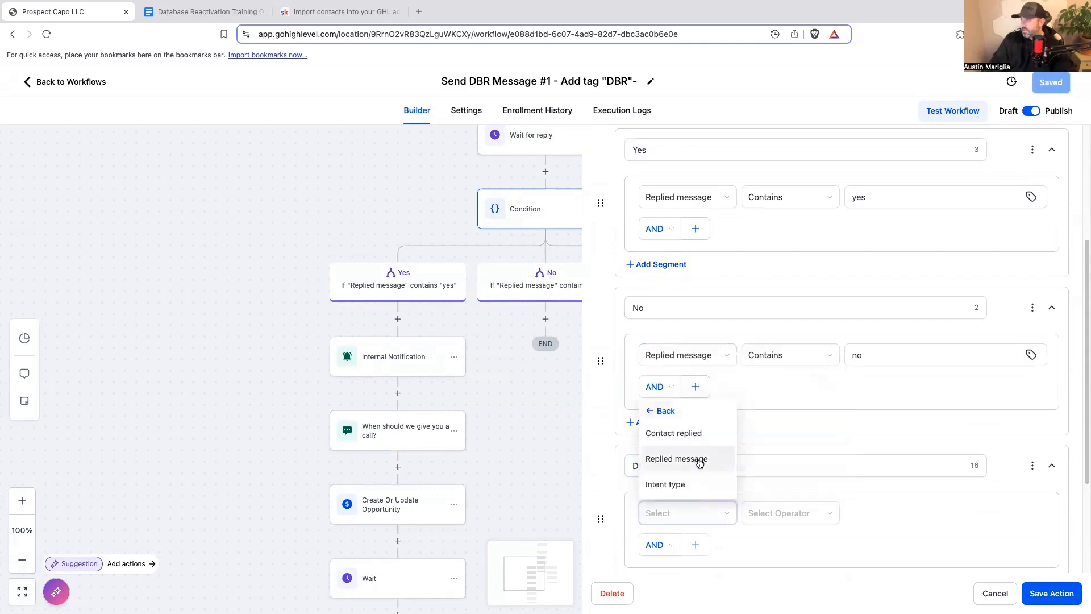
pyautogui.click(696, 438)
pyautogui.click(816, 520)
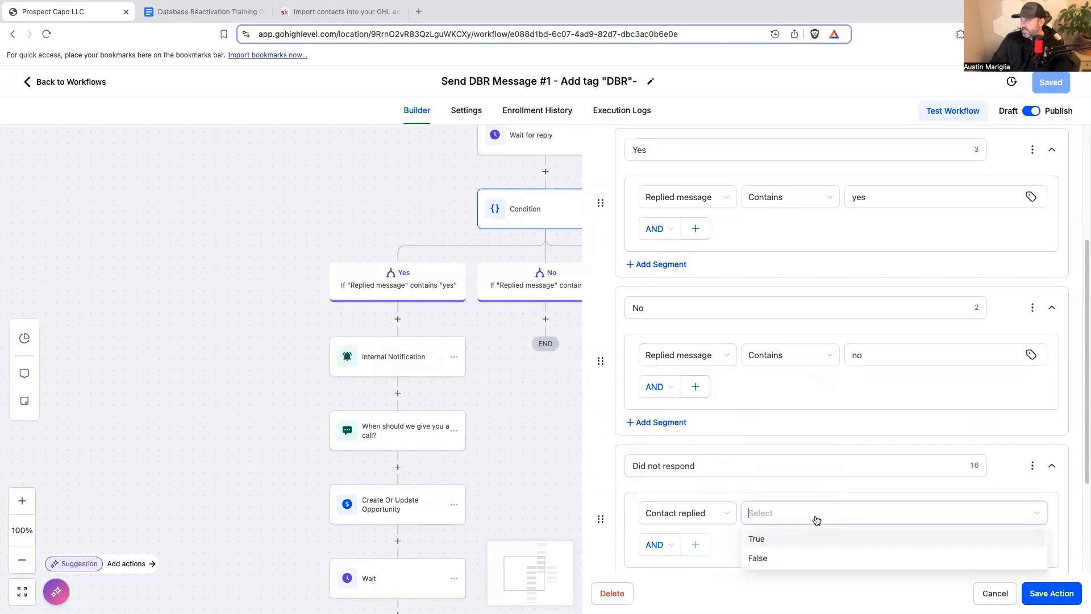
pyautogui.click(769, 558)
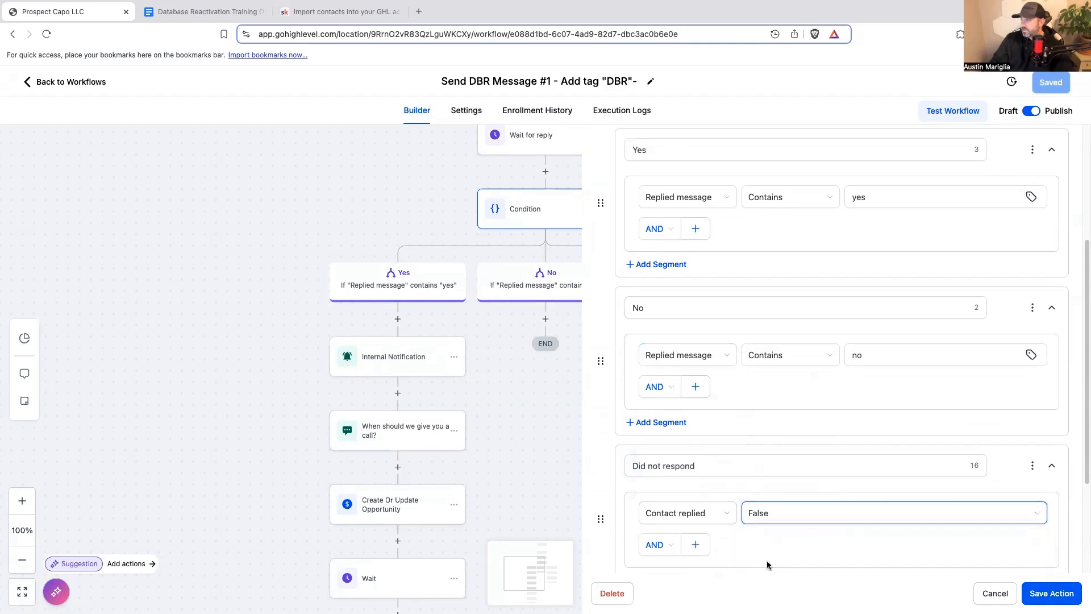
pyautogui.scroll(-2, 766, 564)
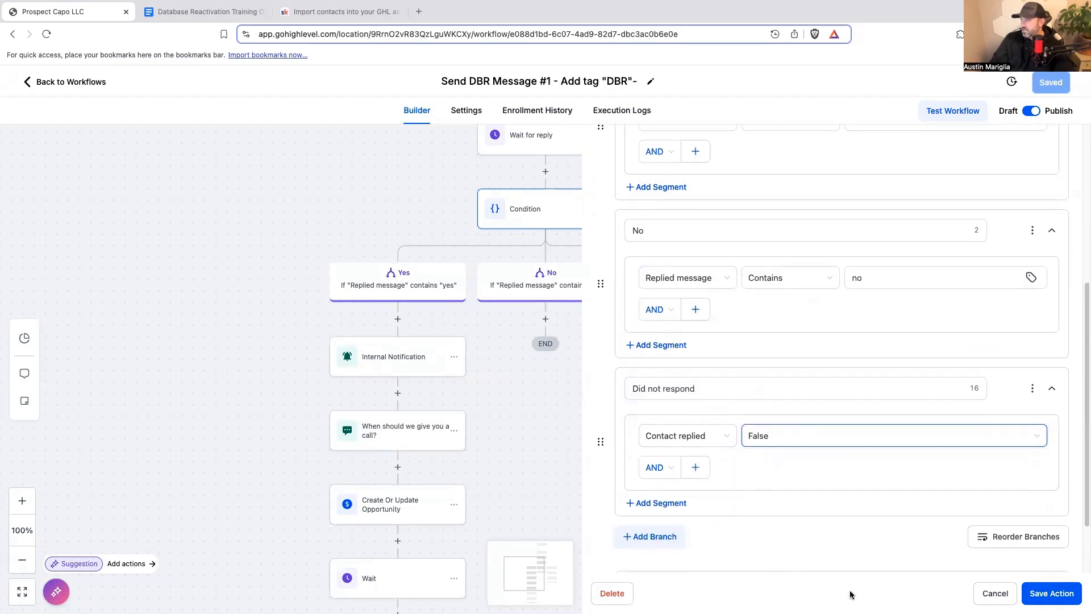
pyautogui.click(1062, 595)
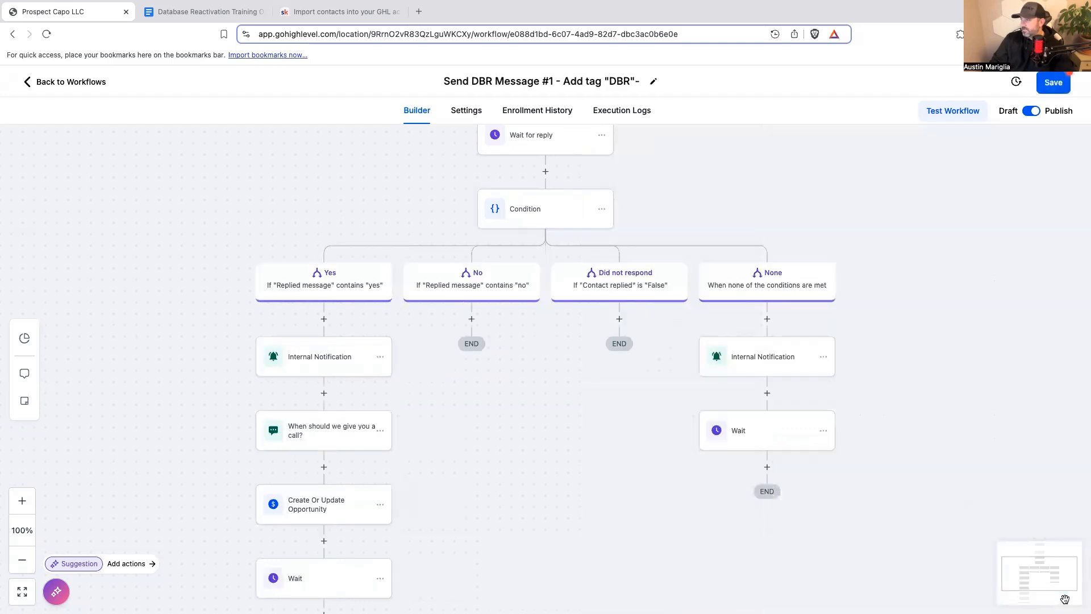
pyautogui.click(568, 192)
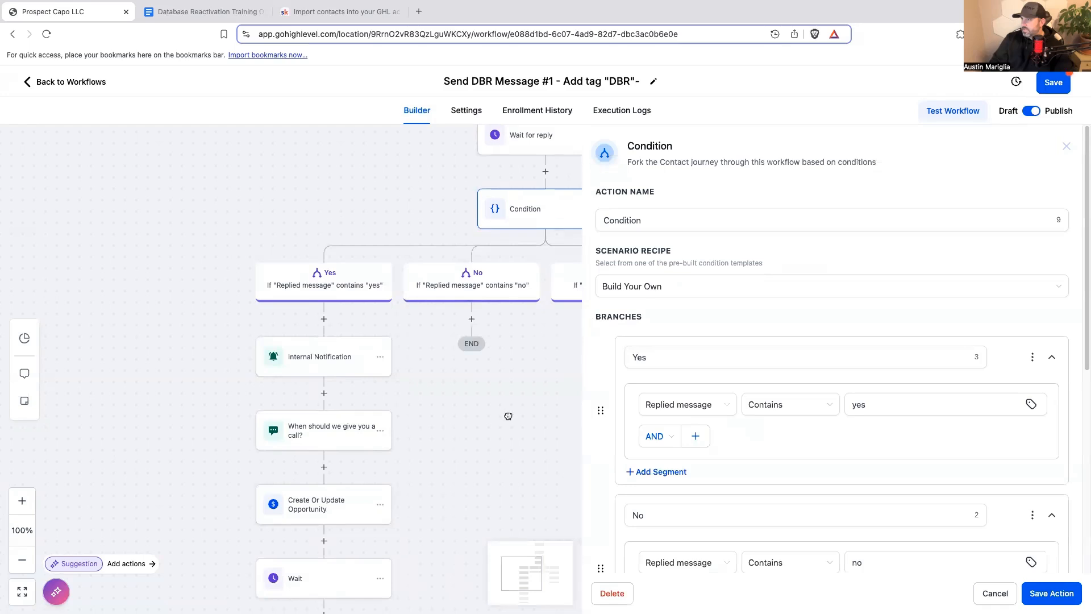
pyautogui.click(985, 592)
# Step: Enable a timeout of 3 days on the "Wait for reply" step and save the action
pyautogui.scroll(1, 670, 432)
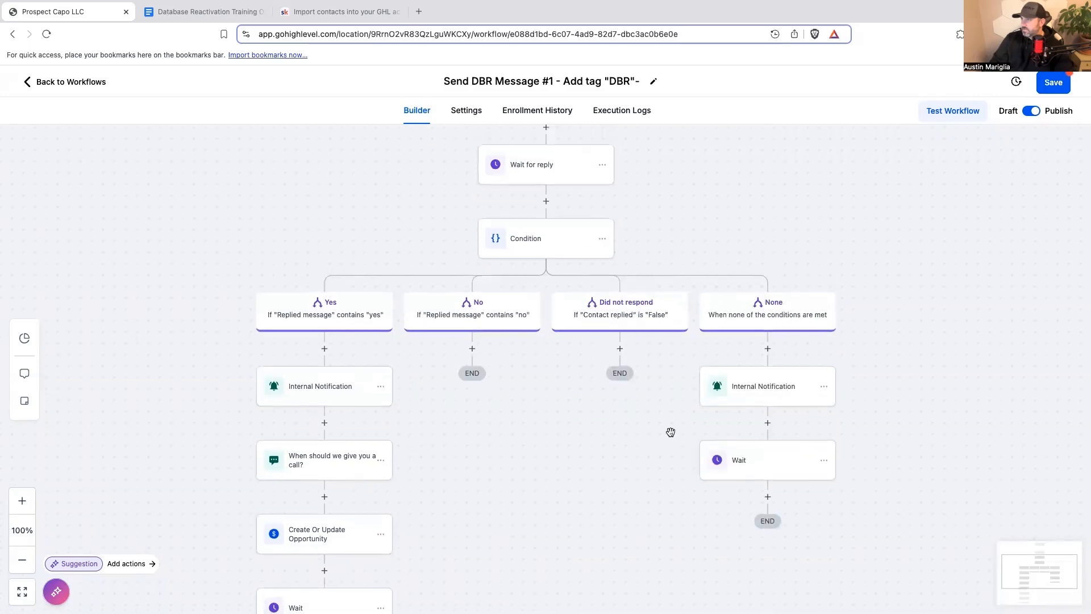
pyautogui.click(558, 179)
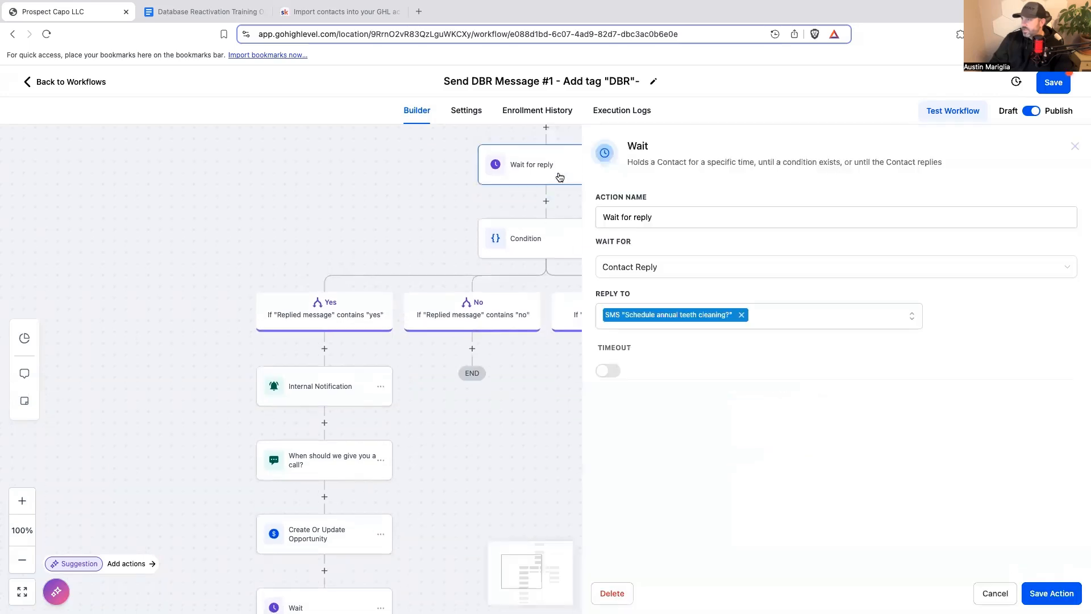
pyautogui.click(607, 375)
pyautogui.doubleClick(627, 396)
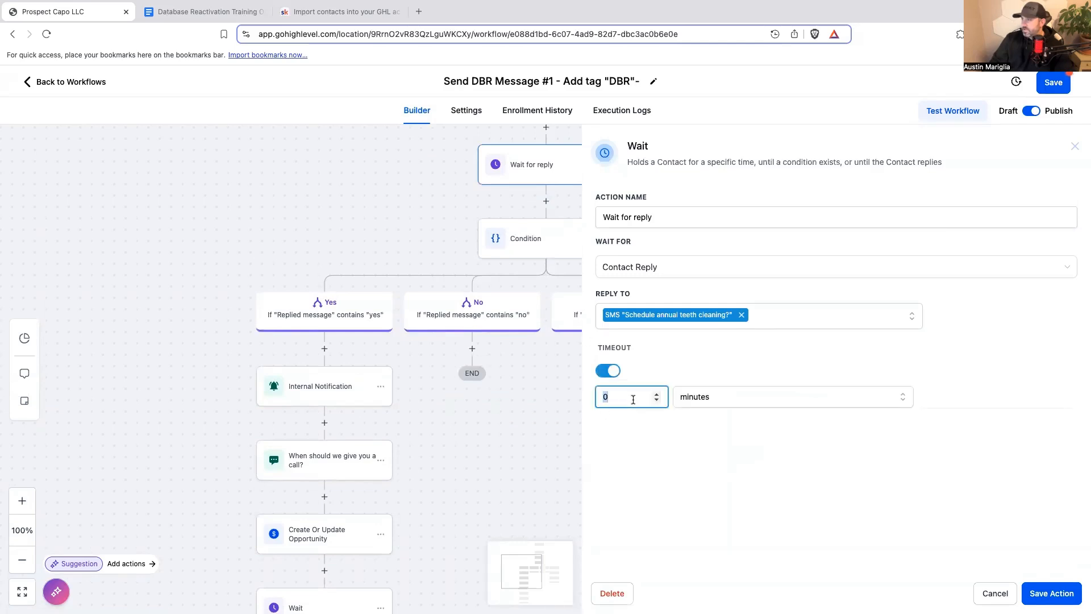
pyautogui.write('1')
pyautogui.click(738, 397)
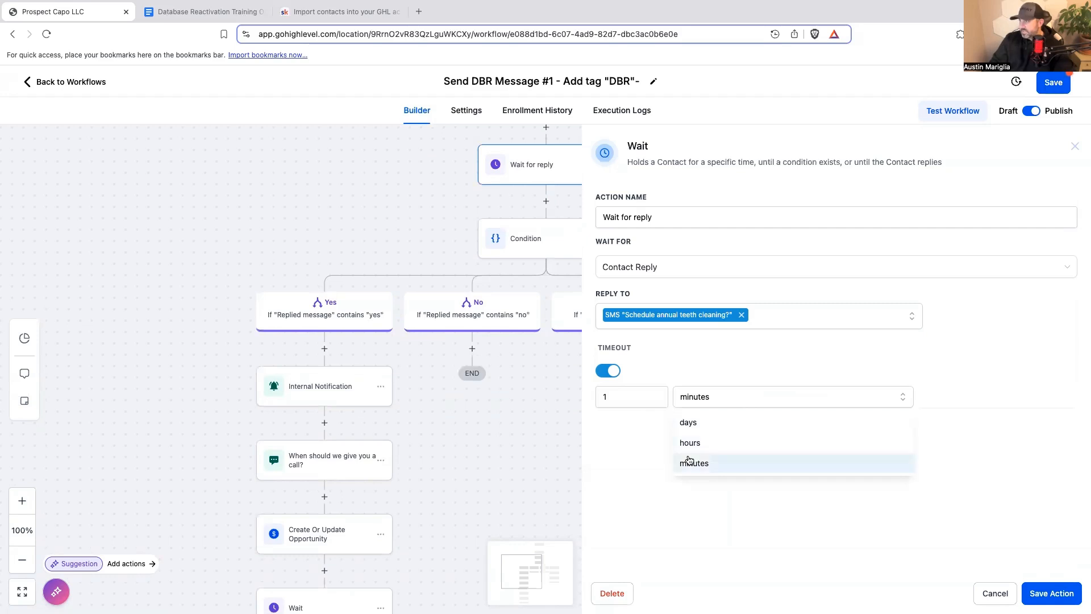
pyautogui.doubleClick(613, 397)
pyautogui.write('3')
pyautogui.click(695, 401)
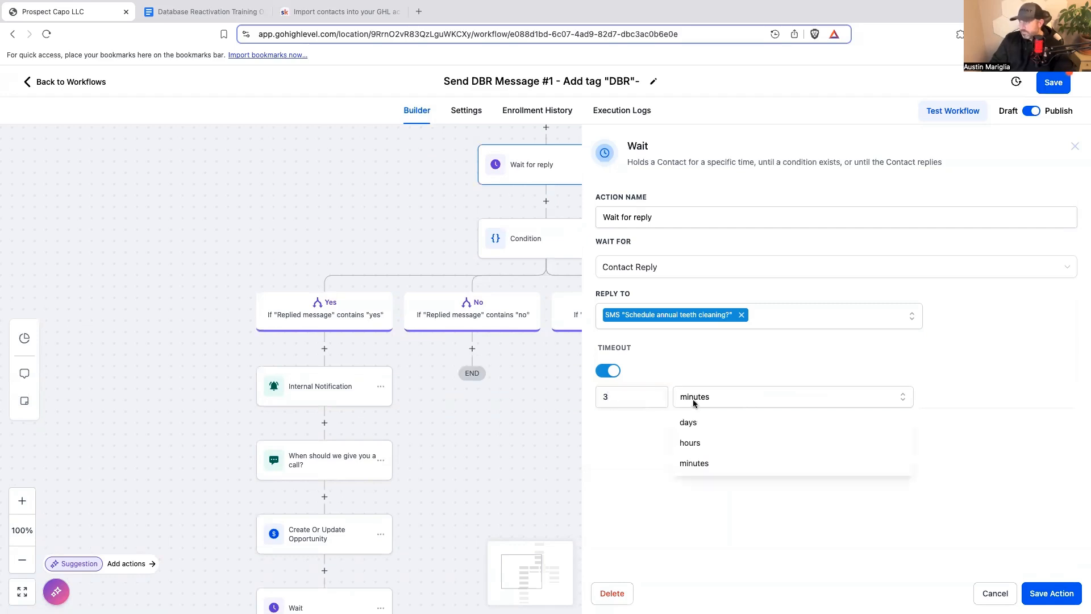
pyautogui.click(696, 422)
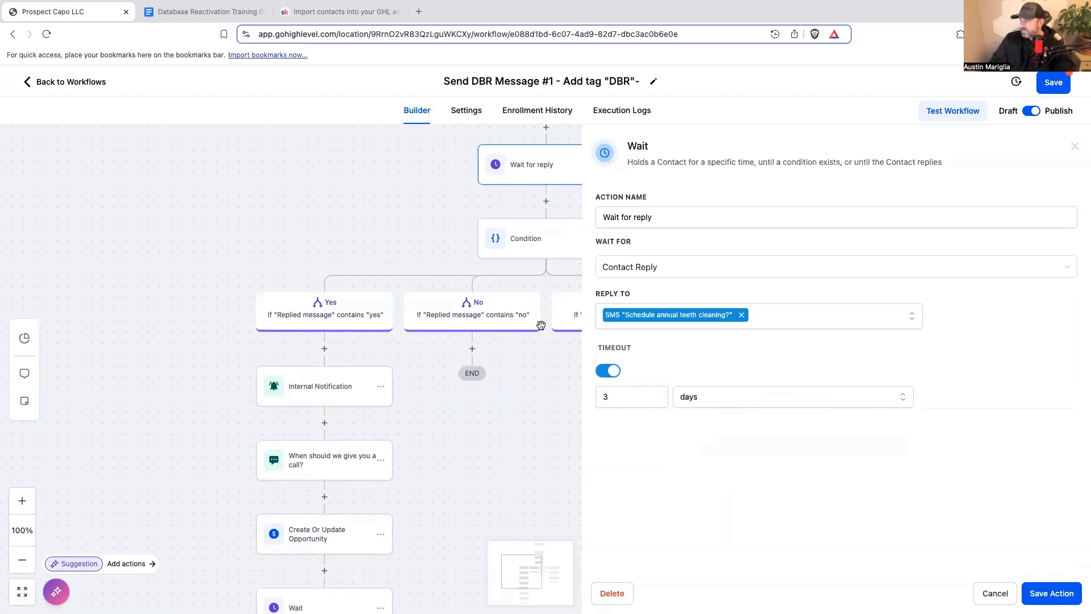
pyautogui.click(1038, 595)
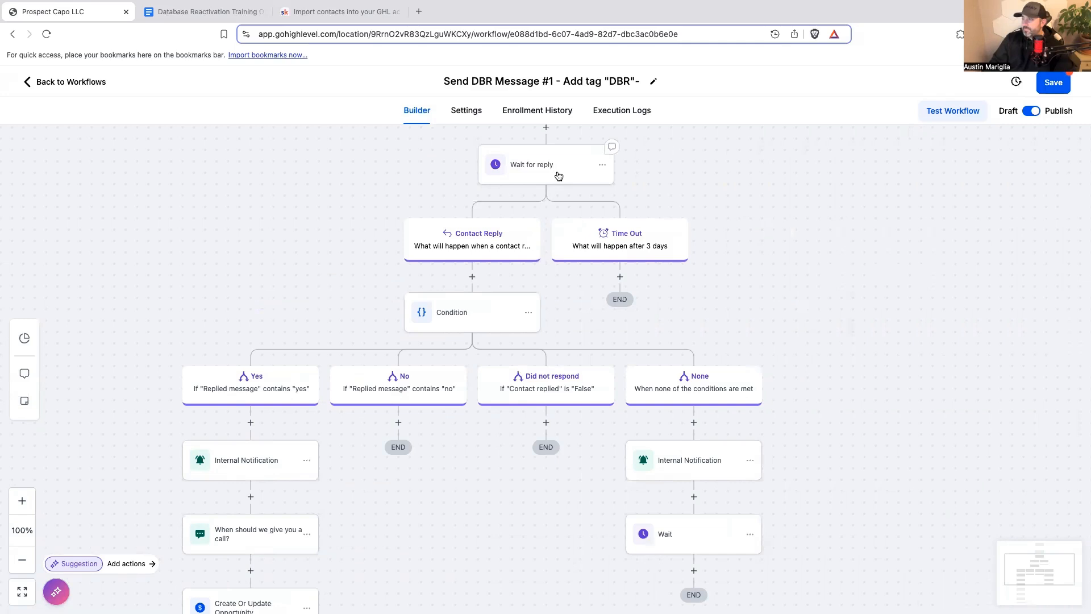
# Step: Delete the "Did not respond" branch from the Condition and save the action
pyautogui.scroll(2, 639, 310)
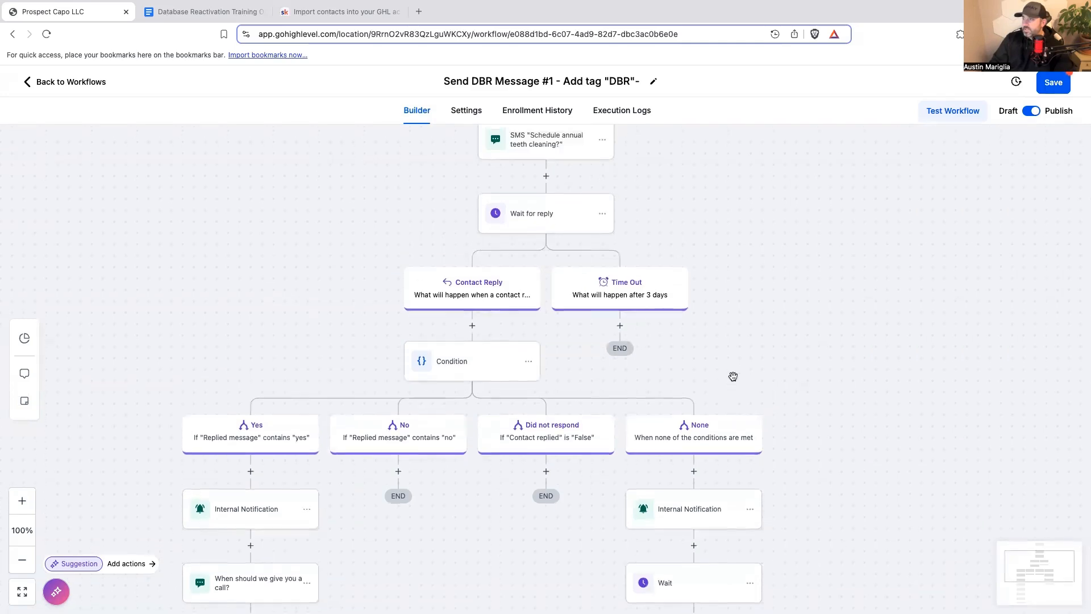
pyautogui.scroll(1, 733, 377)
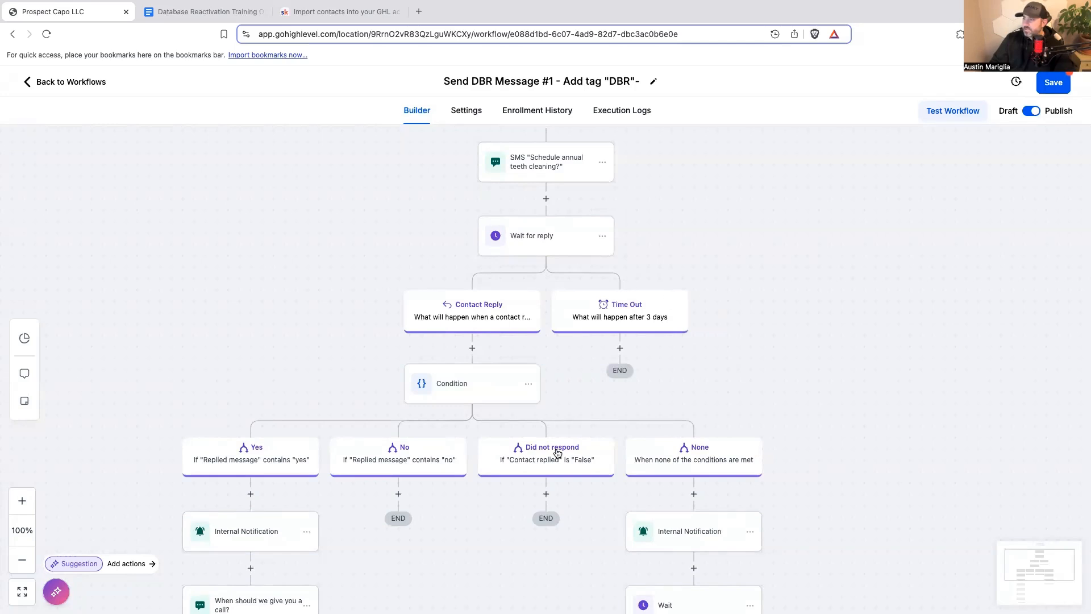
pyautogui.click(500, 389)
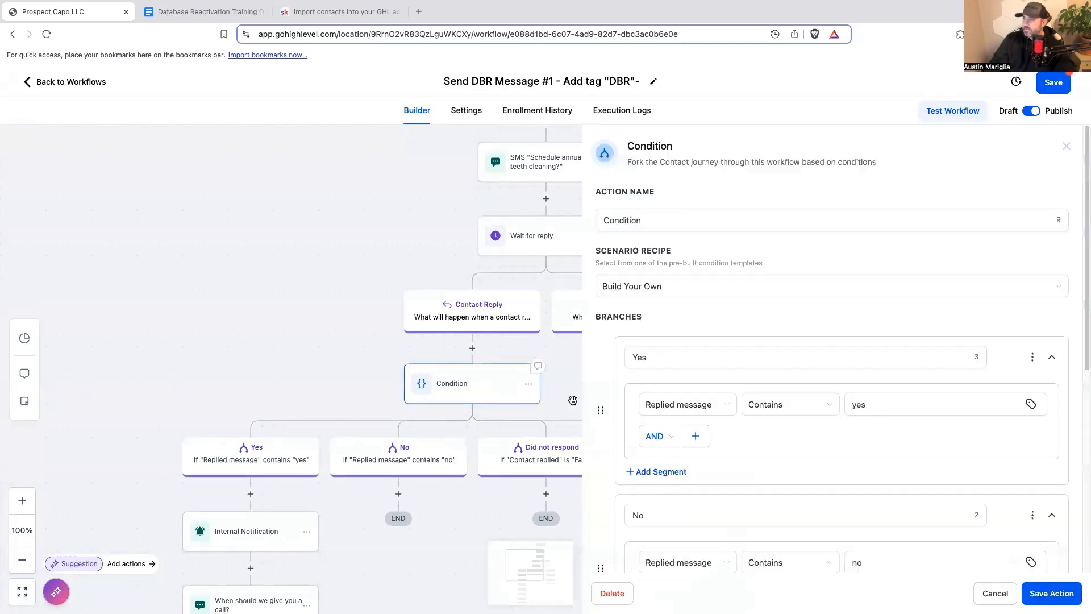
pyautogui.scroll(-6, 720, 432)
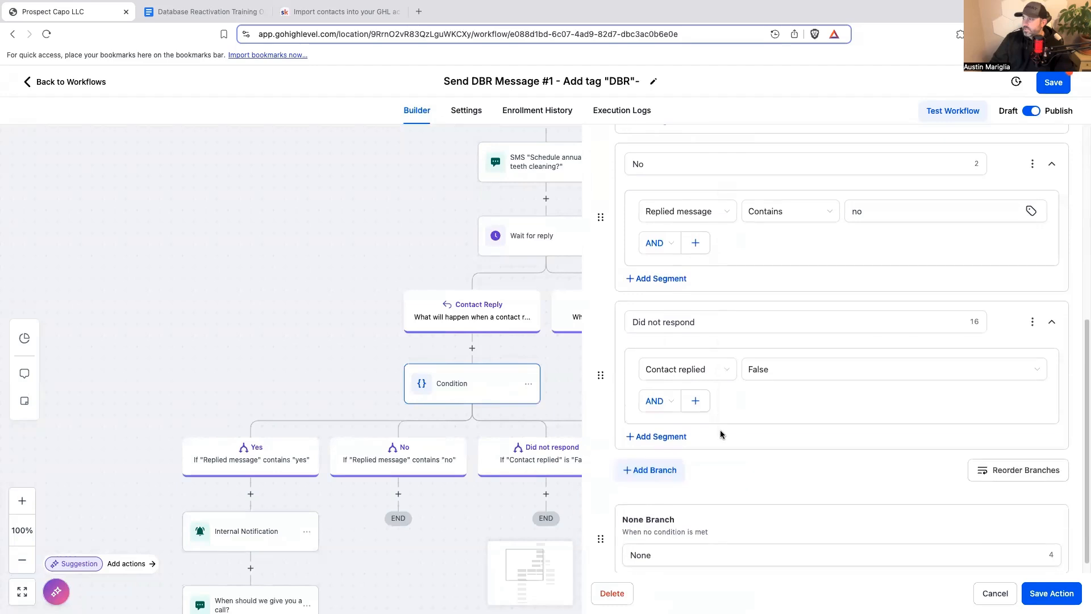
pyautogui.scroll(-1, 720, 434)
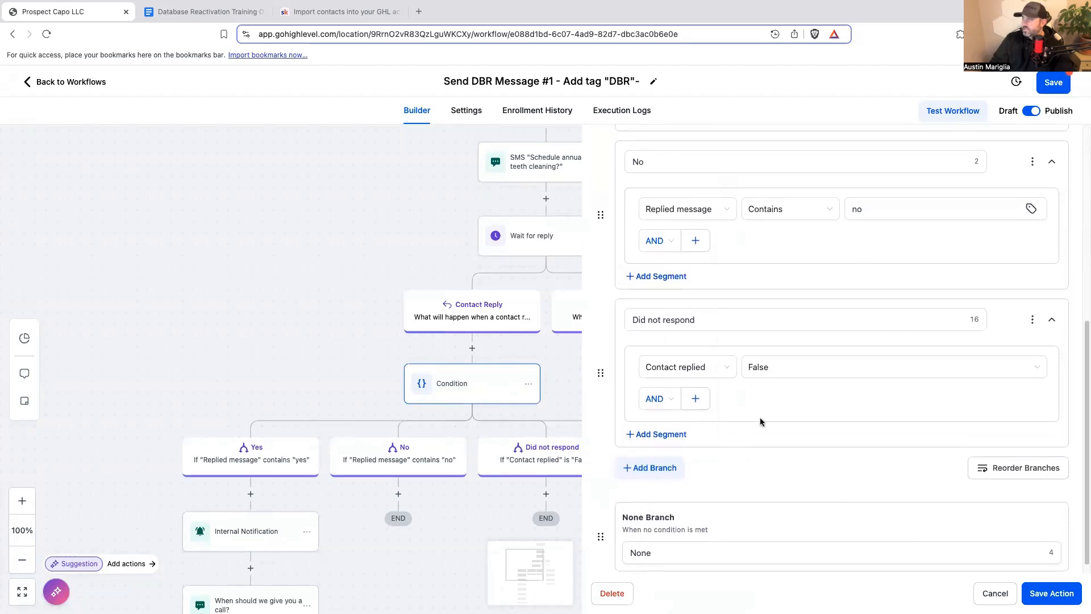
pyautogui.click(1033, 321)
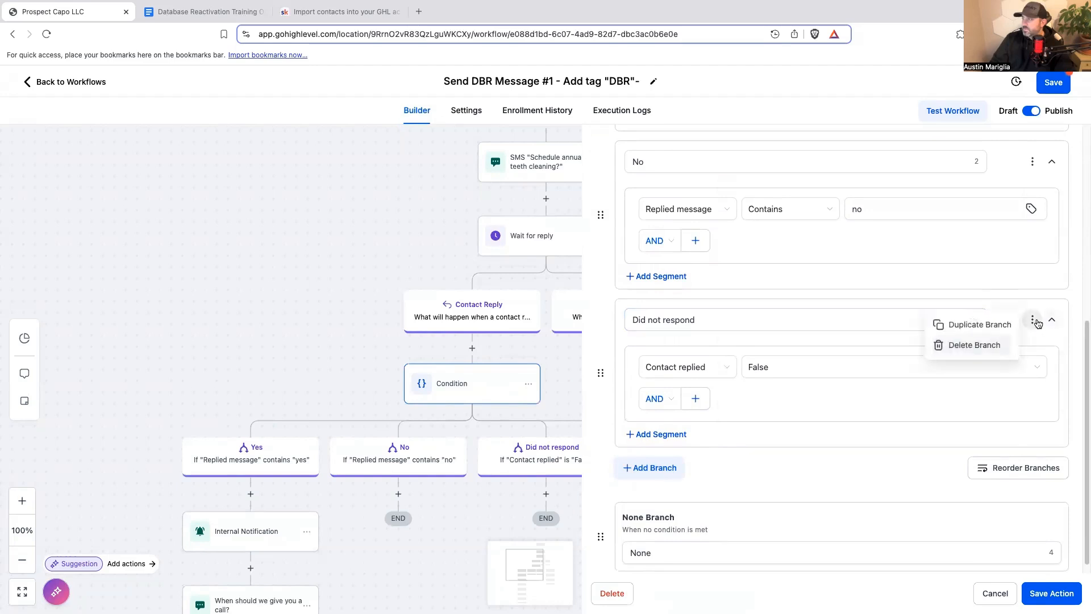
pyautogui.click(984, 345)
pyautogui.click(666, 375)
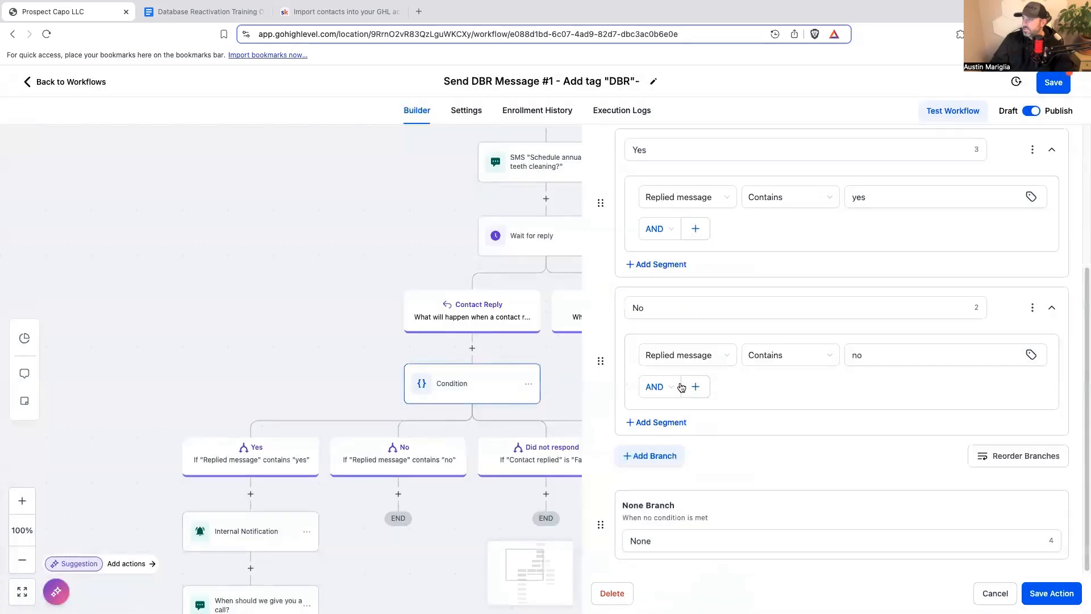
pyautogui.click(1051, 592)
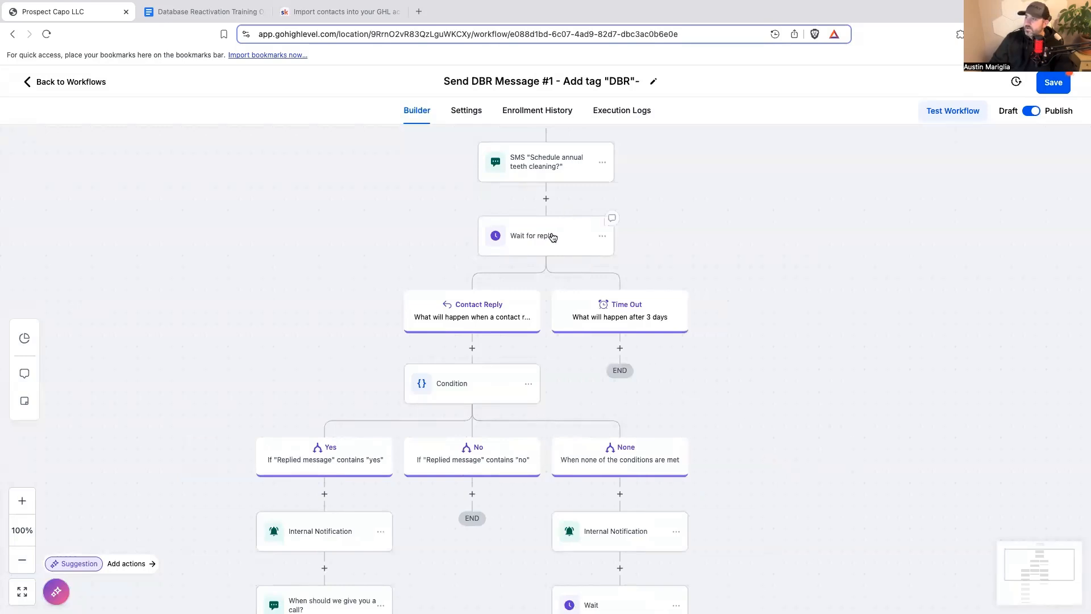
# Step: Add an SMS action to the Time Out branch and start its message with the contact's First Name custom value
pyautogui.click(621, 348)
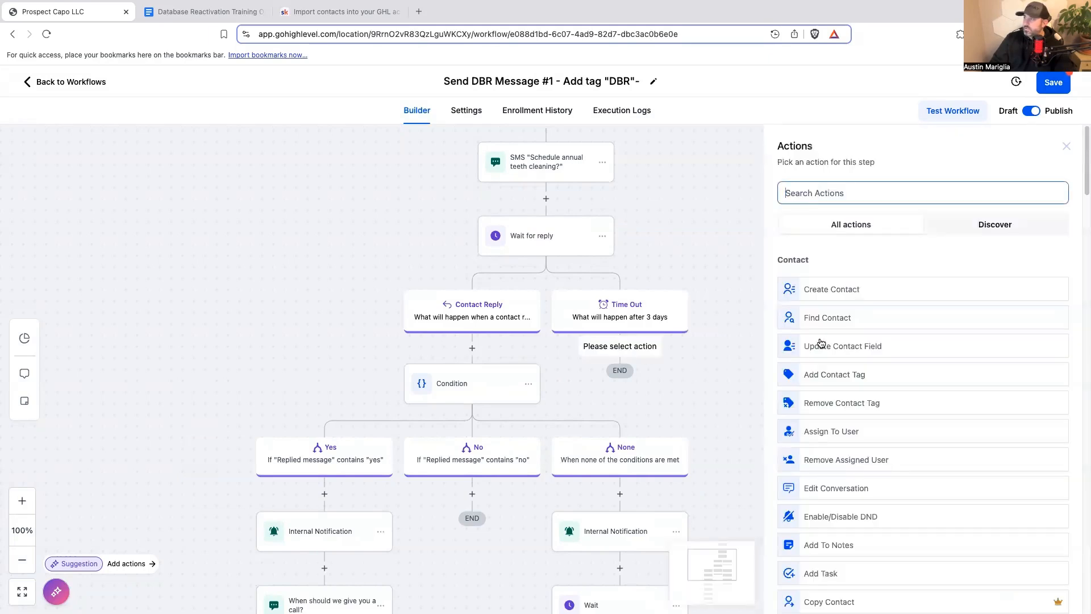
pyautogui.scroll(-6, 836, 331)
pyautogui.click(852, 274)
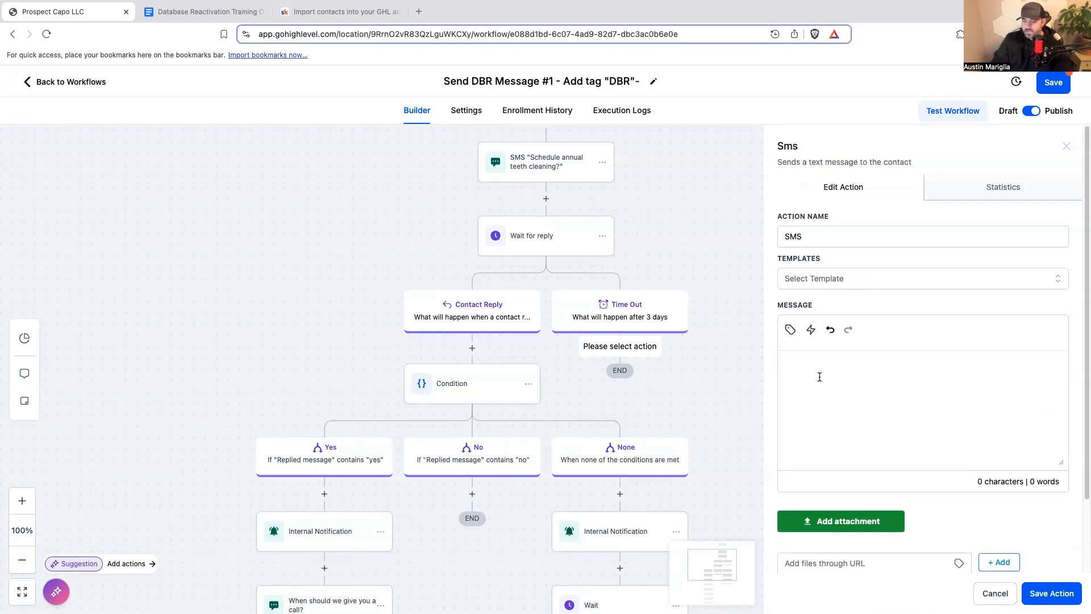
pyautogui.click(790, 329)
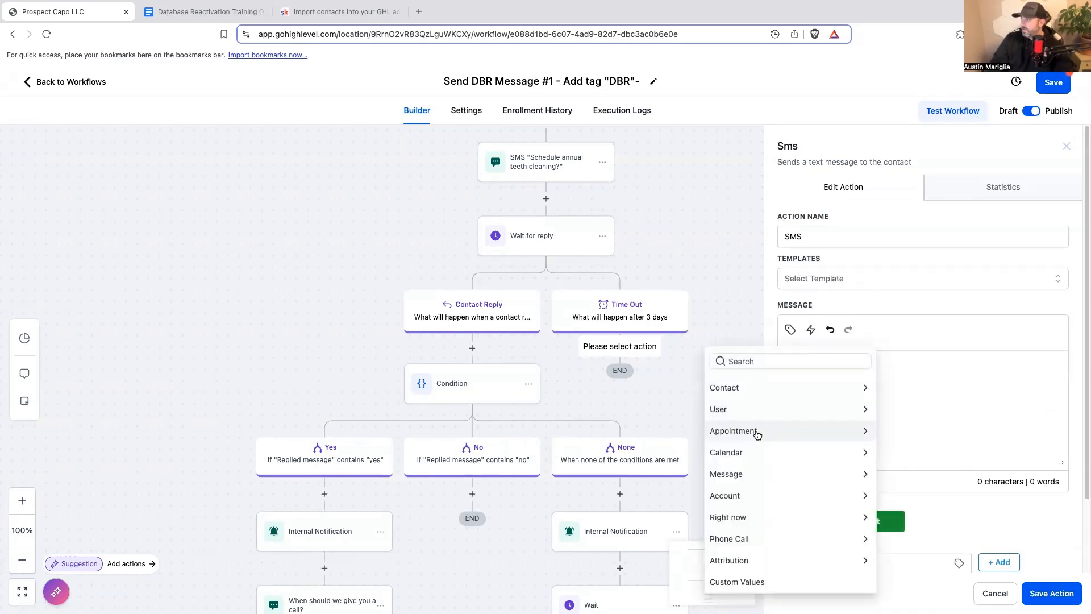
pyautogui.click(736, 386)
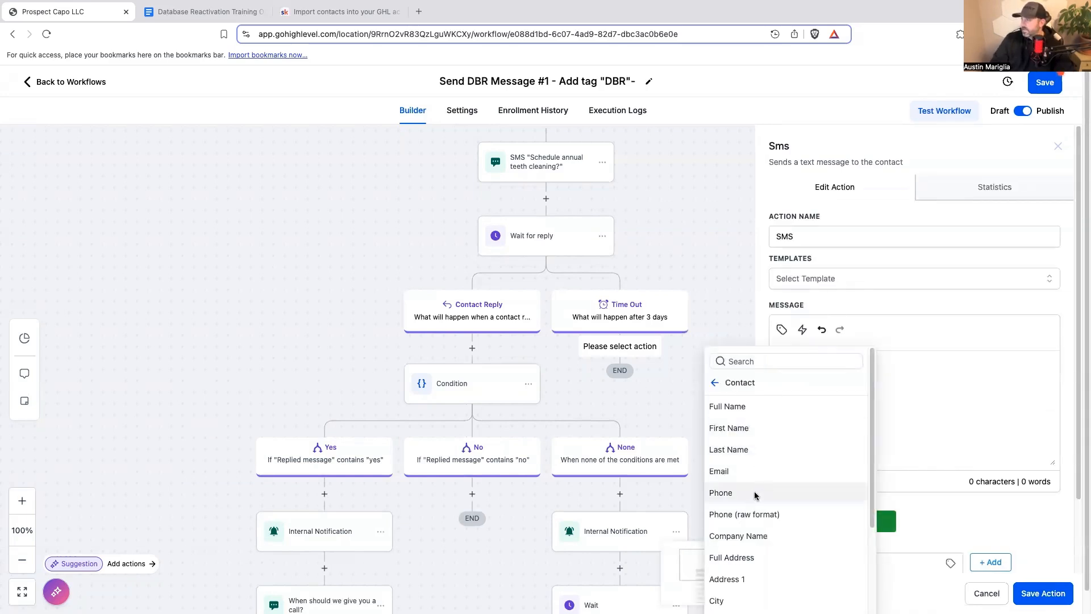
pyautogui.click(739, 428)
# Step: Continue the SMS message by introducing the sender by first name as "again from ABC dentistry"
pyautogui.write(', I forgot to ment')
pyautogui.press('BackSpace')
pyautogui.press('BackSpace')
pyautogui.press('BackSpace')
pyautogui.press('BackSpace')
pyautogui.press('BackSpace')
pyautogui.press('BackSpace')
pyautogui.press('BackSpace')
pyautogui.press('BackSpace')
pyautogui.press('BackSpace')
pyautogui.press('BackSpace')
pyautogui.press('BackSpace')
pyautogui.press('BackSpace')
pyautogui.press('BackSpace')
pyautogui.write('This i')
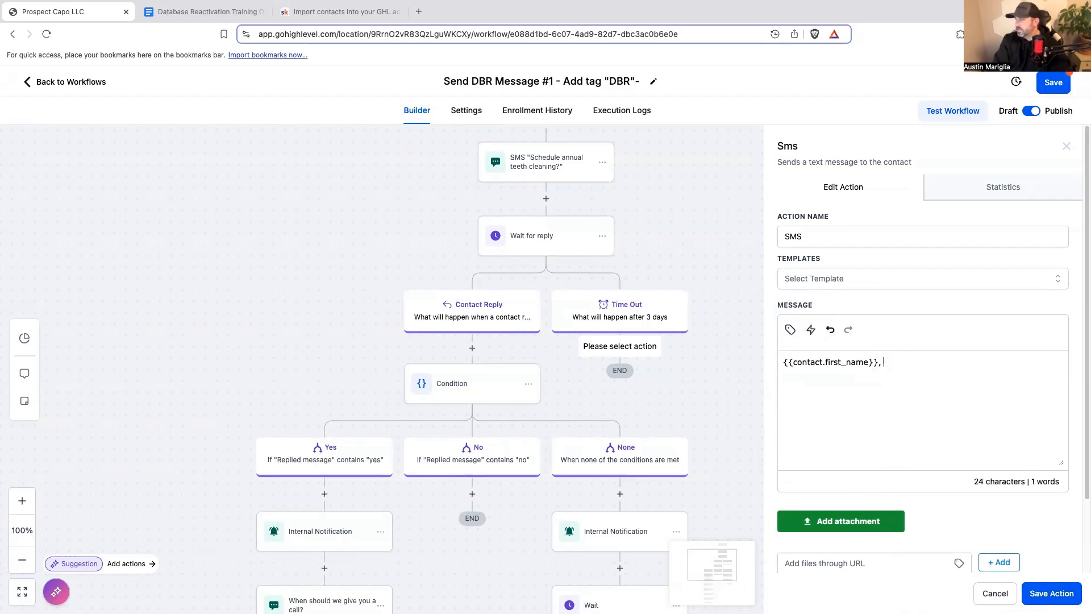
pyautogui.write('s Austin a')
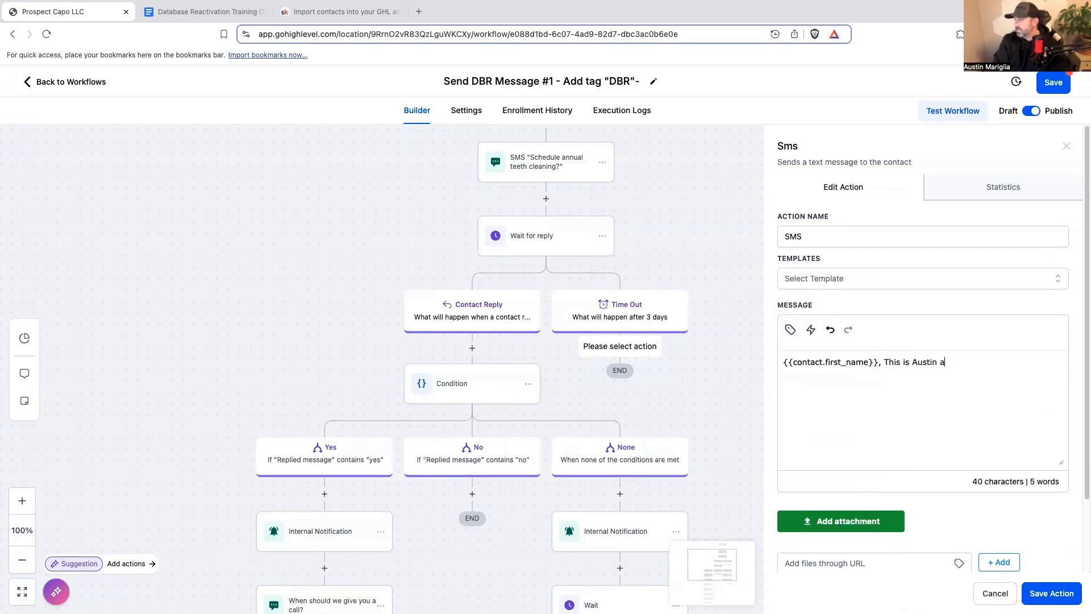
pyautogui.write('gain from ABC dentistry')
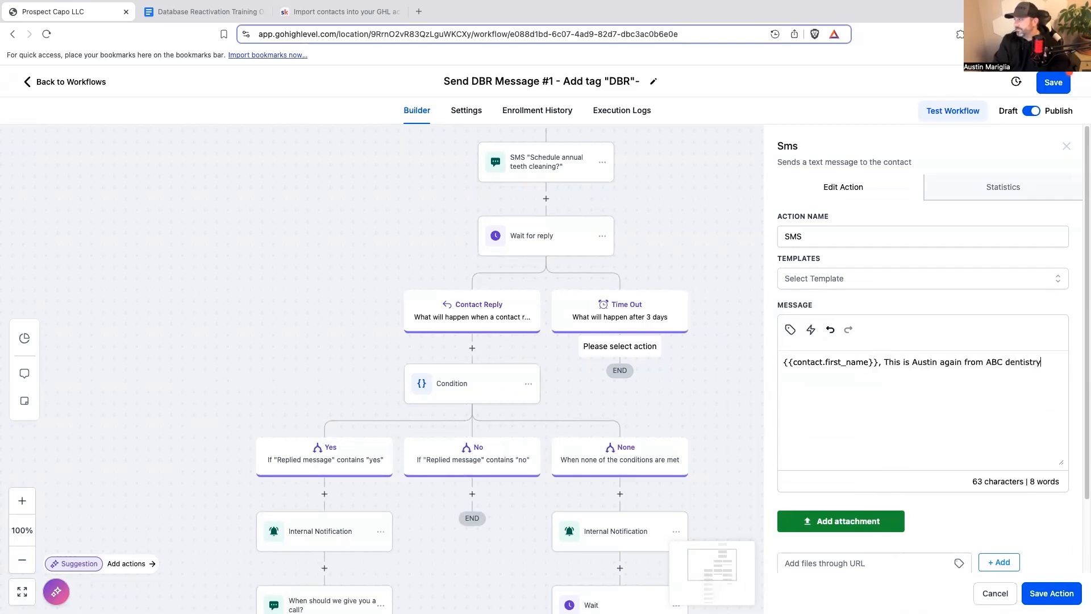
# Step: Append "We forgot to mention that because of the new year, your teeth cleaning is 50% off. Would you like to book that today?" and save the SMS
pyautogui.write('. We forgot to mention that')
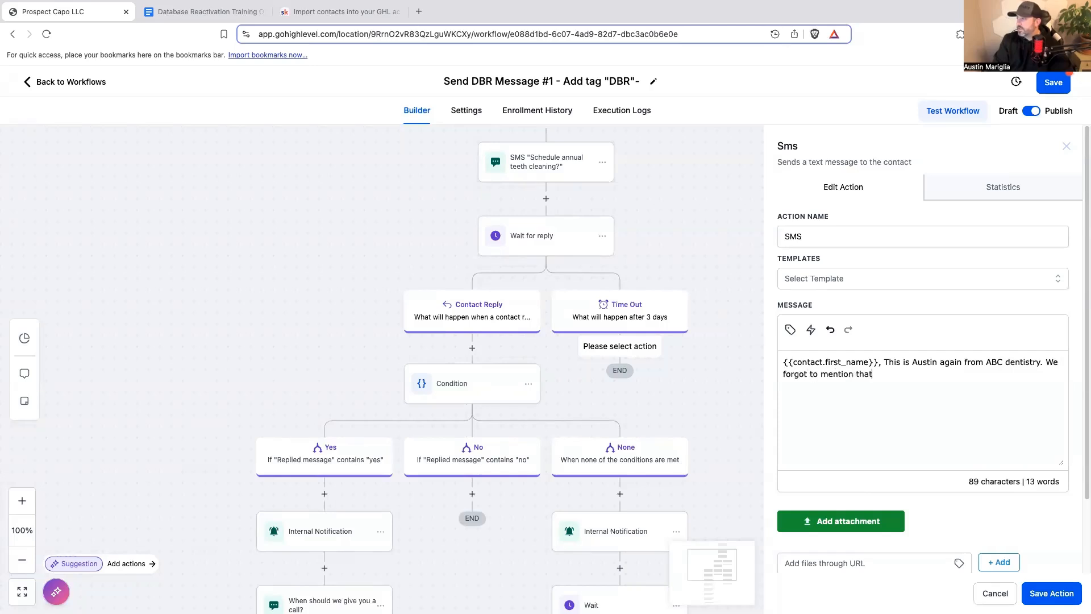
pyautogui.write(' because of the ne')
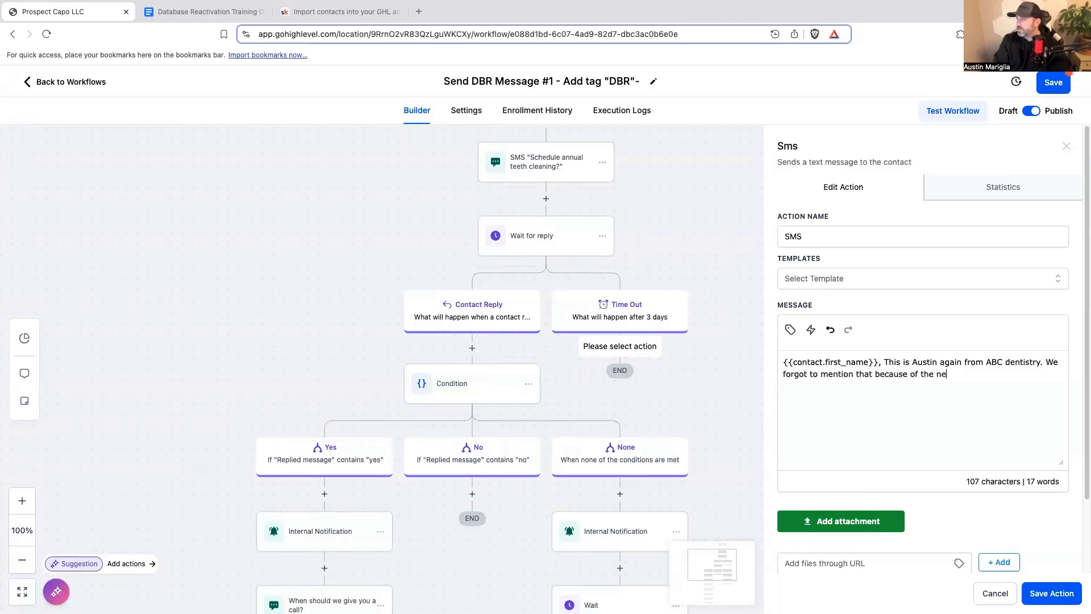
pyautogui.write('w year.')
pyautogui.press('BackSpace')
pyautogui.press('BackSpace')
pyautogui.write(', your teeth cleaning is 50')
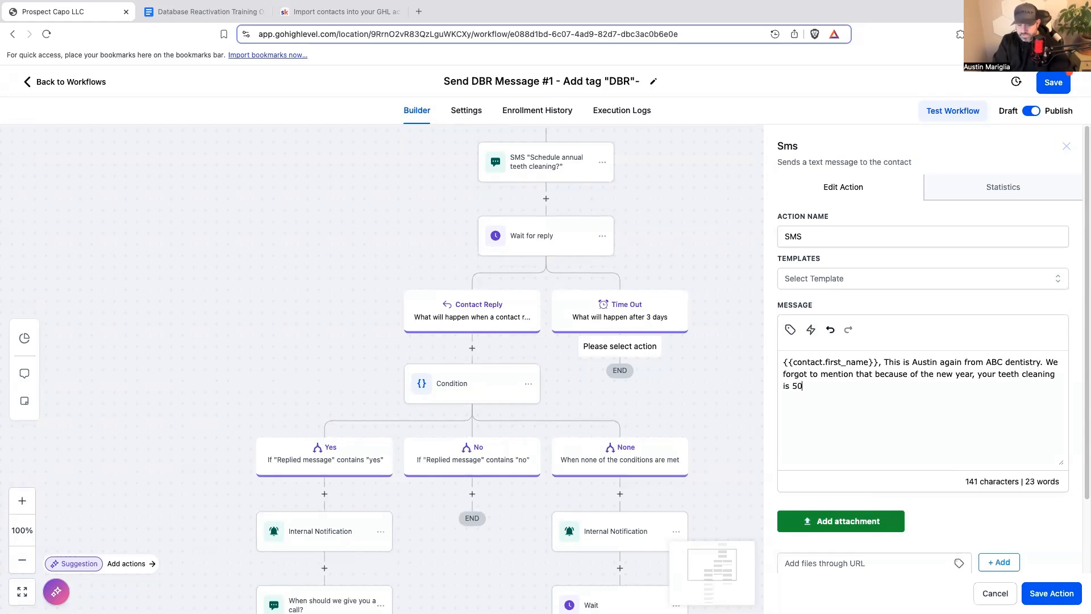
pyautogui.write('% off. Would you like to book that today?')
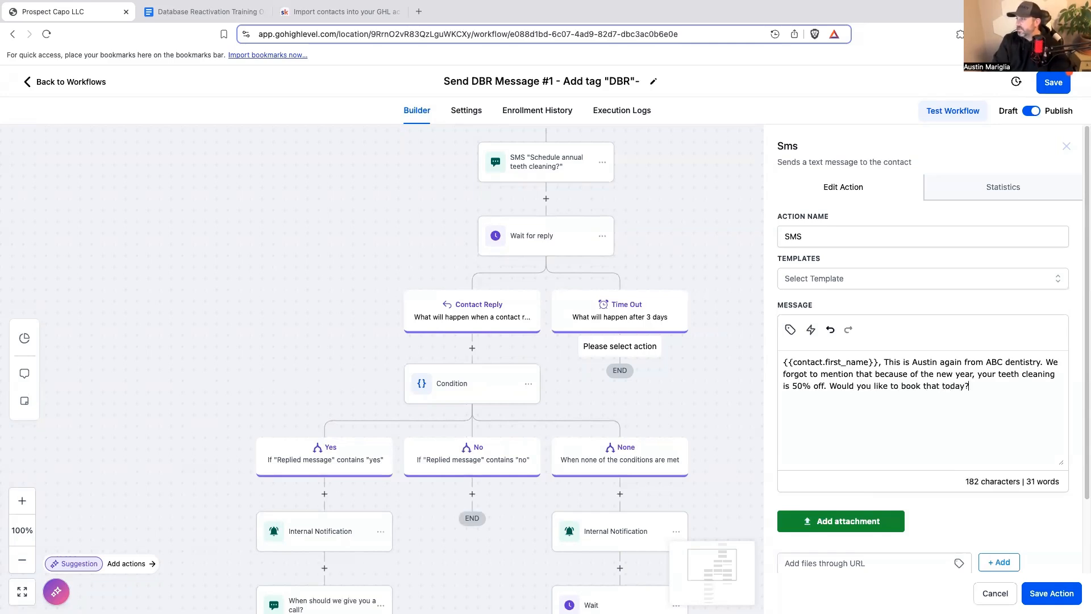
pyautogui.click(1039, 593)
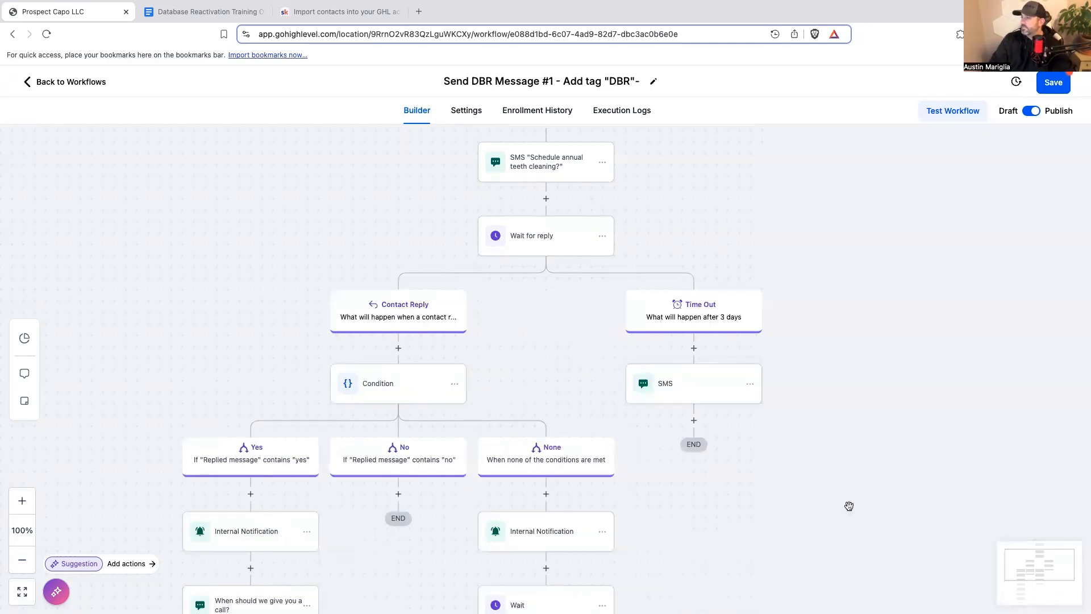
# Step: Add a Wait action after the Time Out branch's SMS that waits for a Contact Reply to that SMS, and save it
pyautogui.click(693, 420)
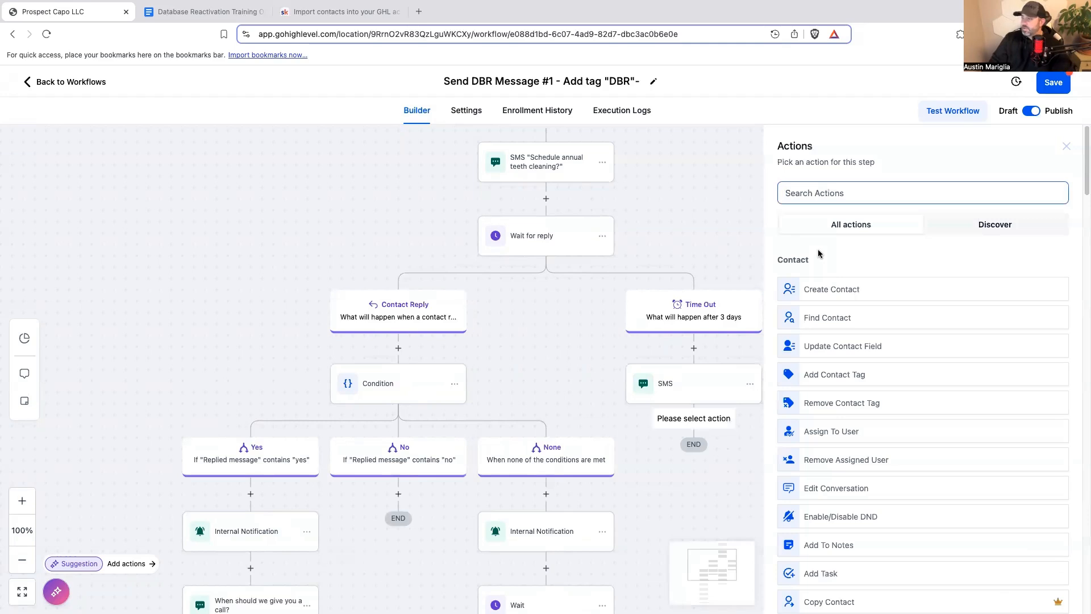
pyautogui.write('wait')
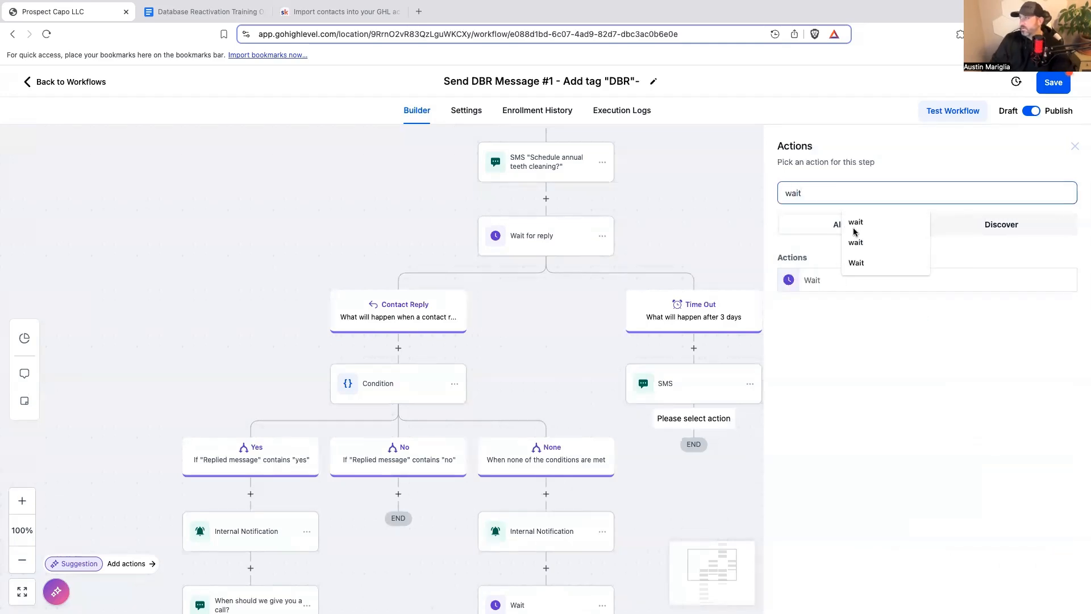
pyautogui.click(803, 278)
pyautogui.click(659, 267)
pyautogui.scroll(-2, 673, 365)
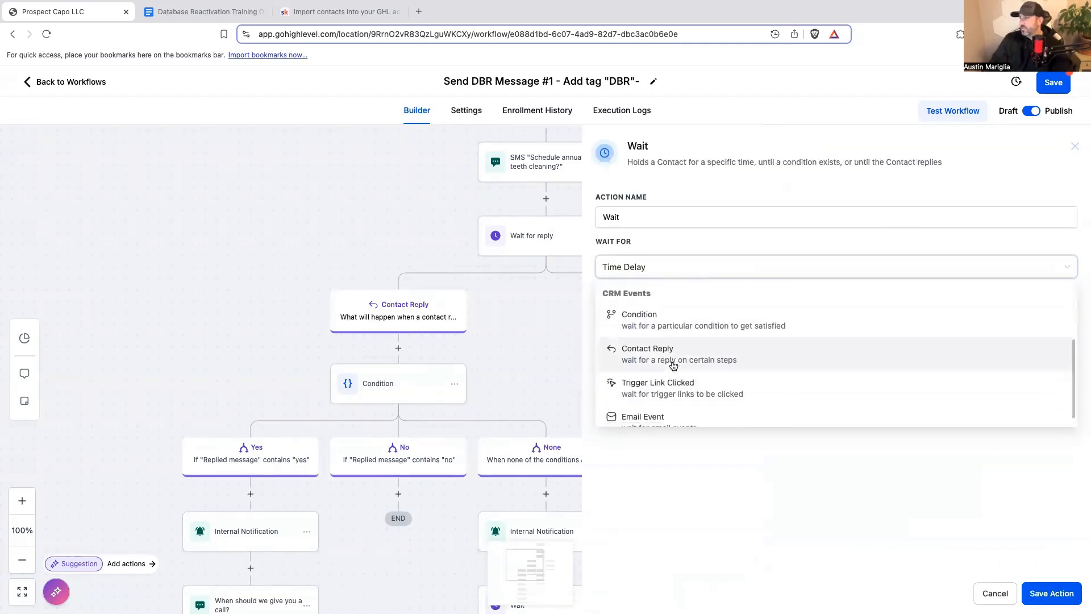
pyautogui.click(676, 358)
pyautogui.click(667, 320)
pyautogui.click(628, 387)
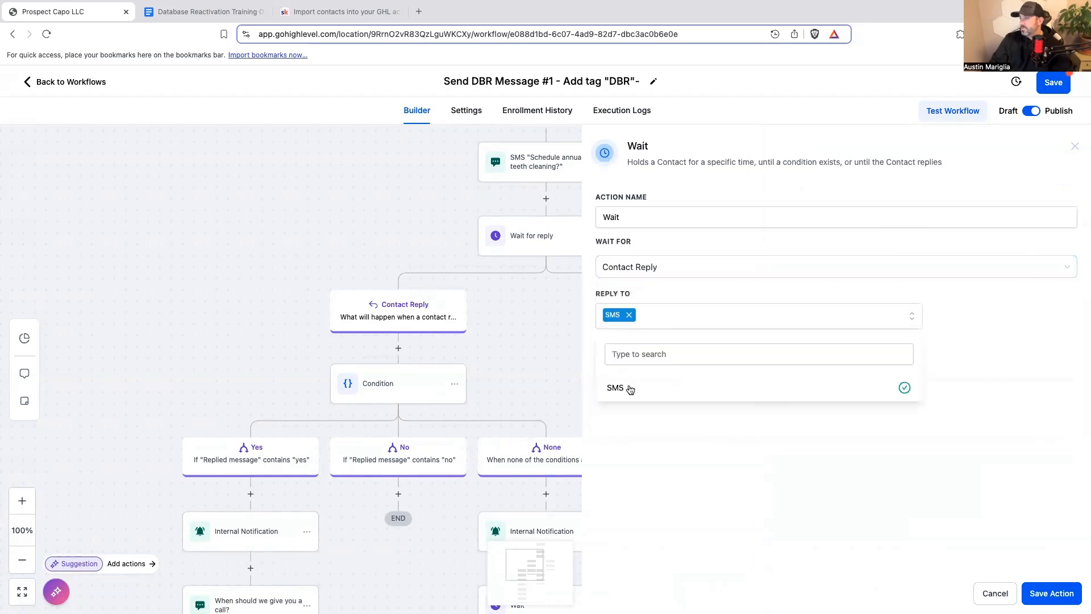
pyautogui.click(1052, 593)
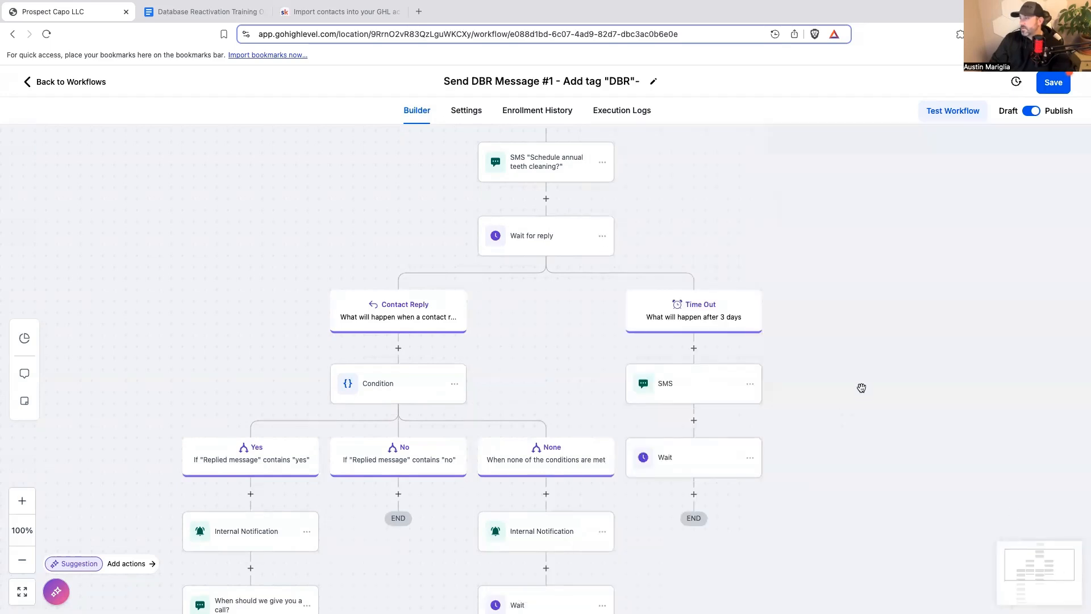
# Step: Copy the Contact Reply branch's Condition with all its branches and following actions below the Wait in the Time Out branch
pyautogui.scroll(-1, 746, 482)
pyautogui.scroll(-2, 745, 483)
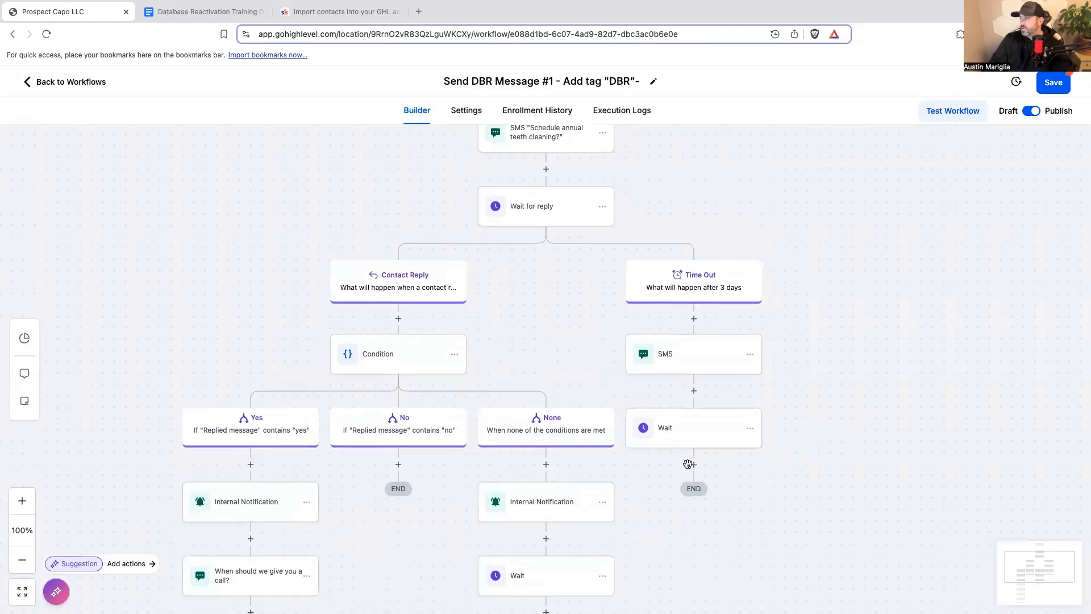
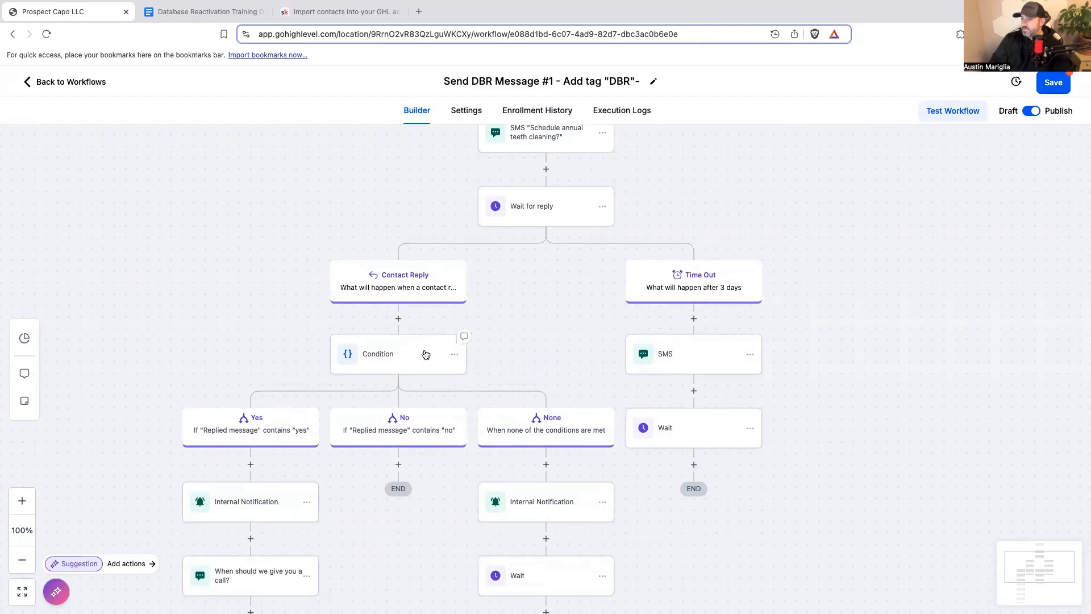
pyautogui.click(455, 356)
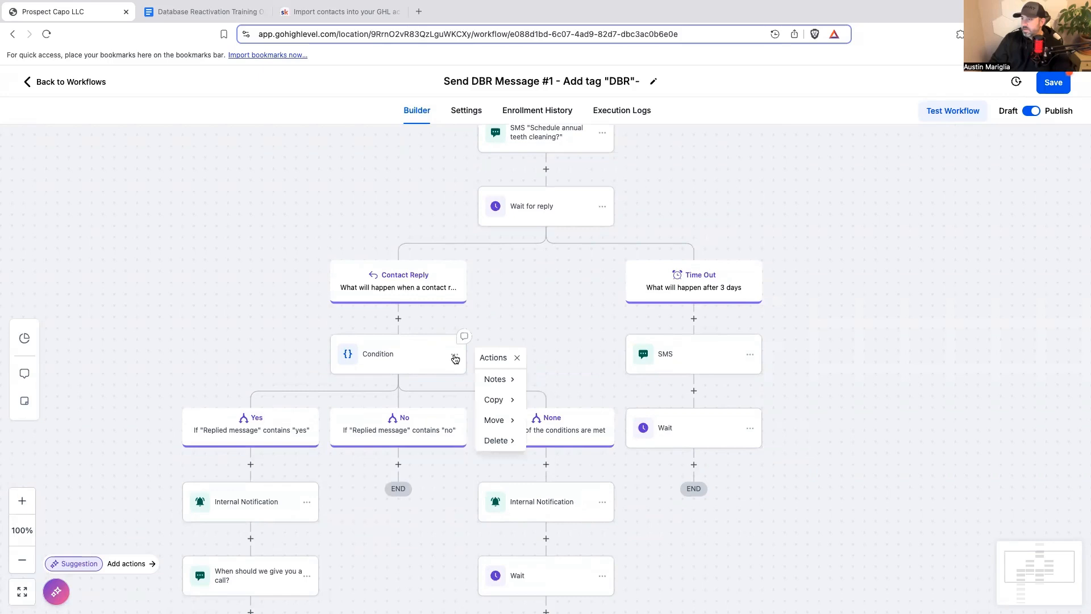
pyautogui.moveTo(494, 399)
pyautogui.click(572, 403)
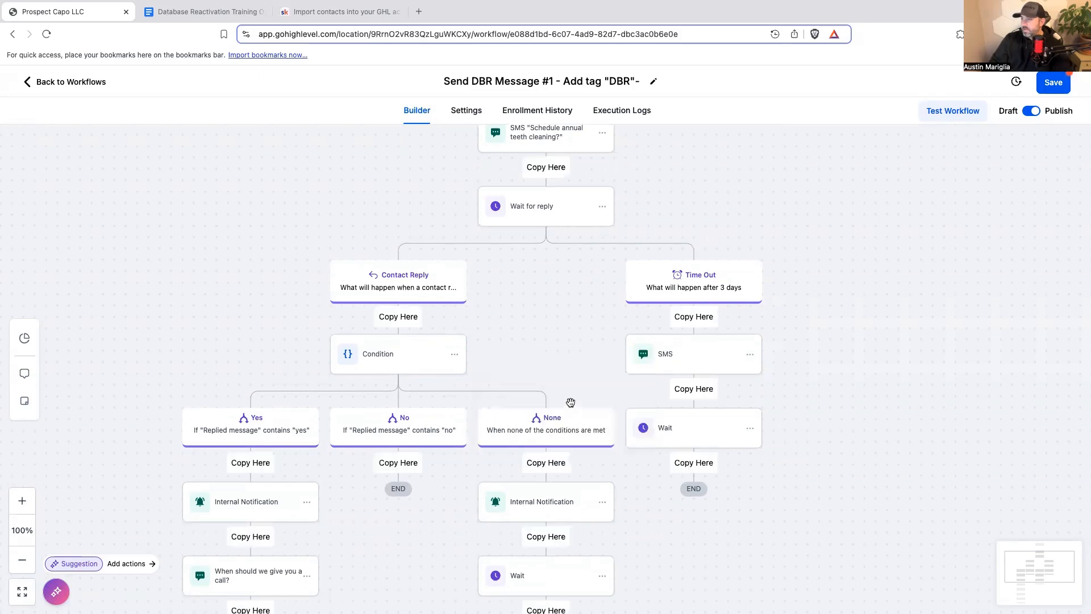
pyautogui.click(693, 463)
# Step: Review the copied Condition branches under Time Out and compare them with the Contact Reply side of the workflow
pyautogui.scroll(-5, 573, 380)
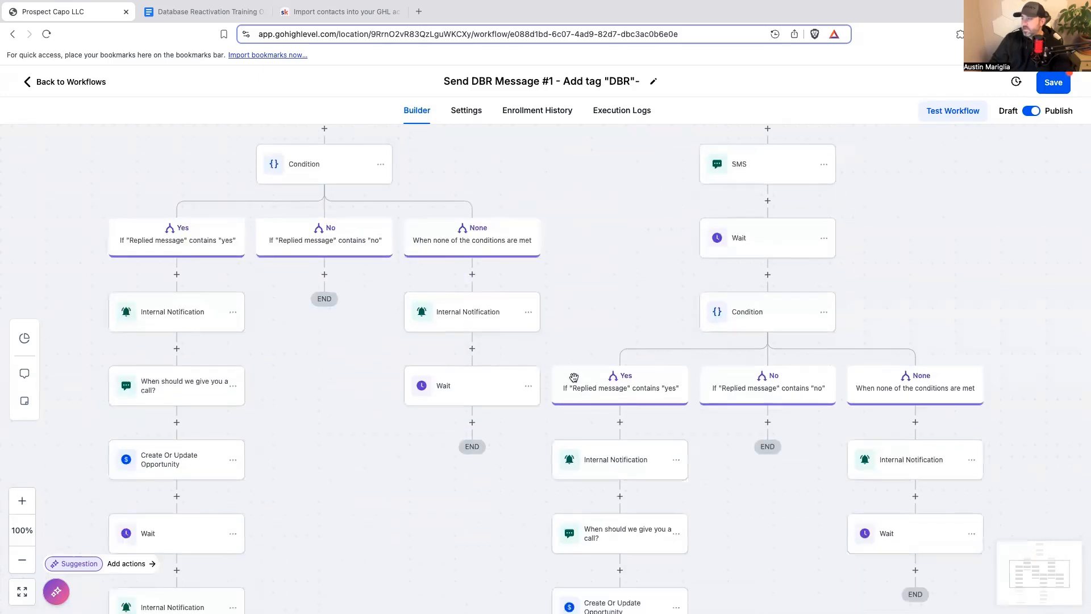
pyautogui.scroll(-4, 573, 380)
pyautogui.scroll(-3, 673, 452)
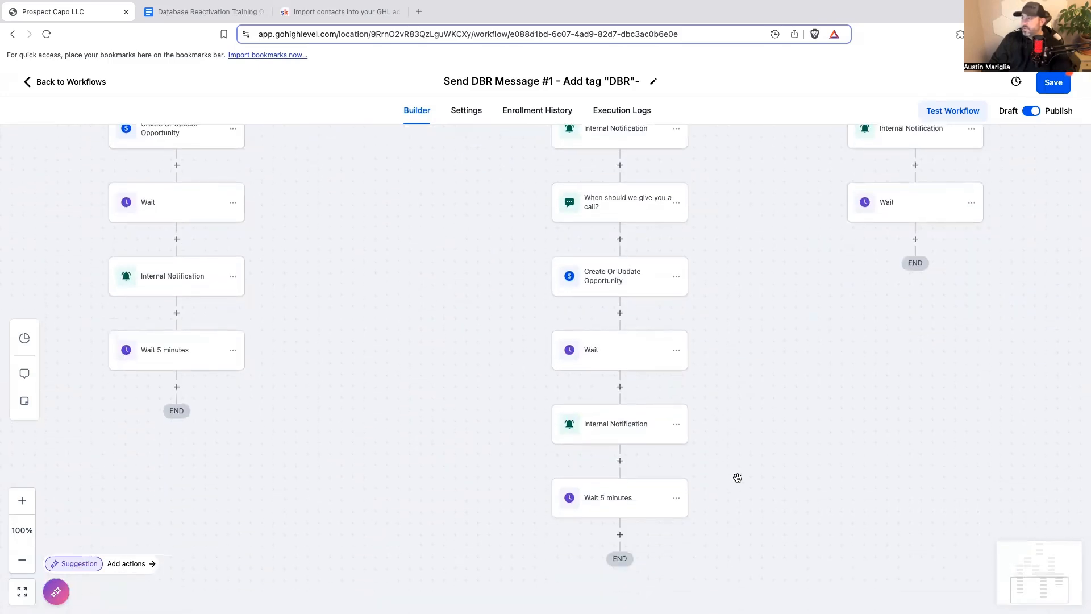
pyautogui.scroll(12, 737, 478)
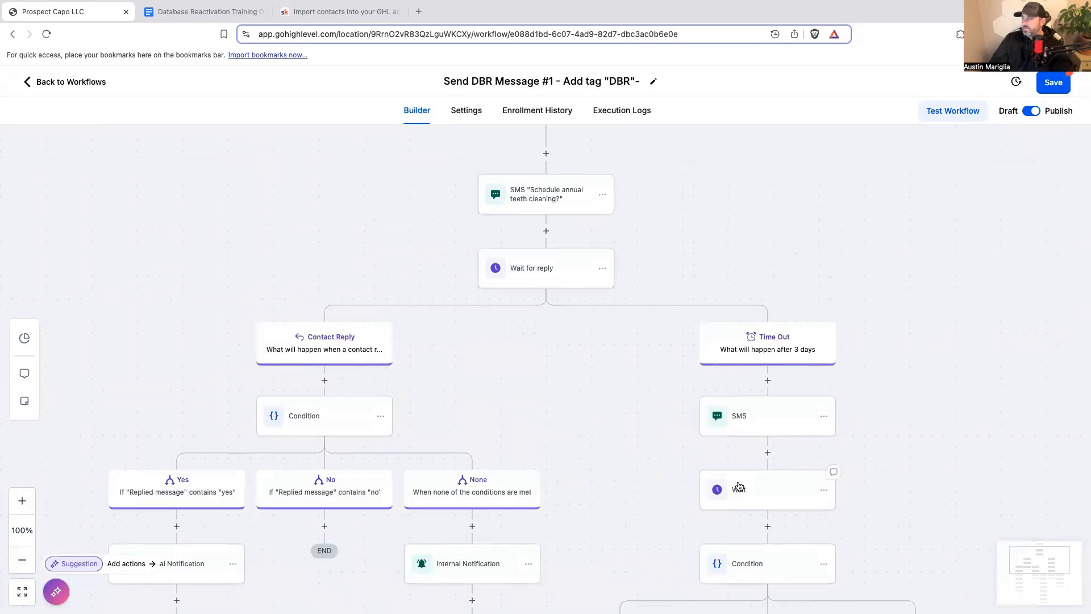
pyautogui.scroll(3, 739, 487)
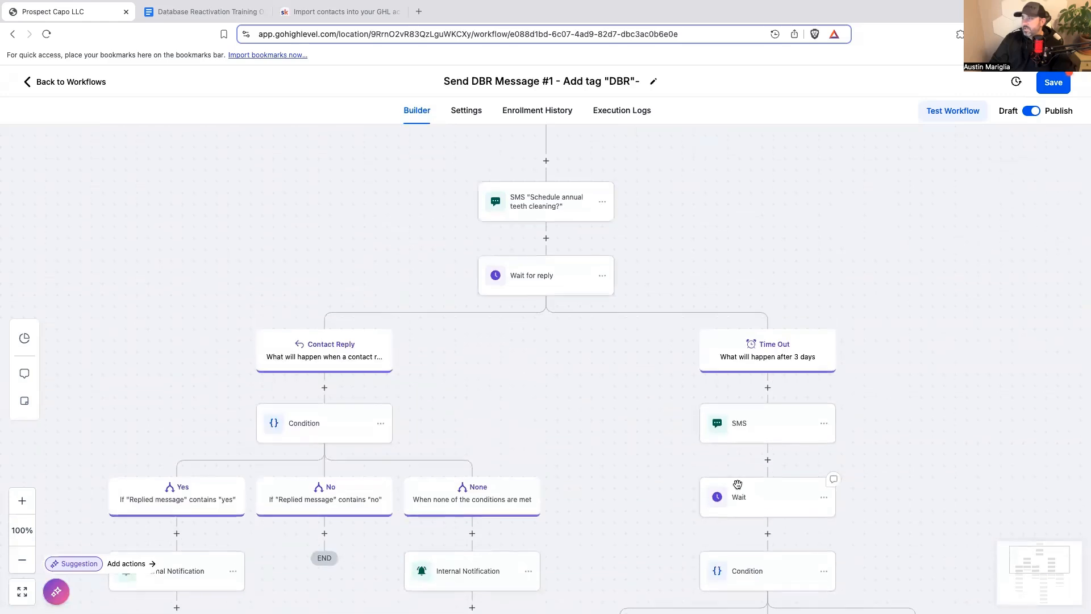
pyautogui.scroll(-1, 738, 485)
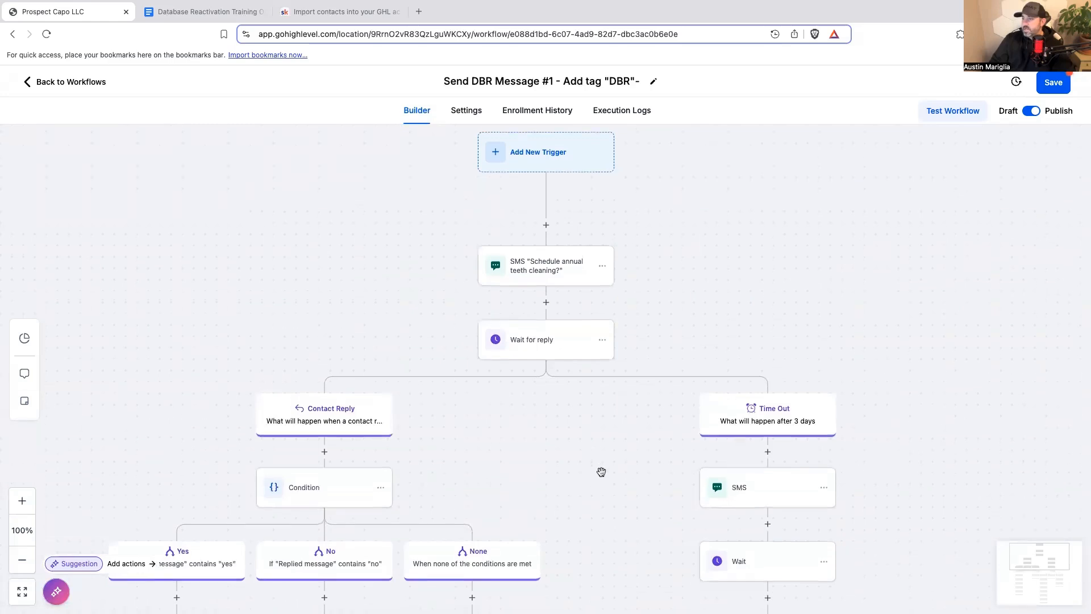
pyautogui.scroll(-1, 602, 472)
pyautogui.scroll(1, 567, 490)
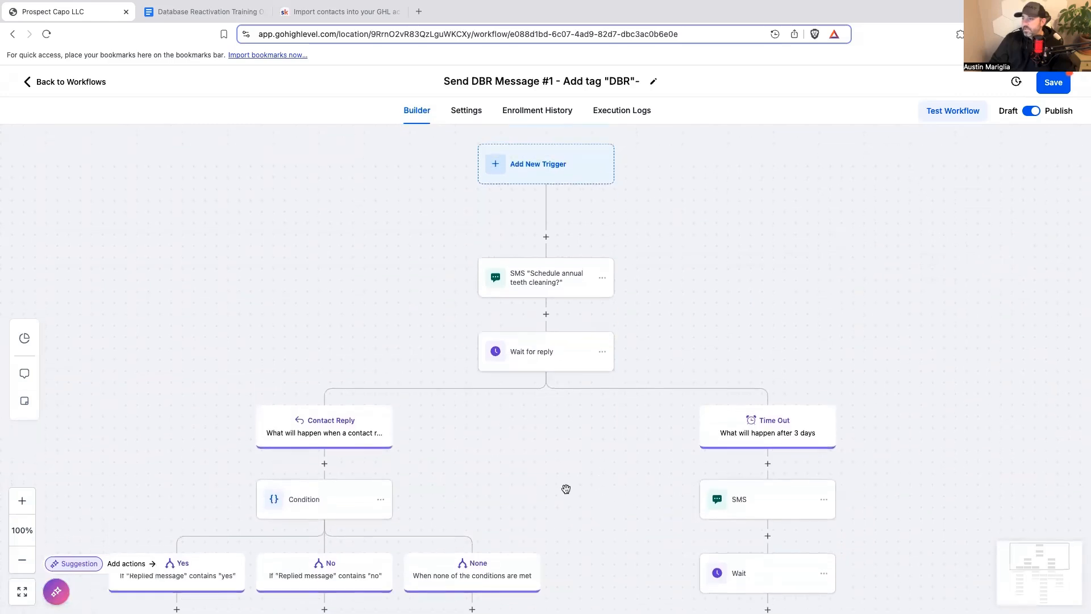
pyautogui.scroll(-10, 566, 488)
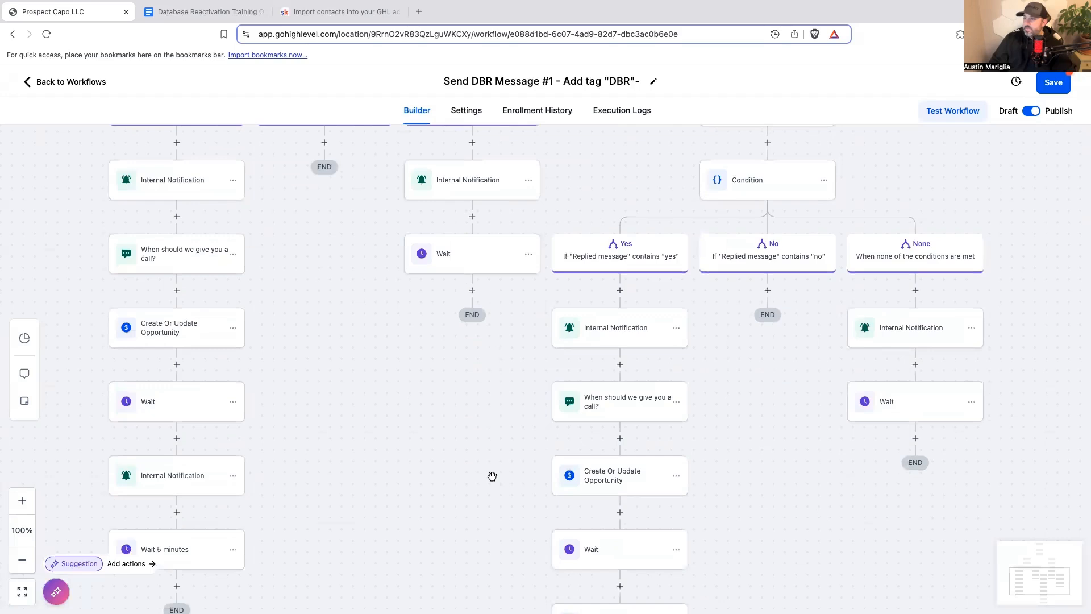
pyautogui.scroll(10, 492, 477)
pyautogui.scroll(-1, 492, 476)
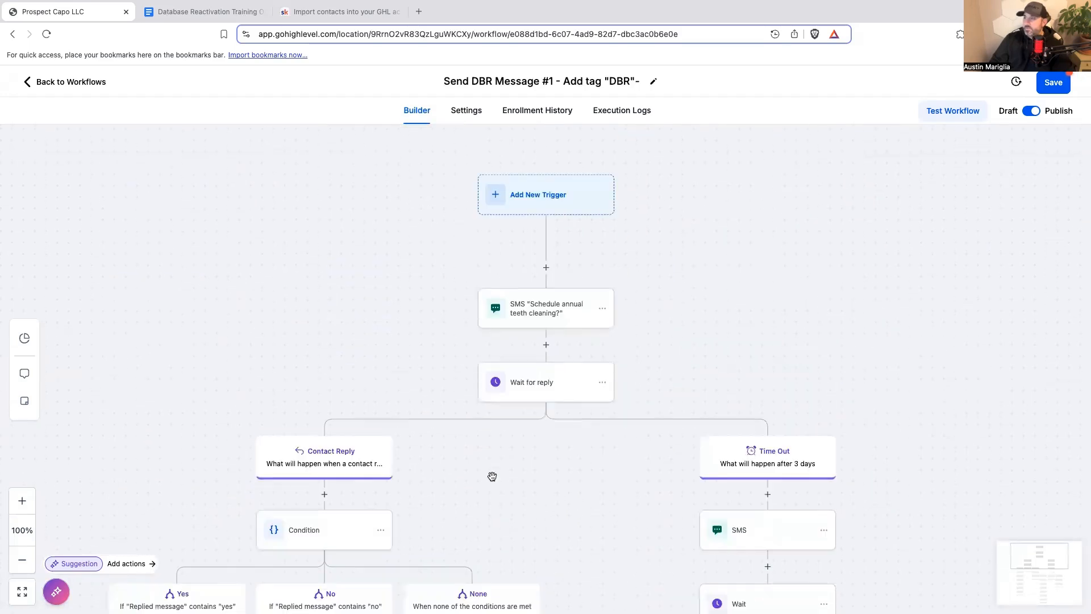
# Step: Review the opening SMS's message text and the Yes, No and None reply branches with their follow-up actions
pyautogui.click(576, 312)
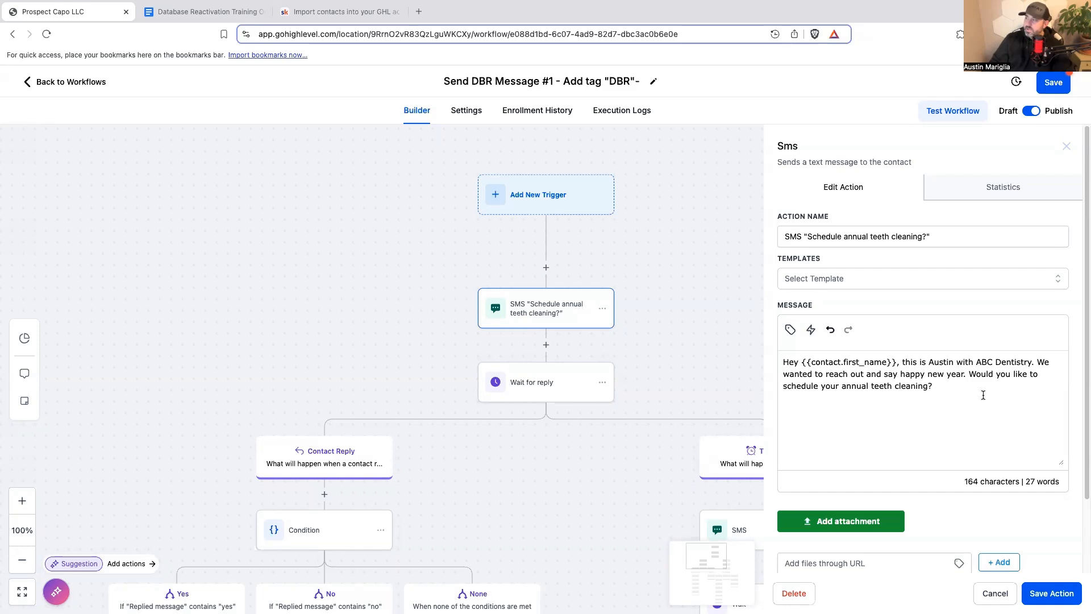
pyautogui.scroll(-1, 989, 392)
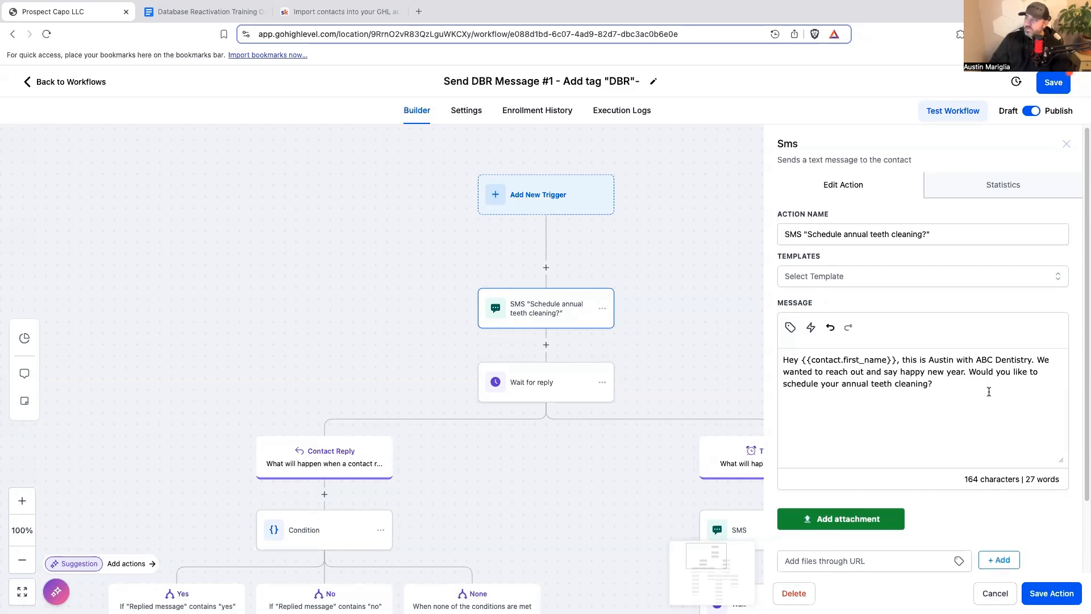
pyautogui.click(995, 593)
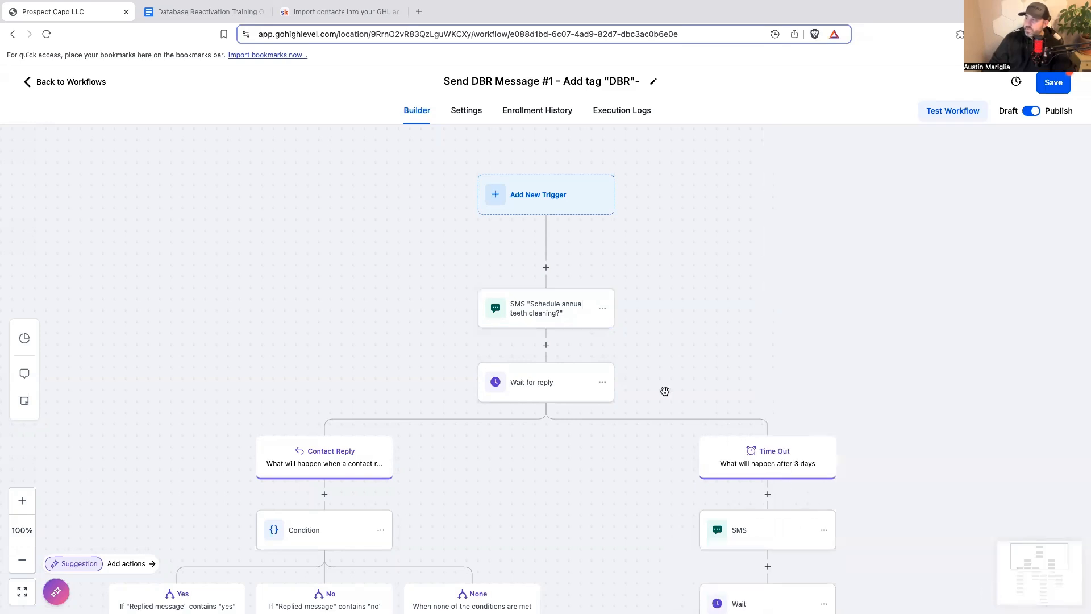
pyautogui.scroll(-2, 665, 390)
pyautogui.scroll(-4, 590, 367)
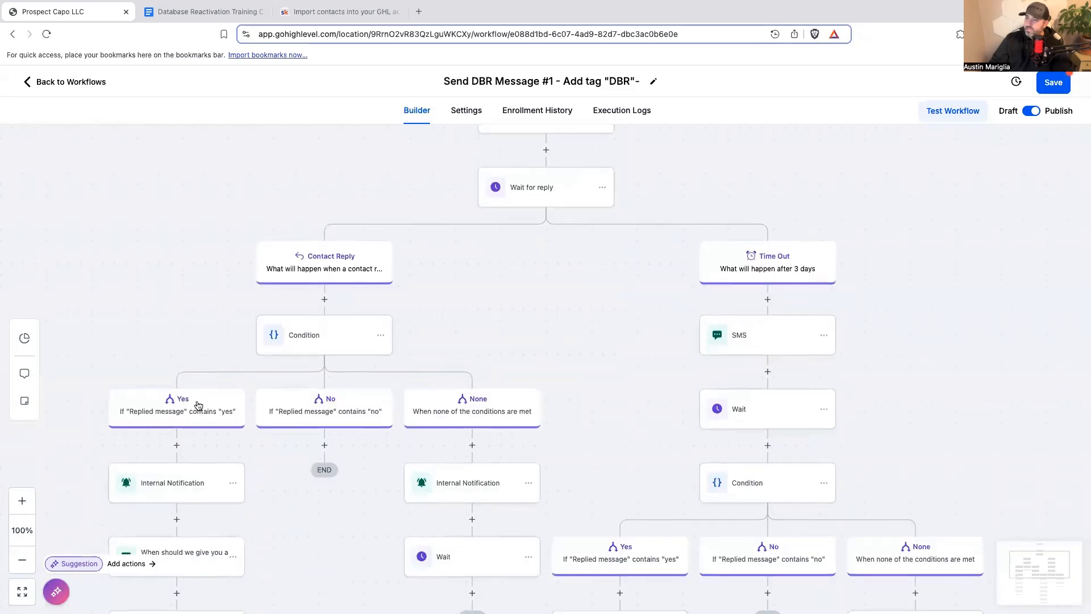
pyautogui.scroll(-3, 197, 402)
pyautogui.scroll(-3, 197, 402)
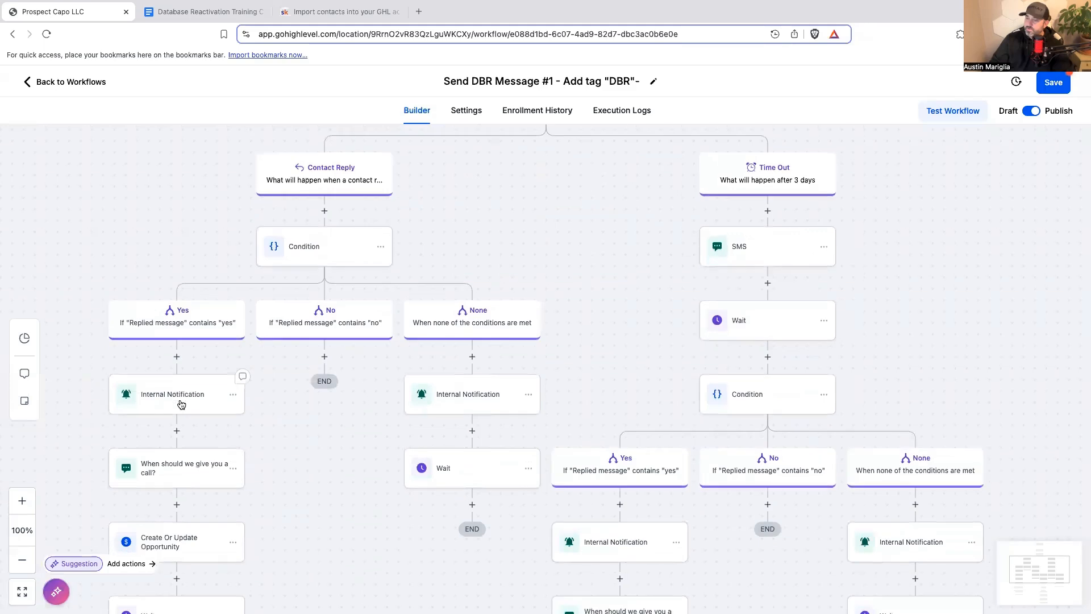
pyautogui.scroll(-2, 196, 355)
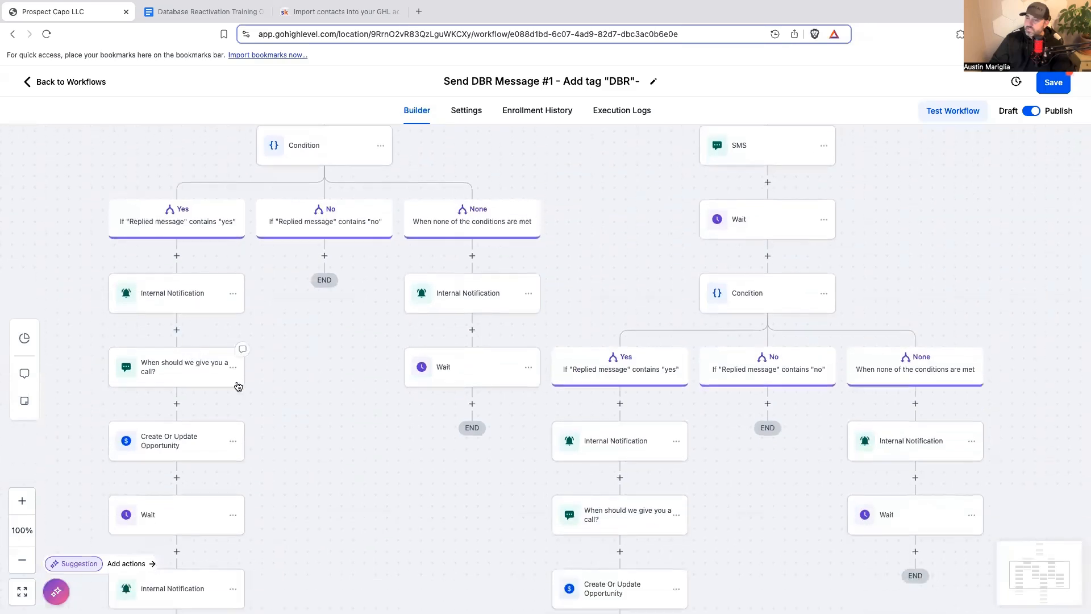
pyautogui.scroll(-1, 202, 367)
pyautogui.scroll(-1, 204, 370)
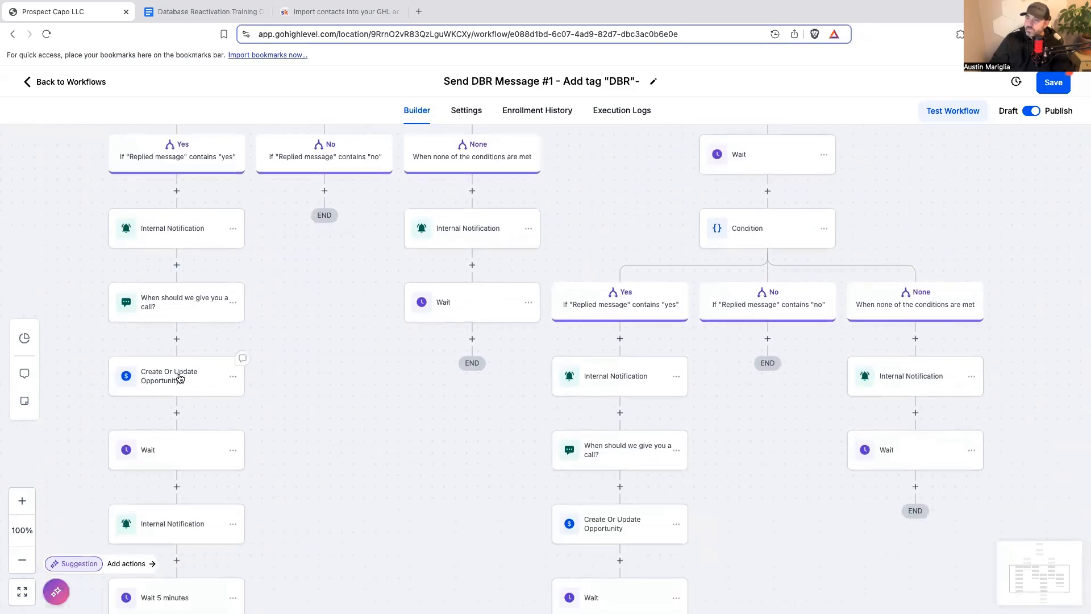
pyautogui.click(324, 191)
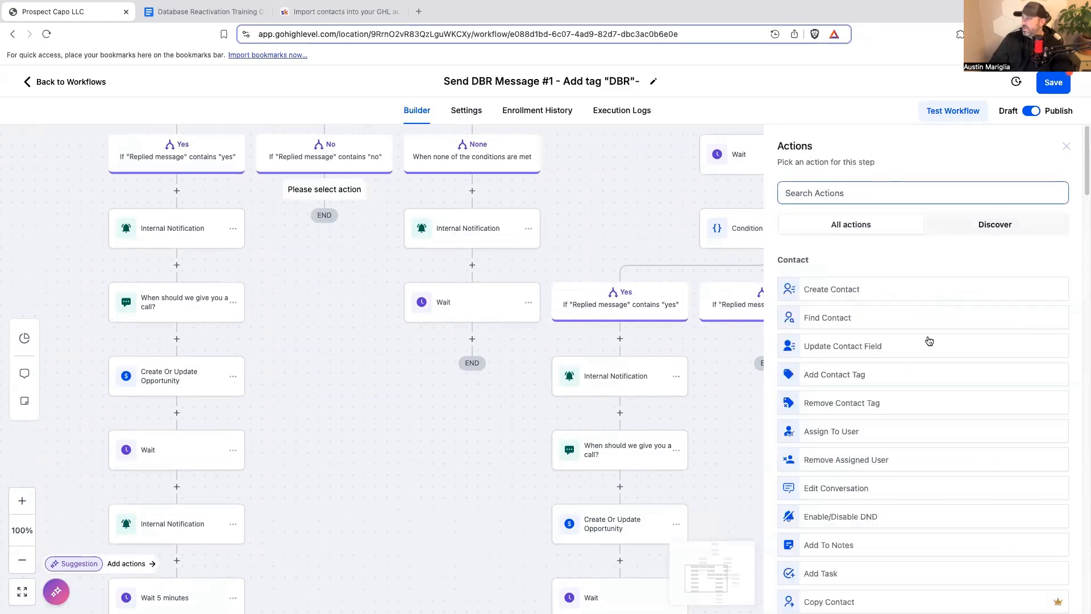
pyautogui.write('upd')
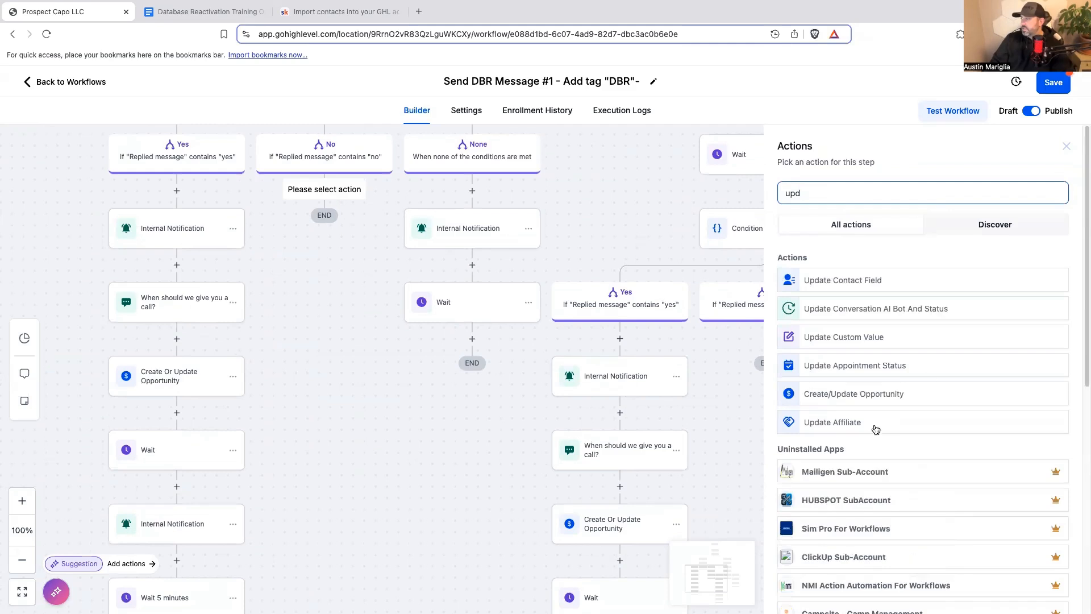
pyautogui.click(870, 394)
pyautogui.click(830, 266)
pyautogui.click(772, 312)
pyautogui.click(776, 309)
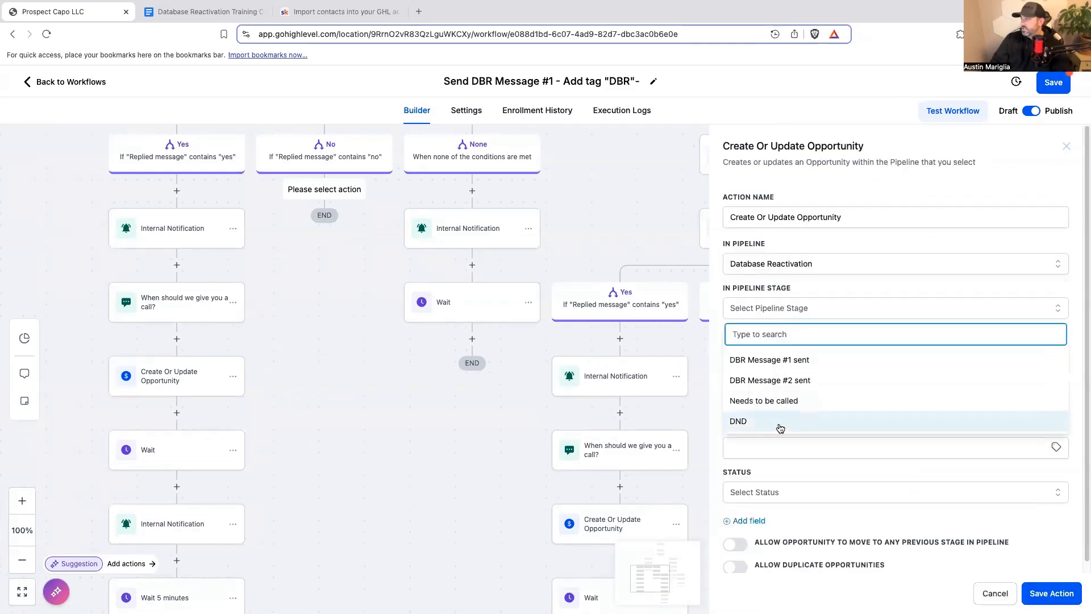
pyautogui.scroll(-1, 779, 427)
pyautogui.click(810, 266)
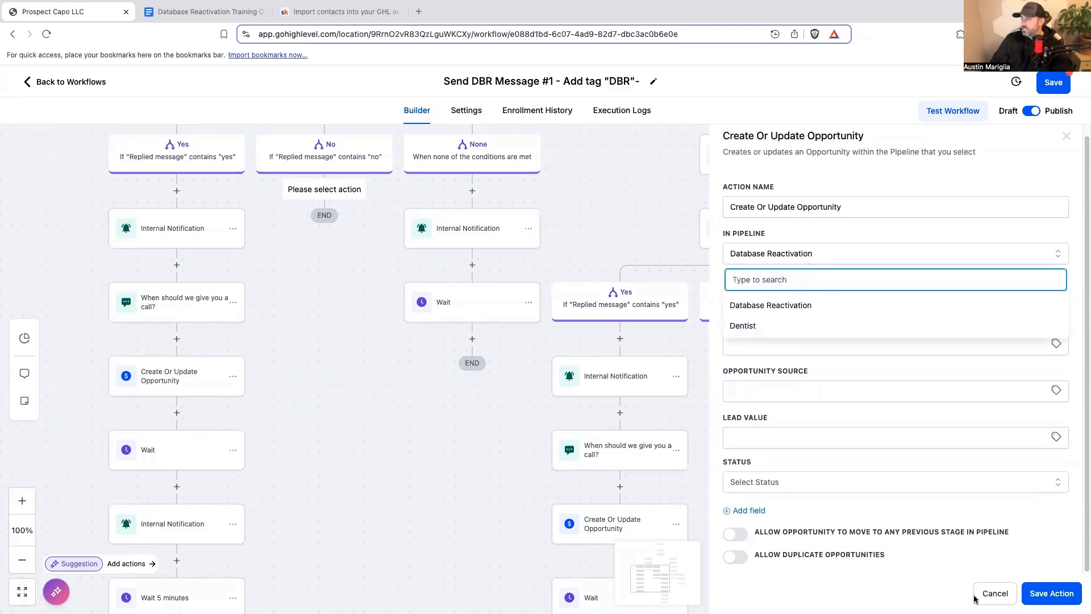
pyautogui.click(992, 592)
# Step: Add a Send SMS action to the No branch of the Condition on the Contact Reply side
pyautogui.scroll(3, 509, 503)
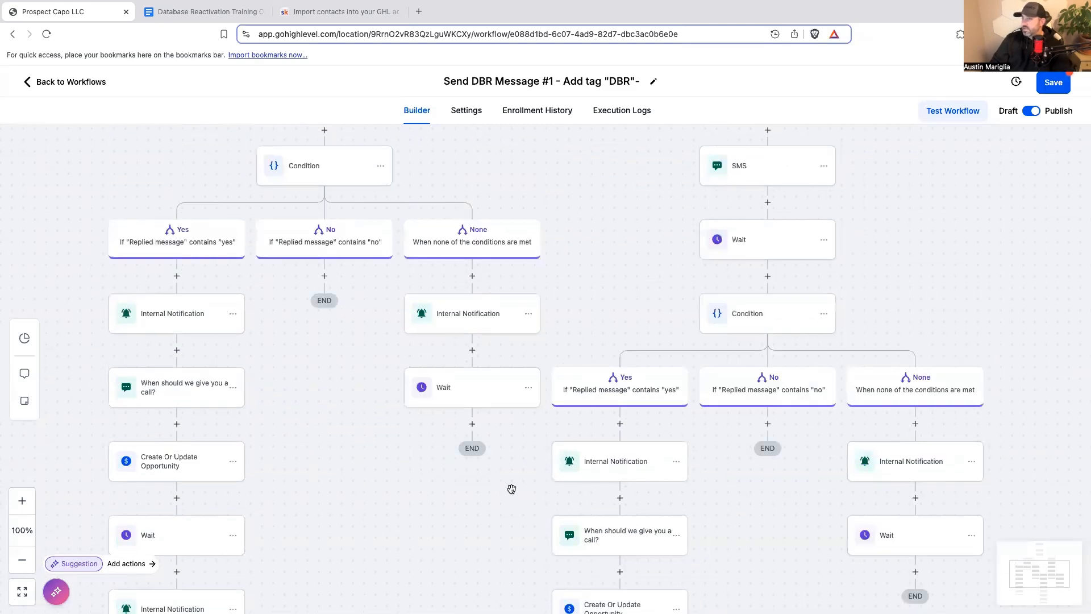
pyautogui.click(324, 276)
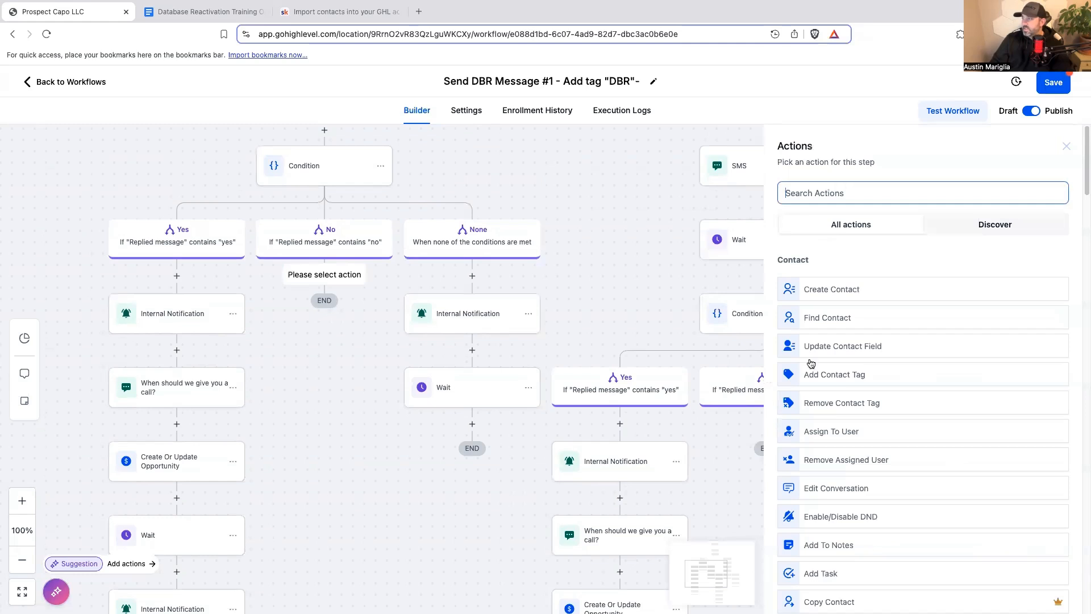
pyautogui.write('sms')
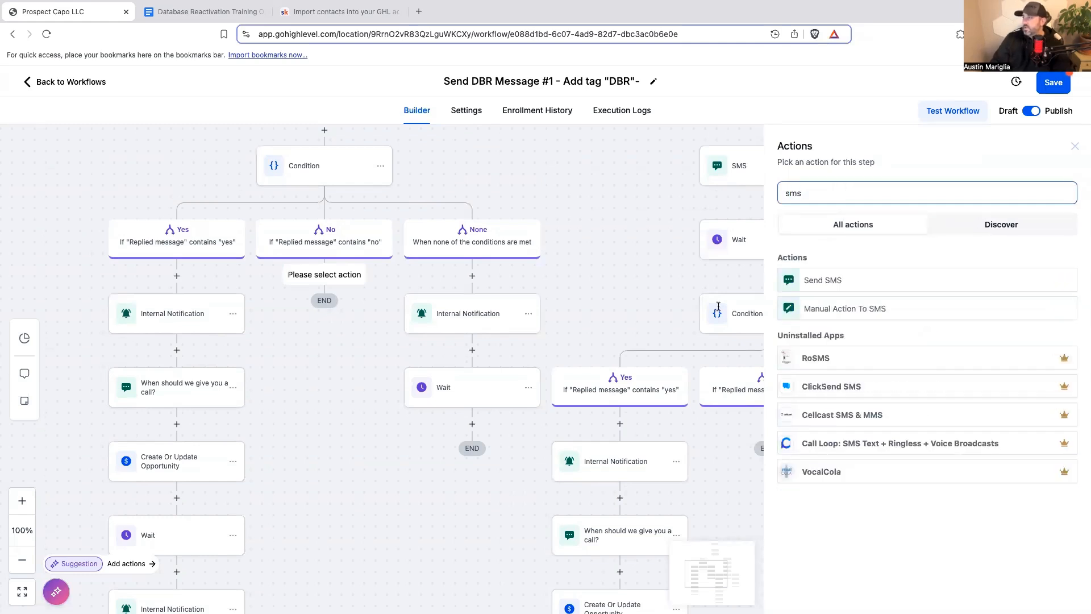
pyautogui.click(844, 280)
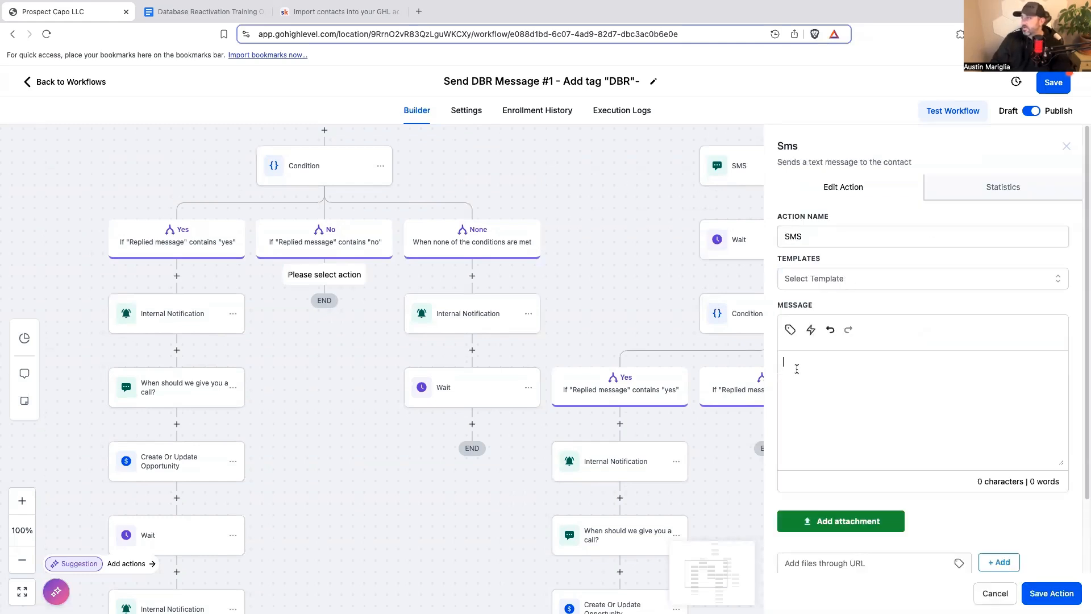
# Step: Write "That is no problem at all, would it be ok with we followed up in a few months to see if anything has changed?" and save
pyautogui.write('That is not ')
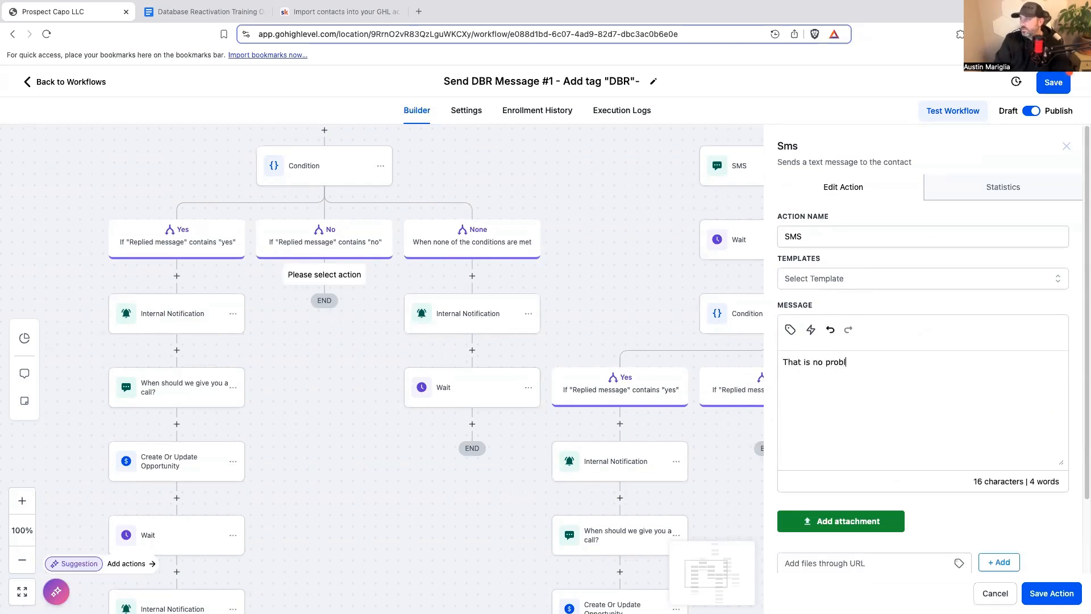
pyautogui.write('roblem at all, wou')
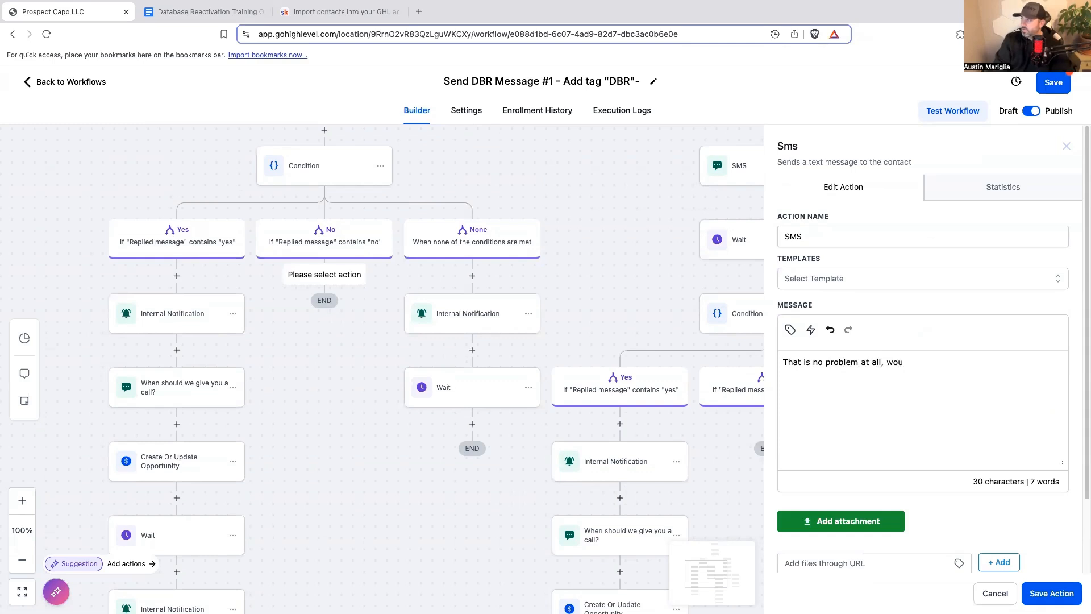
pyautogui.write('ld it be ok ')
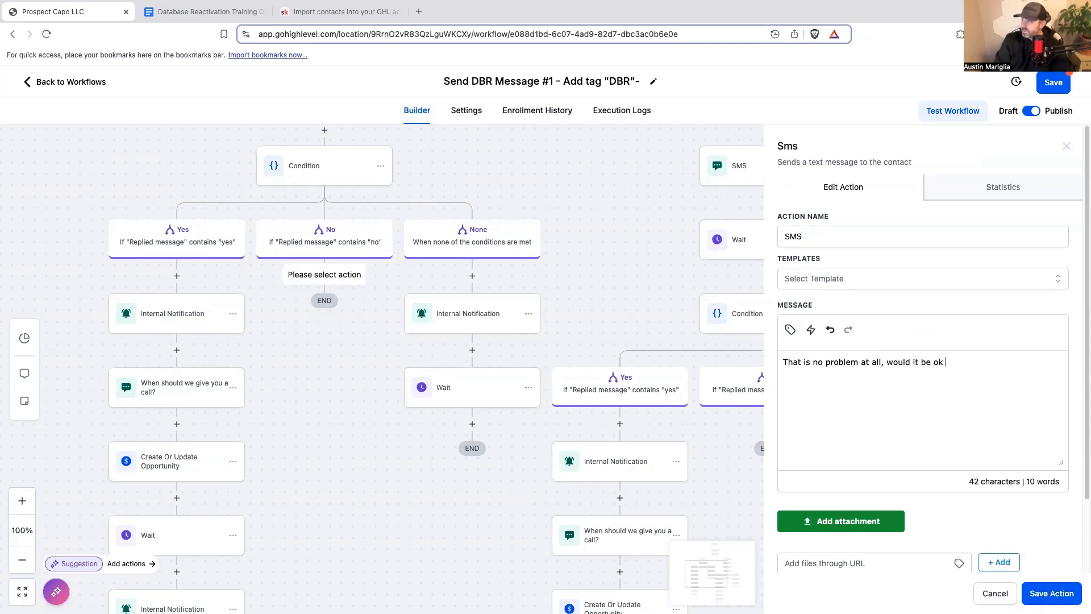
pyautogui.write('with we followed up in a few months to see if anyt')
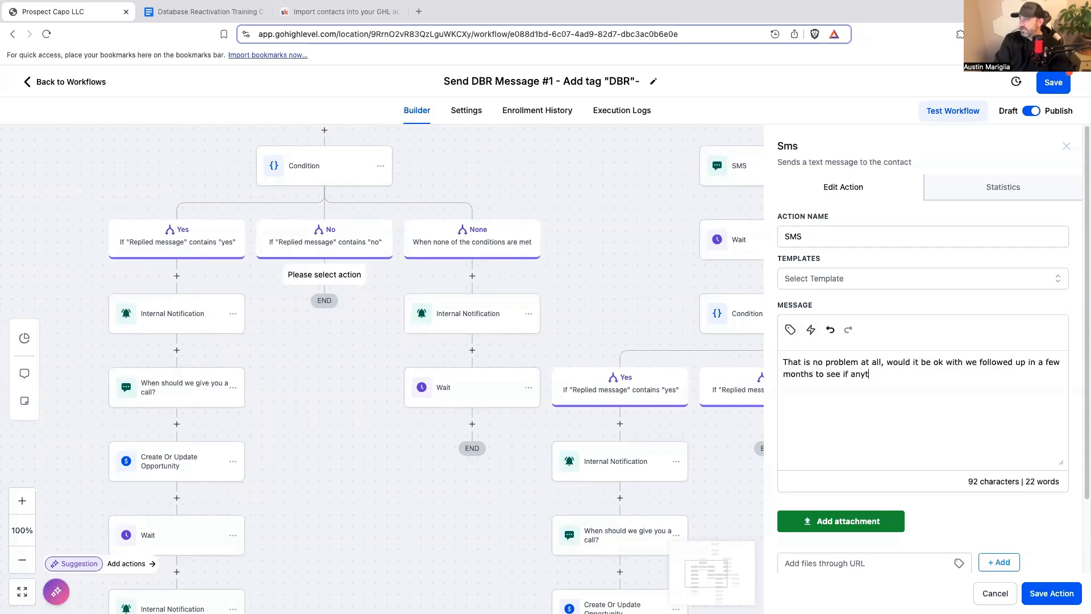
pyautogui.write('hing has changed?')
pyautogui.click(1037, 598)
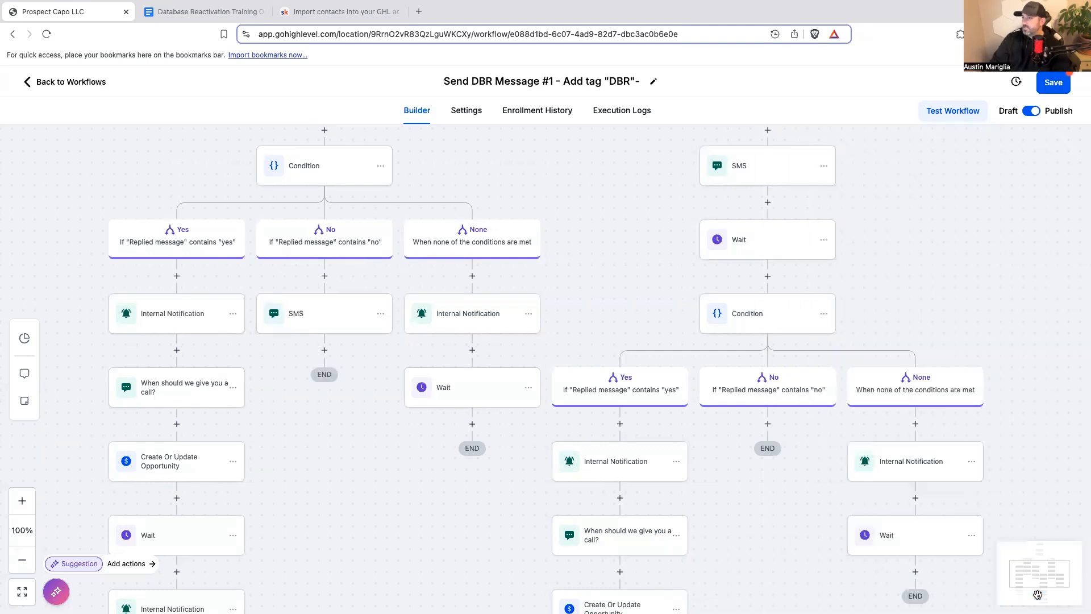
# Step: Rename the No branch's SMS action to "SMS can we follow up" and save it
pyautogui.click(325, 349)
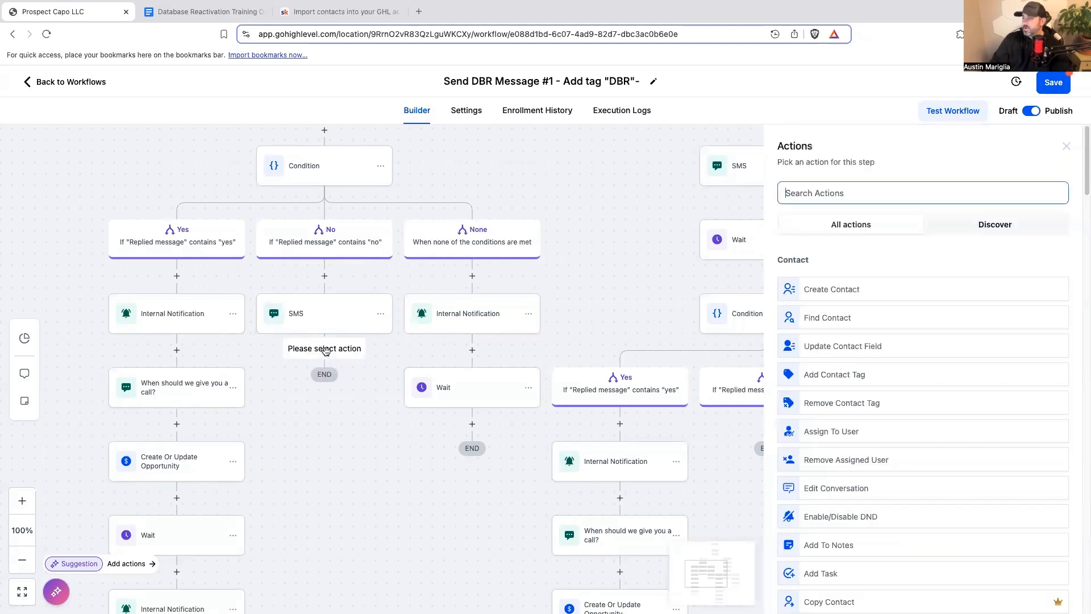
pyautogui.write('wa')
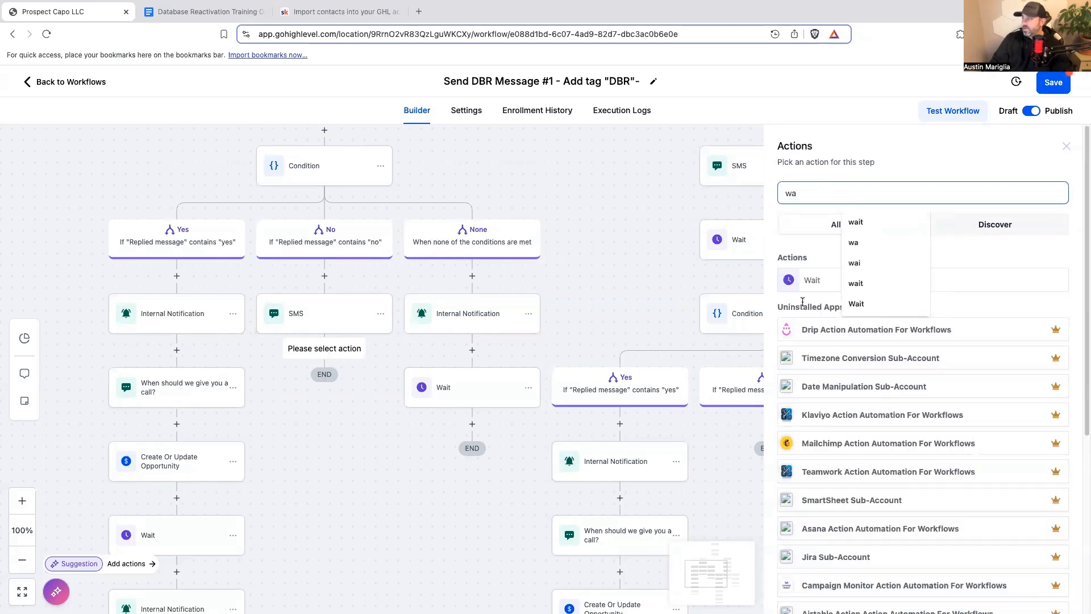
pyautogui.click(341, 324)
pyautogui.write('can we fo')
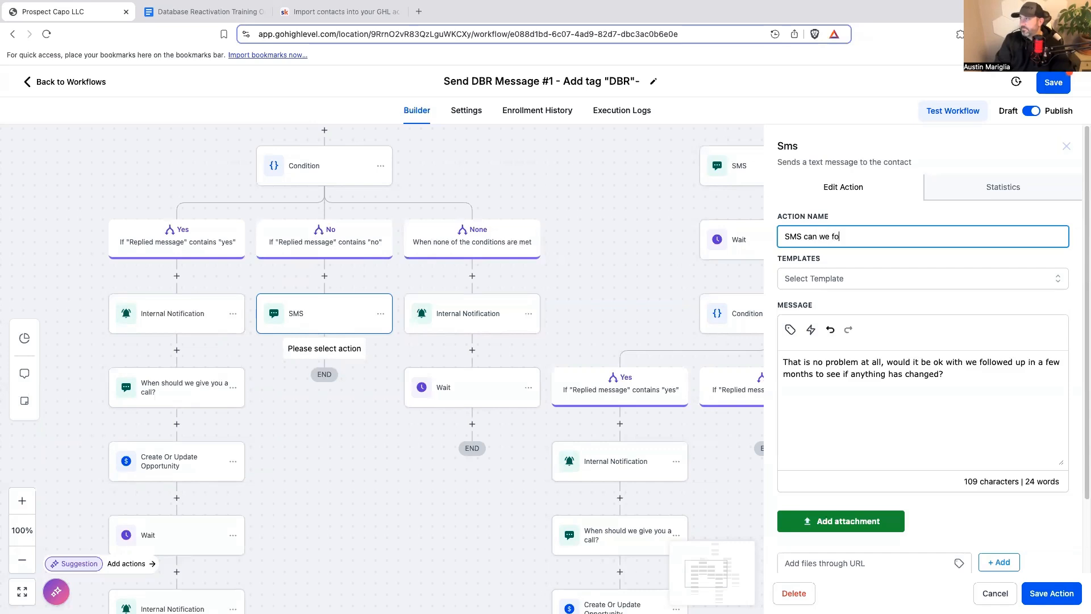
pyautogui.write('llow up')
pyautogui.click(1052, 592)
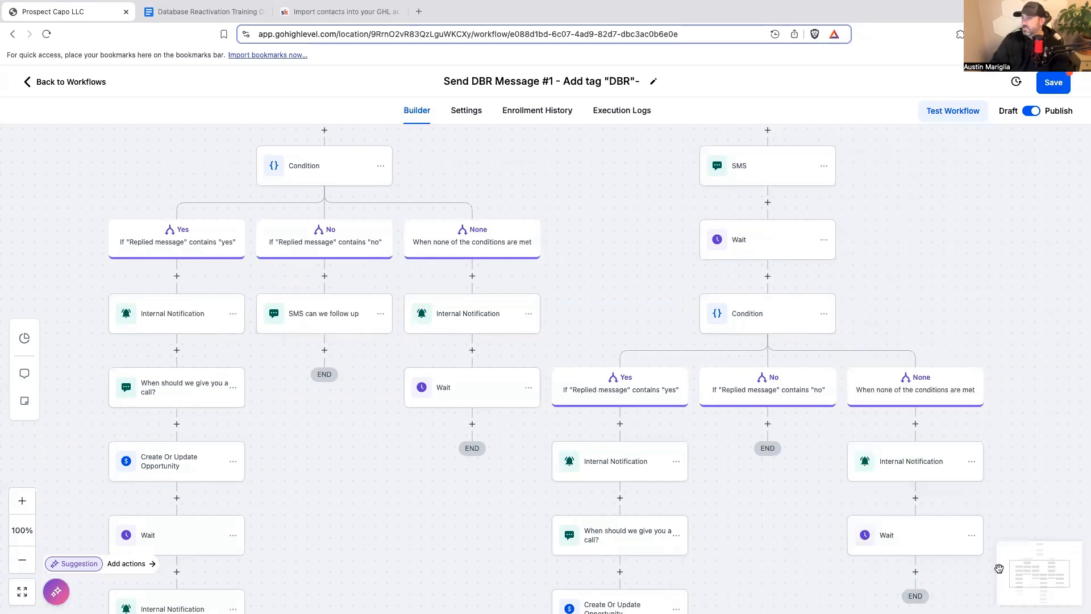
# Step: Add a Wait action after "SMS can we follow up" that waits for a contact reply to that SMS
pyautogui.click(325, 350)
pyautogui.write('wait')
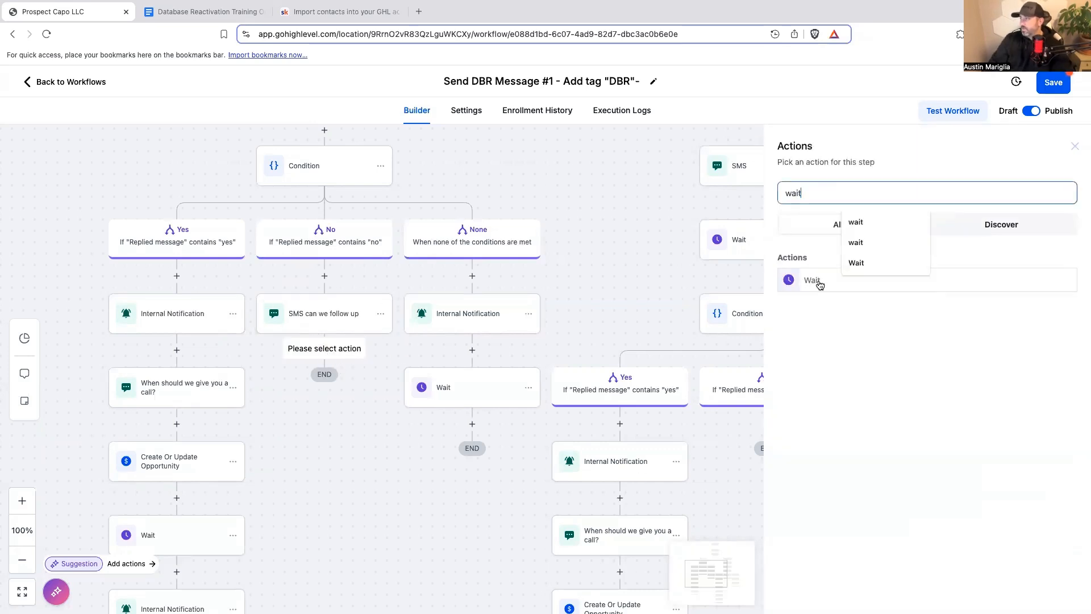
pyautogui.click(819, 283)
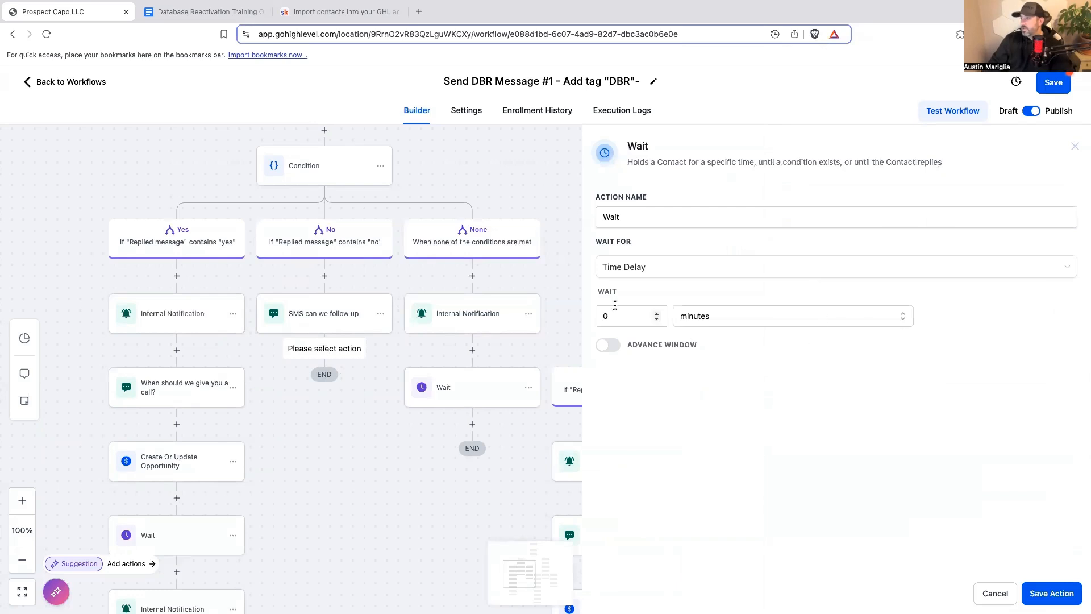
pyautogui.click(638, 275)
pyautogui.click(665, 343)
pyautogui.click(675, 315)
pyautogui.click(664, 387)
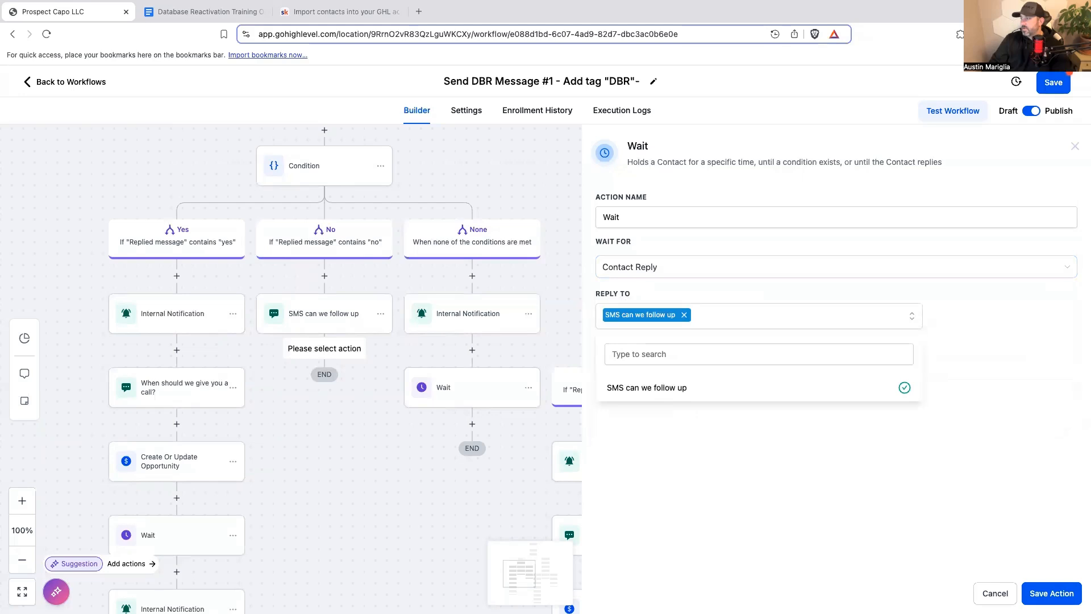
pyautogui.click(1044, 591)
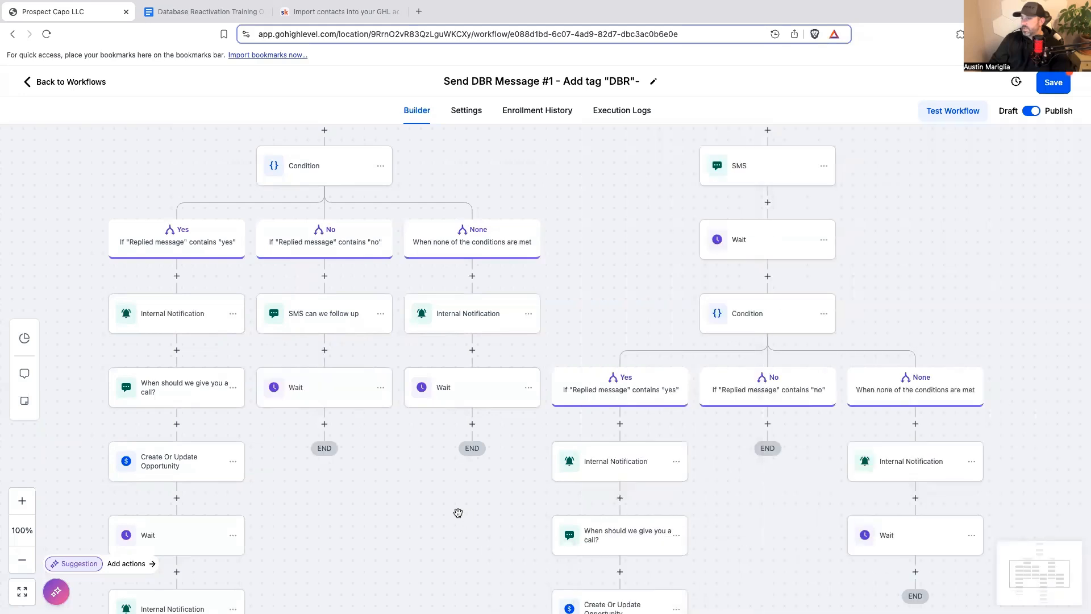
# Step: Add an If/Else condition below the new wait in the No branch and name its first branch "Yes"
pyautogui.scroll(-2, 480, 504)
pyautogui.scroll(-2, 481, 504)
pyautogui.click(324, 361)
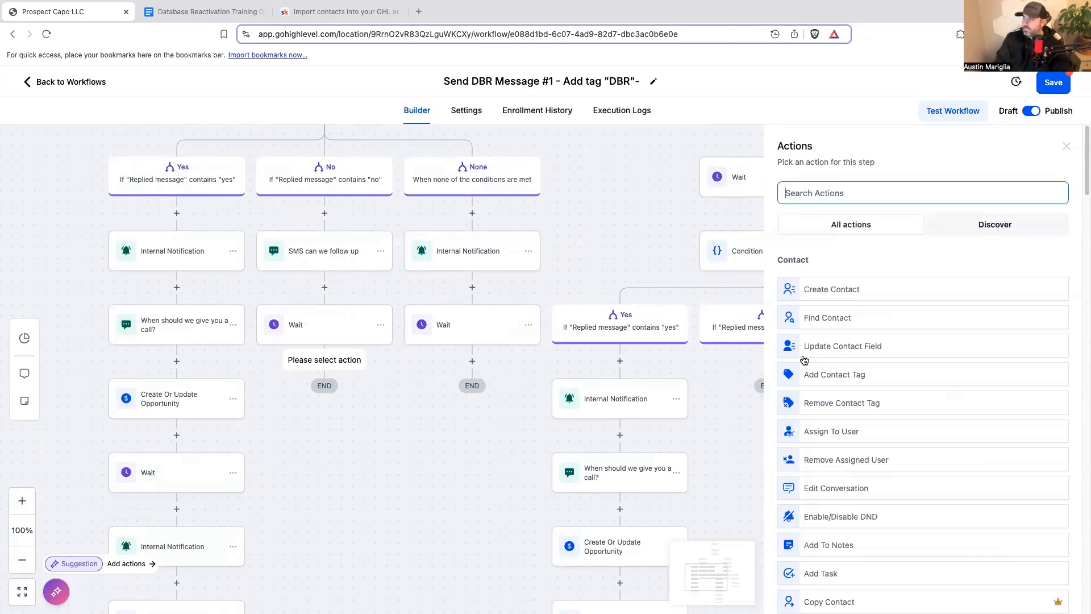
pyautogui.write('if')
pyautogui.click(819, 277)
pyautogui.doubleClick(682, 361)
pyautogui.click(682, 361)
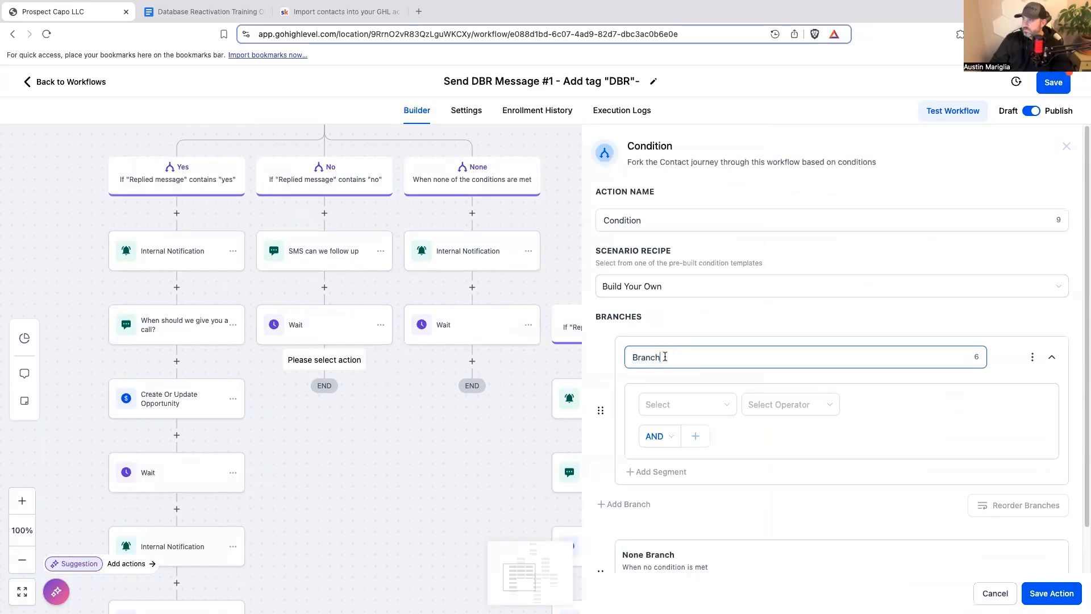
pyautogui.doubleClick(665, 357)
pyautogui.write('Yes')
# Step: Set the Yes branch rule to Replied message Contains "yes"
pyautogui.click(687, 404)
pyautogui.click(702, 479)
pyautogui.click(762, 406)
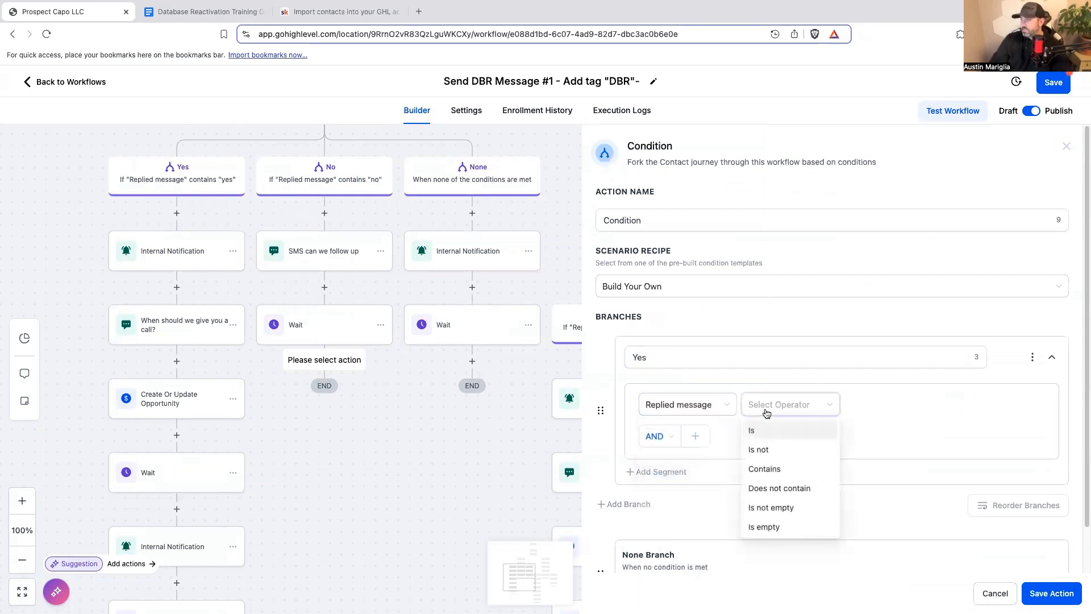
pyautogui.click(782, 473)
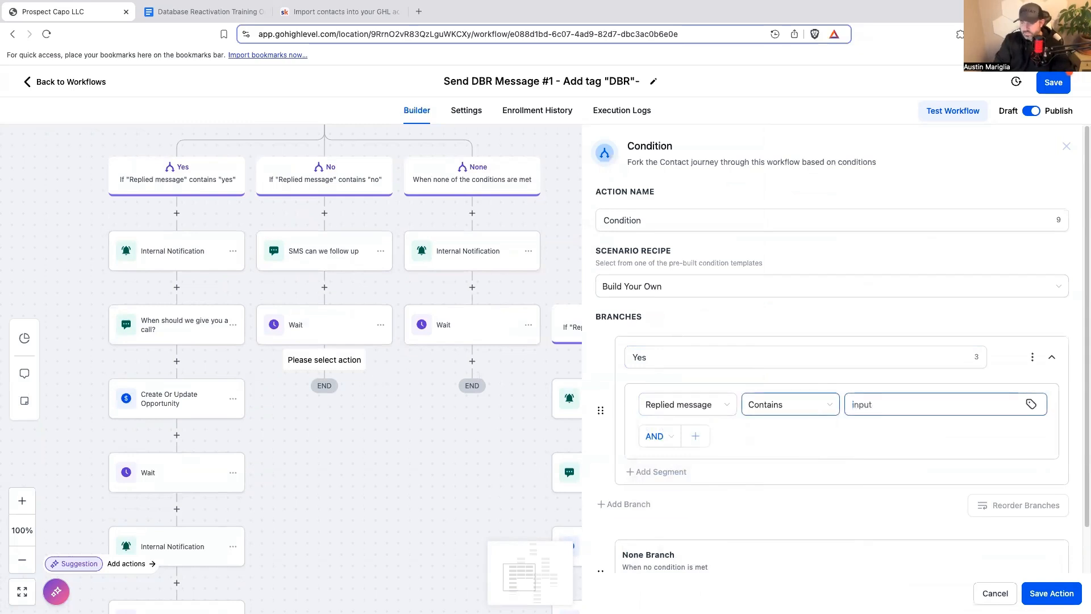
pyautogui.write('yes')
# Step: Add a second branch named "No" with the rule Replied message Contains "no", and save the condition action
pyautogui.click(664, 506)
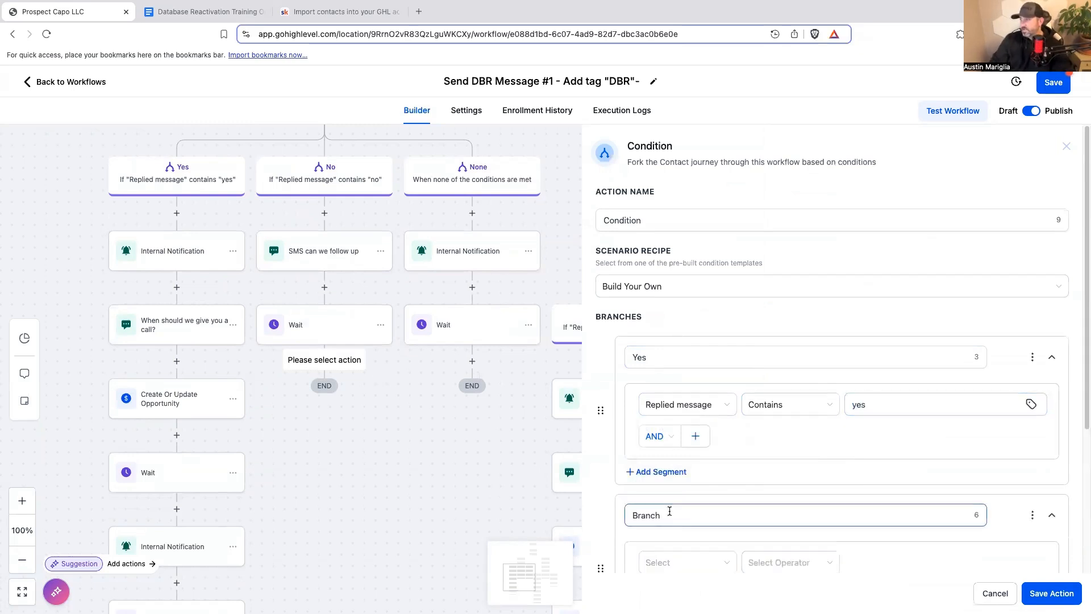
pyautogui.doubleClick(675, 516)
pyautogui.write('N')
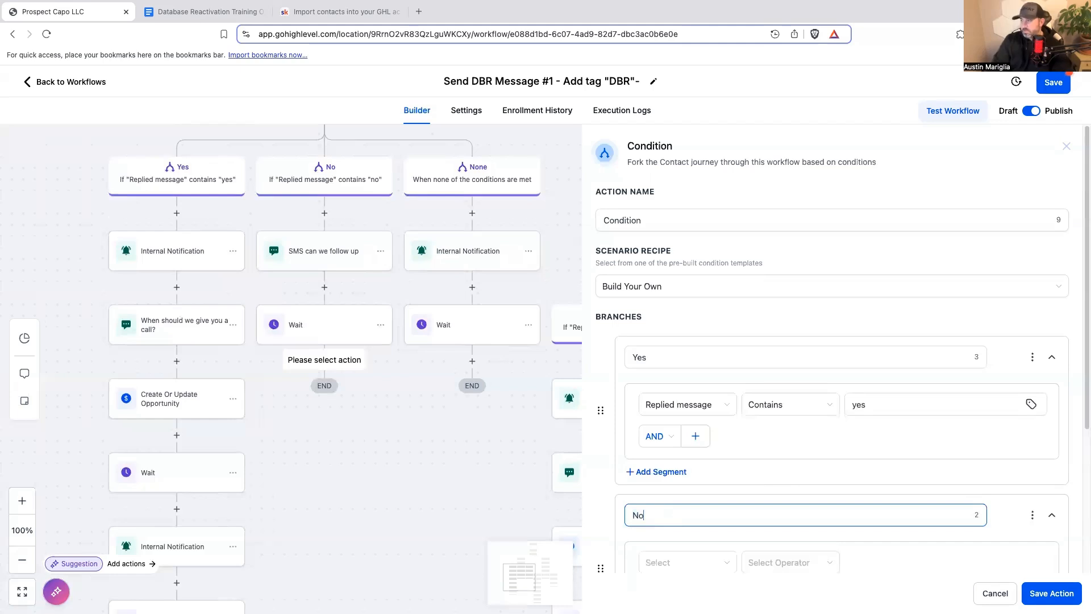
pyautogui.write('o')
pyautogui.scroll(-3, 675, 489)
pyautogui.click(688, 365)
pyautogui.click(676, 438)
pyautogui.click(790, 365)
pyautogui.click(762, 426)
pyautogui.click(857, 372)
pyautogui.write('no')
pyautogui.click(1050, 592)
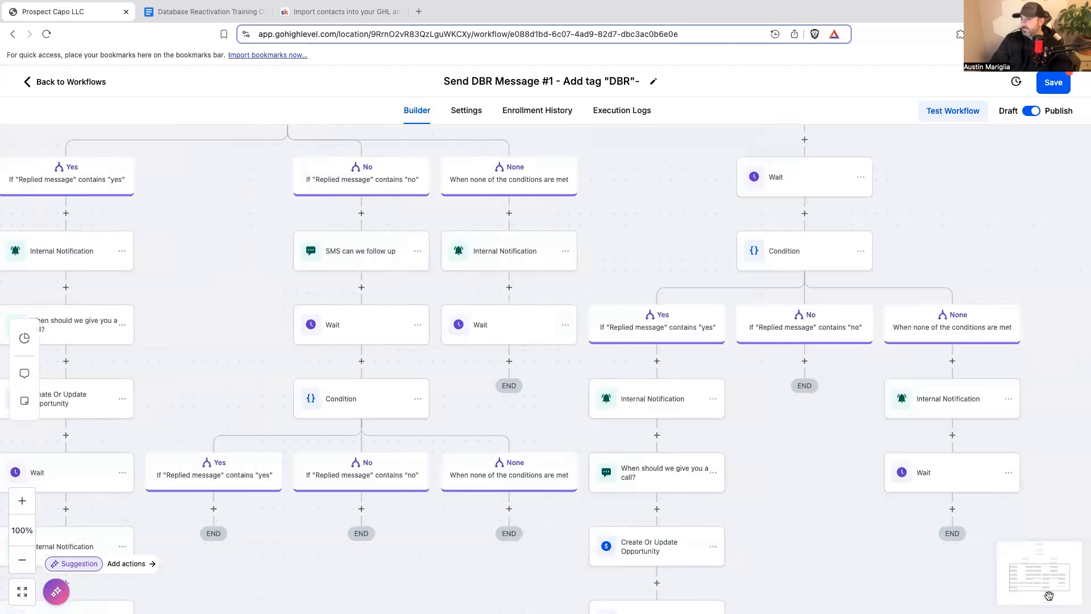
# Step: Save the workflow with the new follow-up condition
pyautogui.scroll(-1, 541, 457)
pyautogui.scroll(-1, 506, 490)
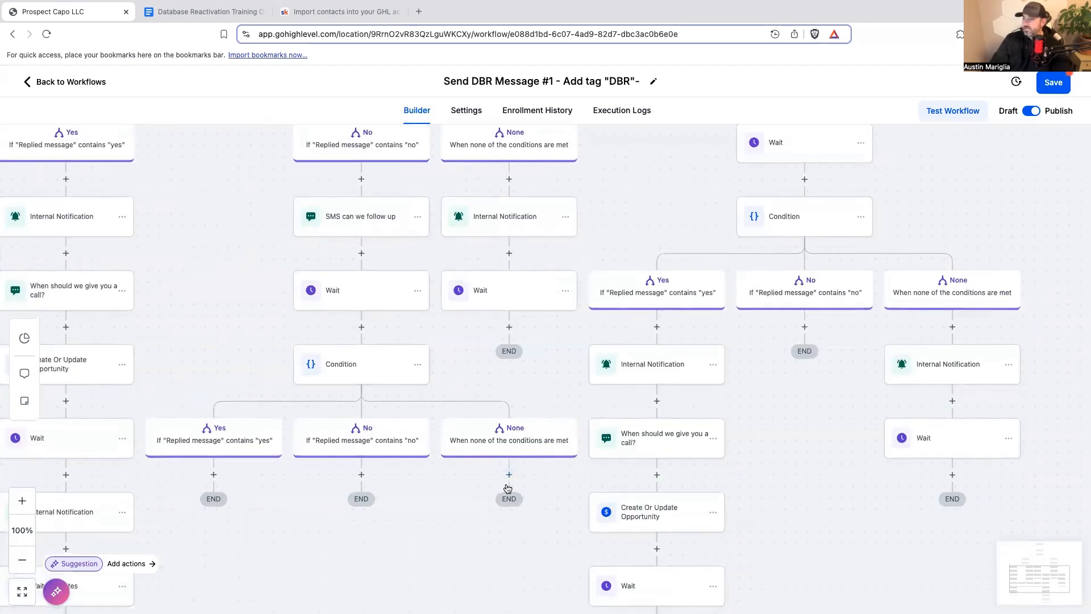
pyautogui.click(1052, 85)
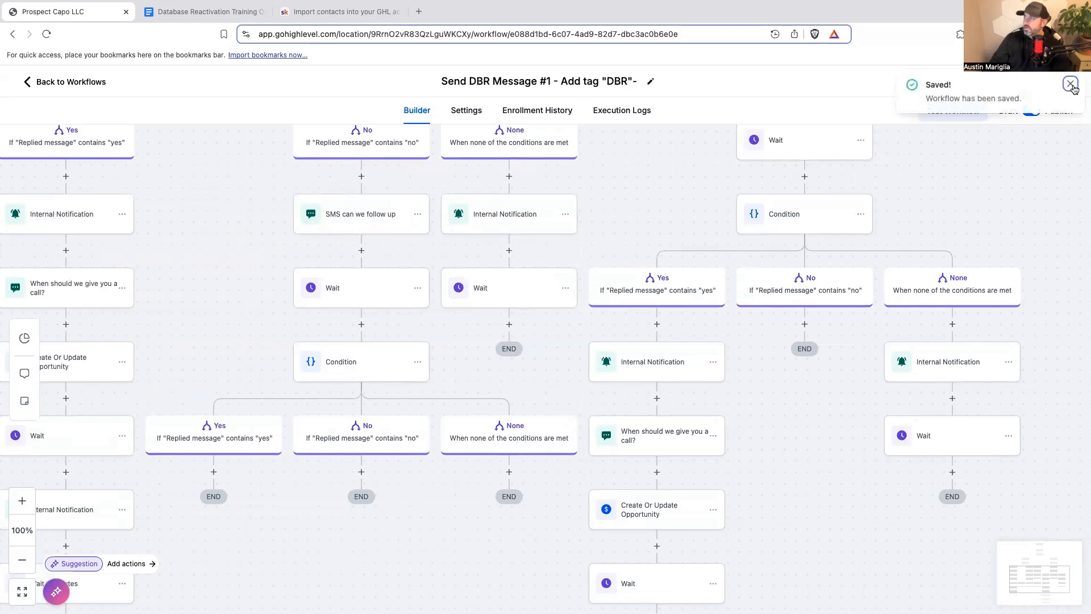
# Step: Add the stages "No" and "Follow up later" to the Database Reactivation opportunities pipeline and save it
pyautogui.click(67, 82)
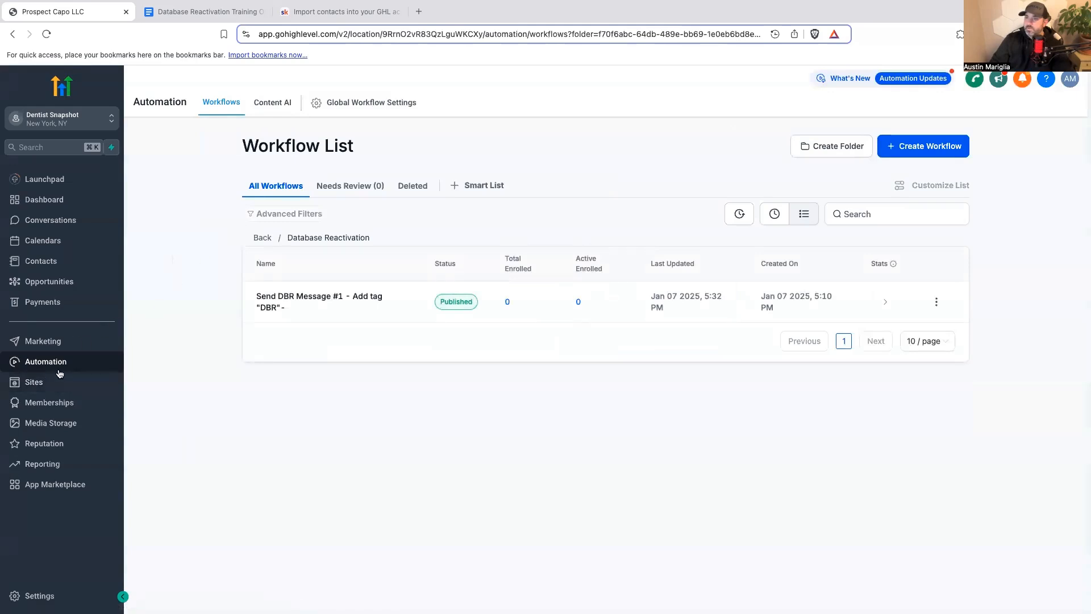
pyautogui.click(67, 281)
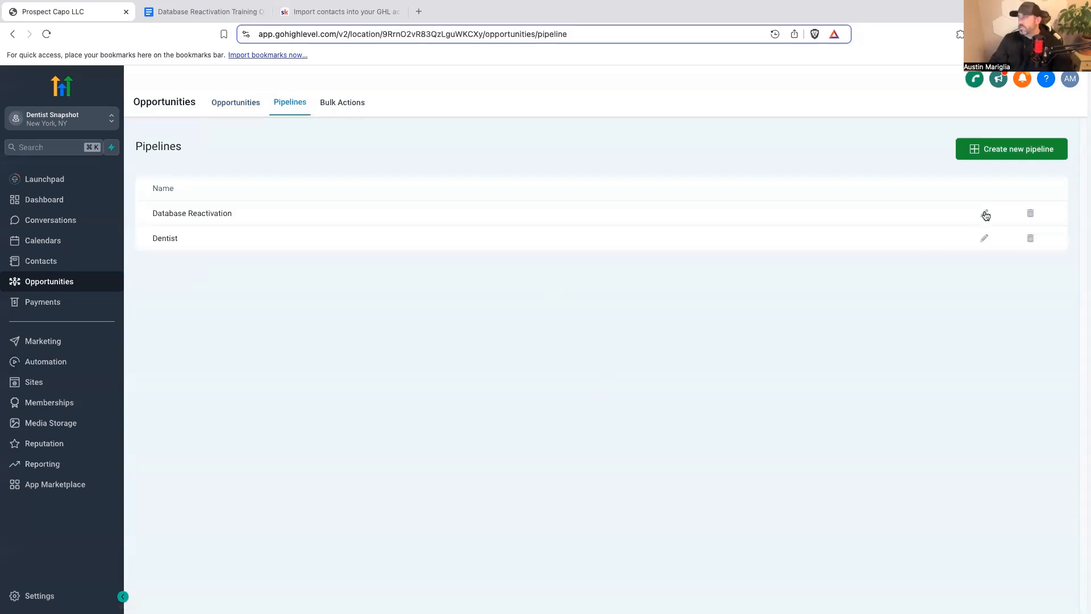
pyautogui.click(986, 216)
pyautogui.click(405, 324)
pyautogui.click(454, 329)
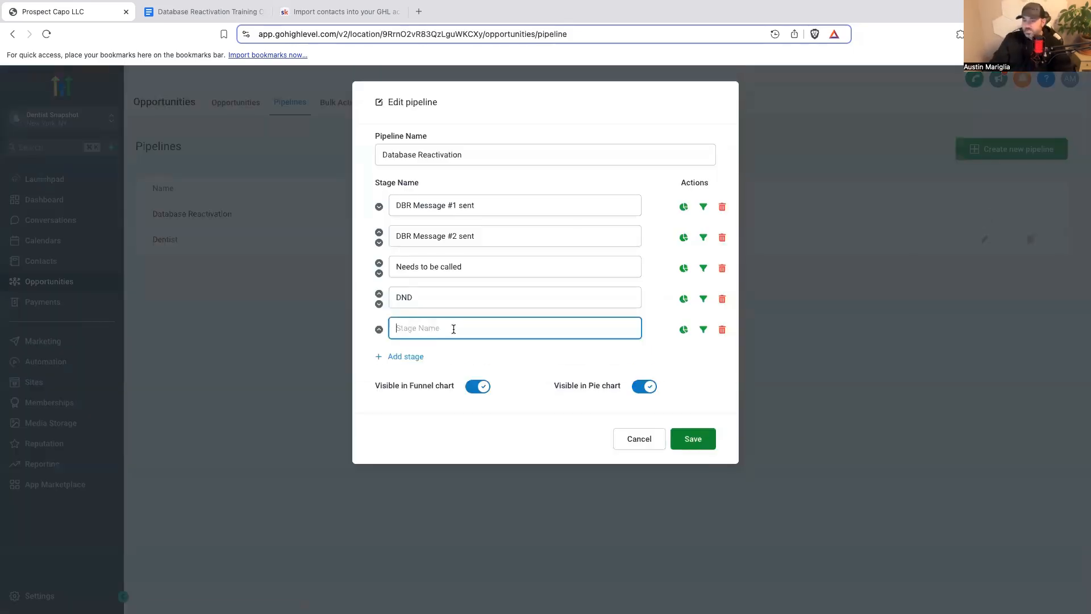
pyautogui.write('No')
pyautogui.click(414, 357)
pyautogui.write('Follow up later')
pyautogui.click(693, 469)
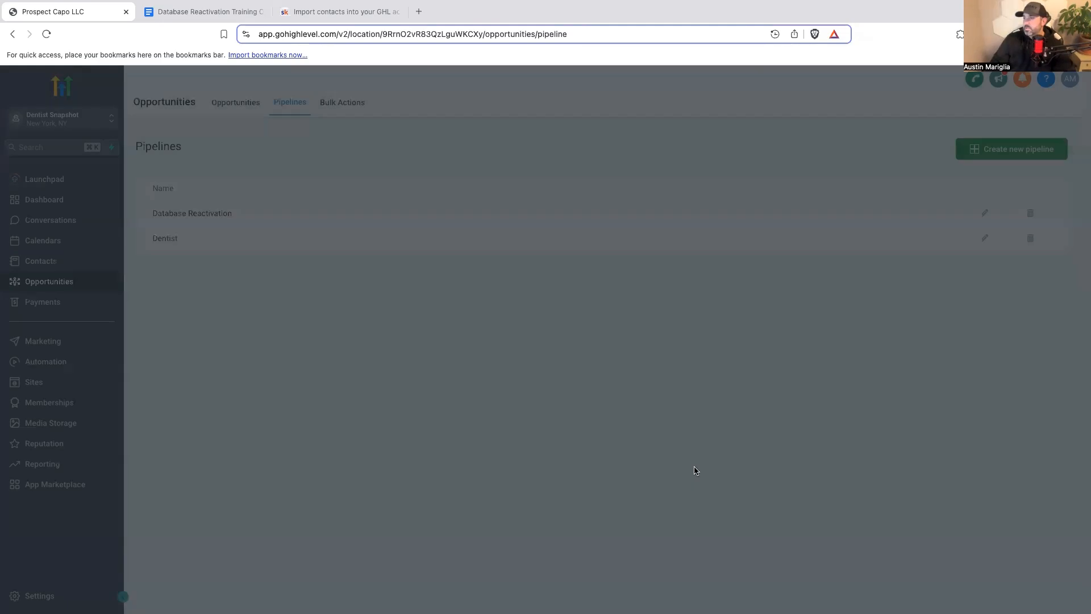
# Step: Reopen the "Send DBR Message #1" workflow from the Database Reactivation automation folder
pyautogui.click(49, 363)
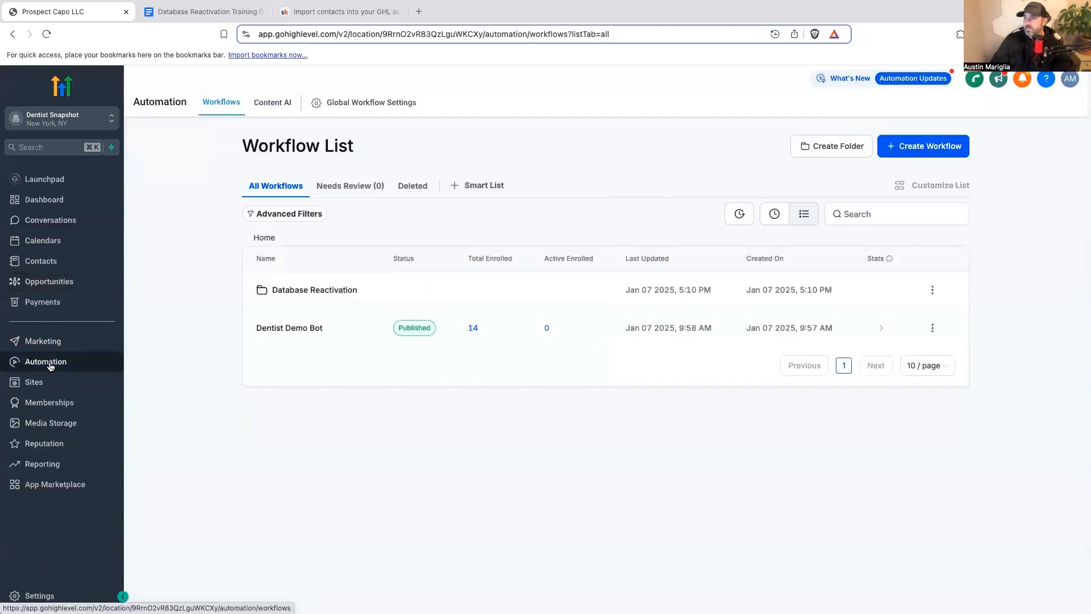
pyautogui.click(335, 291)
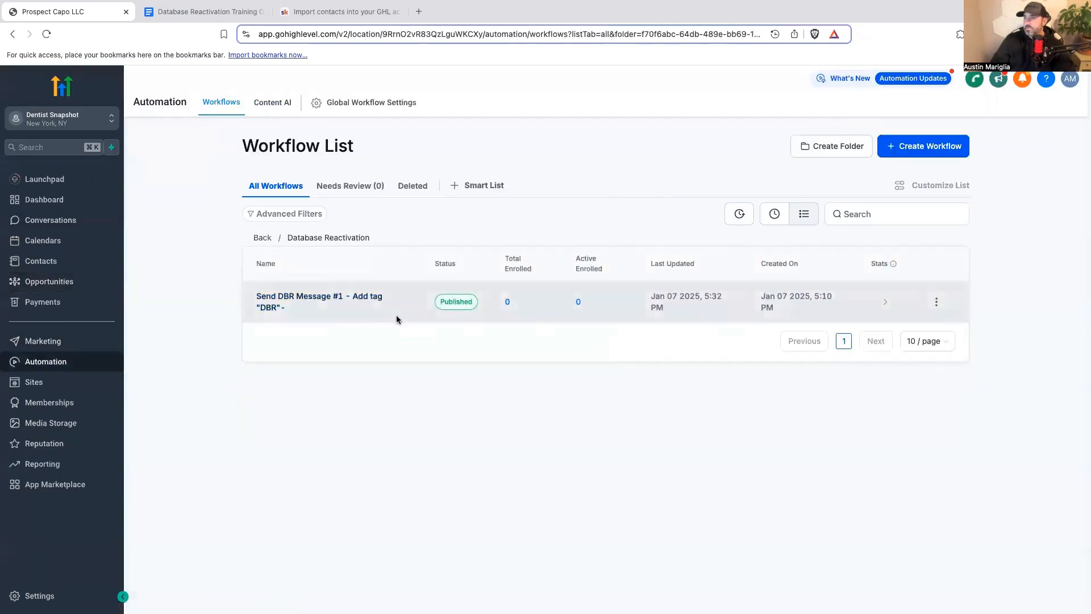
pyautogui.click(320, 298)
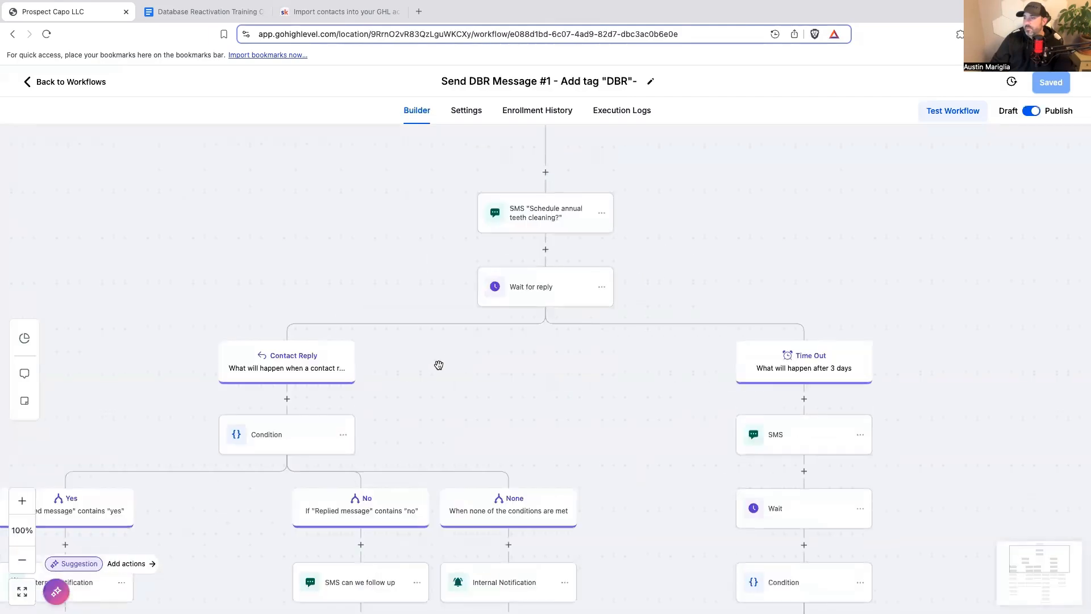
# Step: Under the follow-up condition's Yes branch, add a Create/Update Opportunity action for pipeline Database Reactivation, stage Follow up later
pyautogui.click(22, 561)
pyautogui.click(22, 561)
pyautogui.click(21, 560)
pyautogui.scroll(1, 420, 511)
pyautogui.scroll(-5, 420, 511)
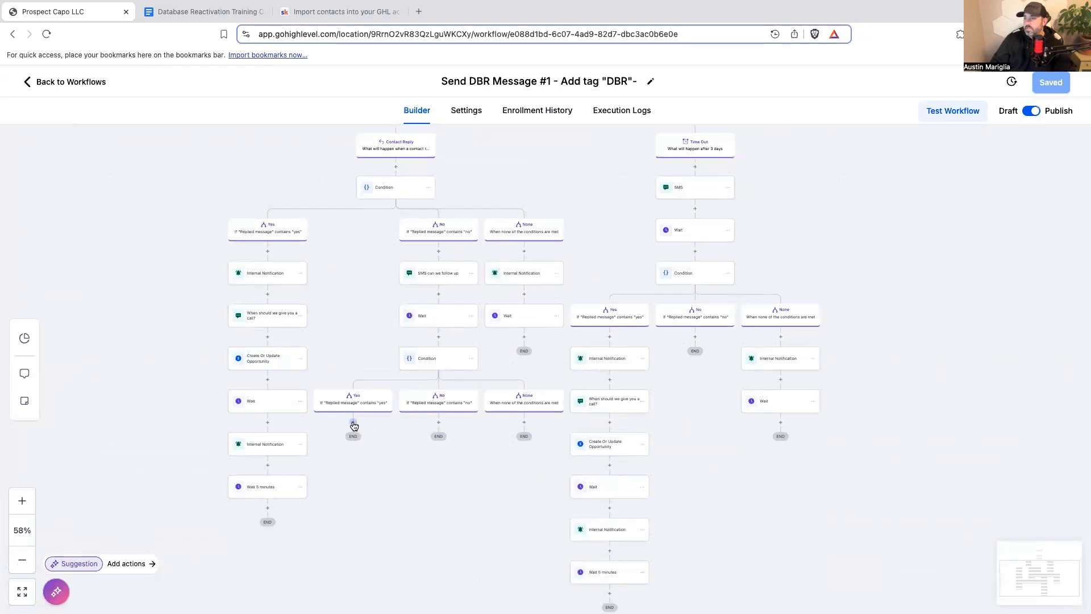
pyautogui.click(354, 423)
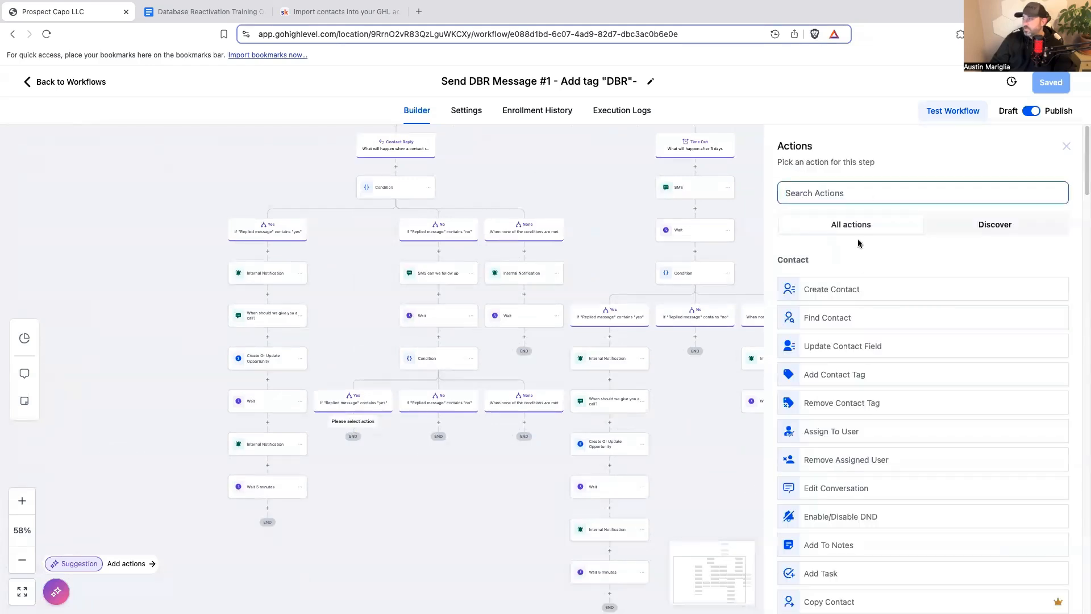
pyautogui.write('upd')
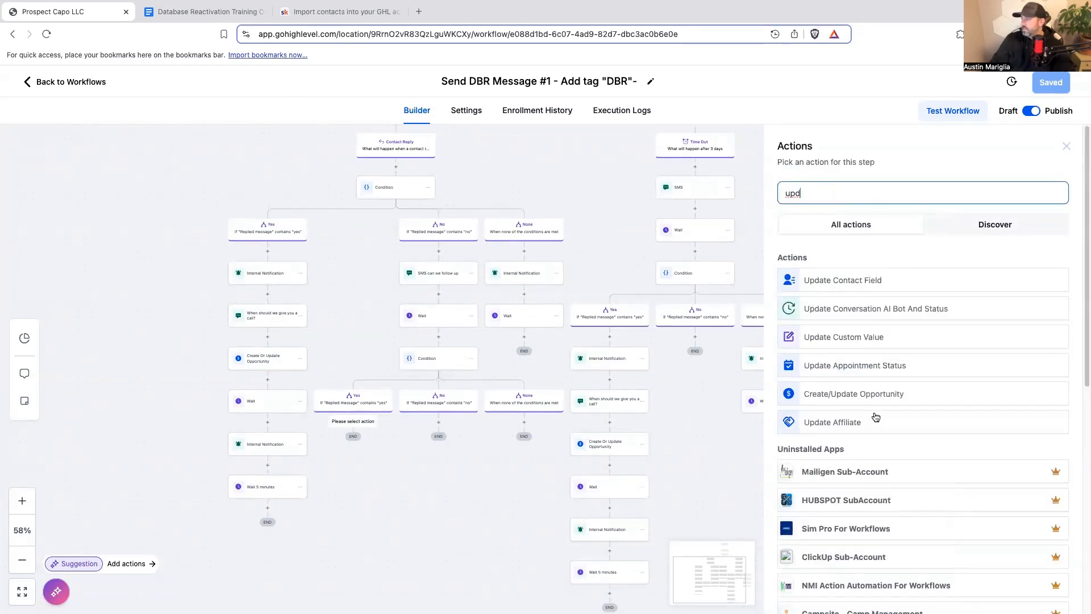
pyautogui.click(877, 395)
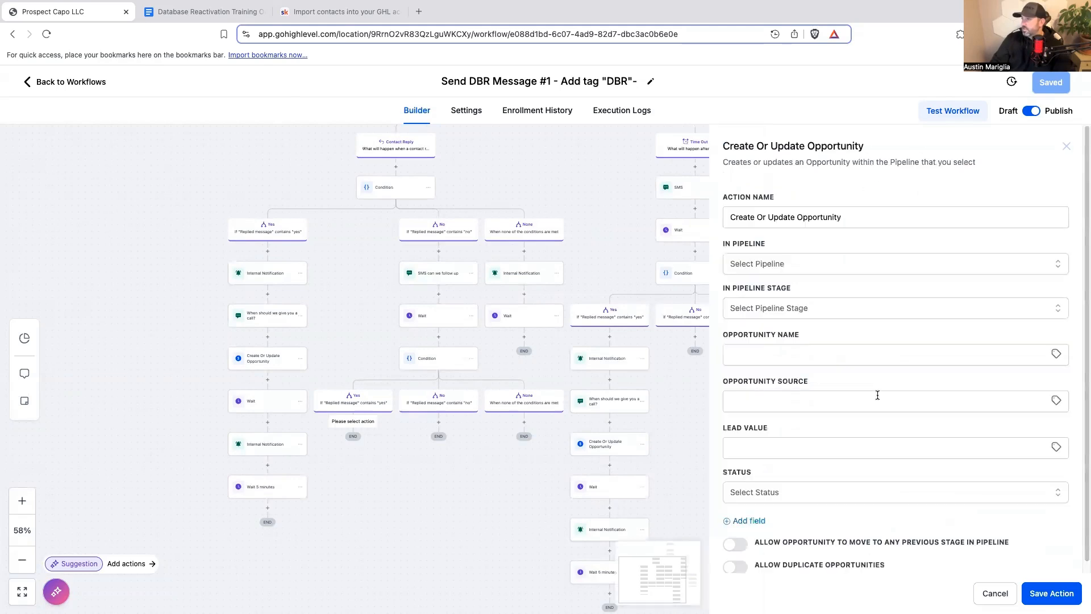
pyautogui.click(806, 276)
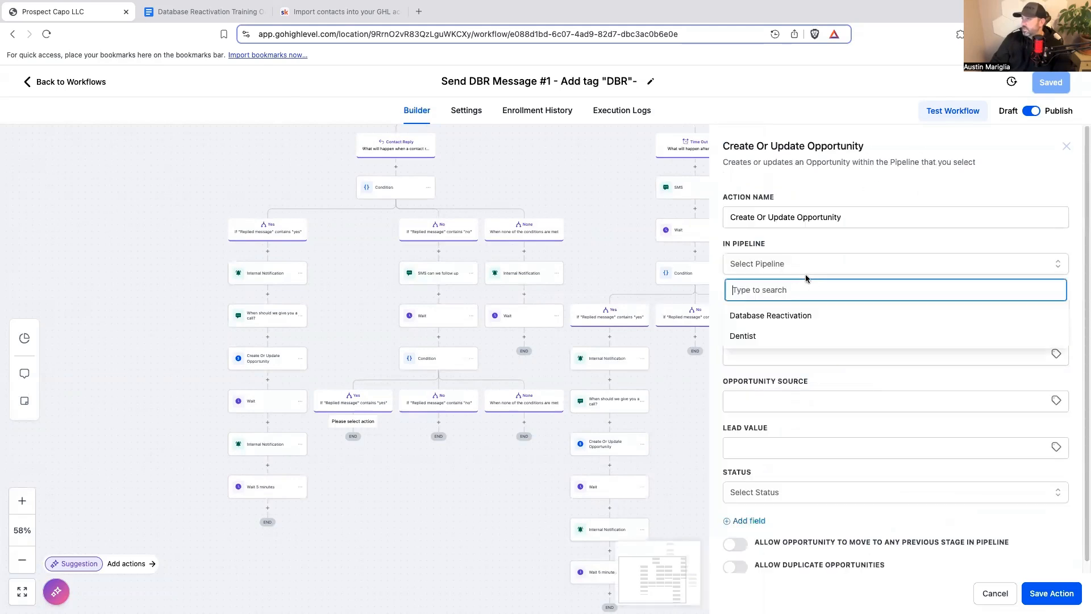
pyautogui.click(801, 314)
pyautogui.click(798, 309)
pyautogui.click(794, 461)
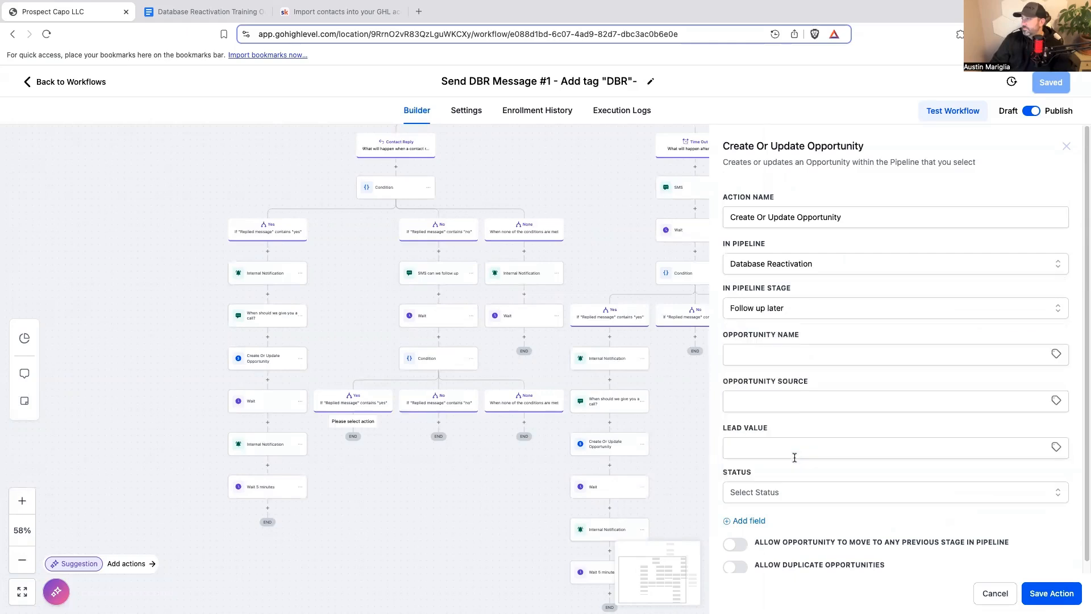
pyautogui.click(1052, 593)
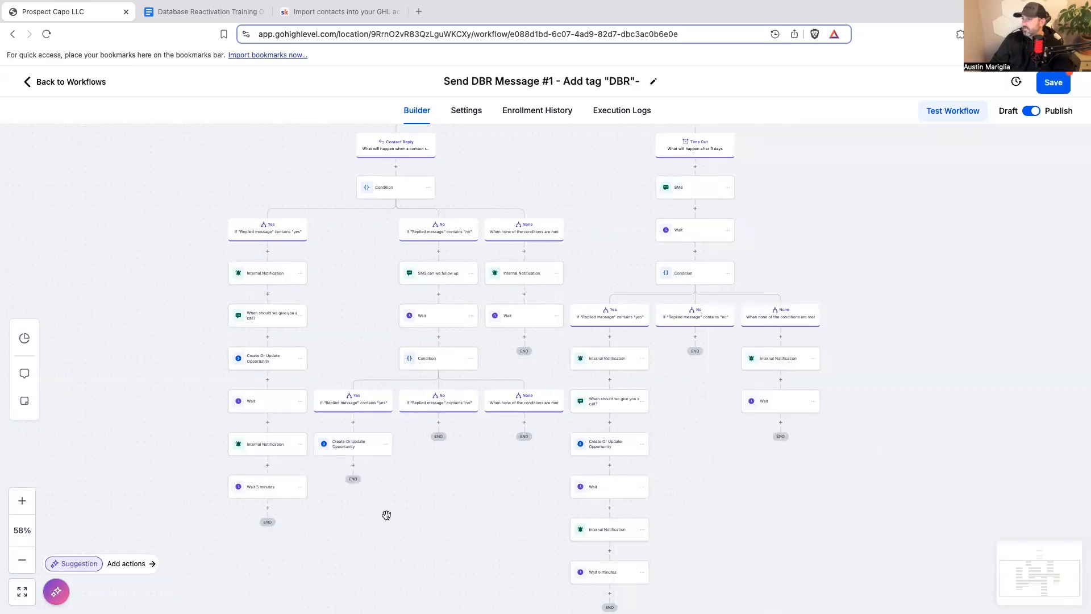
# Step: Below the new opportunity action, add an SMS reading "Perfect, we will reach out in the future. Have a blessed rest of your day!"
pyautogui.click(353, 465)
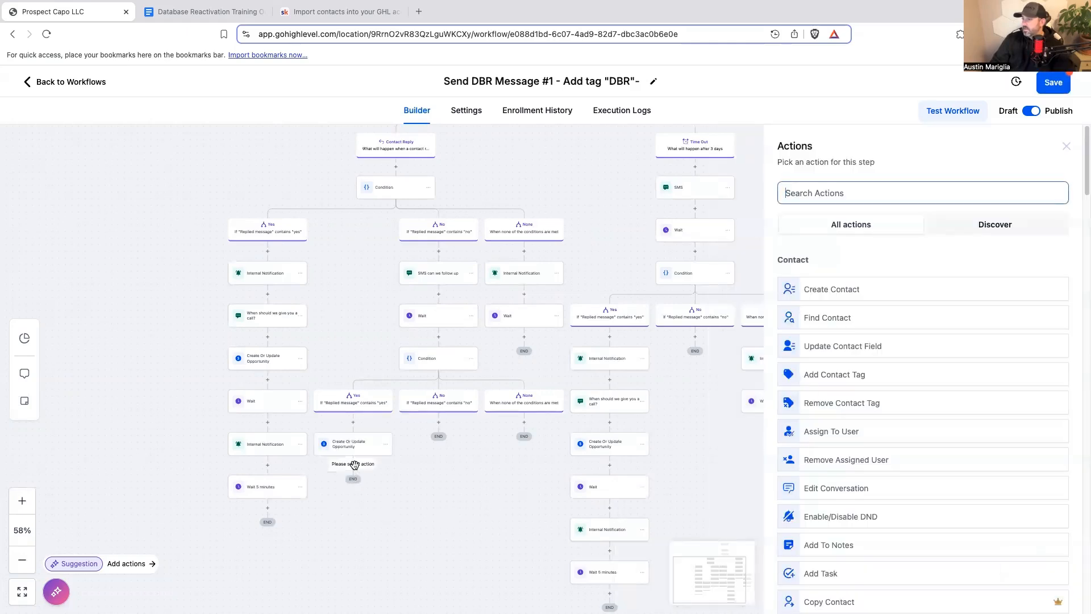
pyautogui.click(819, 195)
pyautogui.write('sms')
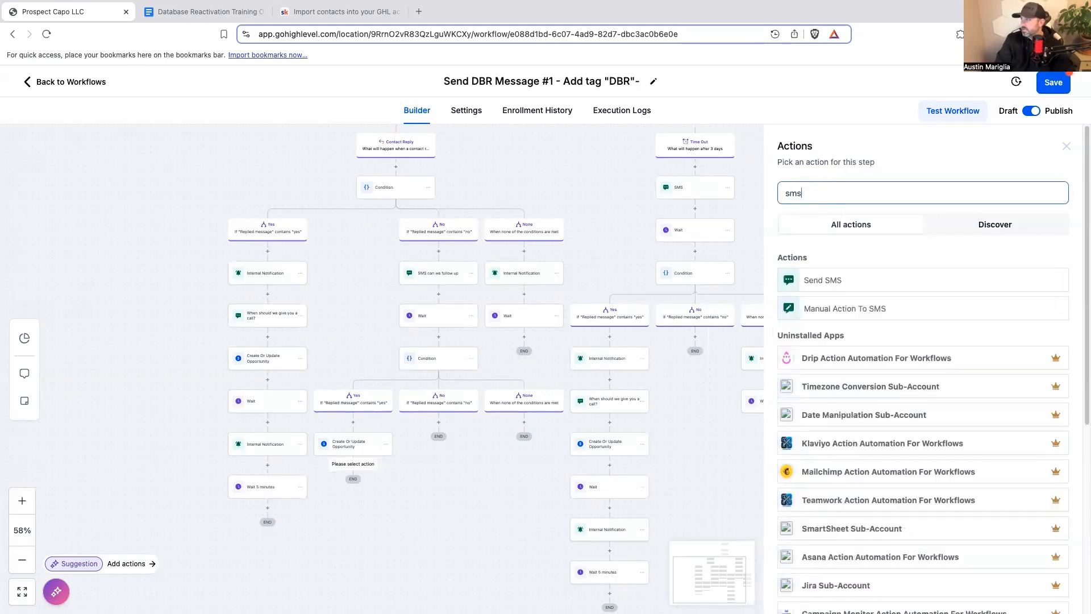
pyautogui.click(863, 287)
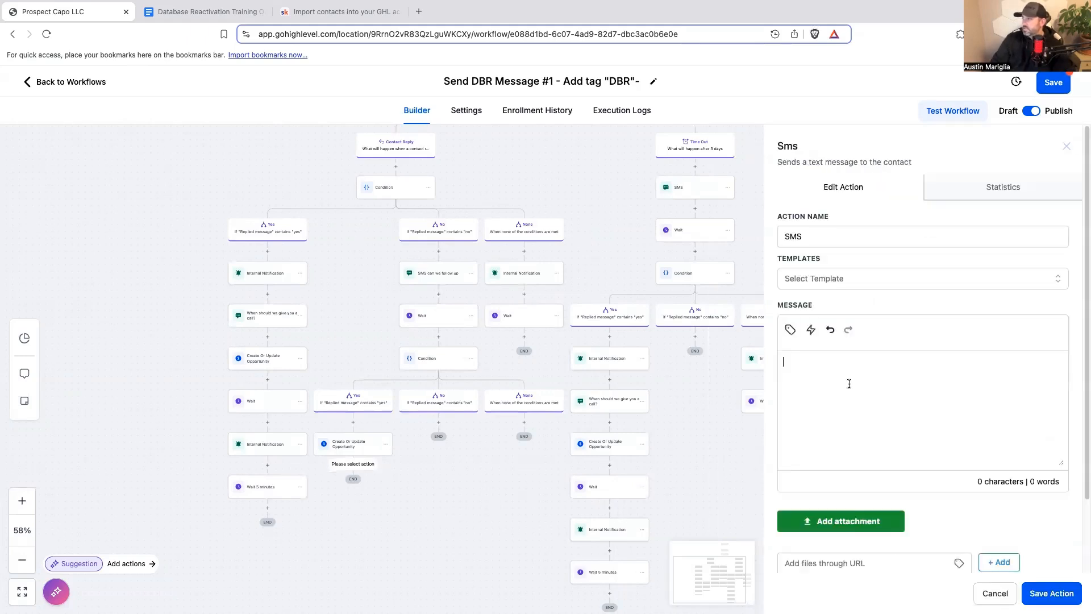
pyautogui.click(849, 384)
pyautogui.write('Perfect, we wi')
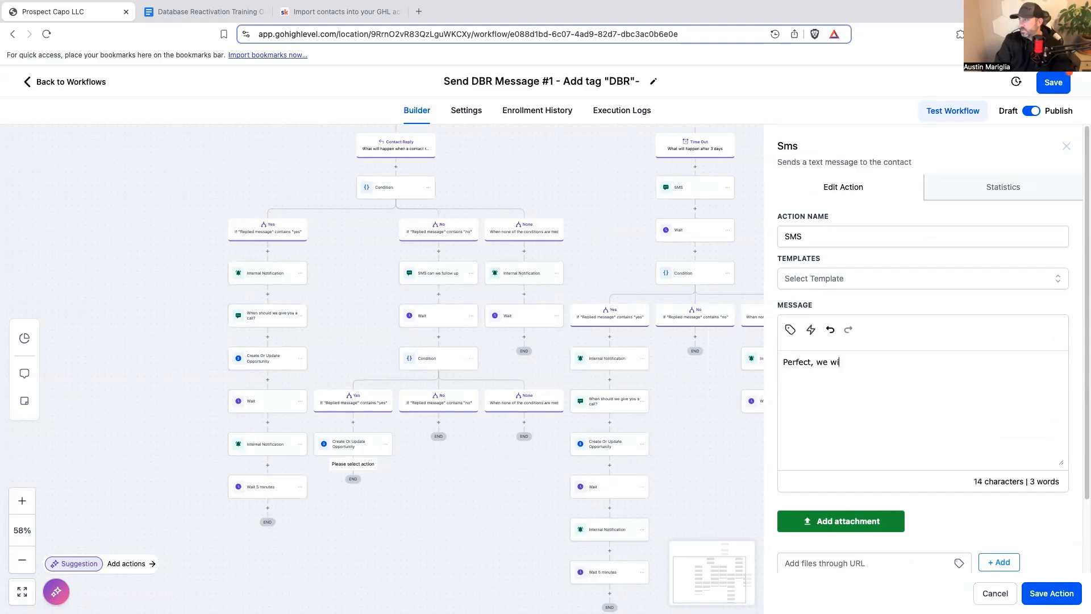
pyautogui.write('ll recahout')
pyautogui.write('ach out in the futu')
pyautogui.write('re. Have a b')
pyautogui.write('lessed rest of')
pyautogui.write(' your day!')
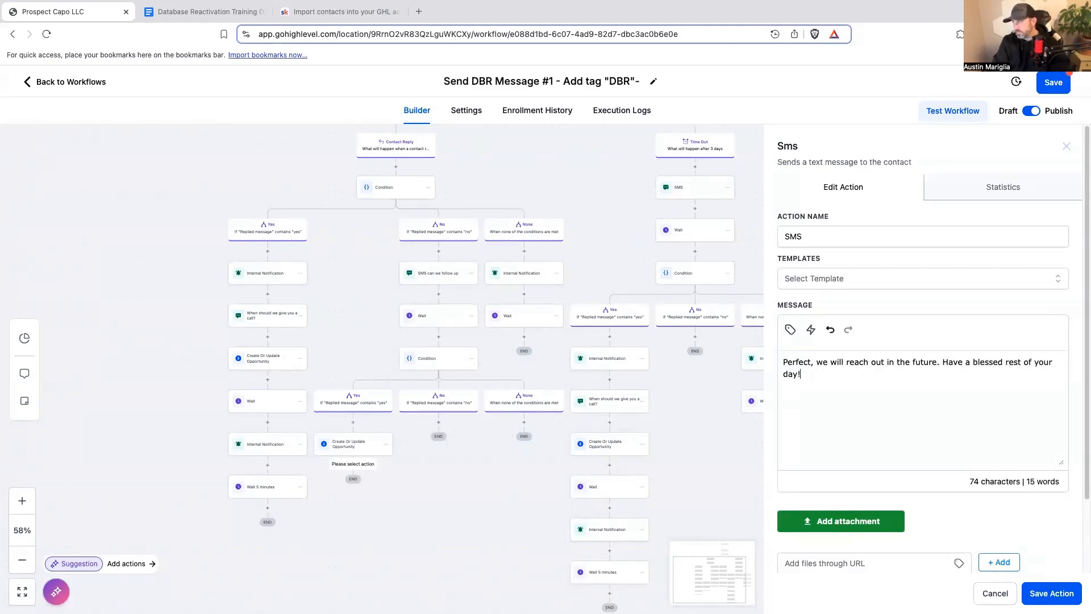
pyautogui.click(1069, 595)
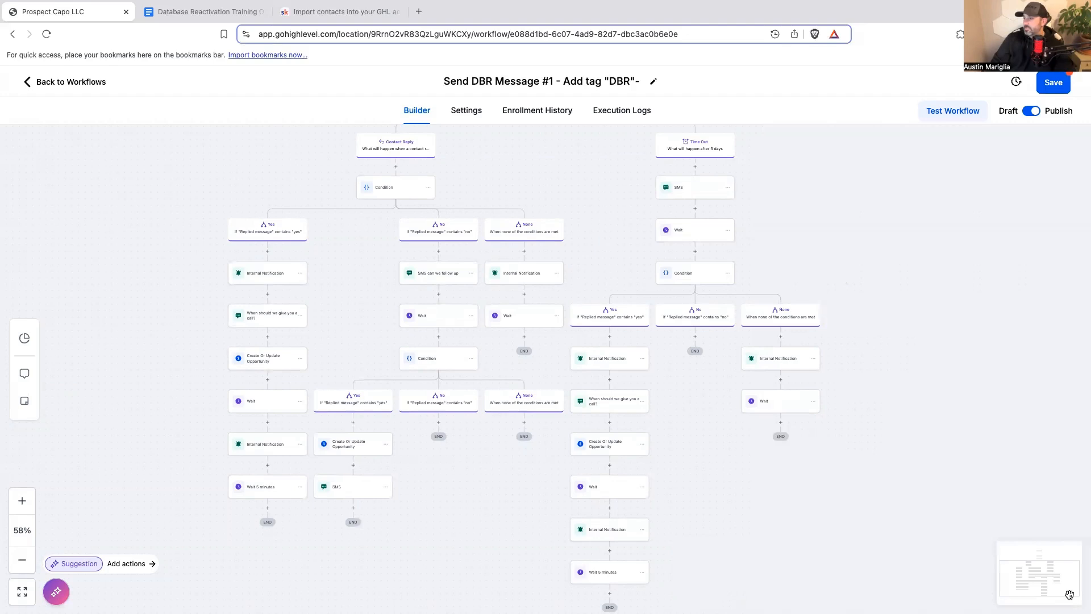
# Step: Rename the new SMS action in the follow-up Yes branch as SMS "We will reachout in the future" and save the workflow
pyautogui.click(340, 487)
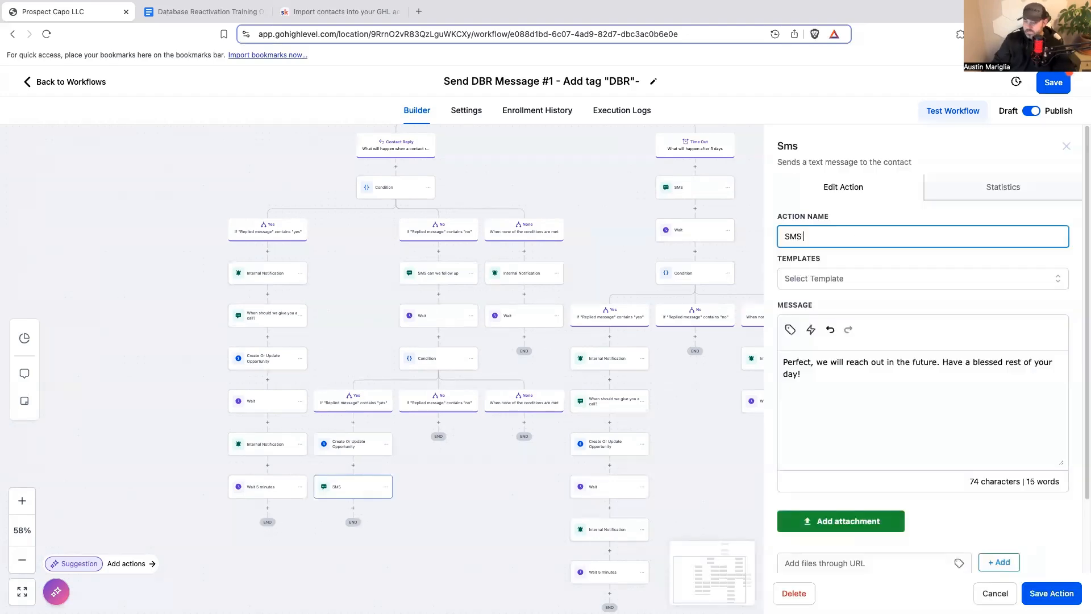
pyautogui.write('"We will reachout in the fu')
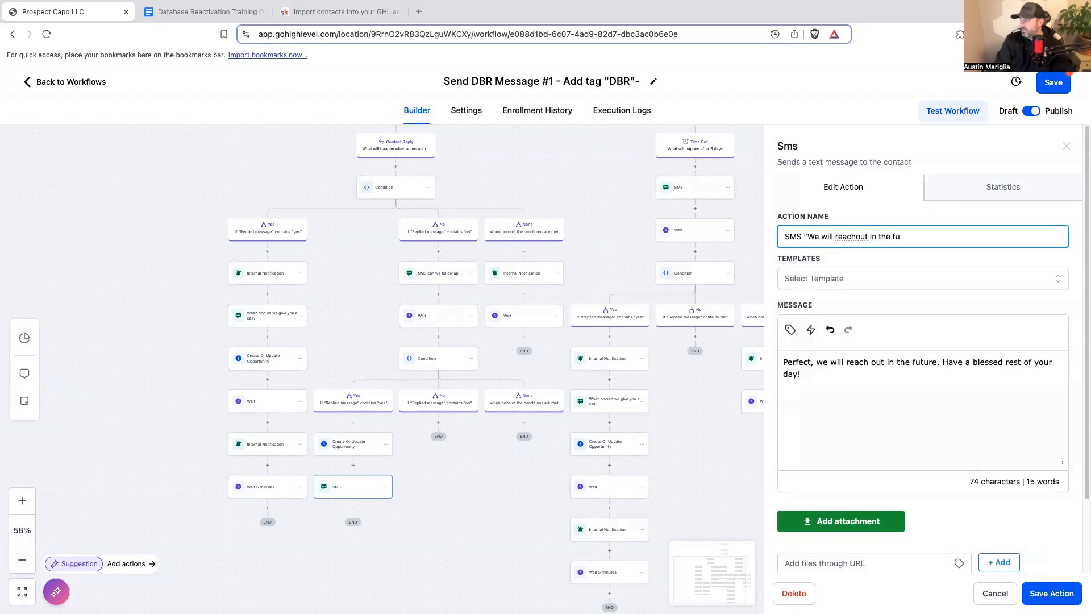
pyautogui.write('"')
pyautogui.click(1052, 593)
pyautogui.click(1053, 83)
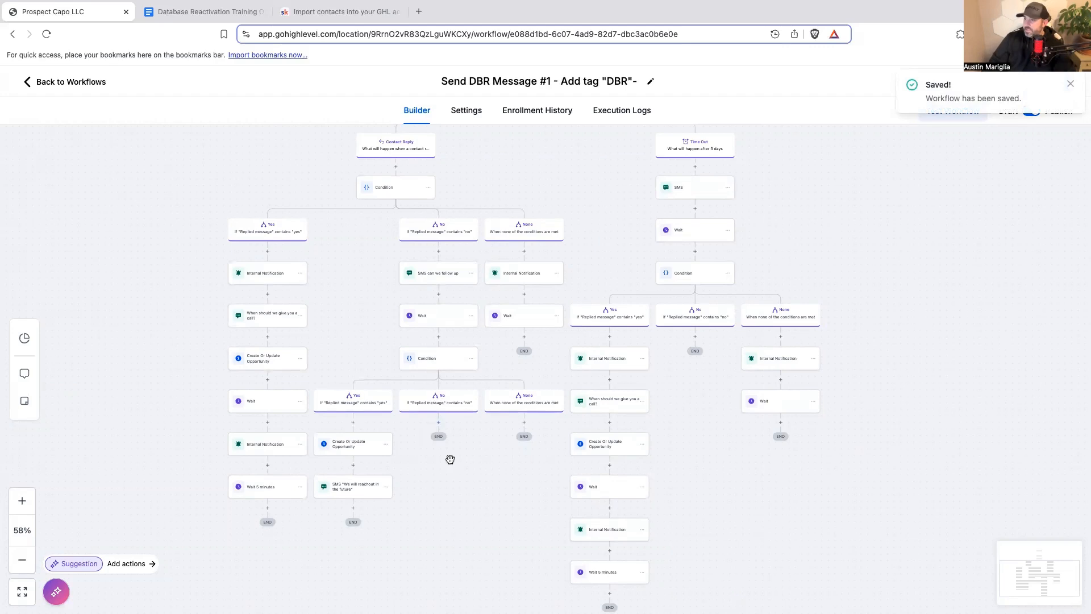
# Step: Under the follow-up condition's No branch, add a Create/Update Opportunity action for pipeline Database Reactivation, stage No
pyautogui.click(439, 422)
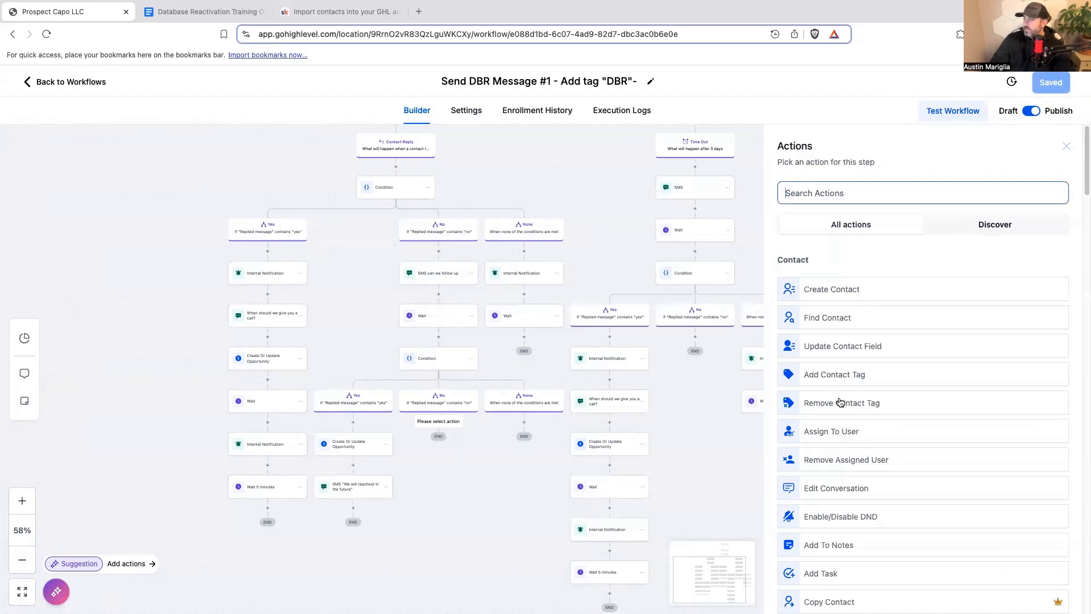
pyautogui.write('up')
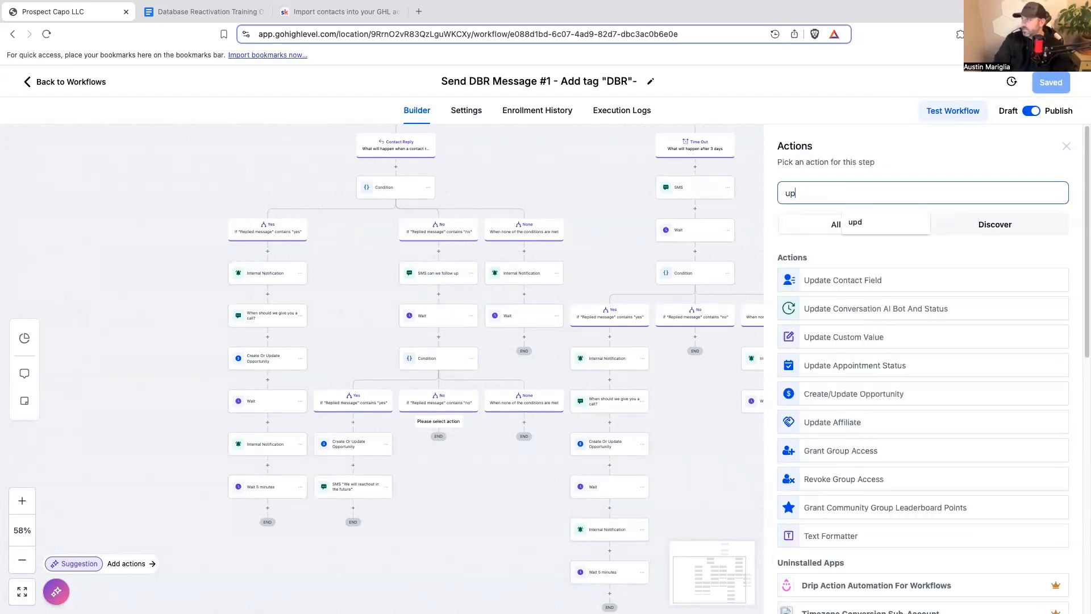
pyautogui.click(862, 392)
pyautogui.click(773, 264)
pyautogui.click(772, 313)
pyautogui.click(773, 313)
pyautogui.click(760, 448)
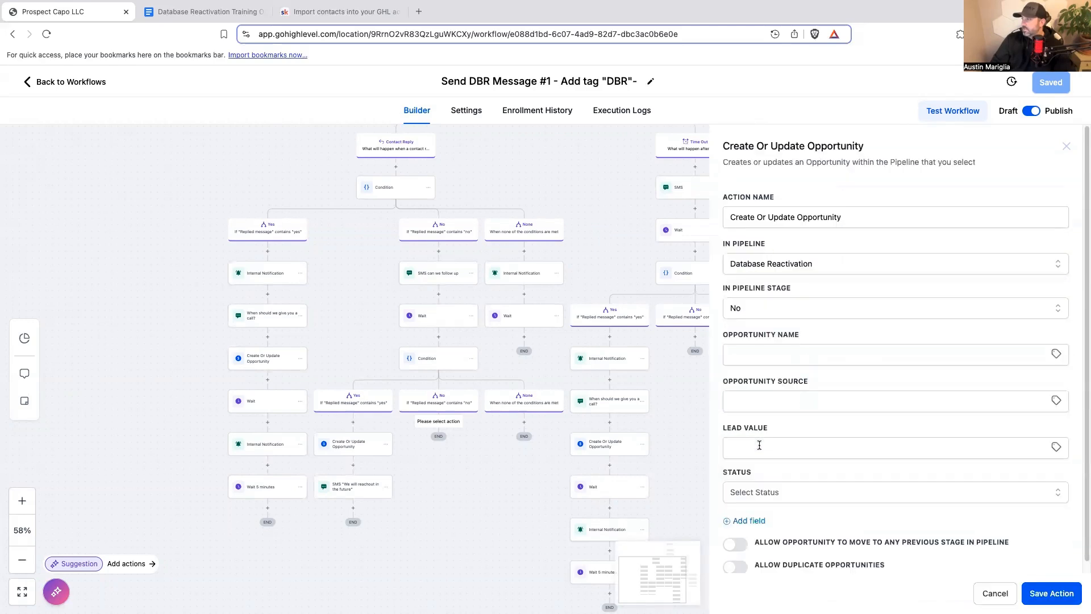
pyautogui.click(1051, 593)
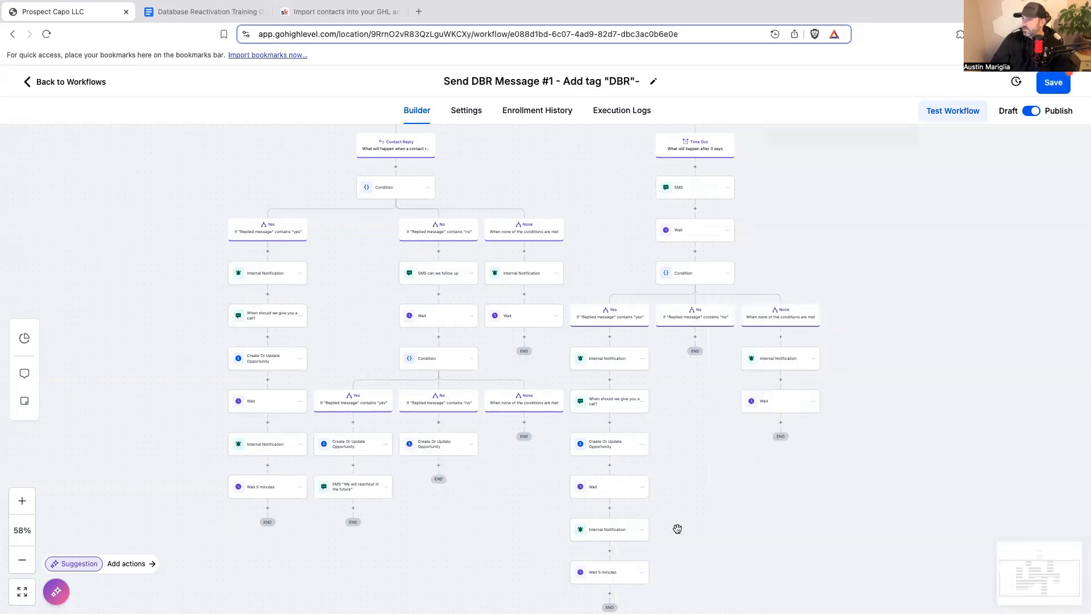
# Step: Below the No branch's opportunity action, add an SMS beginning "Not a problem at all, have a blessed rest of"
pyautogui.click(444, 463)
pyautogui.write('sms')
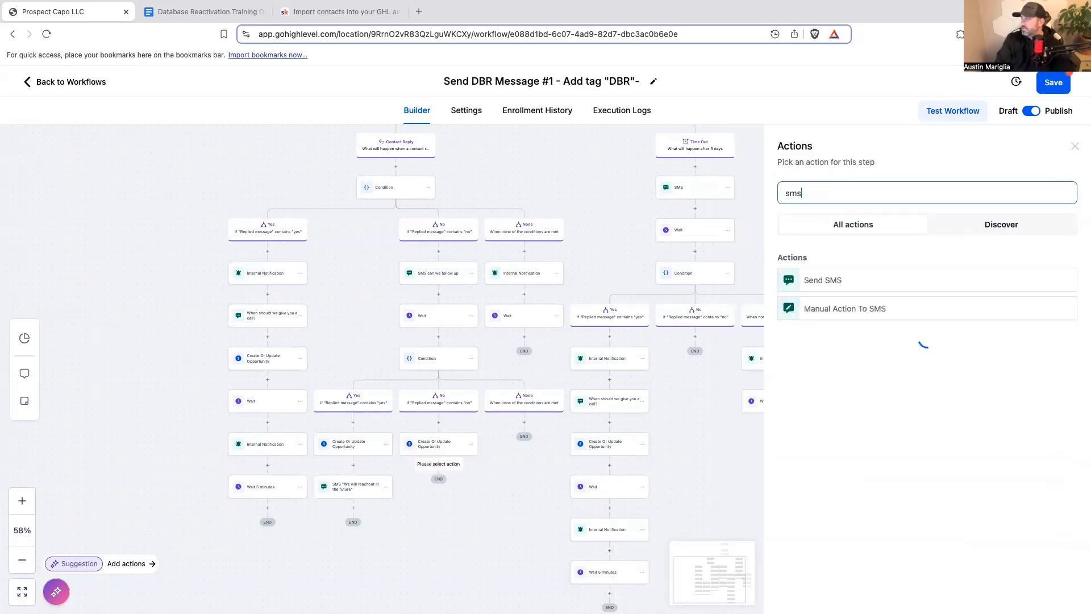
pyautogui.click(847, 283)
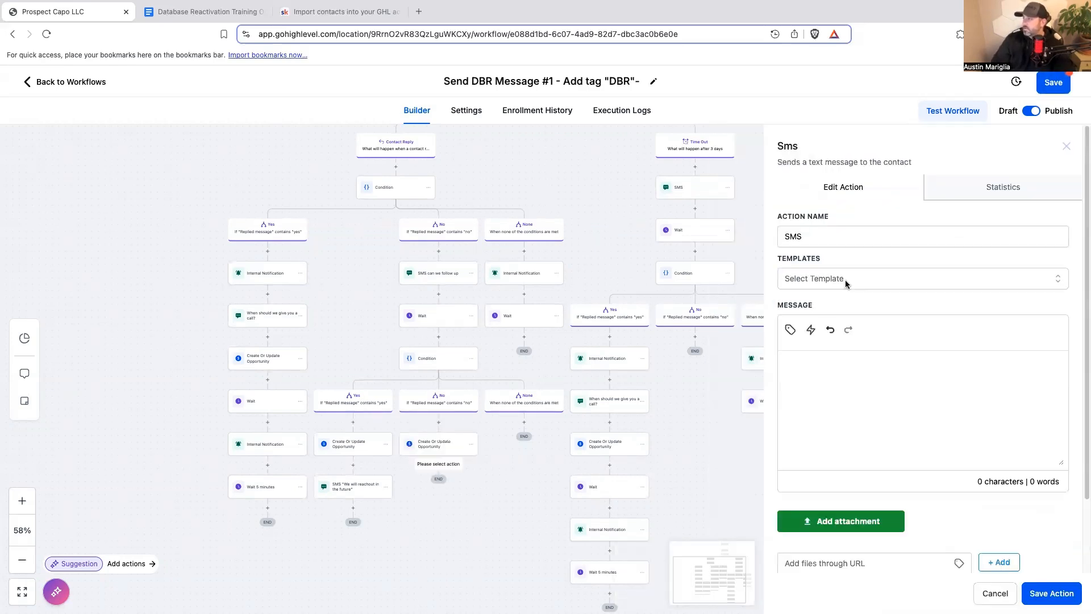
pyautogui.click(810, 355)
pyautogui.write('Not a problem')
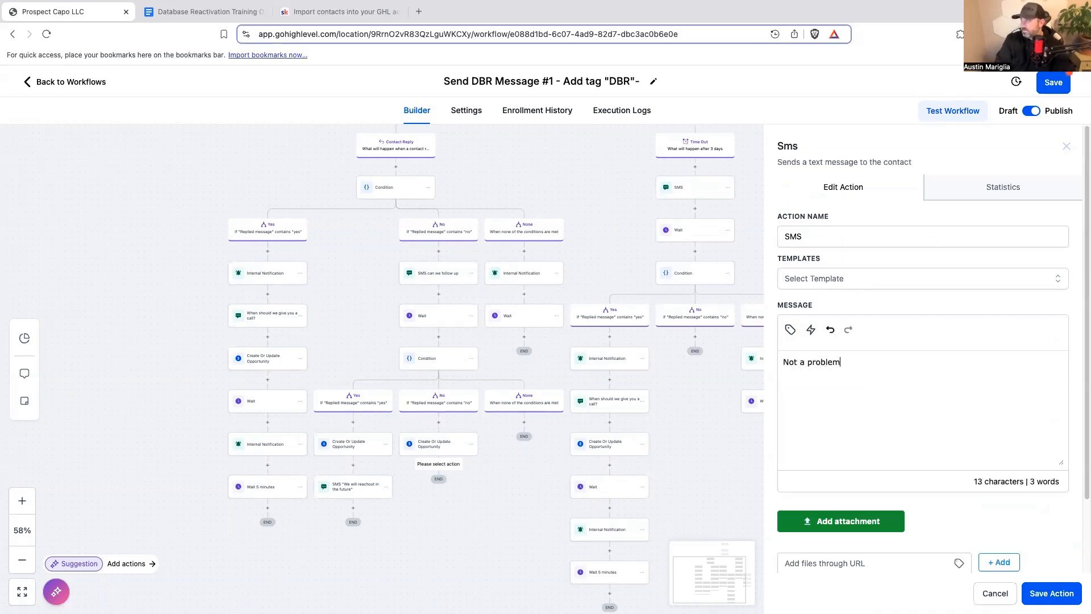
pyautogui.write(' at all, have a blessed rest of you')
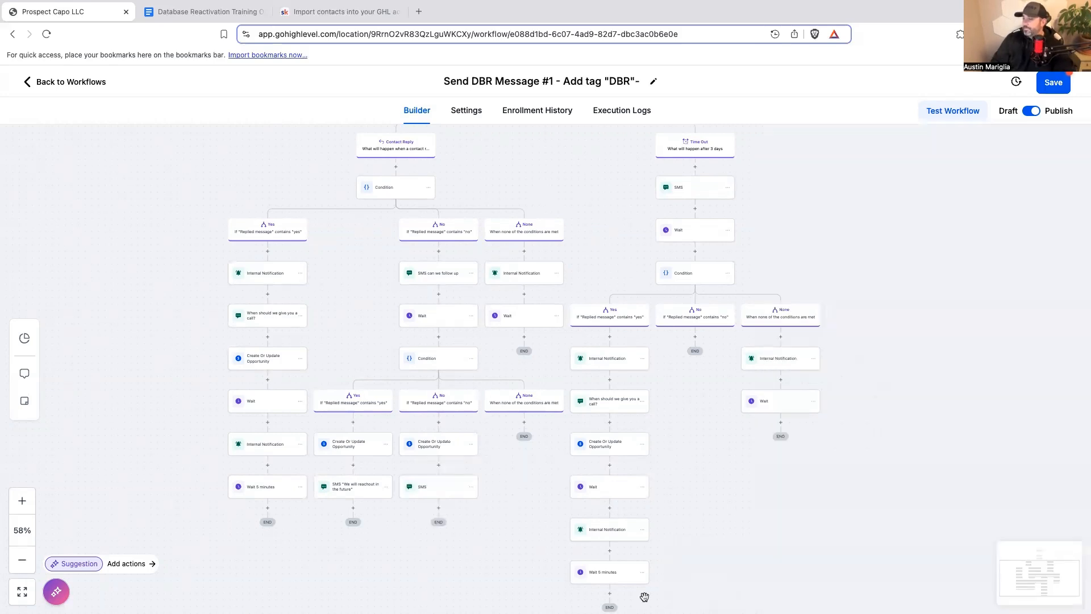
# Step: Copy all actions from the Internal Notification in the Time Out path's None branch into the follow-up condition's None branch
pyautogui.scroll(-1, 644, 597)
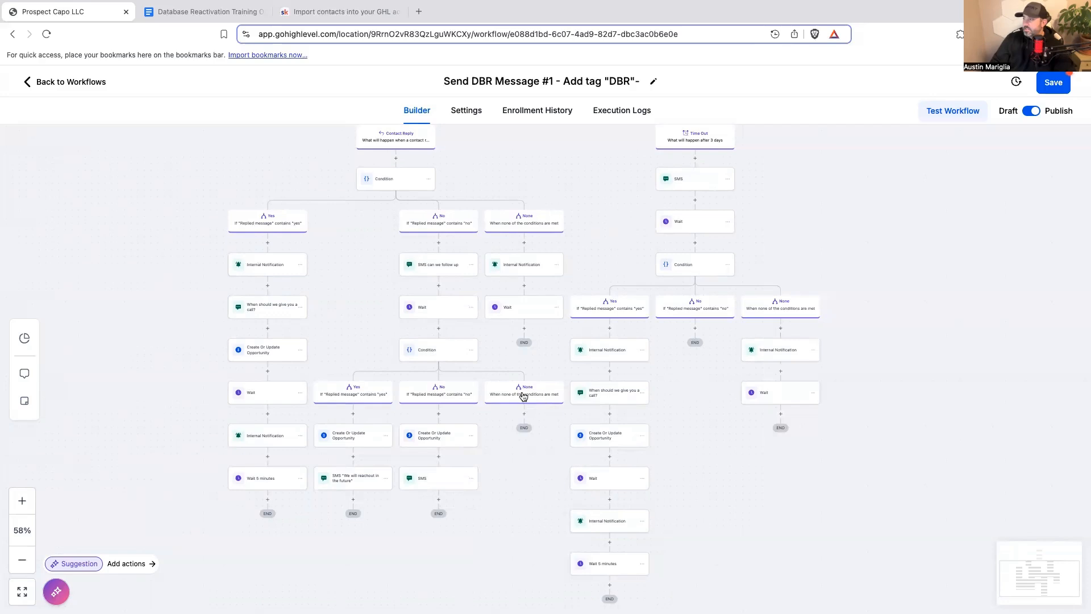
pyautogui.click(815, 351)
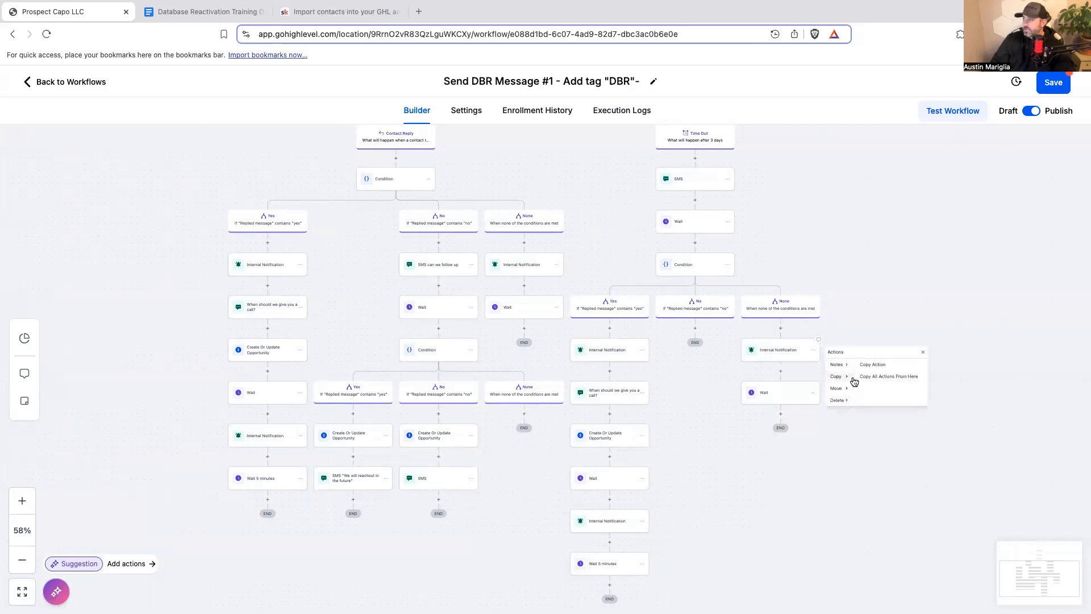
pyautogui.click(860, 376)
pyautogui.click(524, 414)
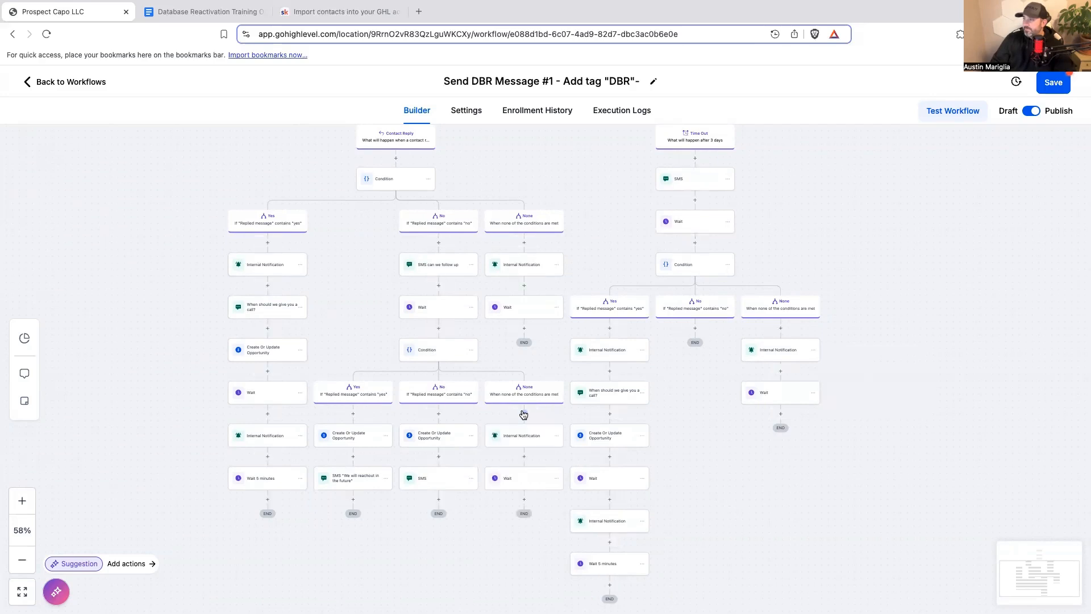
pyautogui.scroll(-1, 614, 424)
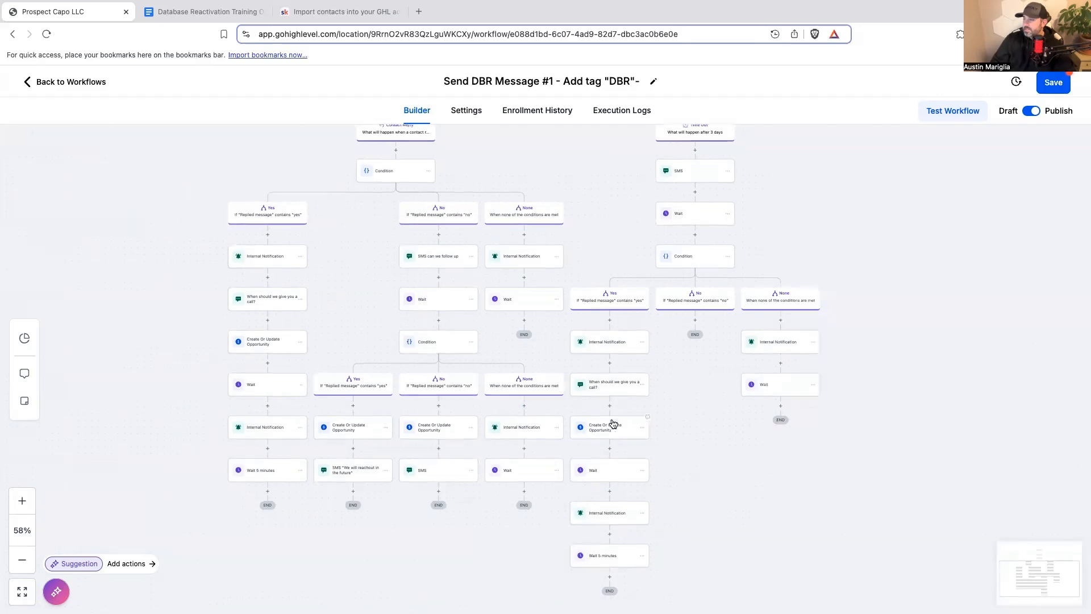
# Step: Review the follow-up condition's branches and the message text of the "SMS can we follow up" action
pyautogui.scroll(5, 613, 424)
pyautogui.scroll(3, 706, 436)
pyautogui.scroll(-6, 706, 435)
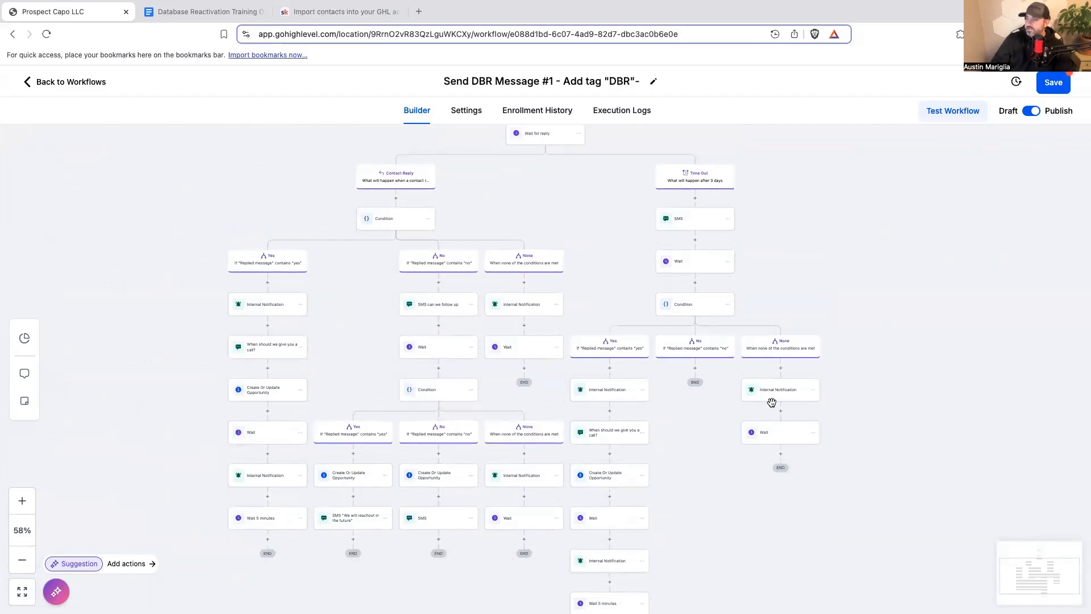
pyautogui.click(428, 392)
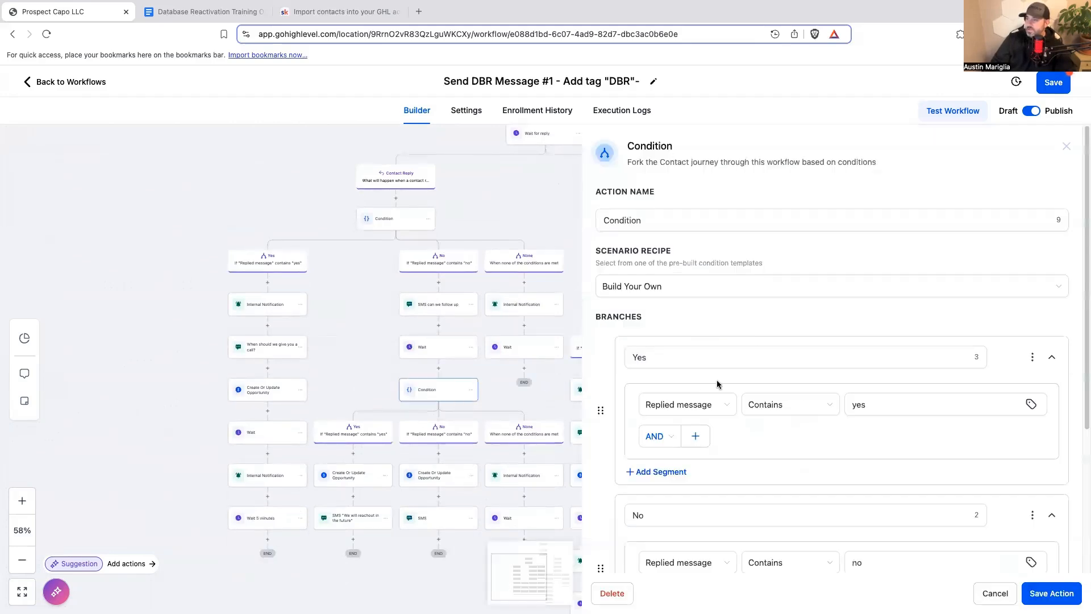
pyautogui.scroll(-3, 695, 417)
pyautogui.click(517, 490)
pyautogui.scroll(1, 493, 444)
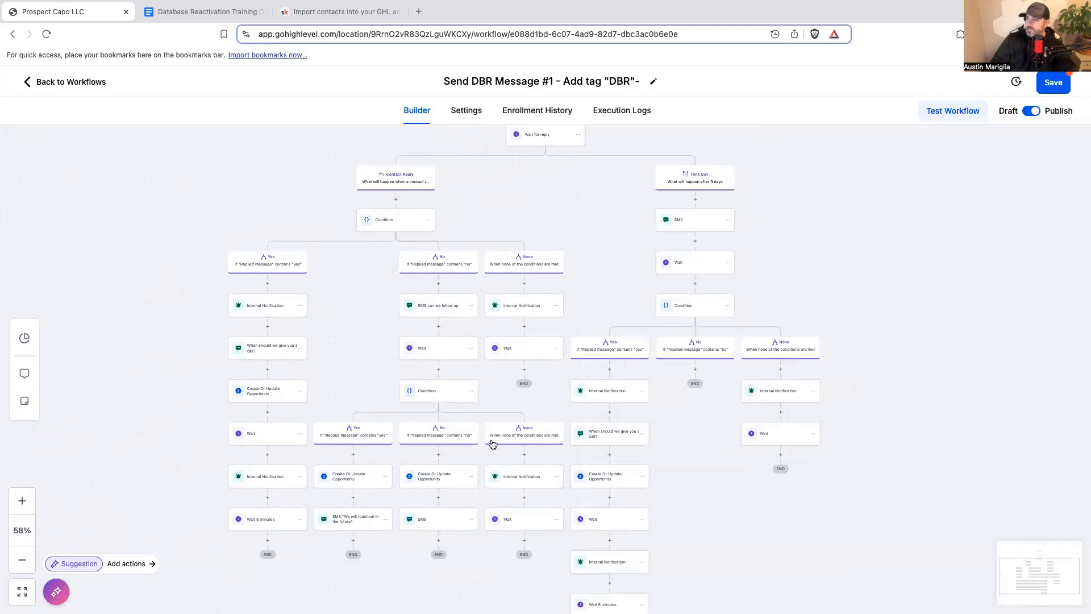
pyautogui.scroll(1, 492, 443)
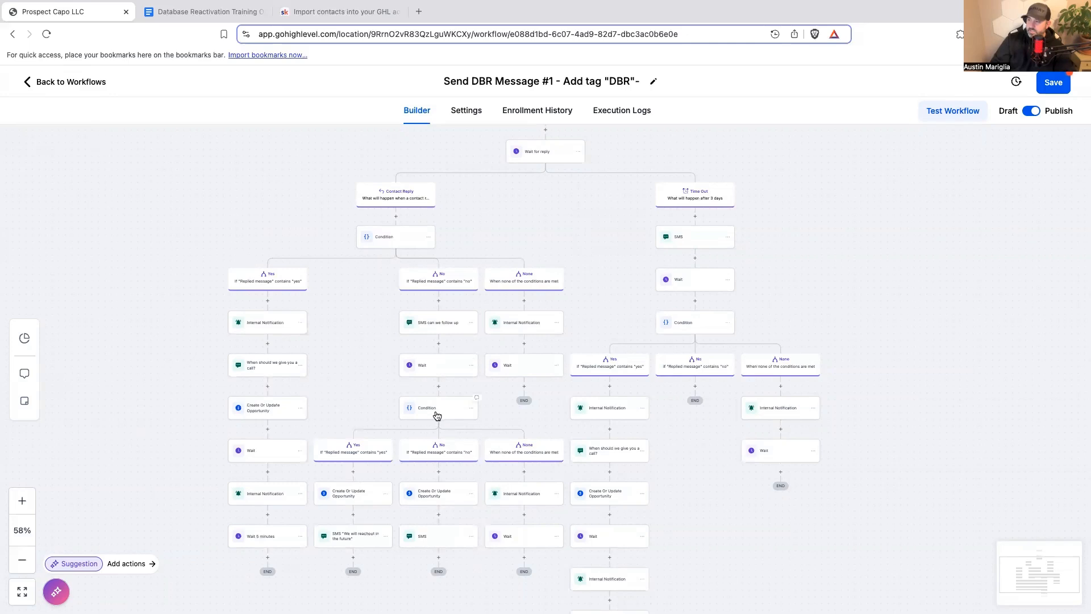
pyautogui.click(435, 325)
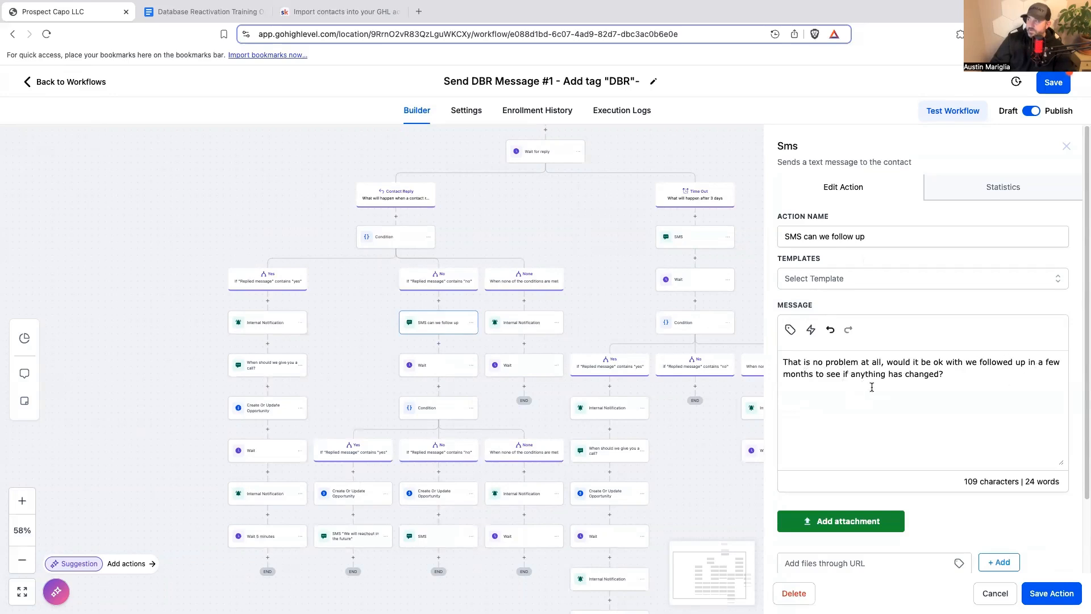
pyautogui.click(995, 595)
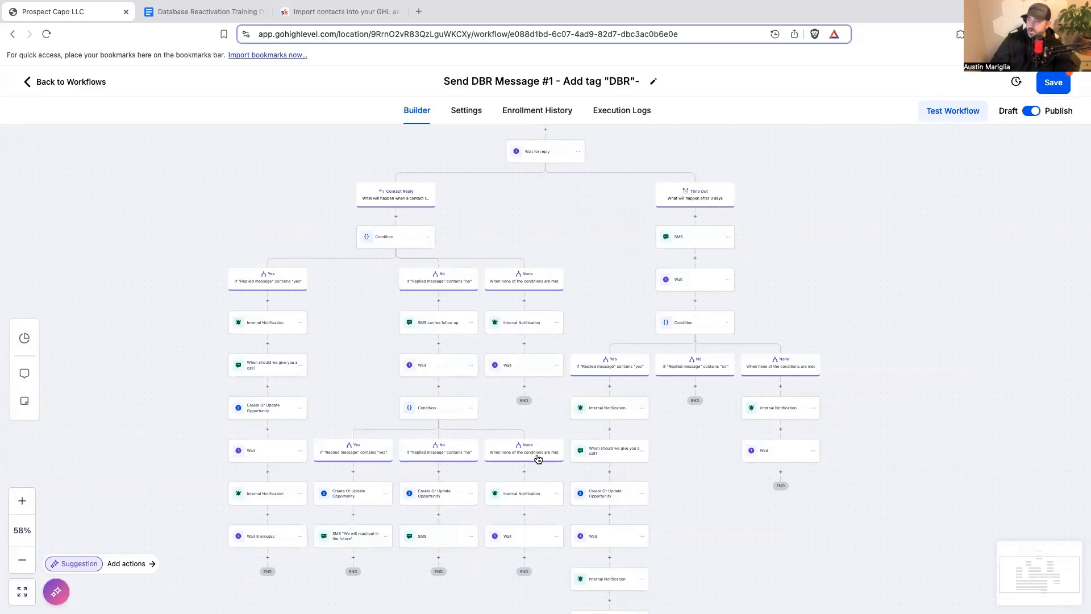
# Step: Add a third branch named "I moved" to the follow-up condition
pyautogui.click(451, 417)
pyautogui.scroll(-4, 727, 432)
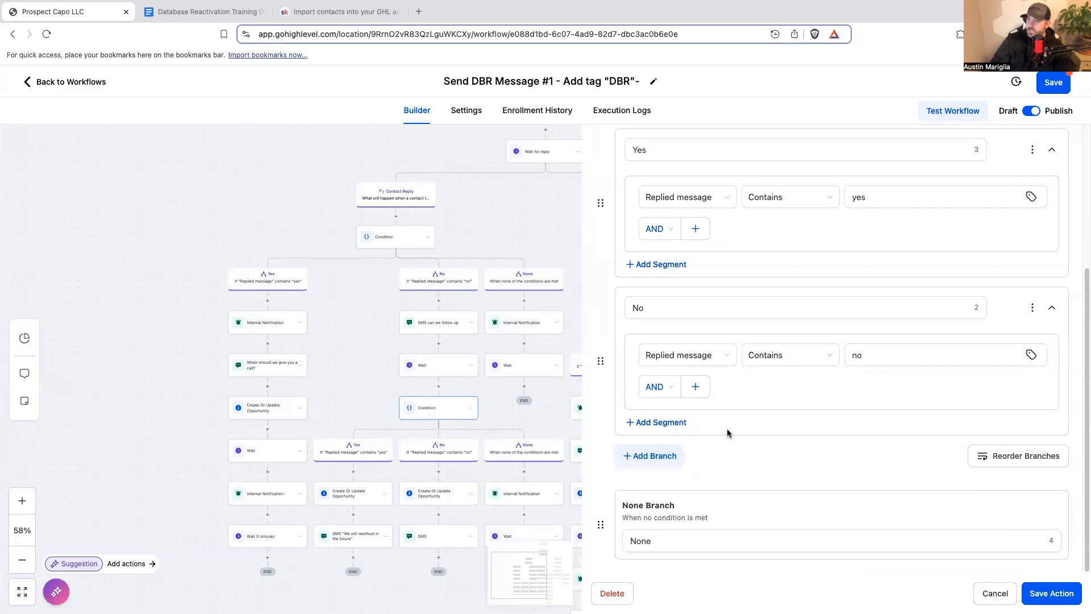
pyautogui.click(628, 455)
pyautogui.click(685, 458)
pyautogui.doubleClick(677, 460)
pyautogui.write('I moved')
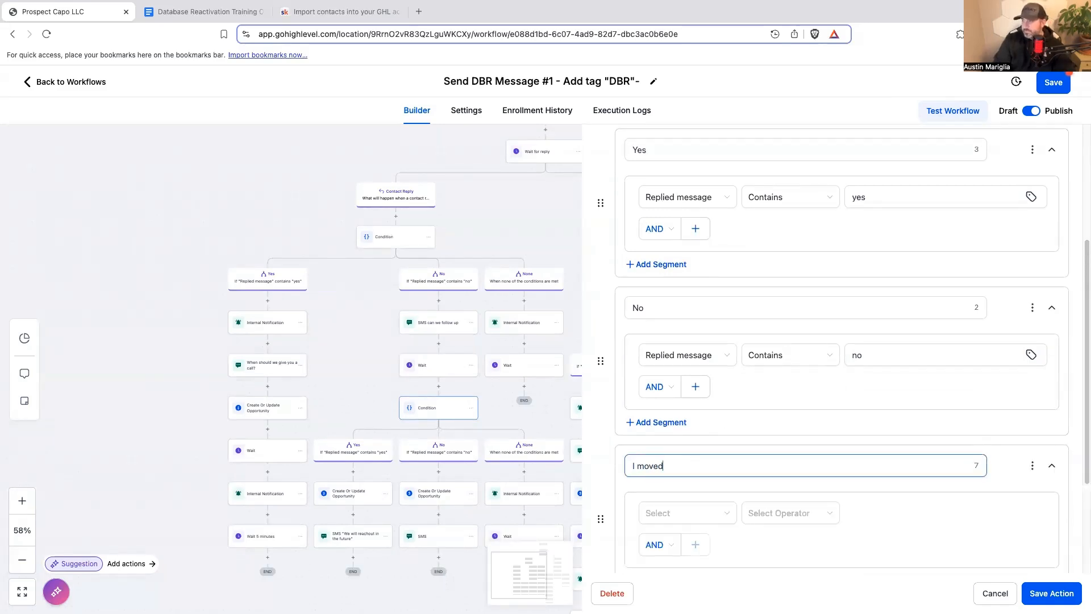
# Step: Set the "I moved" branch's rule to Replied message Contains "moved" and save the condition
pyautogui.click(682, 513)
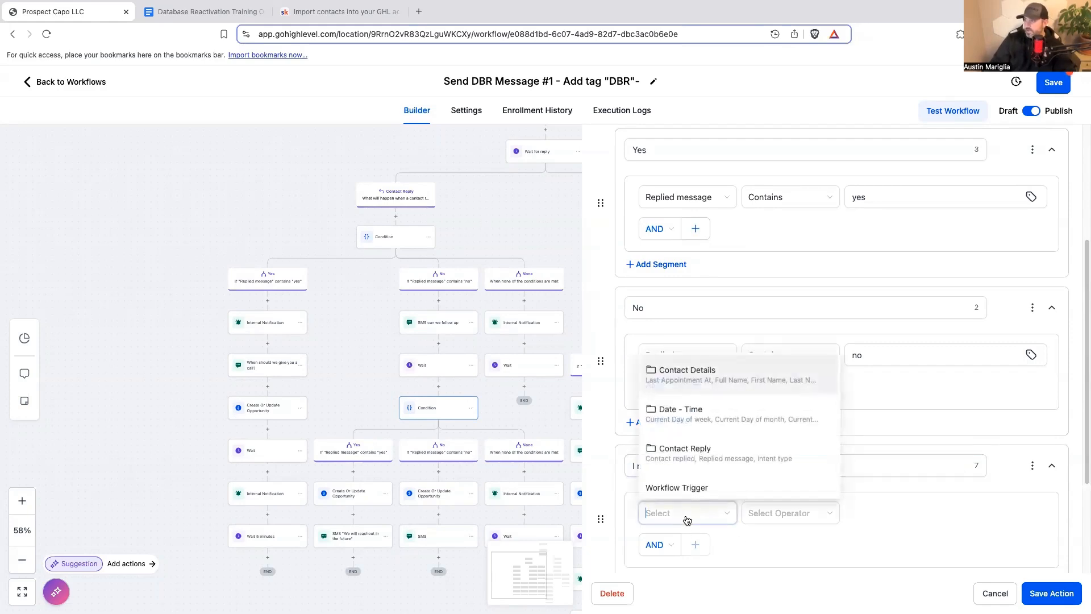
pyautogui.scroll(-2, 683, 479)
pyautogui.scroll(2, 683, 480)
pyautogui.click(688, 452)
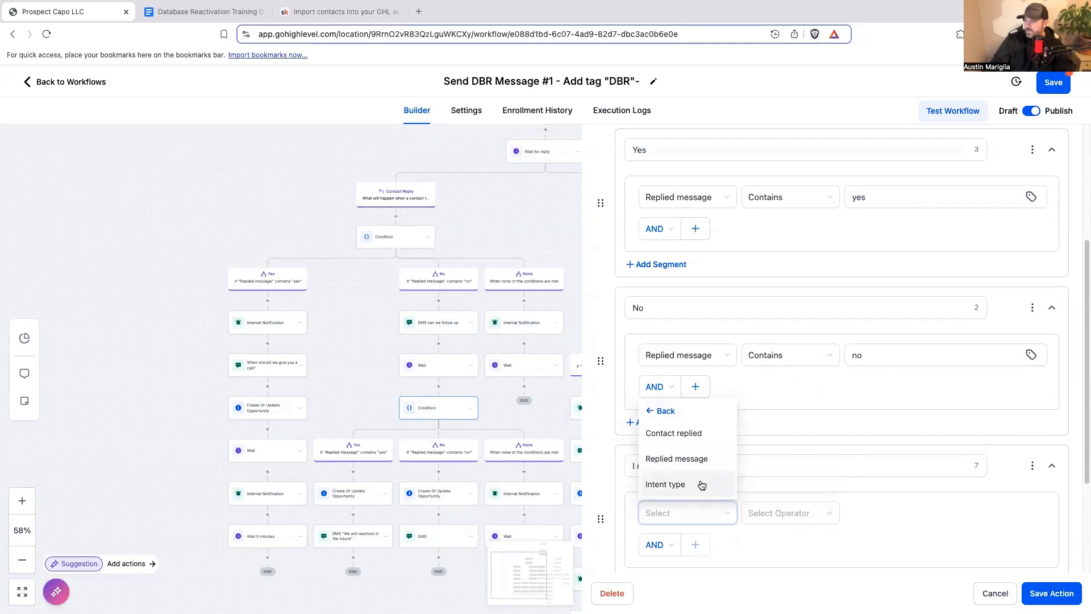
pyautogui.click(690, 459)
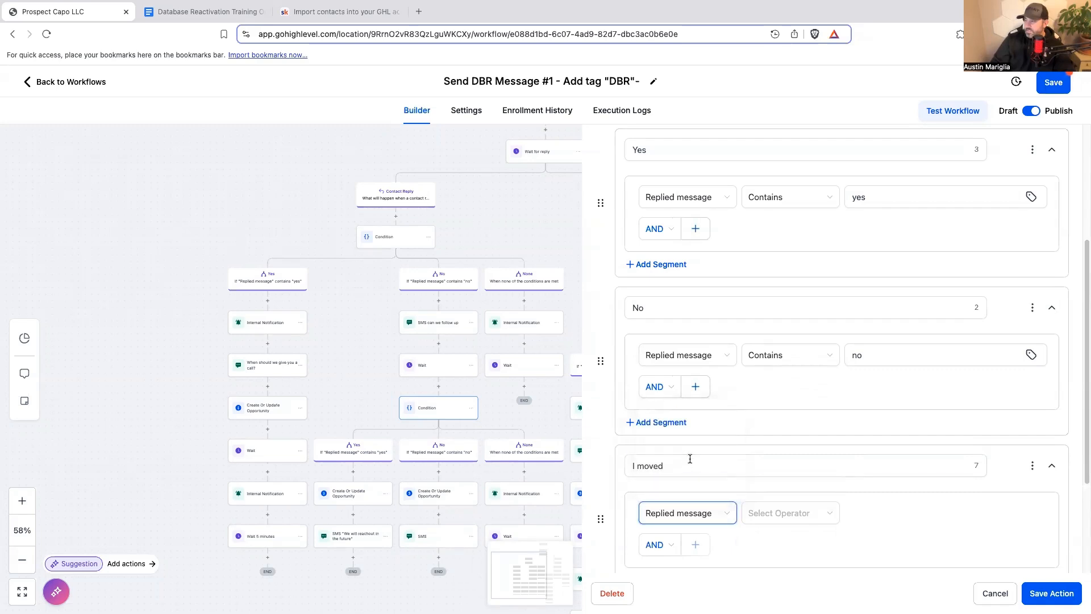
pyautogui.click(765, 513)
pyautogui.click(765, 430)
pyautogui.click(875, 517)
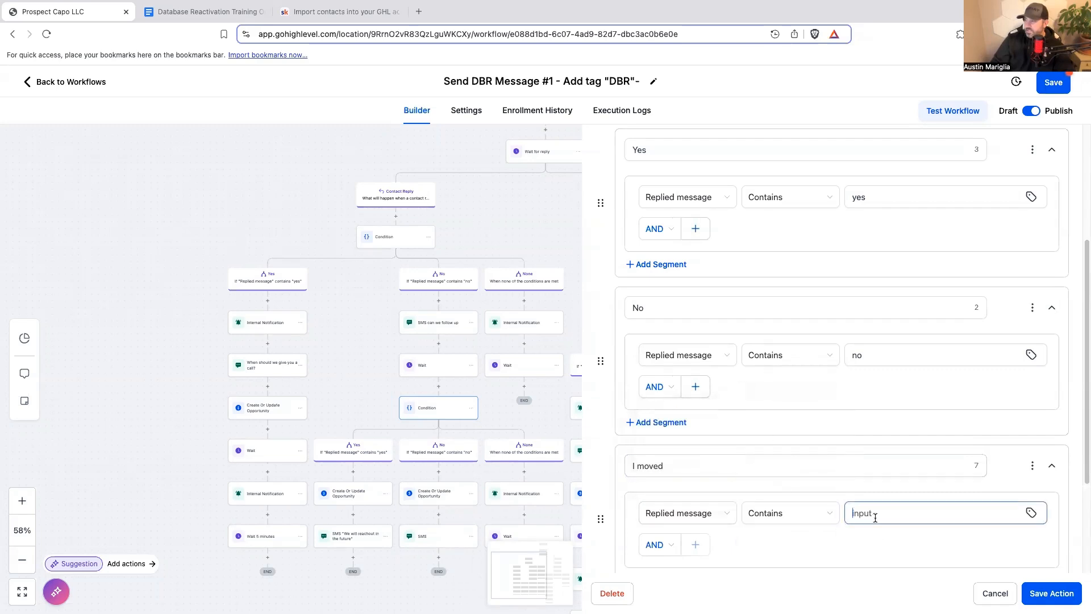
pyautogui.write('moved')
pyautogui.click(1051, 593)
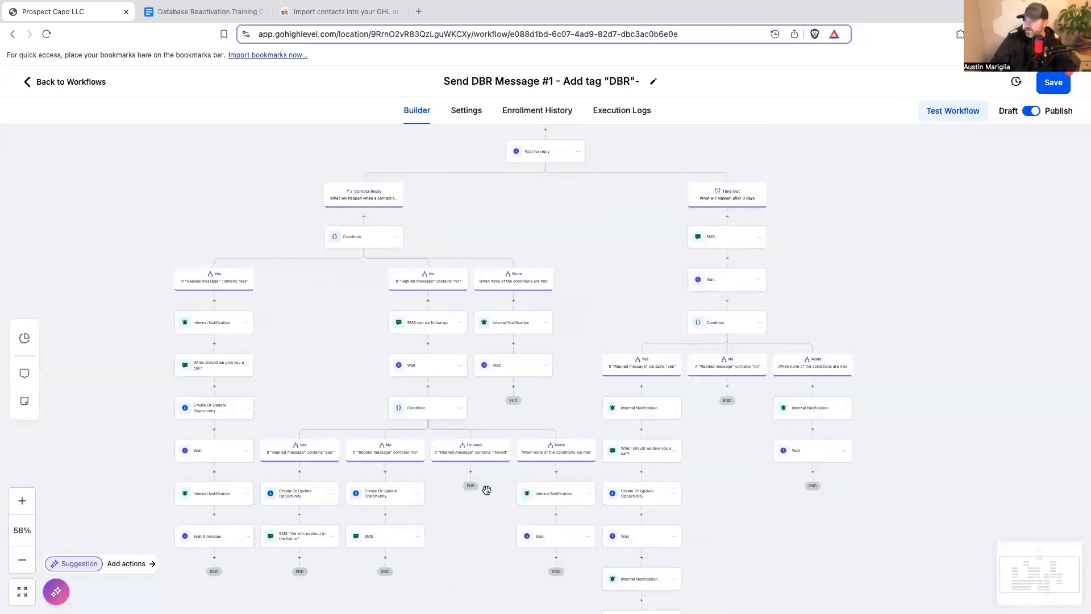
# Step: Under the "I moved" branch, add a Create/Update Opportunity action for pipeline Database Reactivation, stage DND, and save the workflow
pyautogui.click(471, 471)
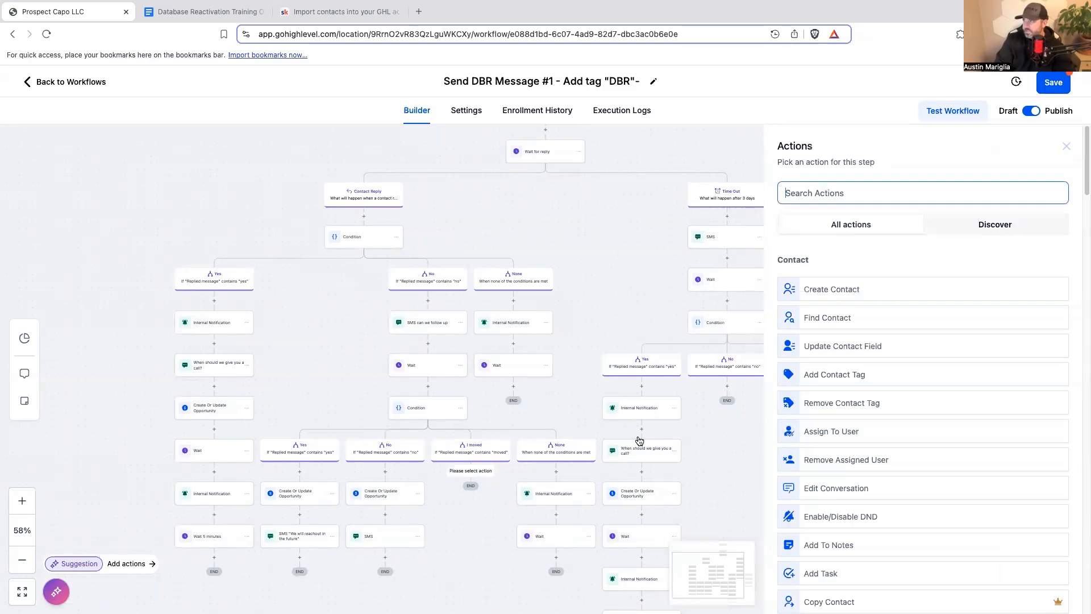
pyautogui.write('opp')
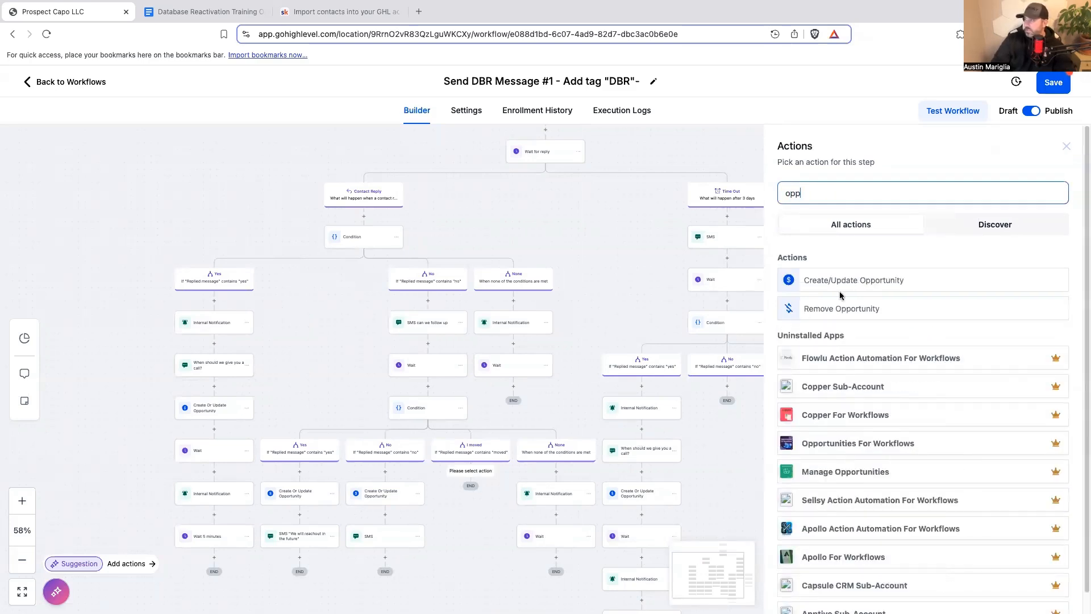
pyautogui.click(844, 281)
pyautogui.click(796, 272)
pyautogui.click(791, 314)
pyautogui.click(790, 307)
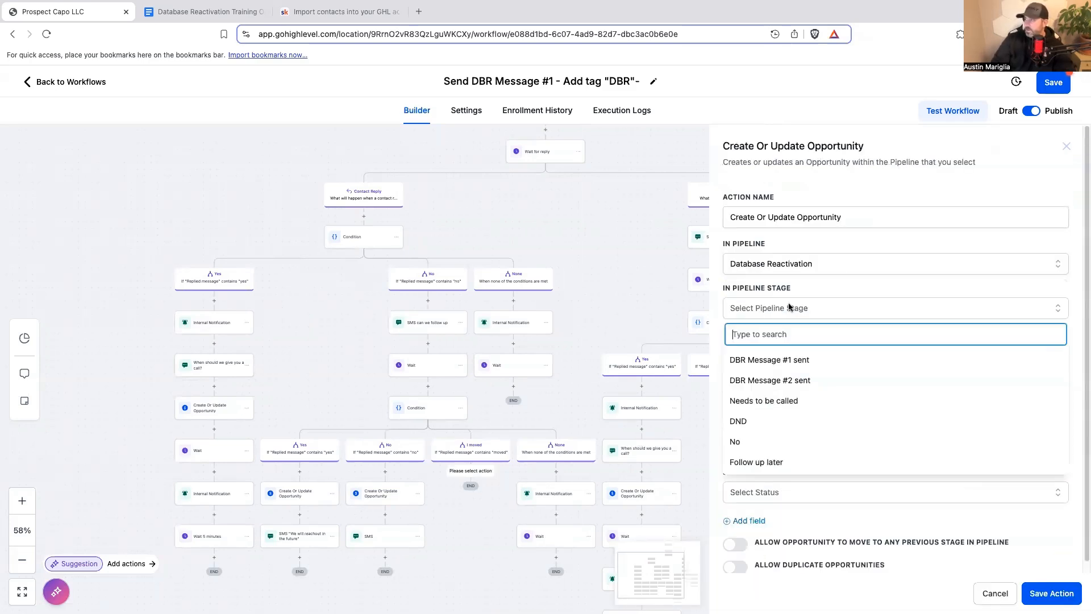
pyautogui.click(777, 421)
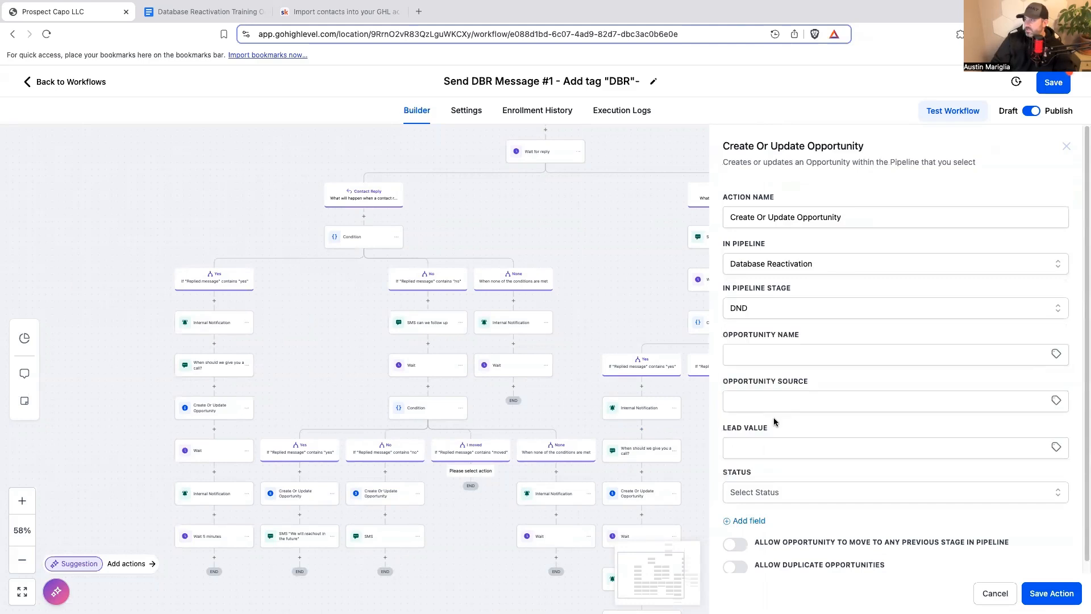
pyautogui.click(1051, 593)
pyautogui.click(1057, 83)
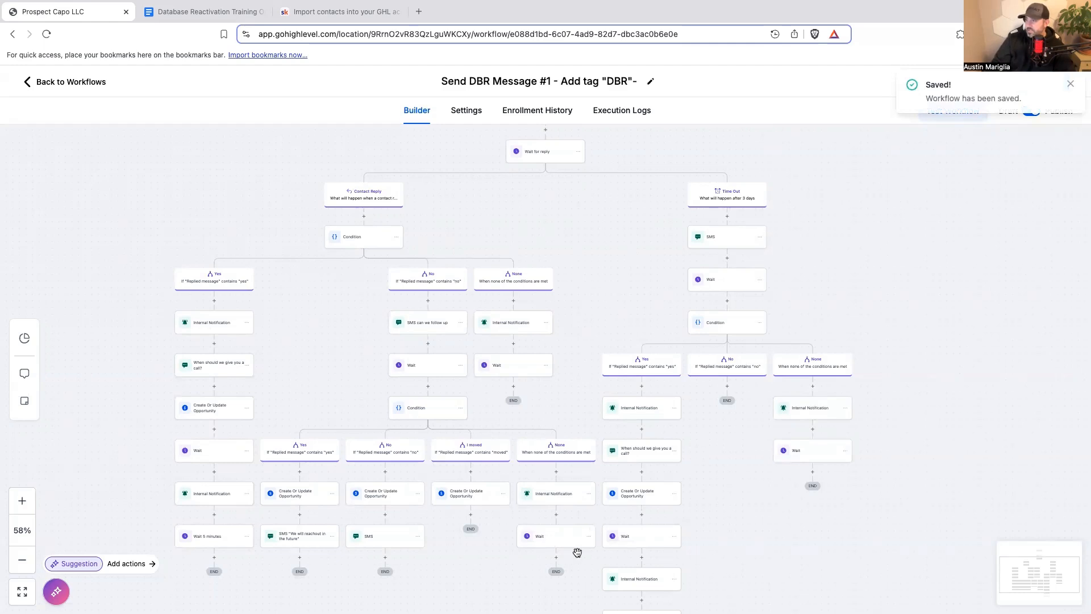
pyautogui.scroll(1, 741, 563)
pyautogui.scroll(4, 741, 563)
pyautogui.scroll(-3, 741, 562)
pyautogui.scroll(-3, 741, 562)
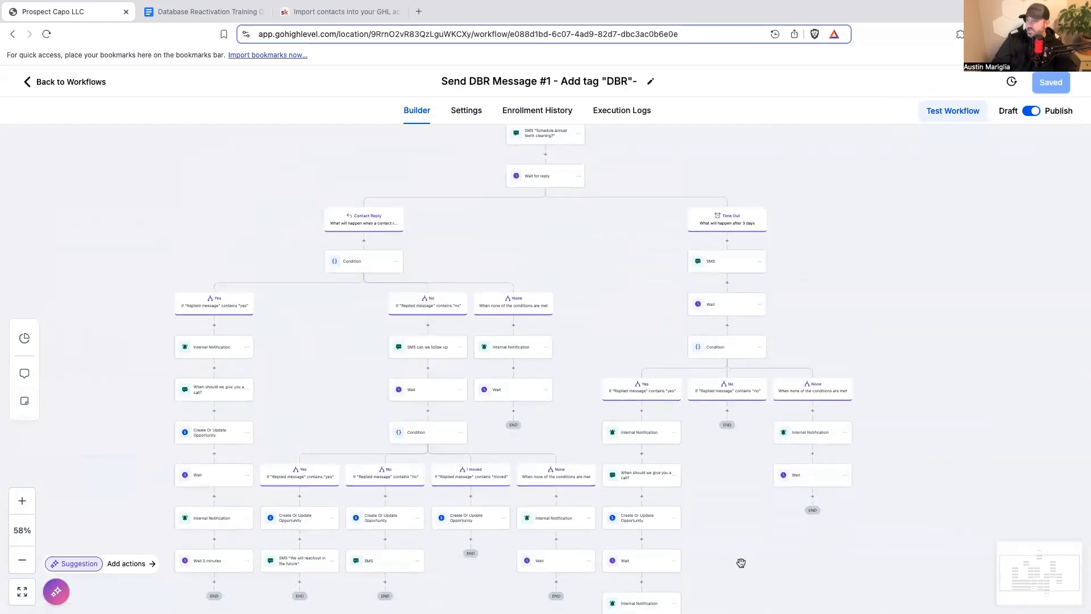
pyautogui.scroll(2, 756, 579)
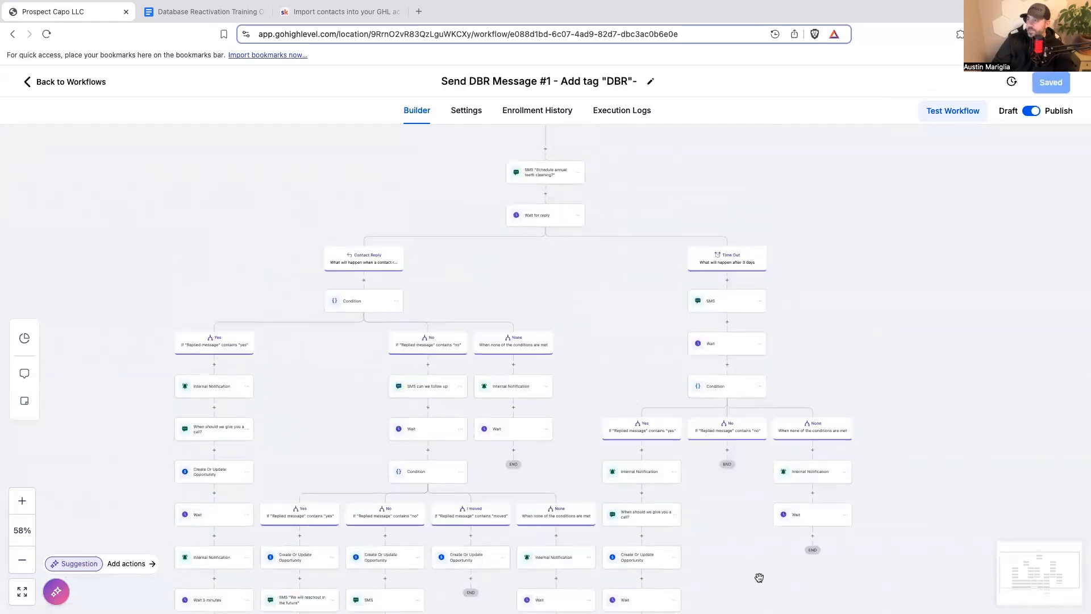
# Step: Review the message text of the first SMS action, "Schedule annual teeth cleaning?", and the branches beneath it
pyautogui.scroll(-1, 748, 561)
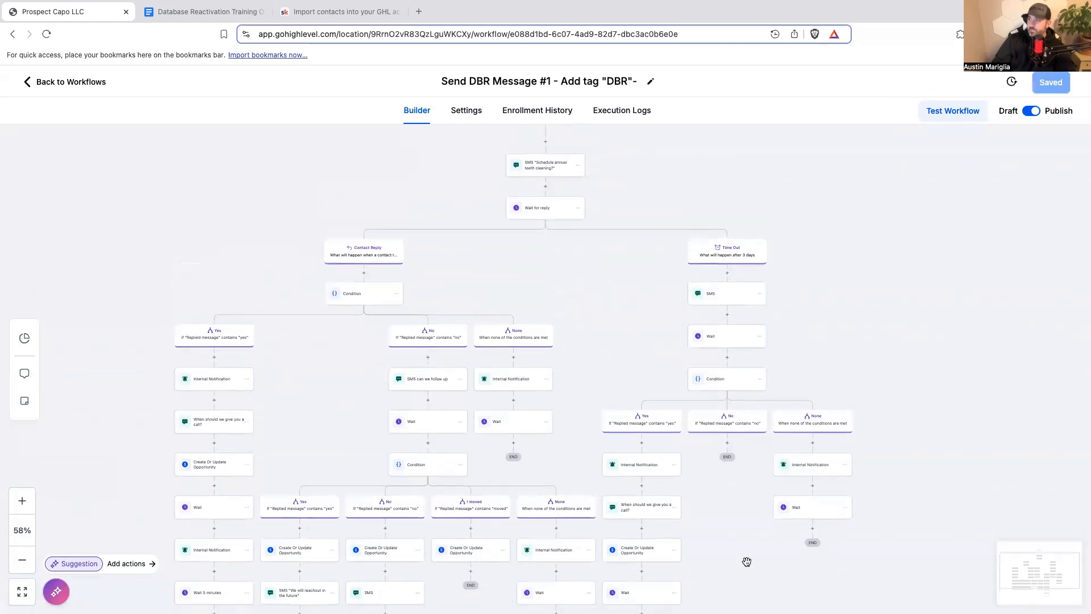
pyautogui.scroll(-2, 746, 561)
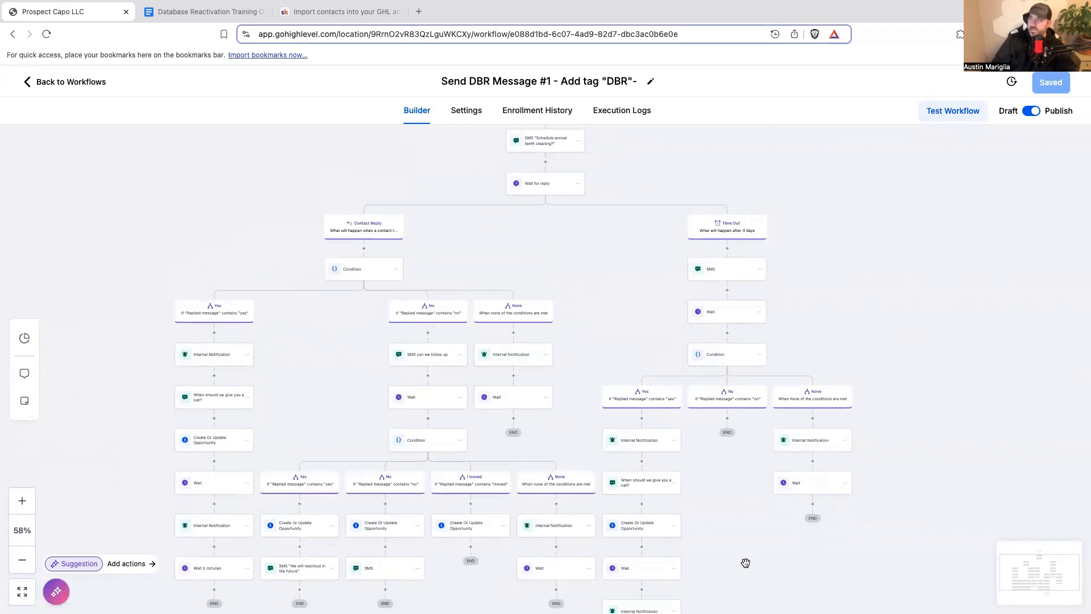
pyautogui.click(560, 147)
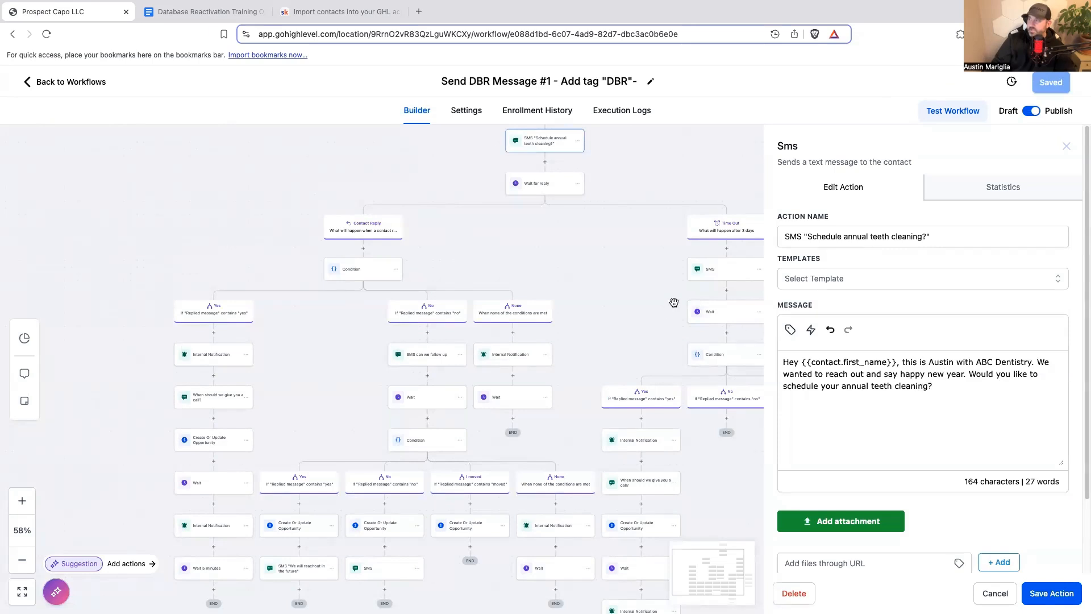
pyautogui.click(1030, 591)
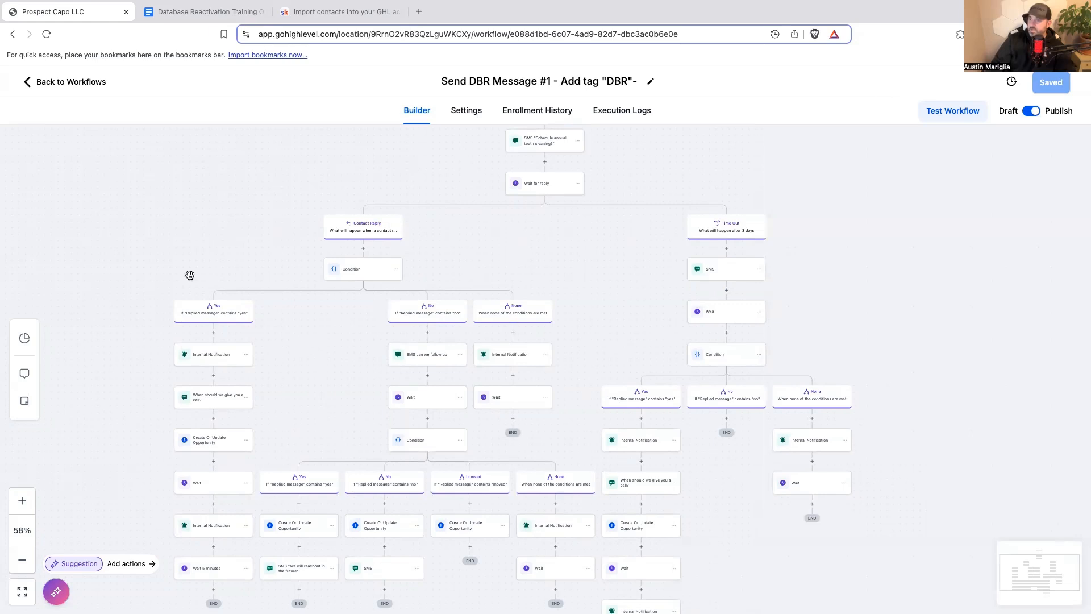
pyautogui.scroll(-1, 211, 316)
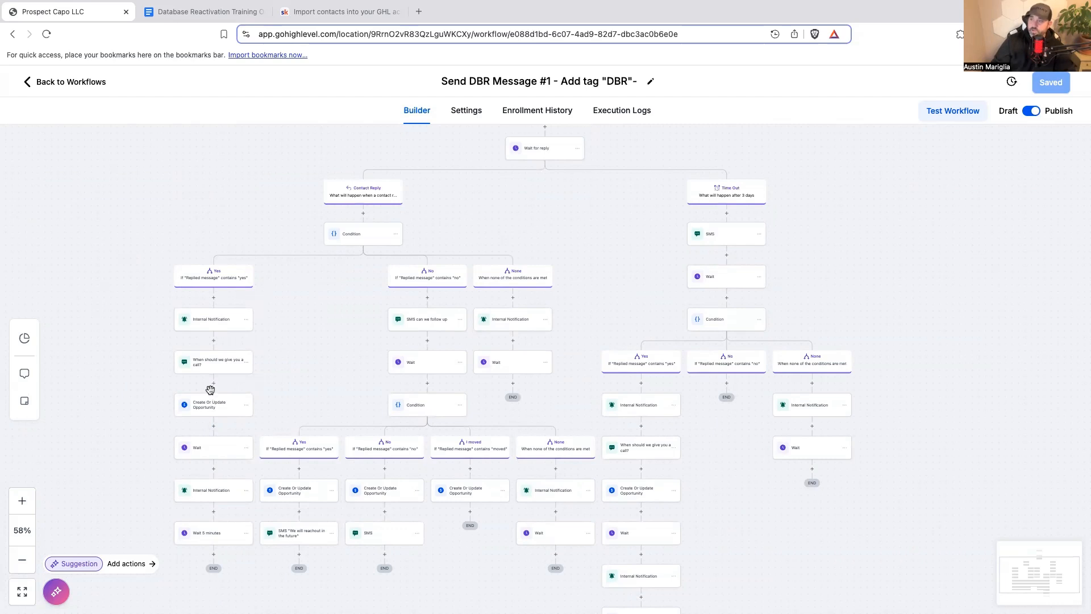
# Step: Return to the workflow list, reopen the "Send DBR Message #1" workflow and look over its whole branch layout
pyautogui.click(83, 84)
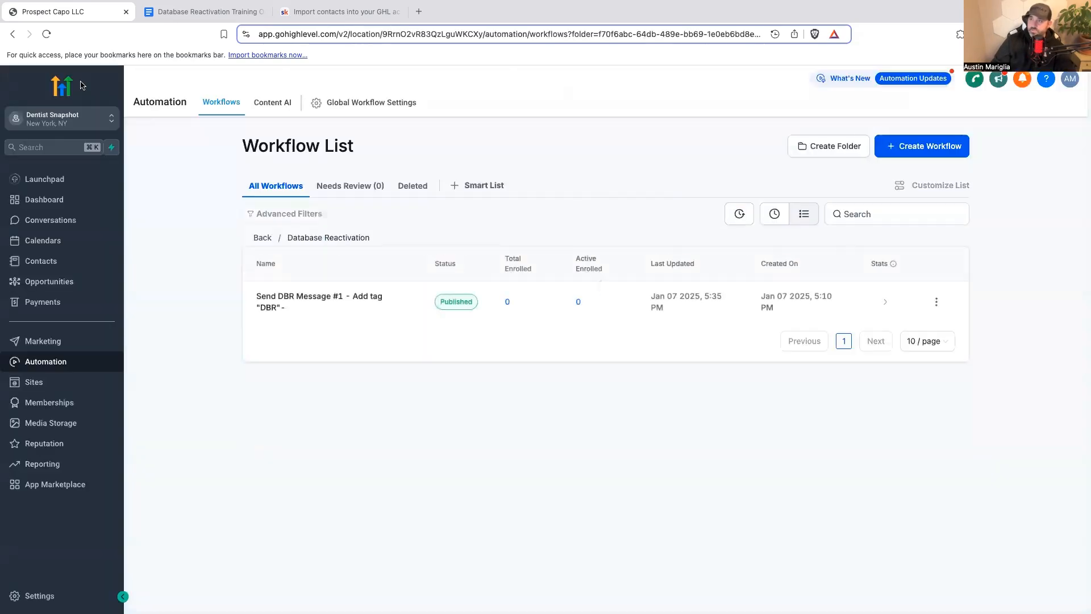
pyautogui.click(293, 301)
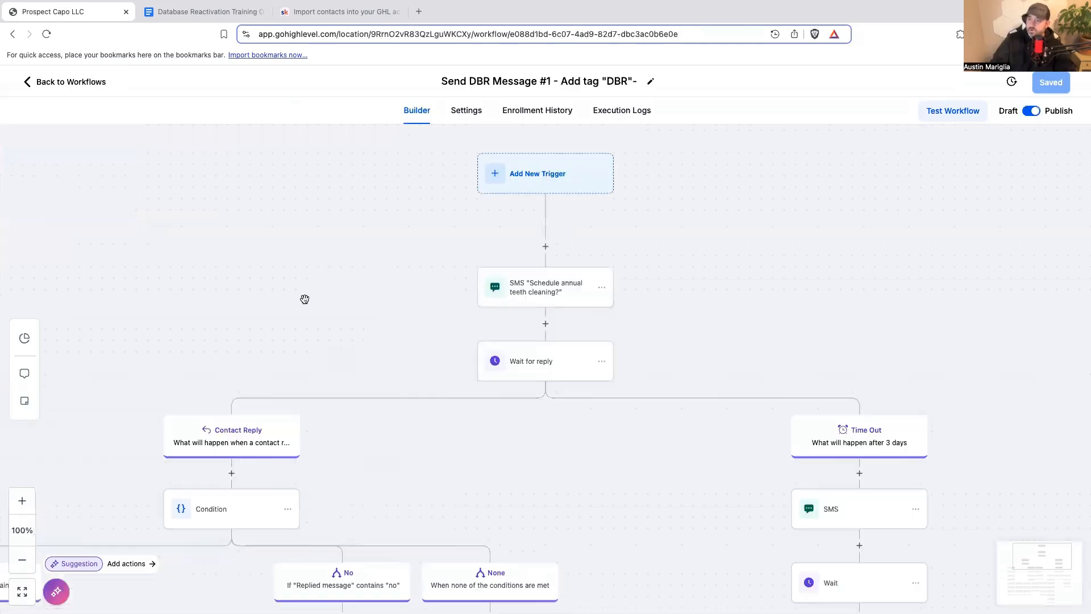
pyautogui.click(22, 562)
pyautogui.click(22, 562)
pyautogui.click(23, 562)
pyautogui.click(22, 562)
pyautogui.moveTo(161, 441); pyautogui.dragTo(175, 312)
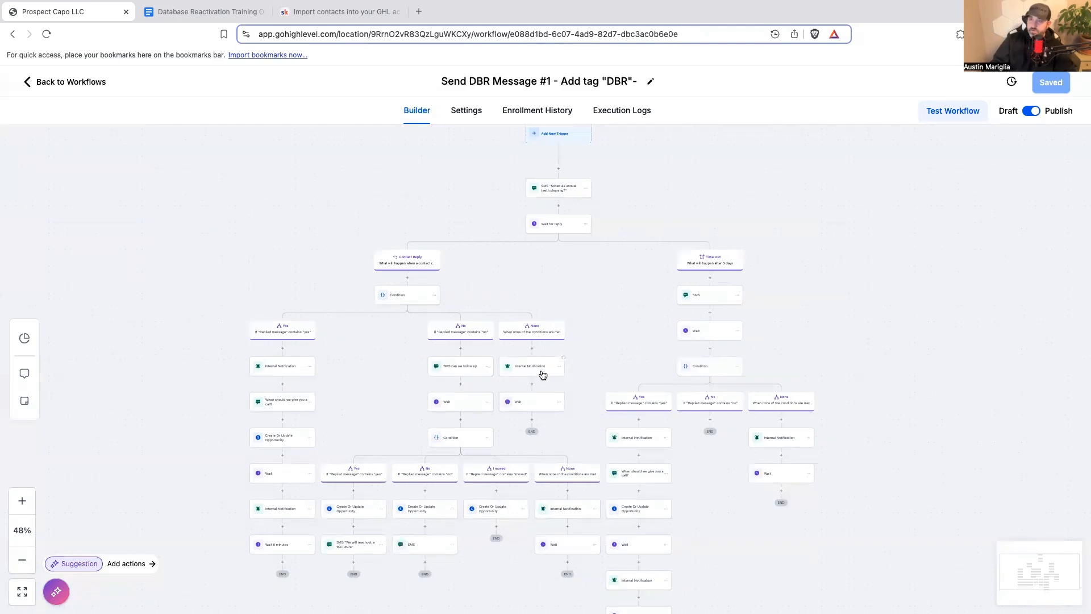
# Step: Check the unread conversations and reopen the "Send DBR Message #1" workflow from the Database Reactivation folder
pyautogui.click(86, 82)
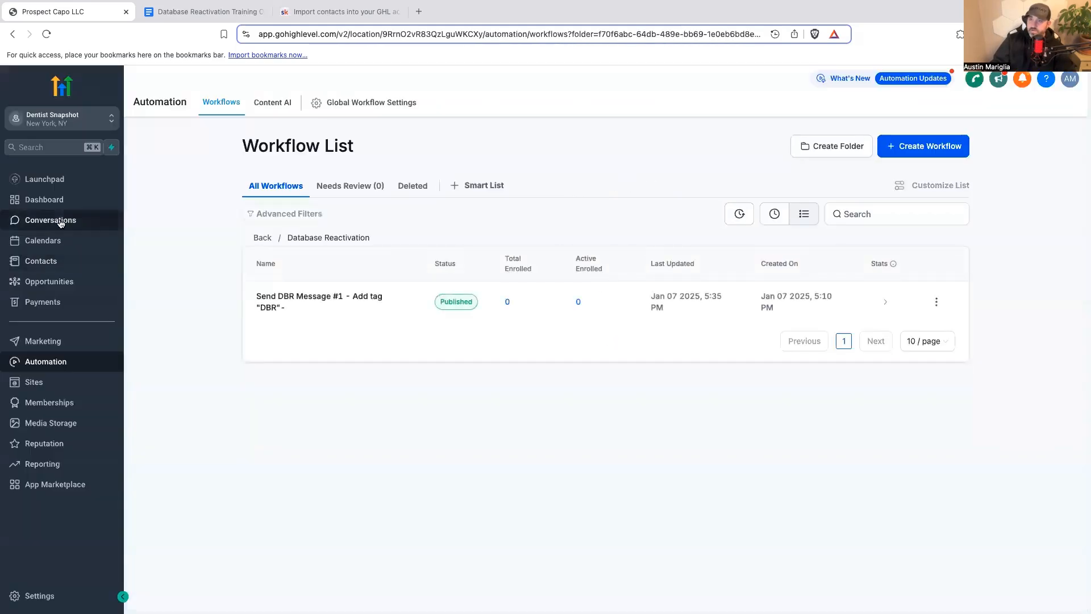
pyautogui.click(61, 222)
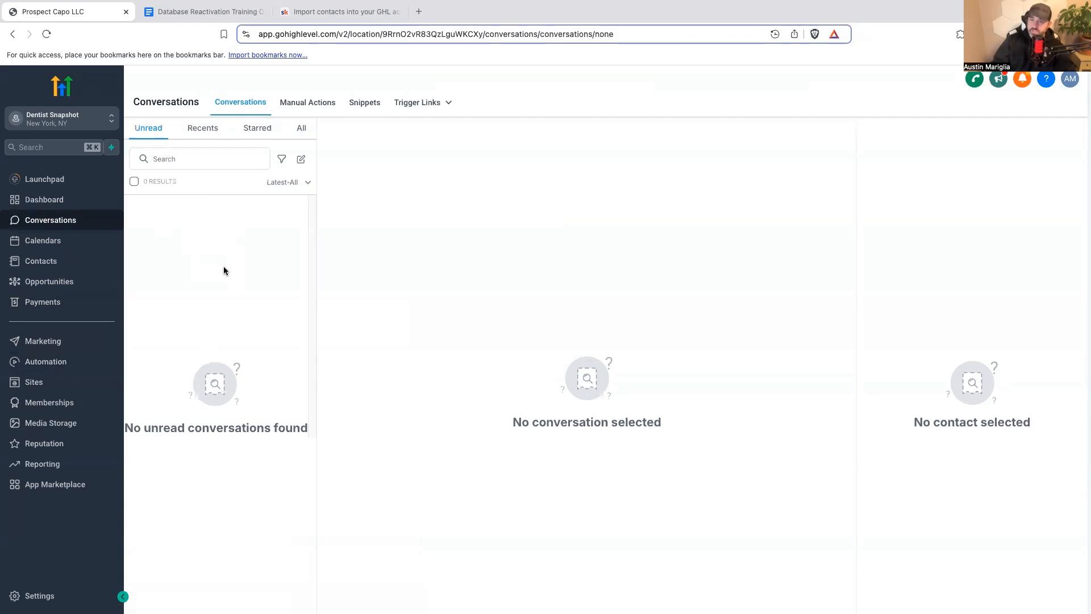
pyautogui.click(42, 363)
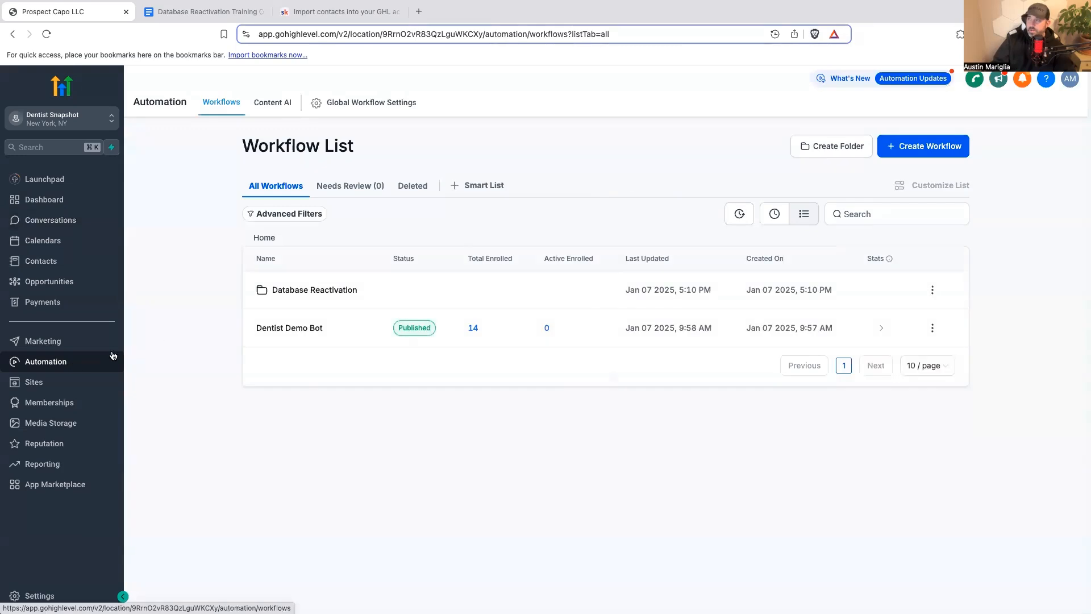
pyautogui.click(315, 289)
pyautogui.click(318, 299)
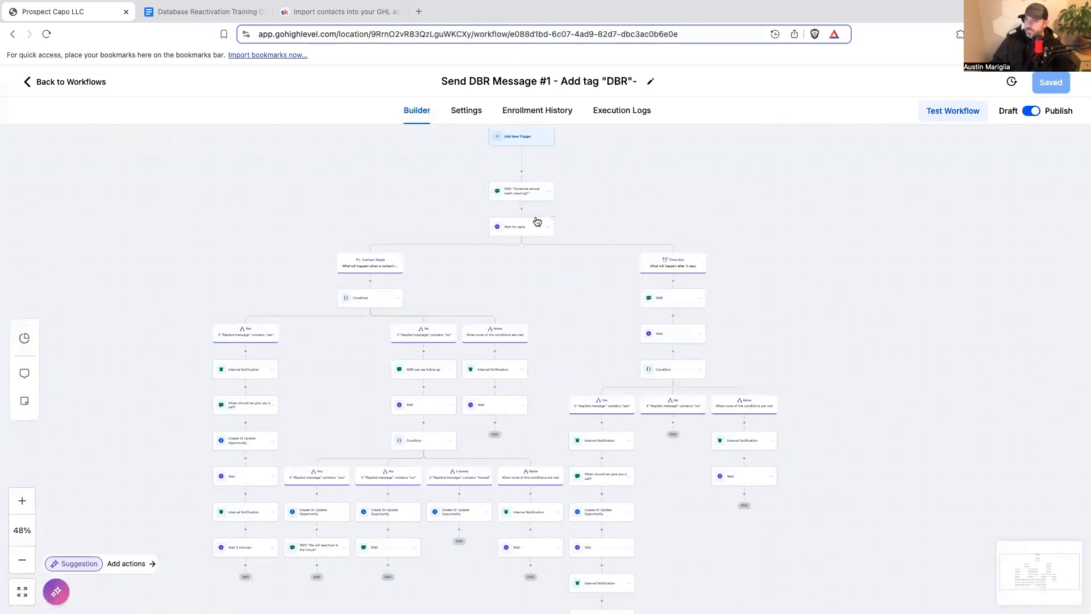
# Step: Insert an Add Contact Tag action above the first SMS and create the new tag "dbr 1" in it
pyautogui.click(521, 171)
pyautogui.write('add')
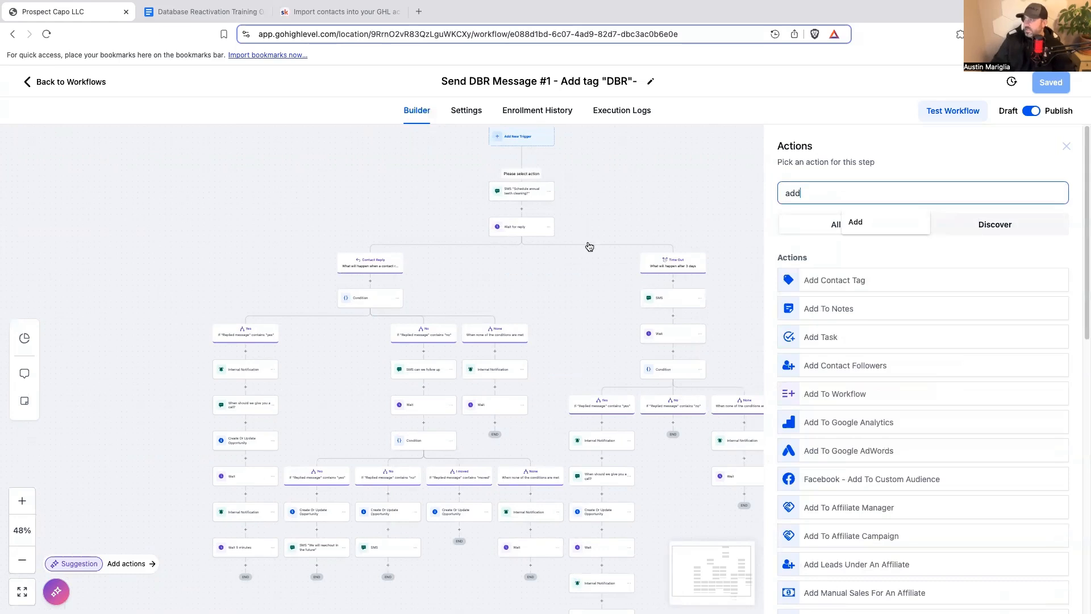
pyautogui.click(824, 280)
pyautogui.click(826, 266)
pyautogui.write('D')
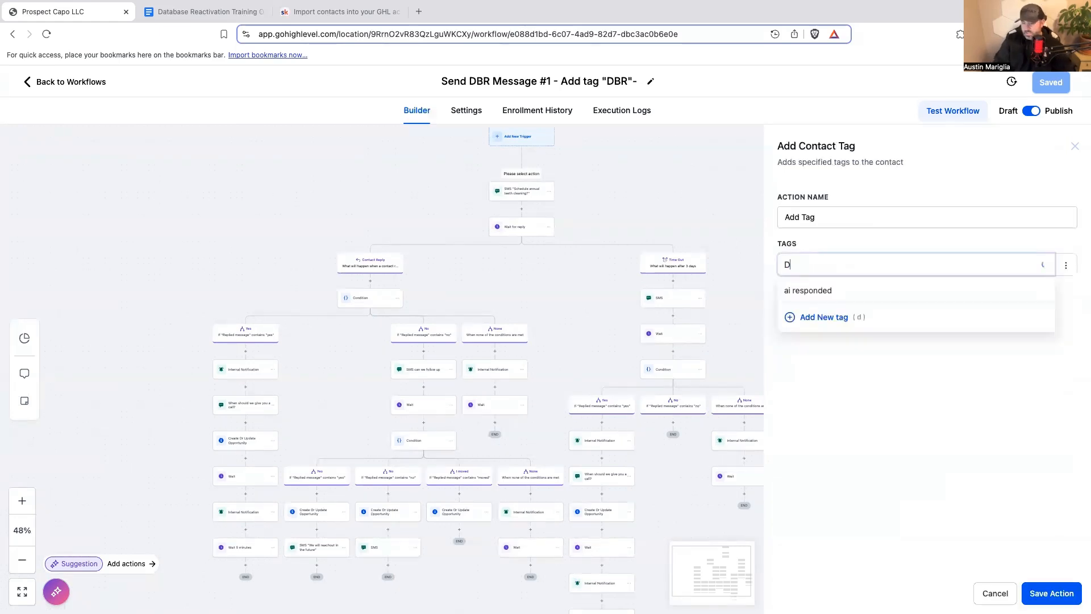
pyautogui.write('BR 1')
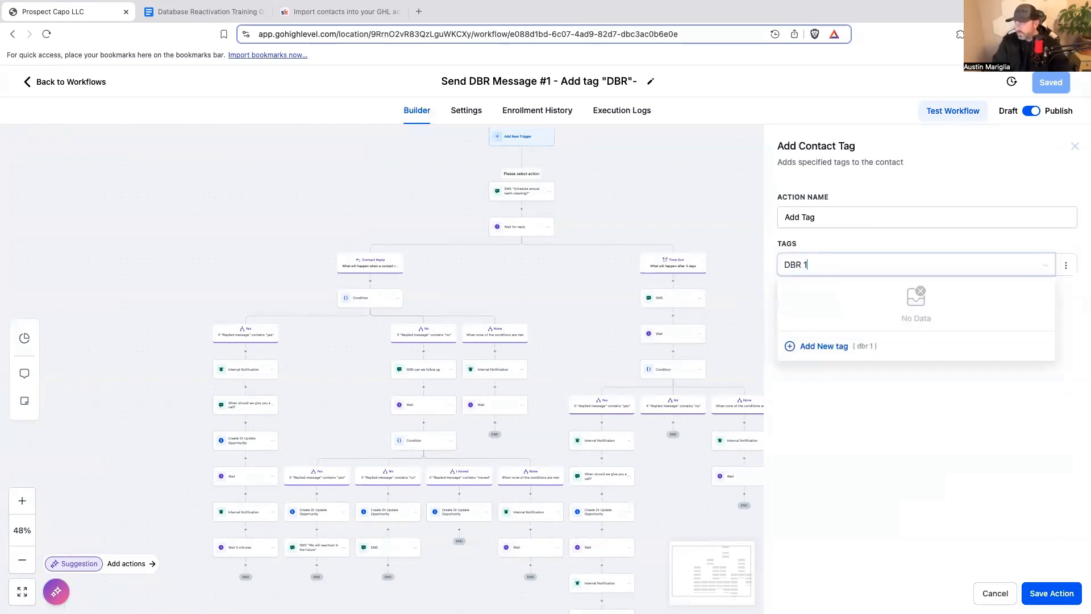
pyautogui.click(844, 341)
# Step: Create a second tag "DBR" in the Add Tag action, then save the action and the workflow
pyautogui.click(835, 296)
pyautogui.write('DBR')
pyautogui.click(824, 373)
pyautogui.click(1034, 593)
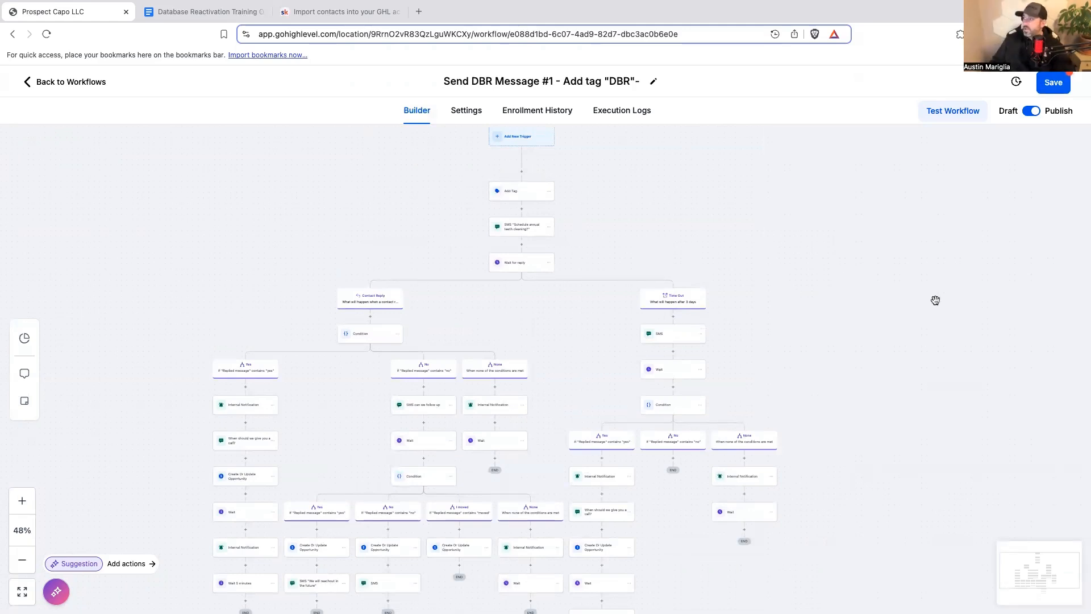
pyautogui.click(1056, 90)
# Step: Enable a 14-day timeout on the Wait action below the Time Out branch's SMS and save the action
pyautogui.scroll(-1, 859, 297)
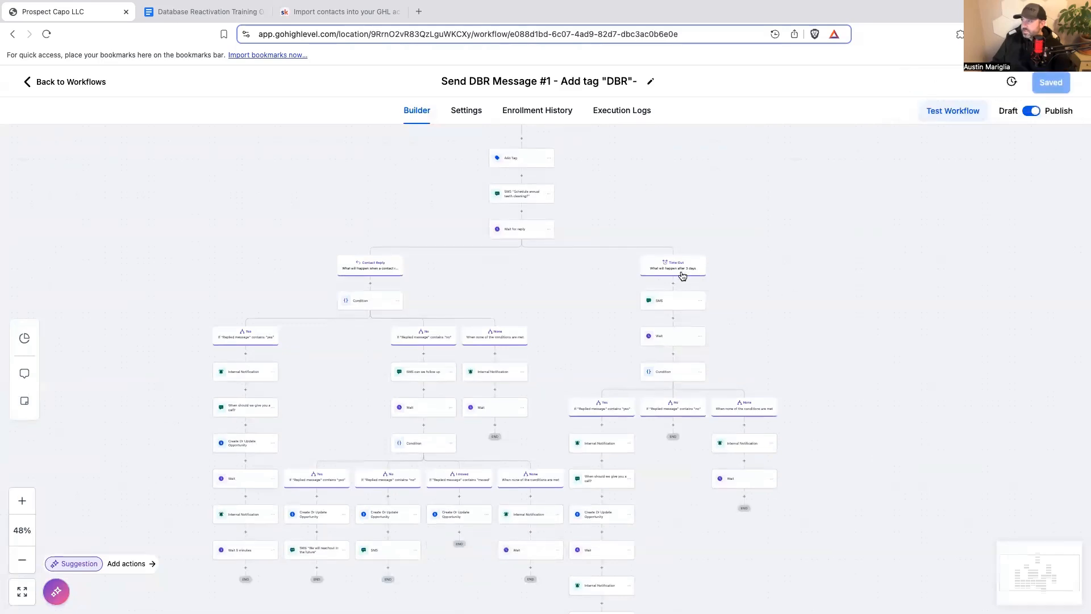
pyautogui.click(676, 340)
pyautogui.click(617, 373)
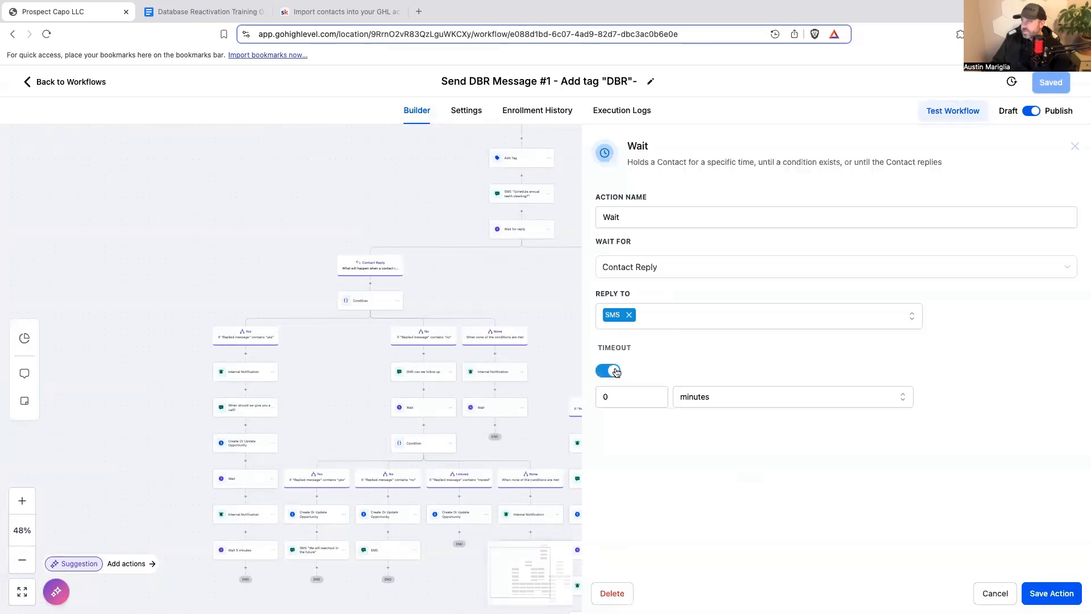
pyautogui.doubleClick(613, 399)
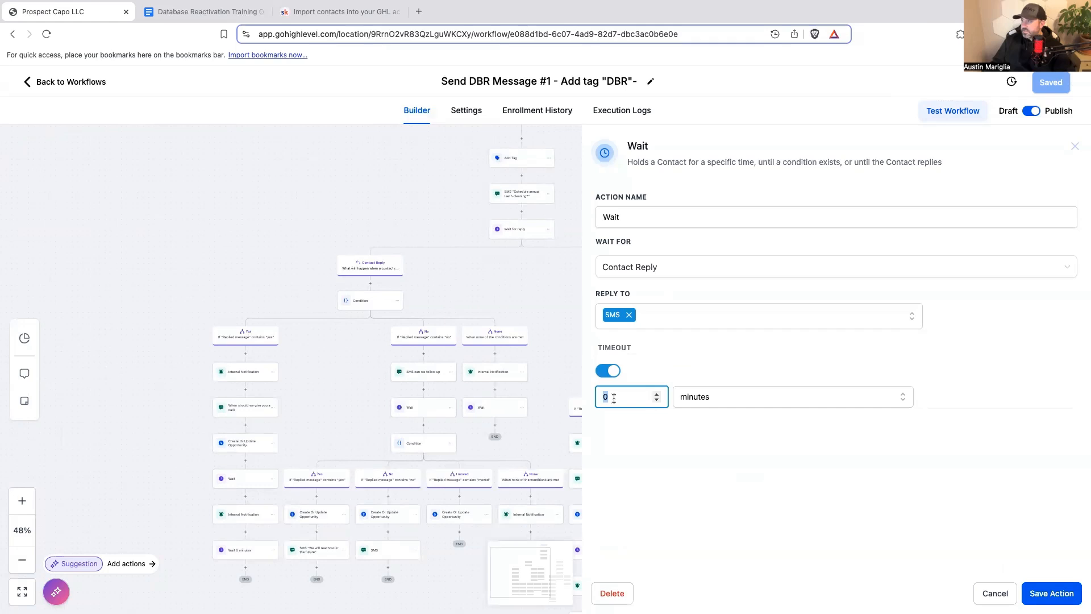
pyautogui.write('14')
pyautogui.click(742, 397)
pyautogui.click(707, 423)
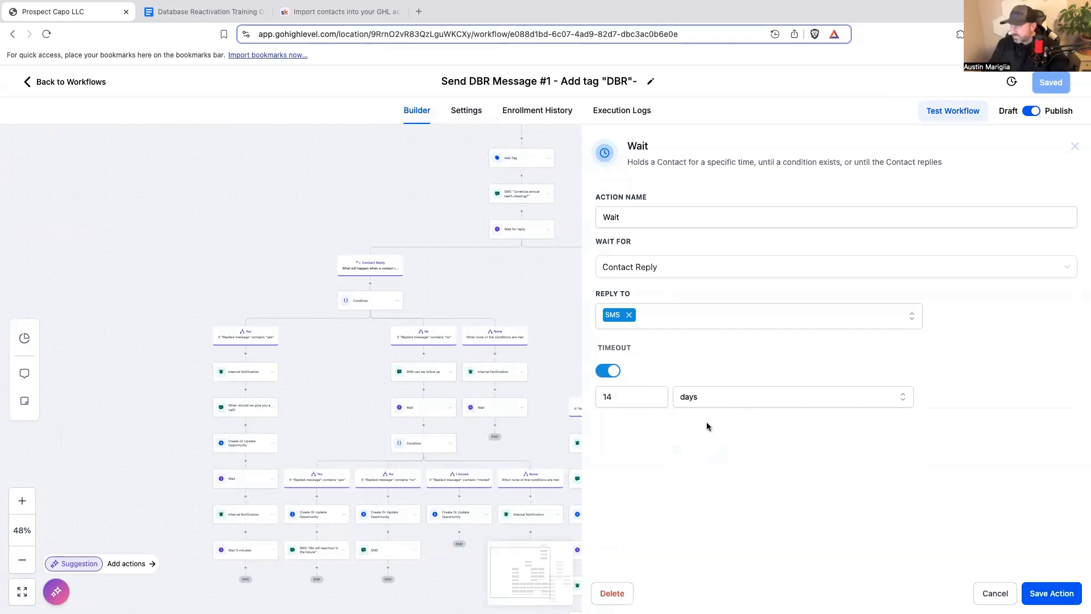
pyautogui.click(1051, 594)
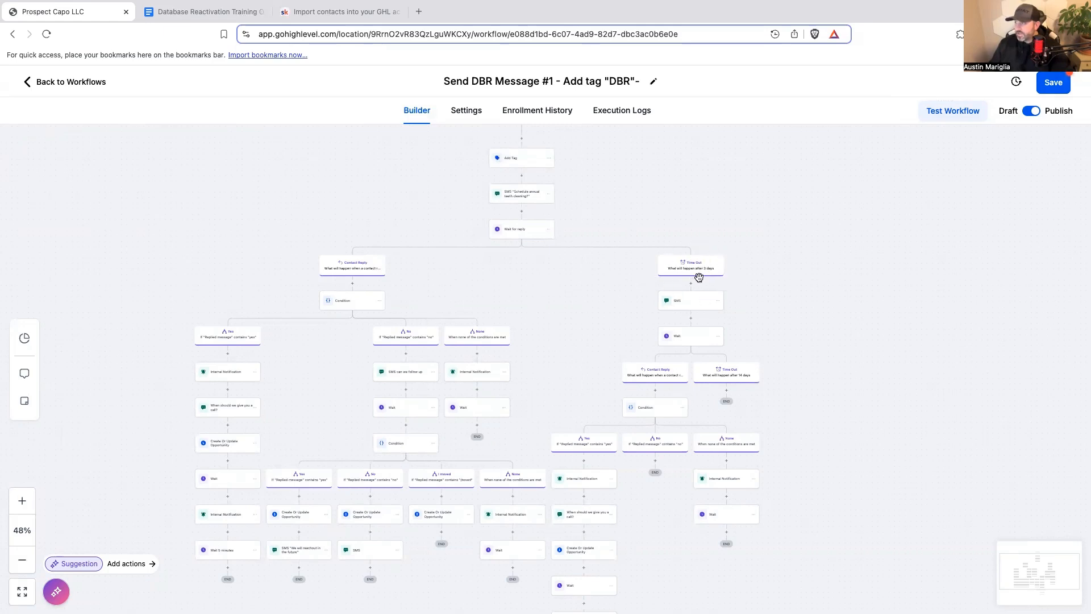
# Step: Add a Send SMS action under the 14-day Time Out branch, starting "{{contact.first_name}}, I know life can be busy. This is the last week that"
pyautogui.click(728, 391)
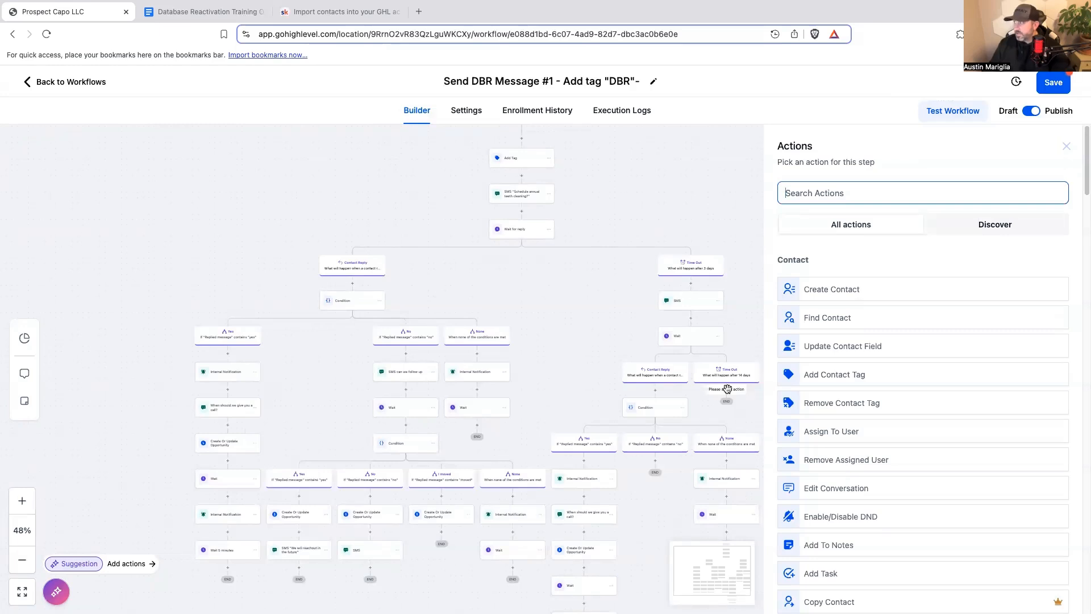
pyautogui.write('sms')
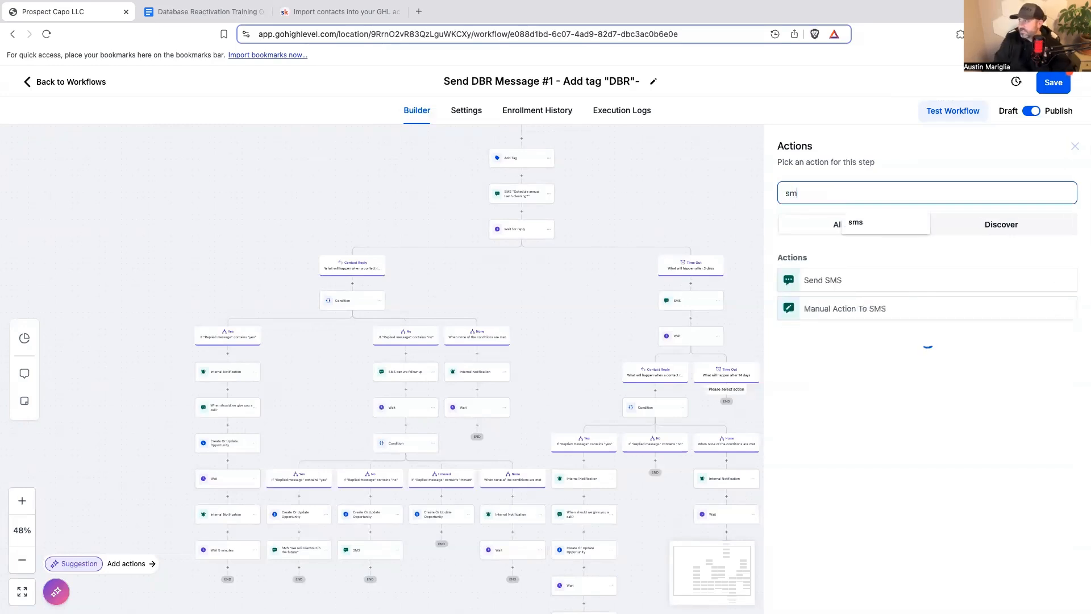
pyautogui.click(870, 286)
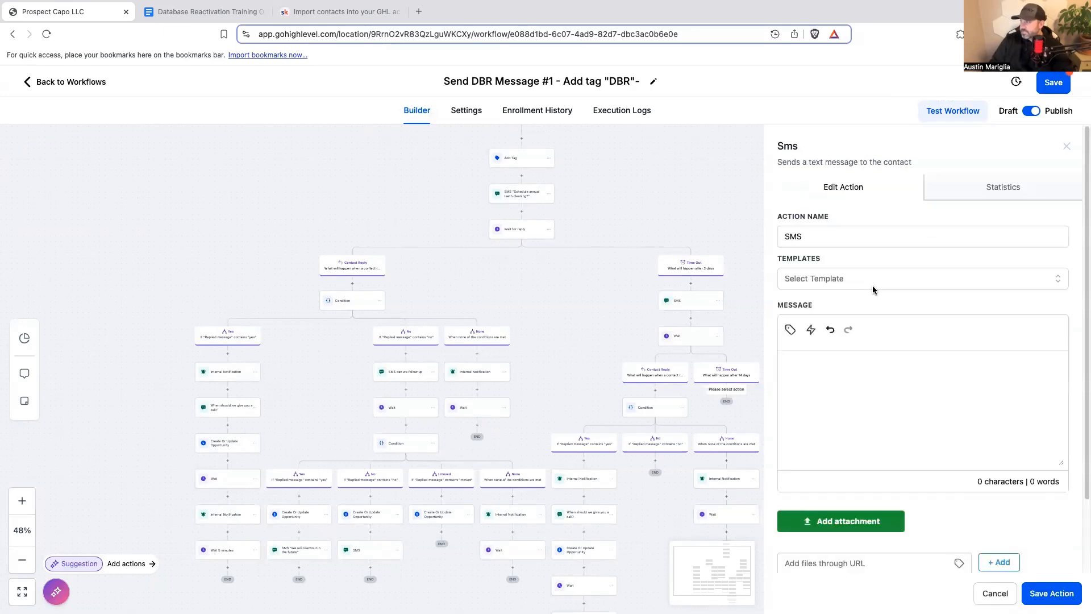
pyautogui.click(790, 330)
pyautogui.click(754, 396)
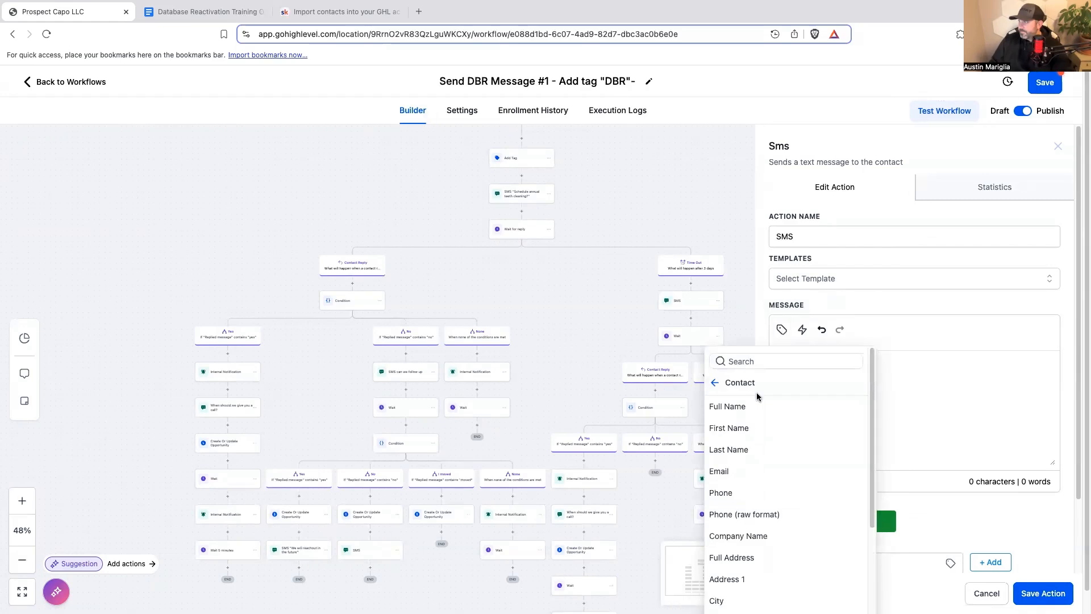
pyautogui.click(754, 392)
pyautogui.write(', I know life can be busy. This is the last week that ')
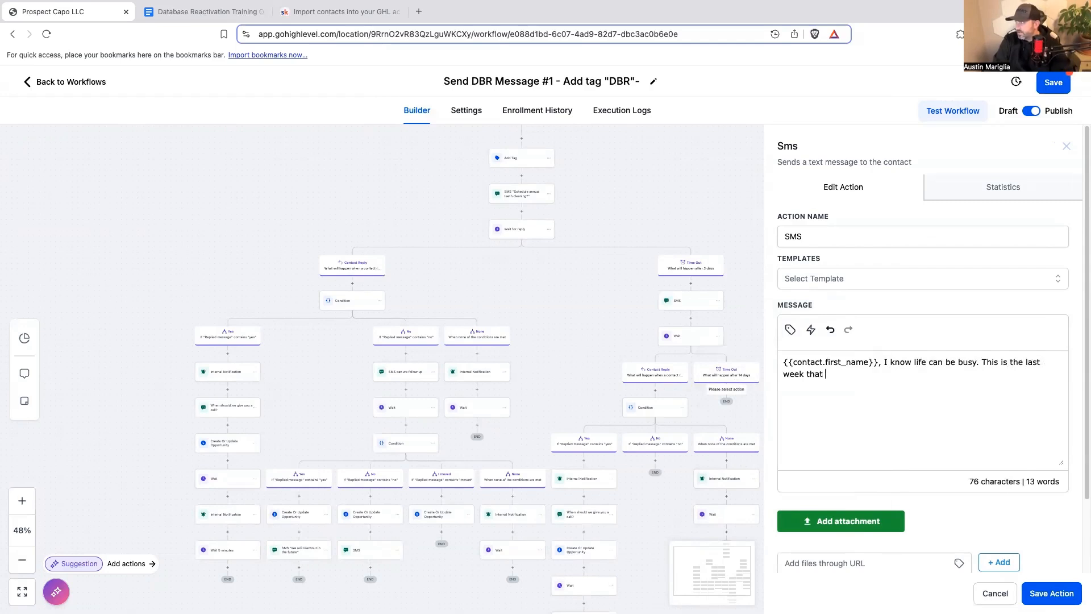
# Step: Finish the message with "we are doing the 50% off your teeth cleaning. Would you like to book that today?" and save the action
pyautogui.write('we are doing the ')
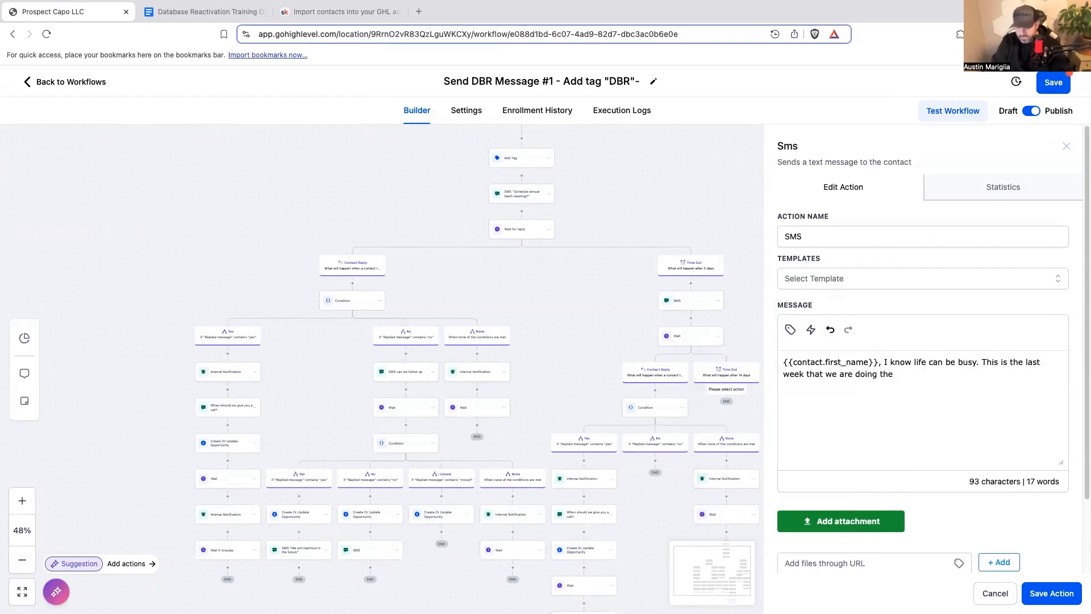
pyautogui.write('50')
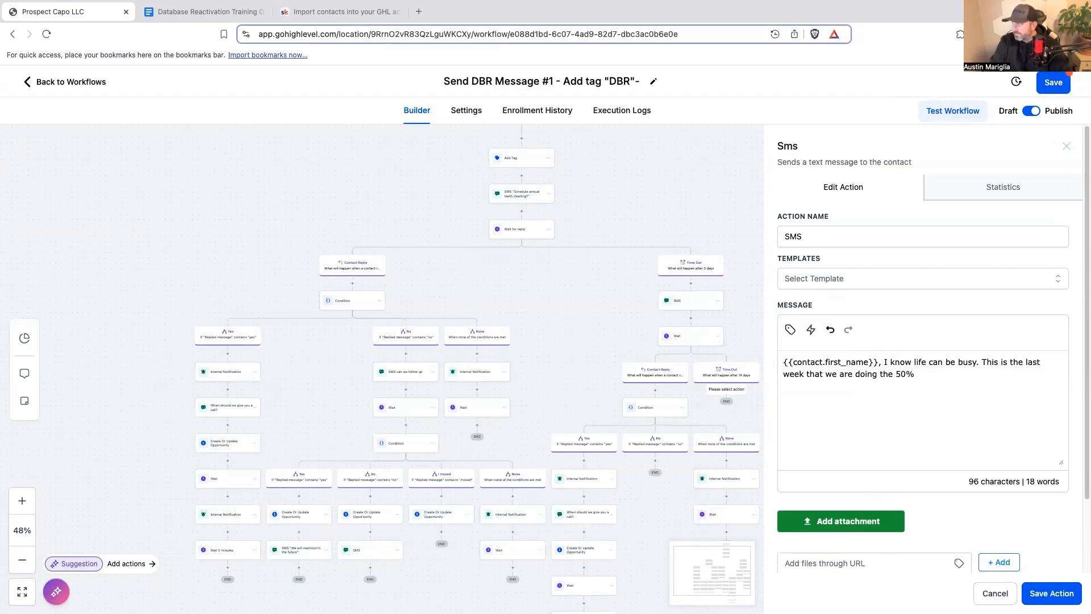
pyautogui.write('% off your tee')
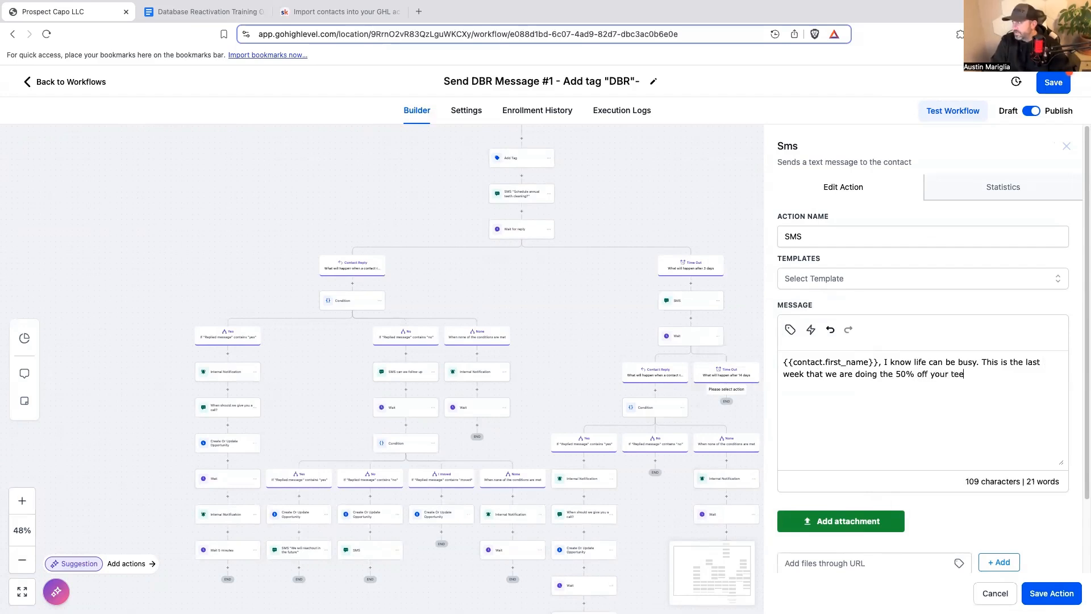
pyautogui.write('th cleaning. Wo')
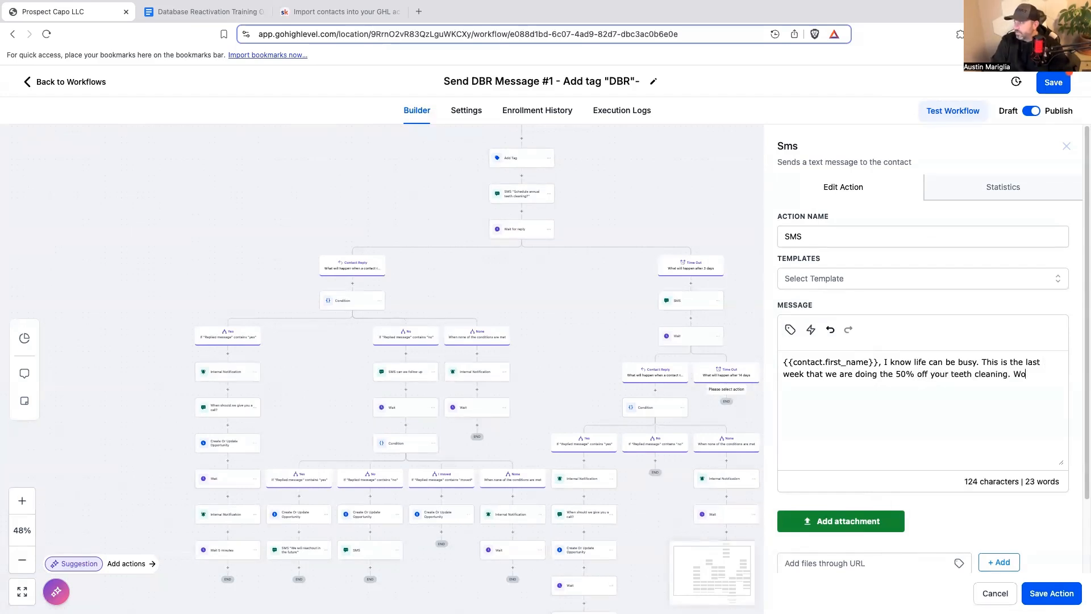
pyautogui.write('uld you like to book that today?')
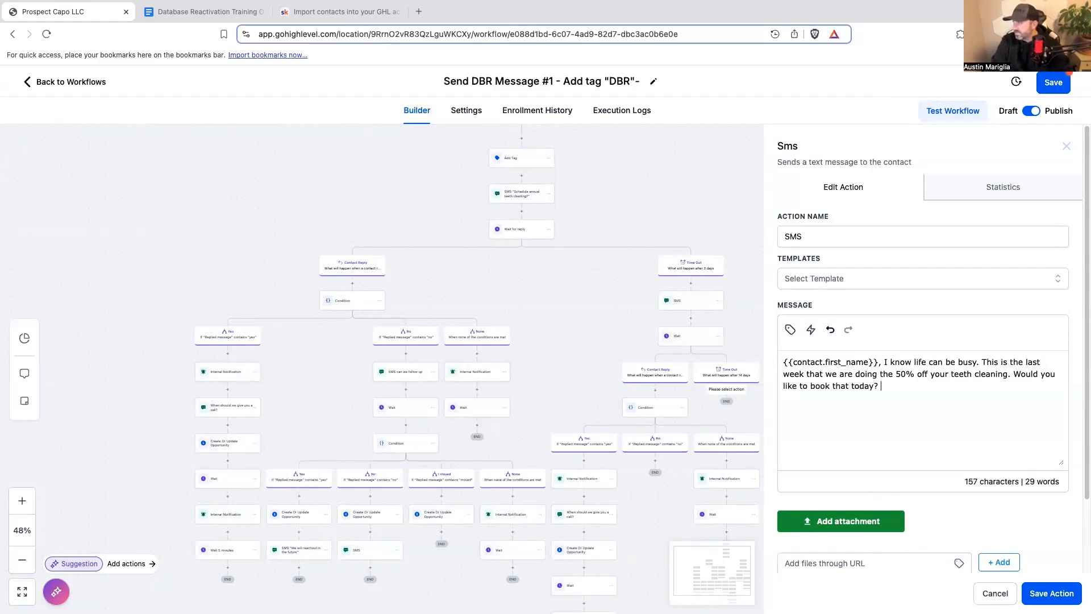
pyautogui.click(1071, 597)
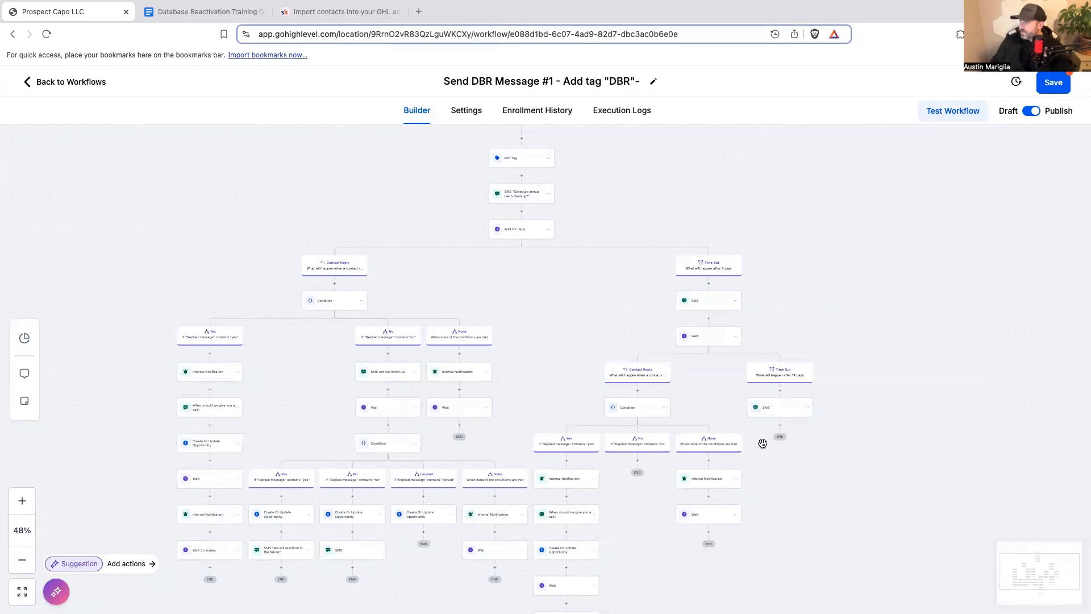
# Step: Rename the SMS action under the 14-day Time Out branch as SMS "Last Day" and save it
pyautogui.click(792, 407)
pyautogui.click(848, 234)
pyautogui.write('"Last Day"')
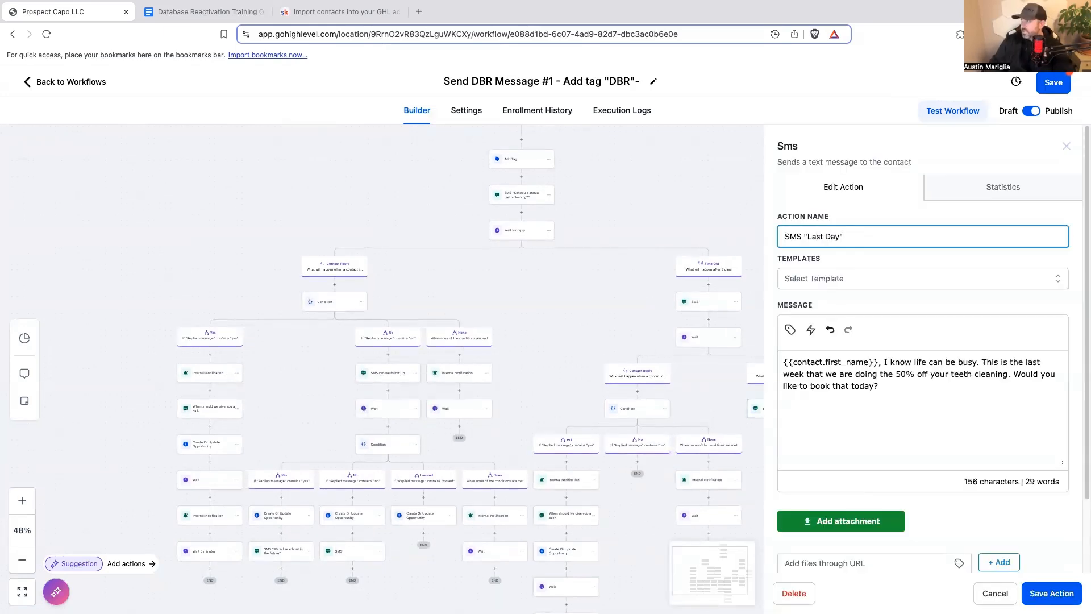
pyautogui.click(1050, 593)
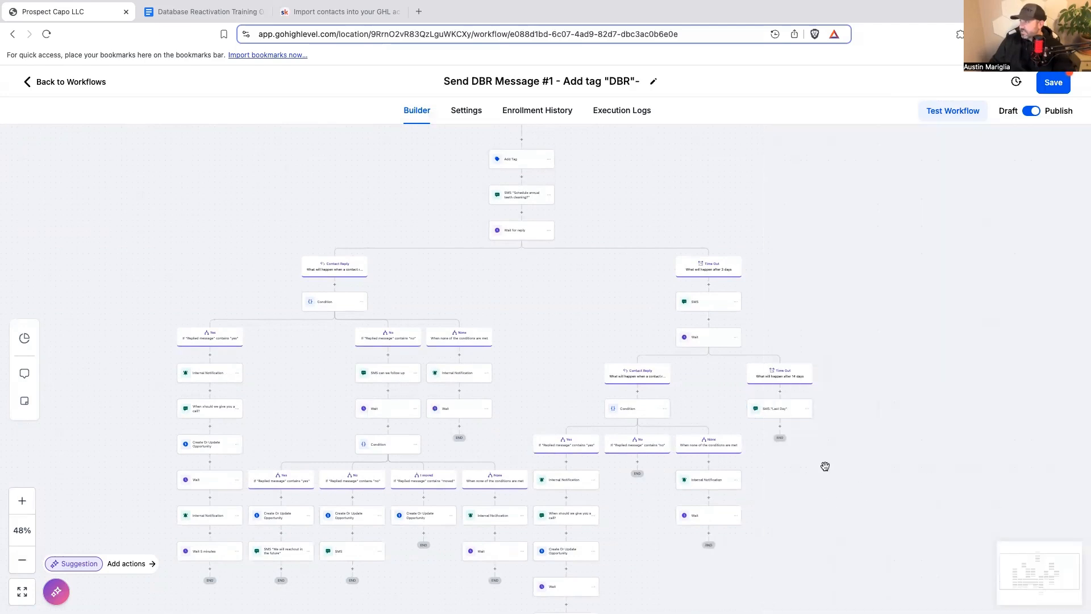
# Step: Add a Wait action below SMS "Last Day" that waits for a contact reply to that SMS, and save the action
pyautogui.click(780, 427)
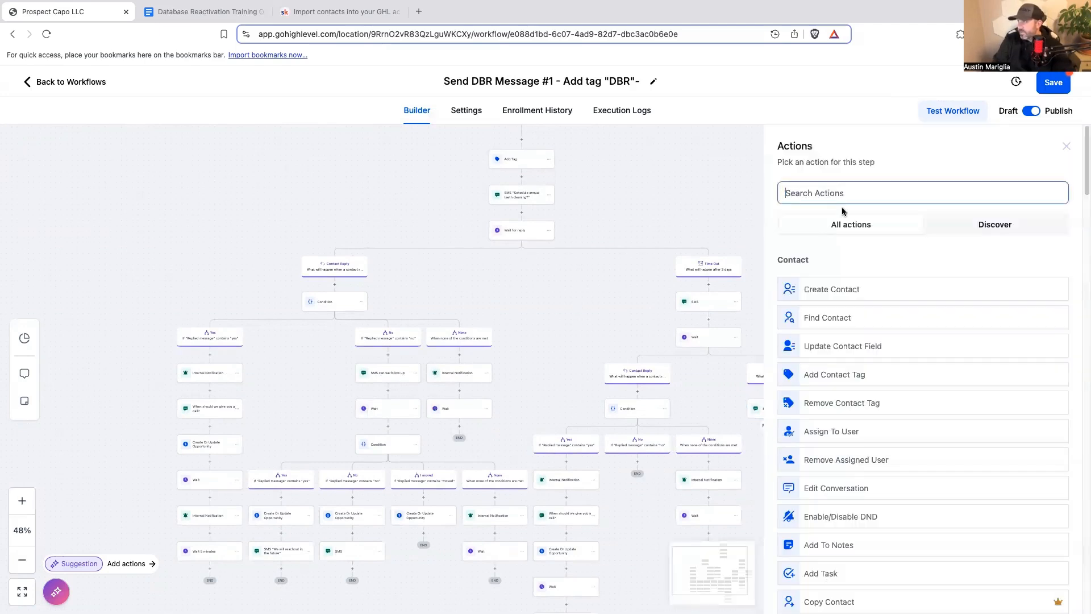
pyautogui.write('wait')
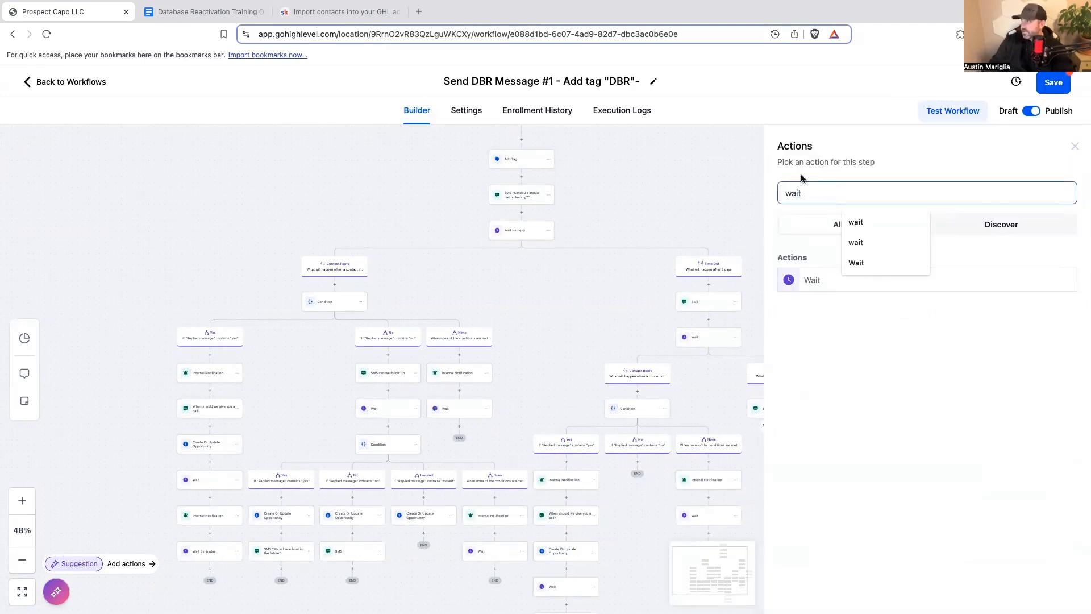
pyautogui.click(814, 280)
pyautogui.click(645, 313)
pyautogui.click(654, 386)
pyautogui.click(693, 426)
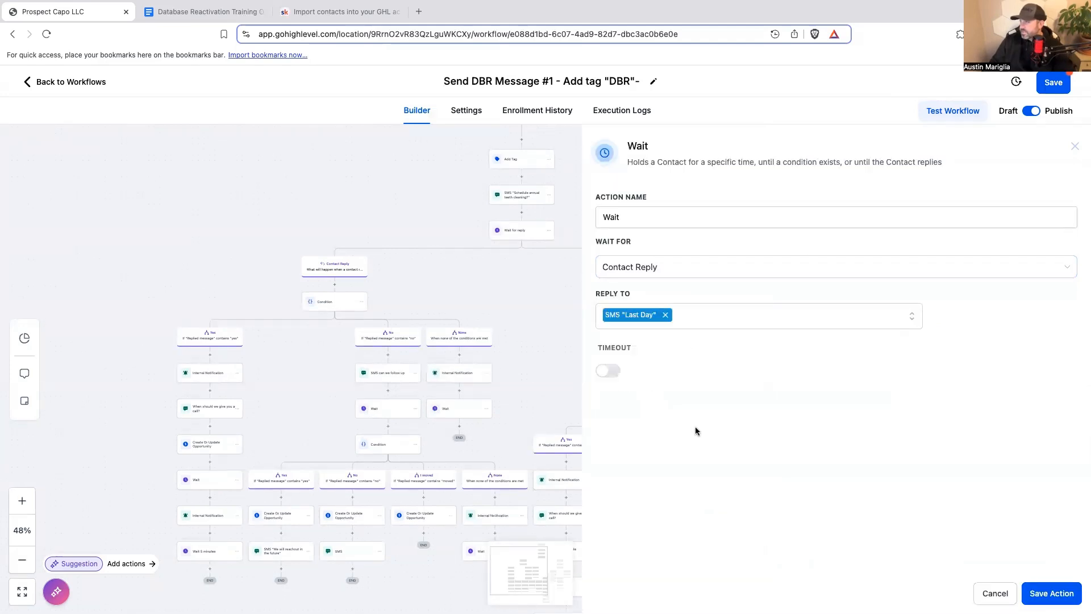
pyautogui.click(1051, 591)
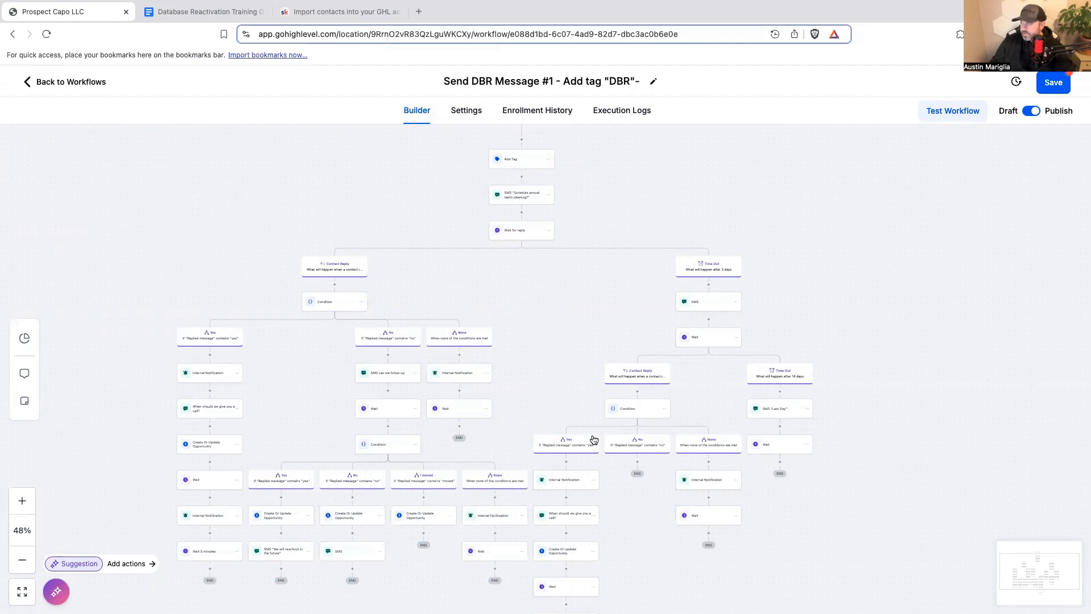
# Step: Copy the first Contact Reply branch's Condition with all actions below it to the spot under the Wait following SMS "Last Day"
pyautogui.click(364, 306)
pyautogui.click(429, 333)
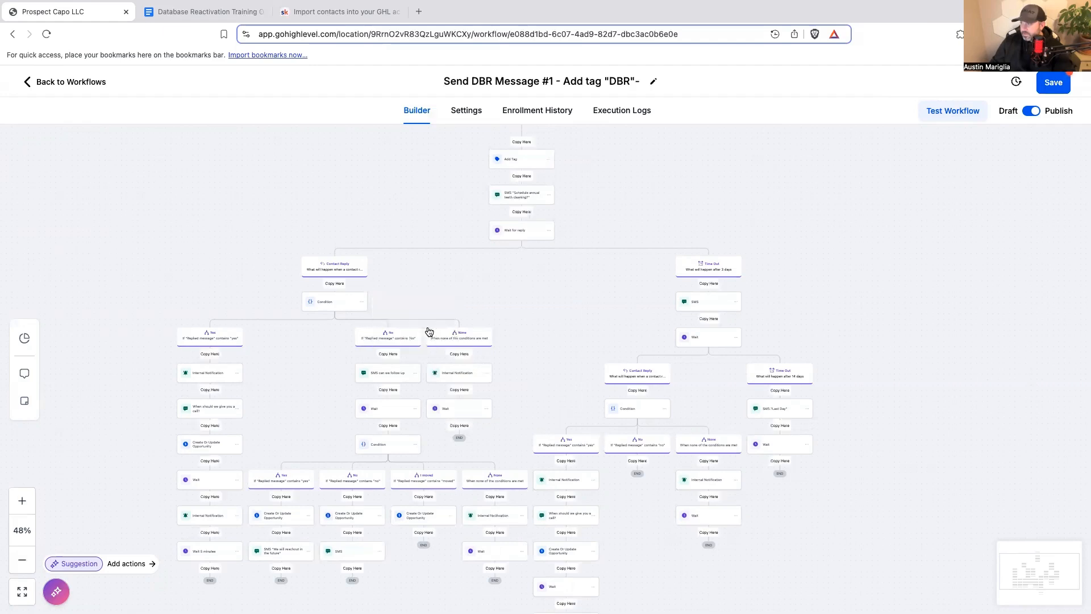
pyautogui.click(780, 461)
pyautogui.scroll(-5, 791, 419)
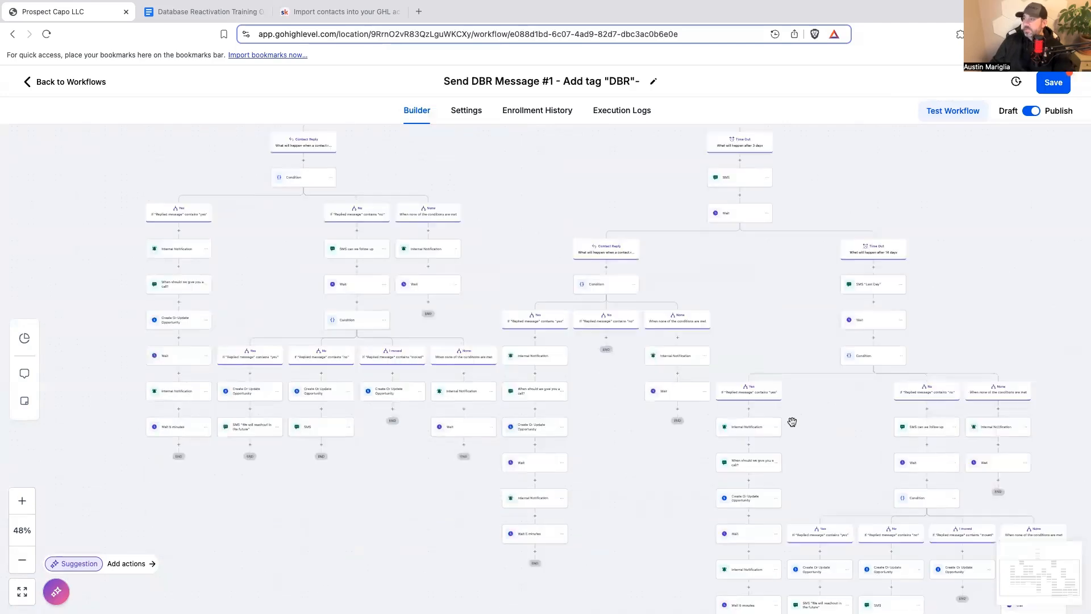
# Step: Examine the copied Condition's Yes, No and None branches and compare them with the rest of the workflow
pyautogui.scroll(2, 803, 429)
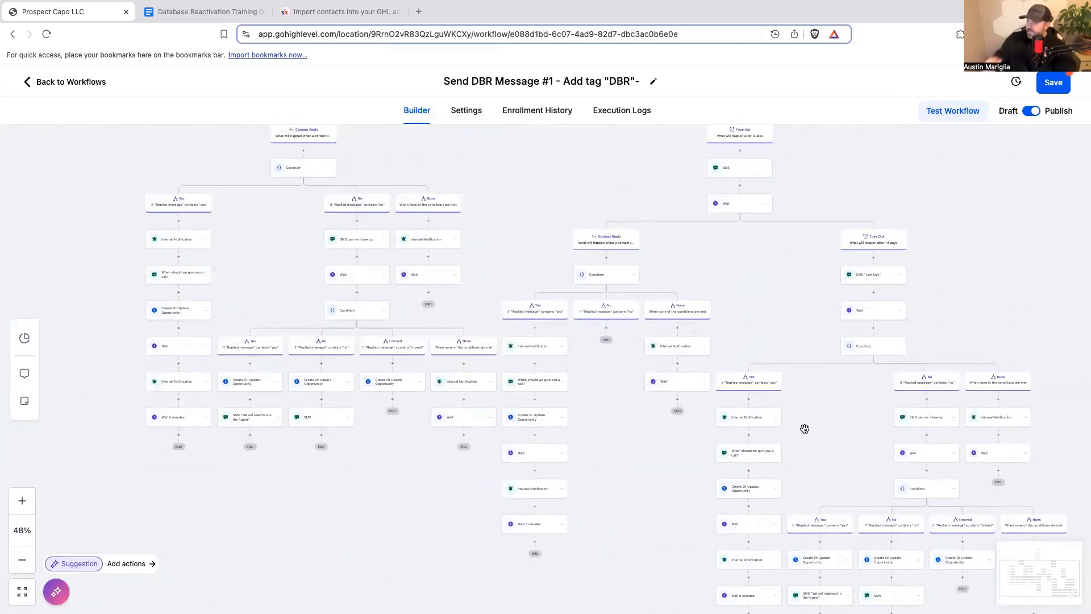
pyautogui.scroll(4, 929, 471)
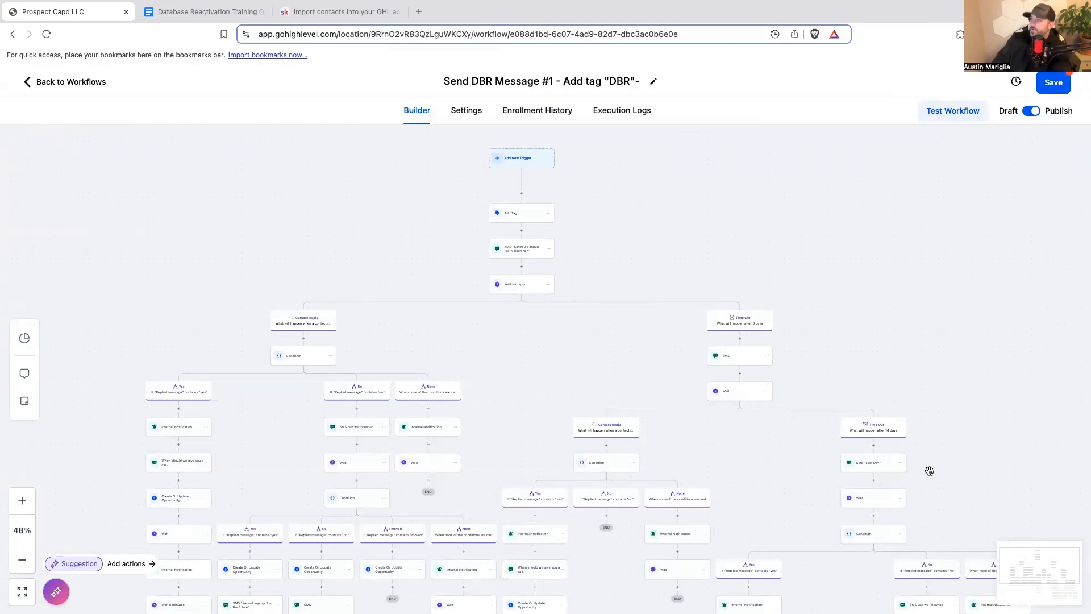
pyautogui.scroll(-1, 930, 472)
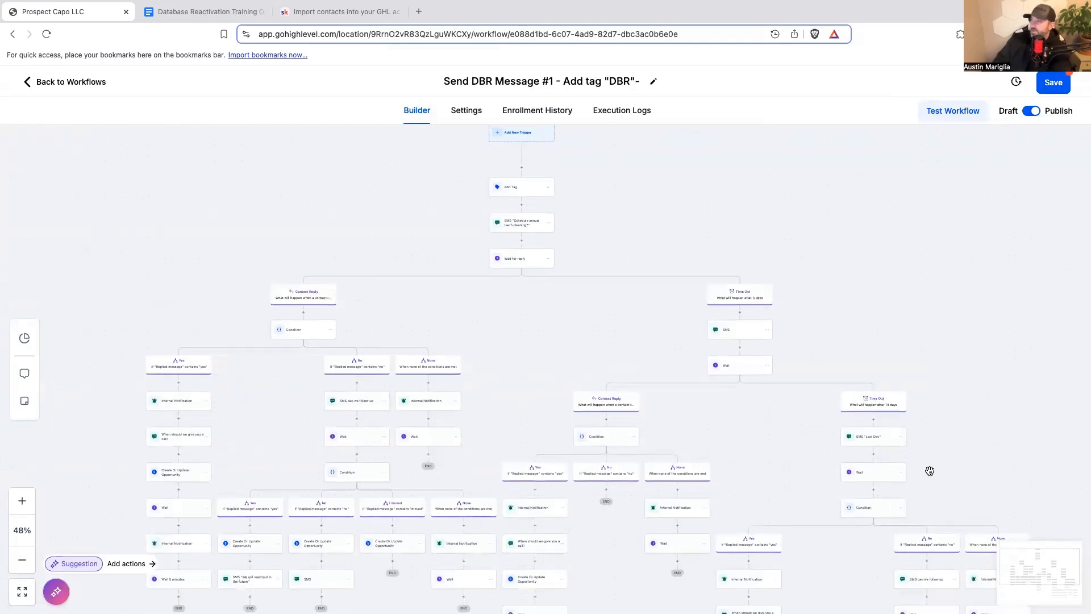
pyautogui.scroll(-5, 929, 471)
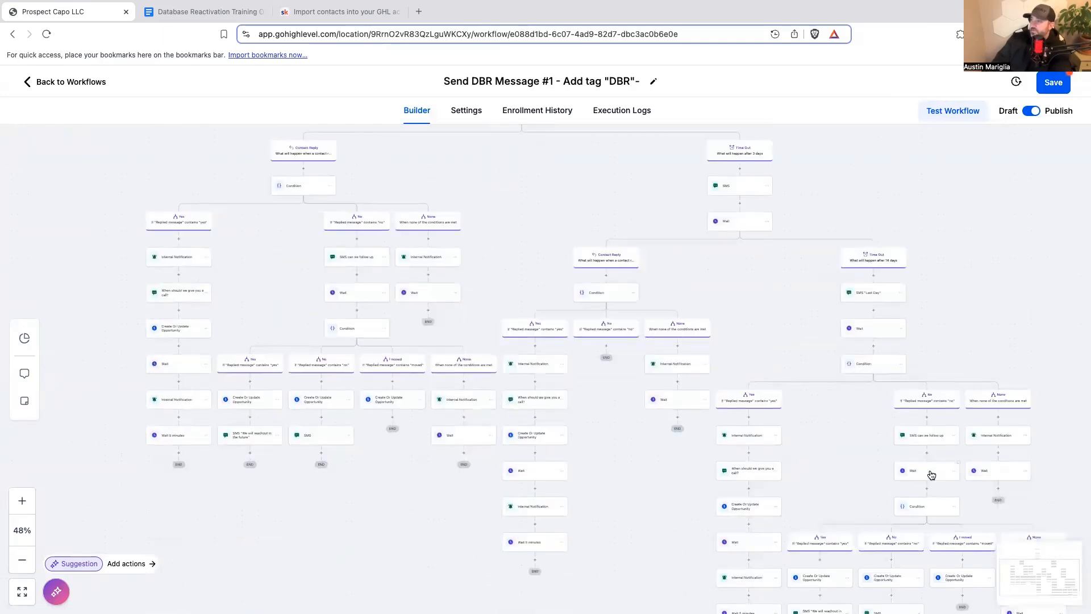
pyautogui.scroll(-2, 931, 475)
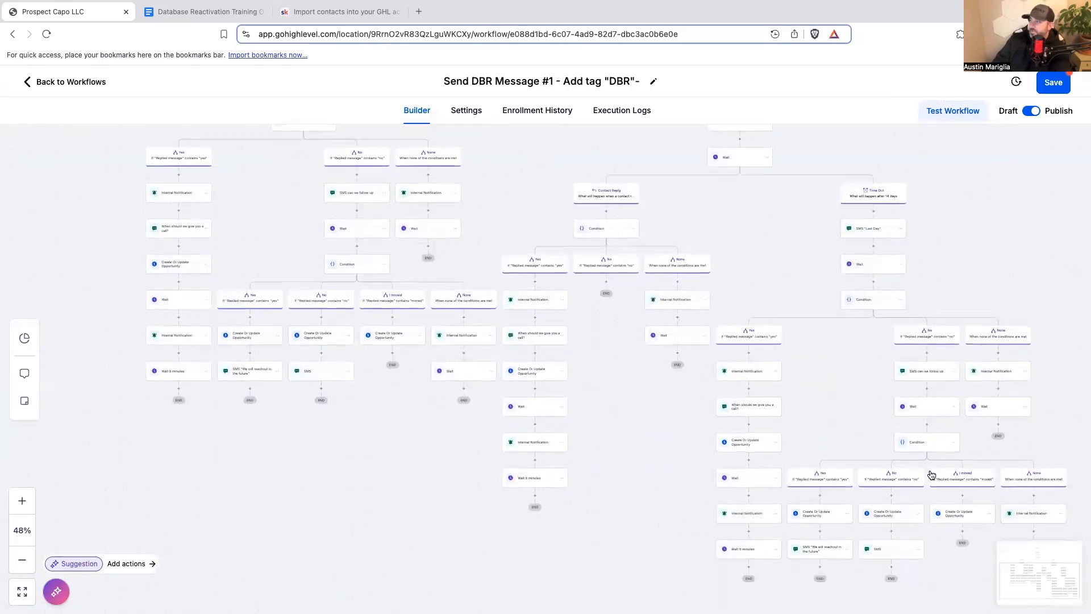
pyautogui.scroll(-3, 932, 475)
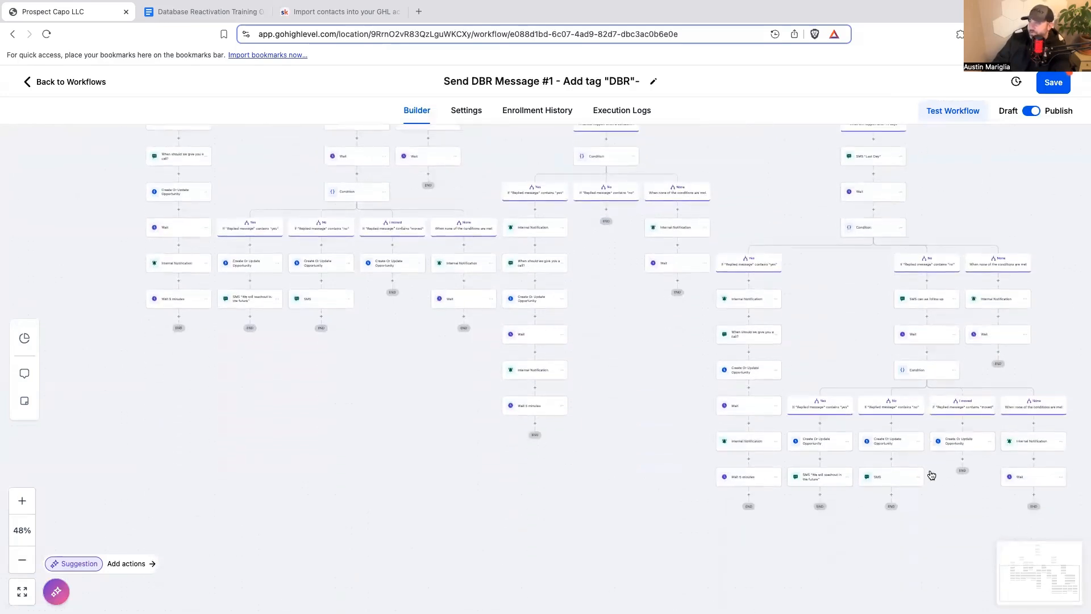
pyautogui.scroll(-1, 931, 472)
pyautogui.scroll(5, 929, 471)
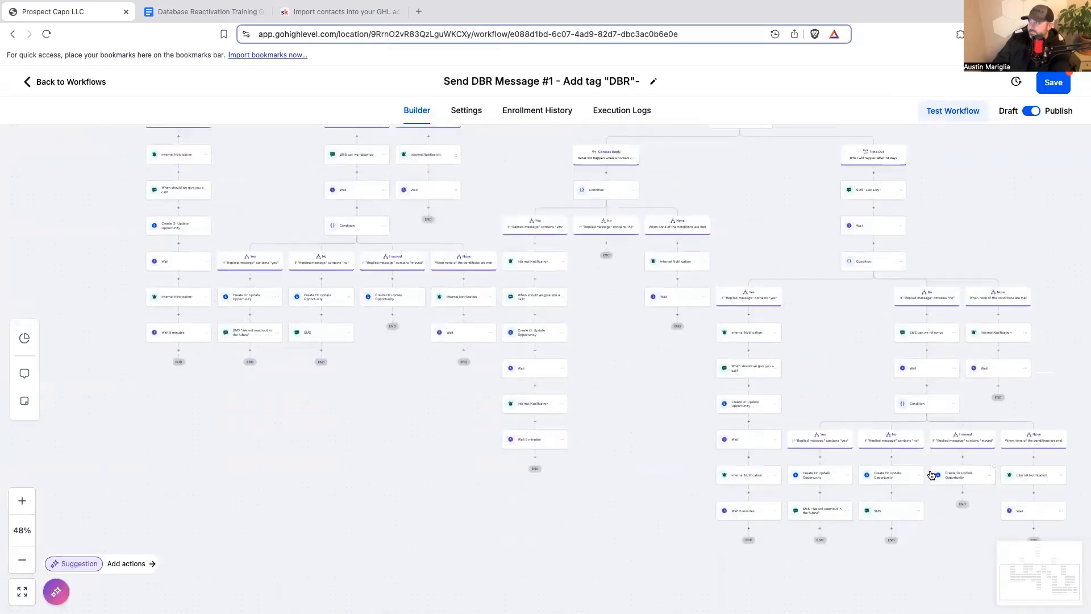
pyautogui.scroll(2, 932, 475)
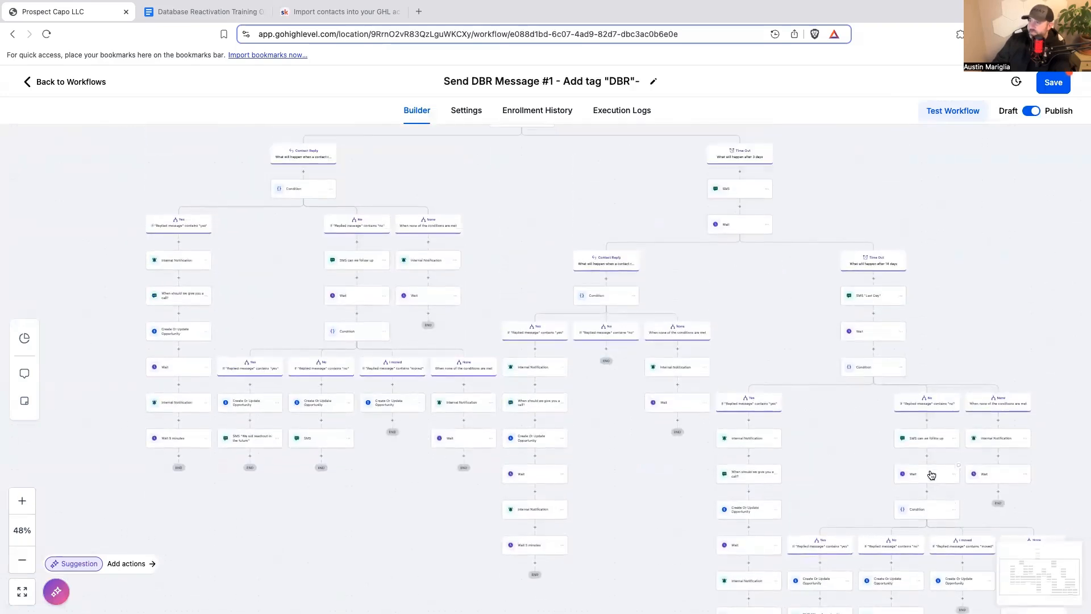
pyautogui.scroll(5, 932, 474)
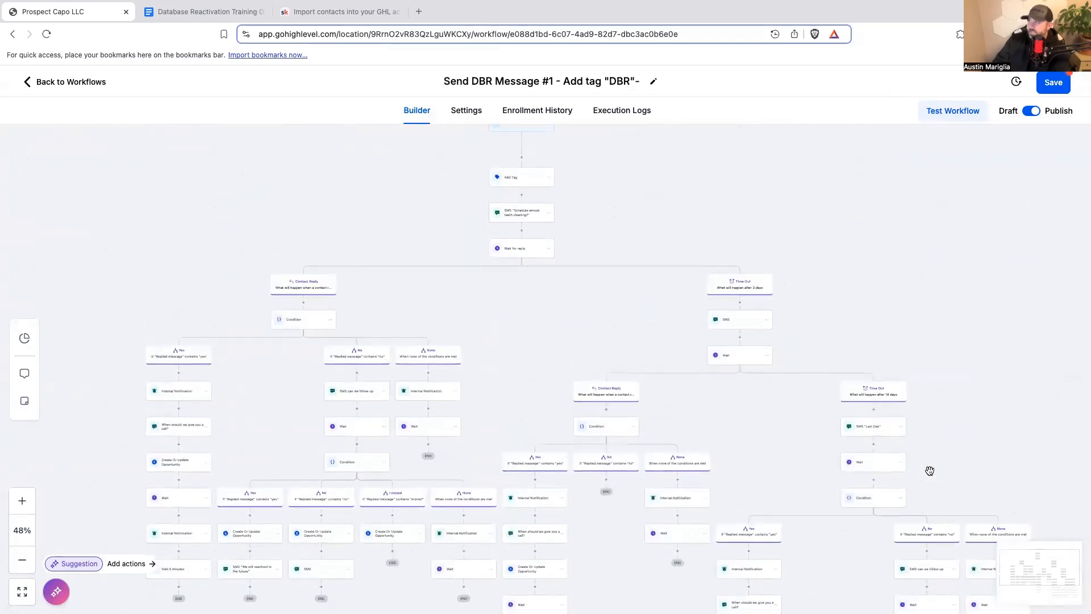
# Step: Save the workflow and dismiss the notification
pyautogui.click(1052, 92)
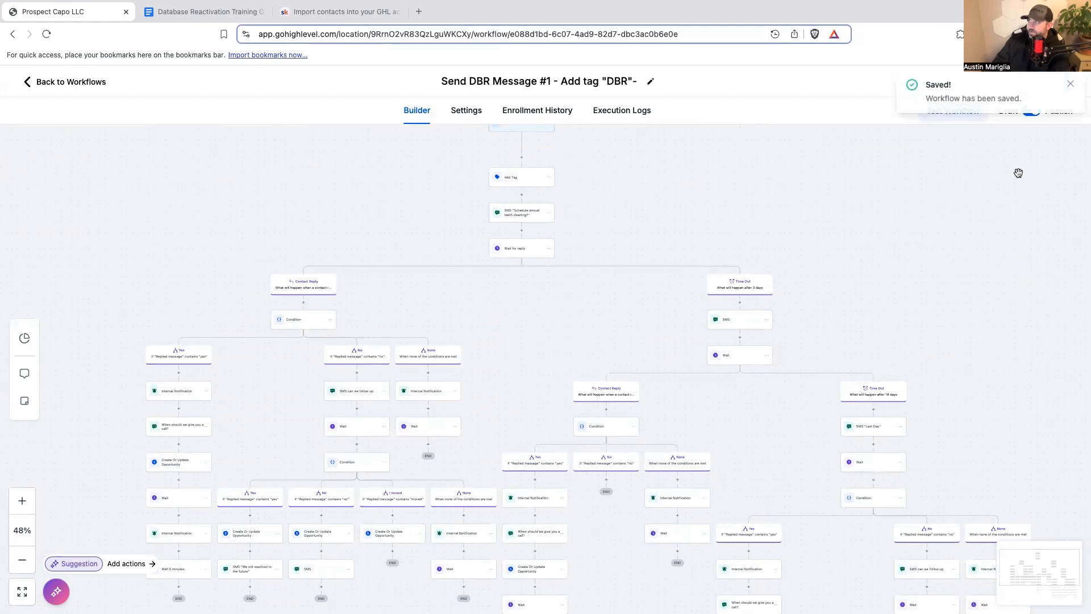
pyautogui.click(1072, 89)
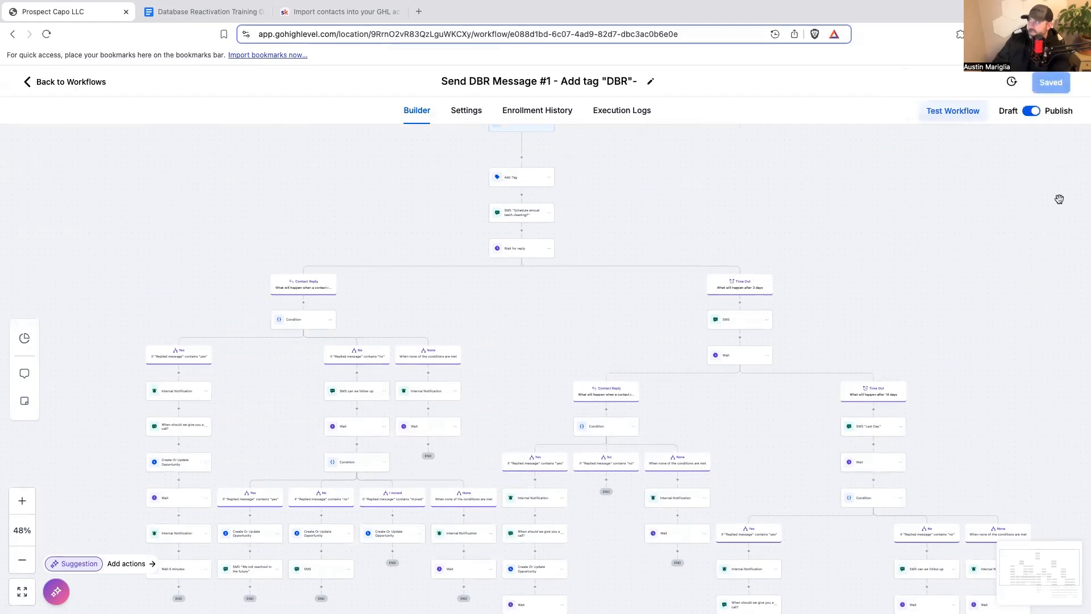
# Step: Examine the overall workflow layout from the trigger through the Contact Reply and Time Out branches
pyautogui.scroll(2, 962, 309)
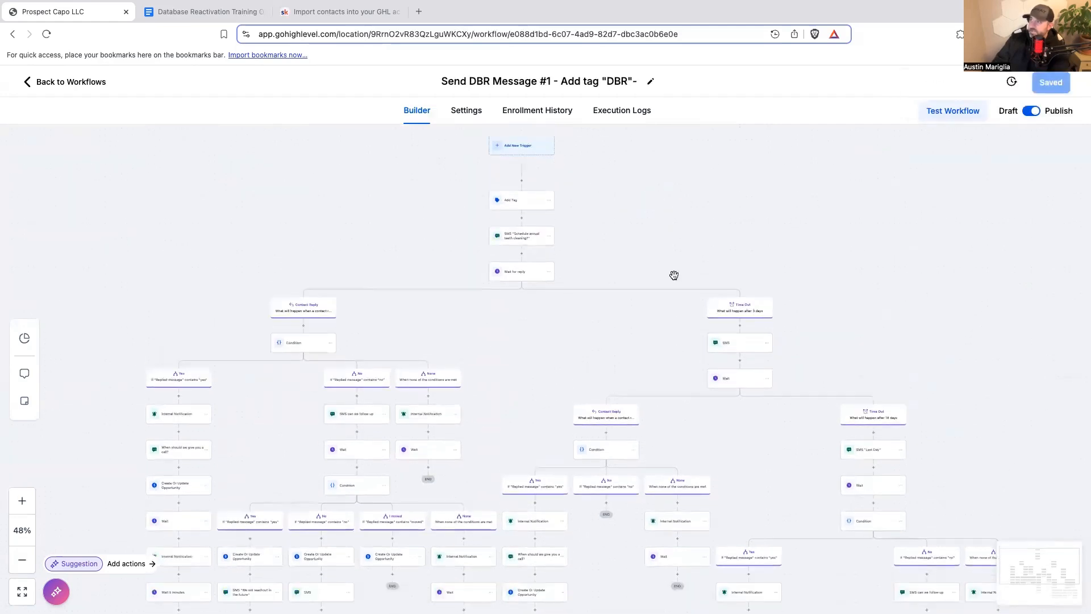
pyautogui.scroll(-2, 677, 284)
pyautogui.hscroll(-3, 676, 284)
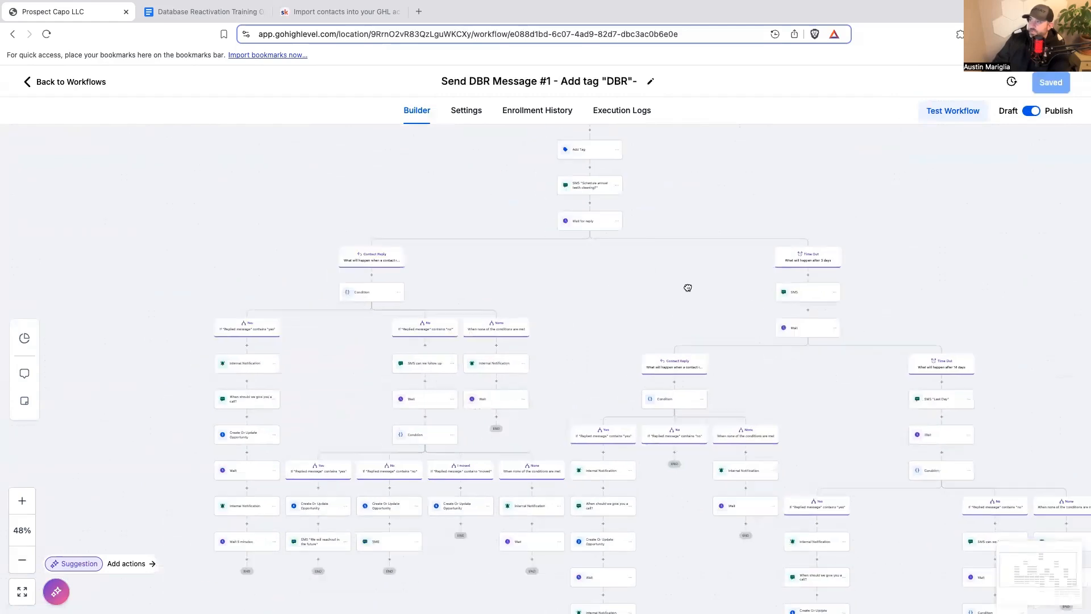
pyautogui.scroll(-1, 686, 291)
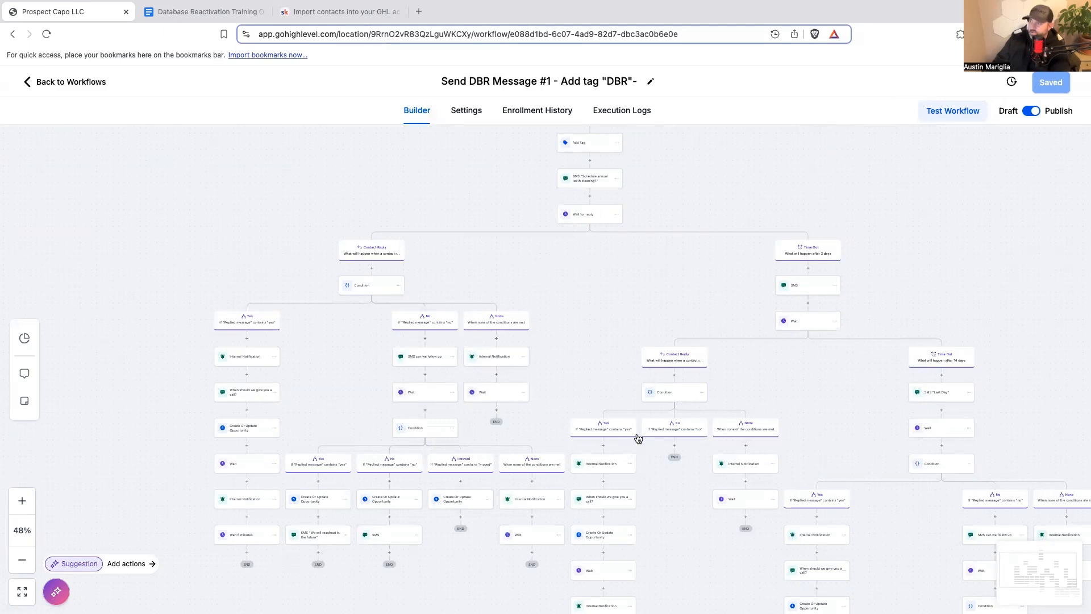
pyautogui.hscroll(5, 656, 252)
pyautogui.scroll(-2, 657, 253)
pyautogui.scroll(-3, 707, 305)
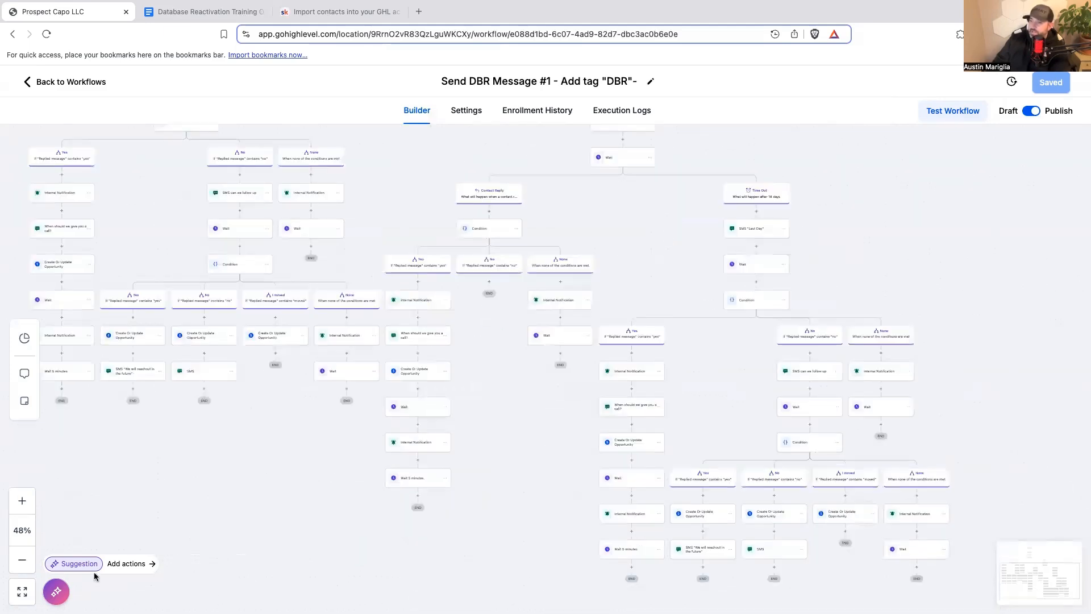
pyautogui.moveTo(553, 515); pyautogui.dragTo(600, 534)
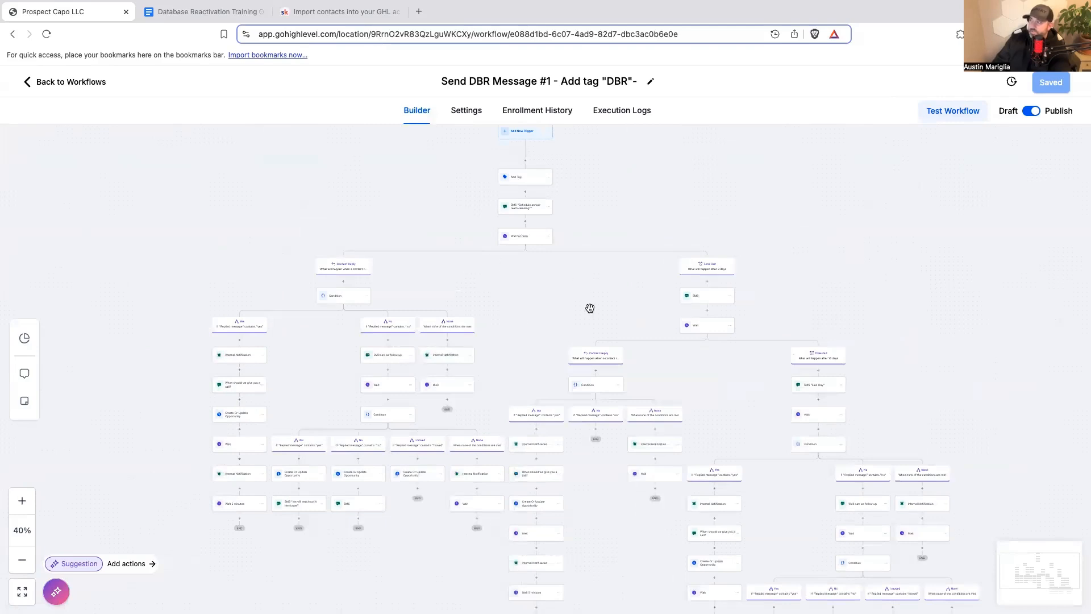
pyautogui.moveTo(568, 217); pyautogui.dragTo(650, 324)
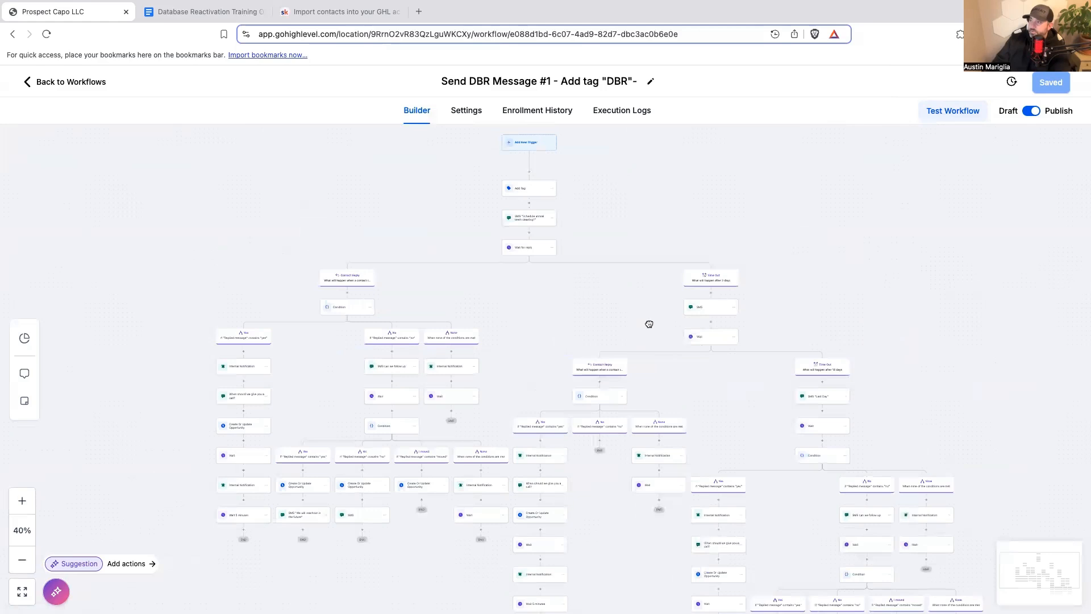
# Step: Review the messages of the opening teeth cleaning SMS and the SMS in the 3-day Time Out branch without editing them
pyautogui.click(537, 220)
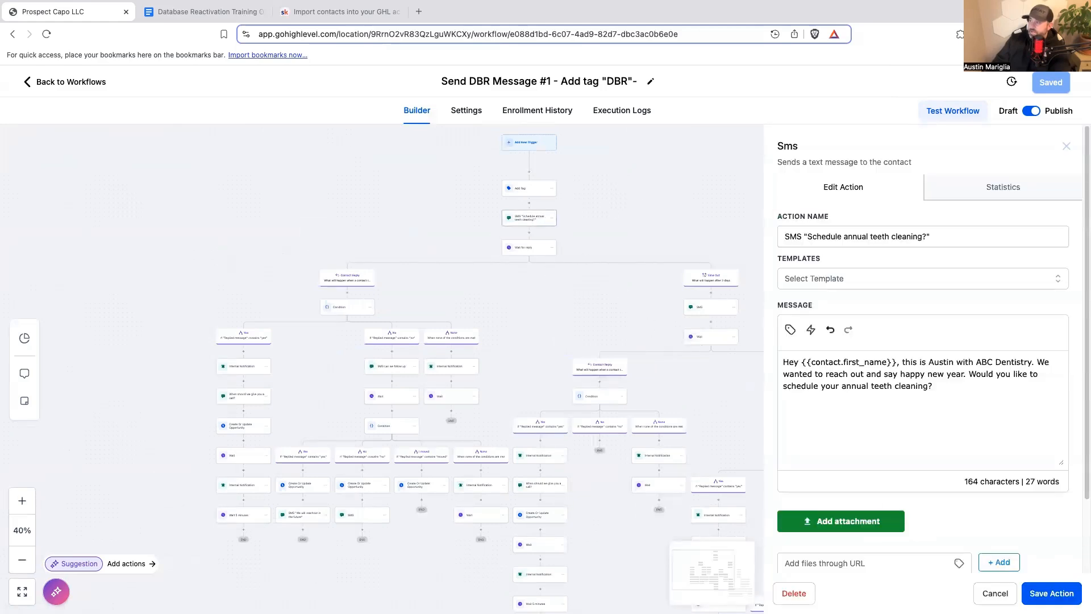
pyautogui.click(521, 404)
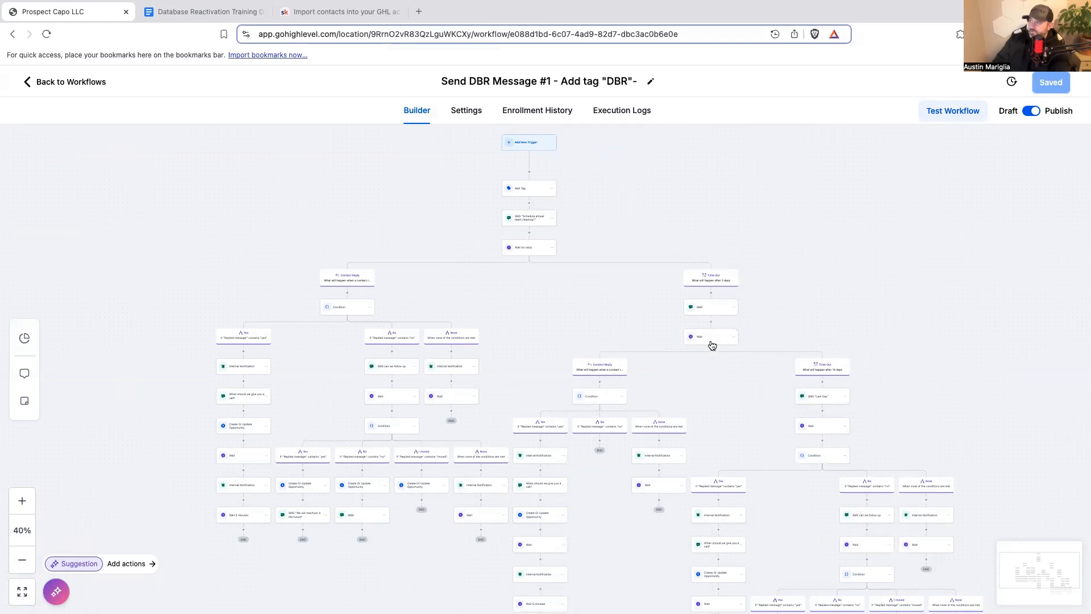
pyautogui.click(703, 312)
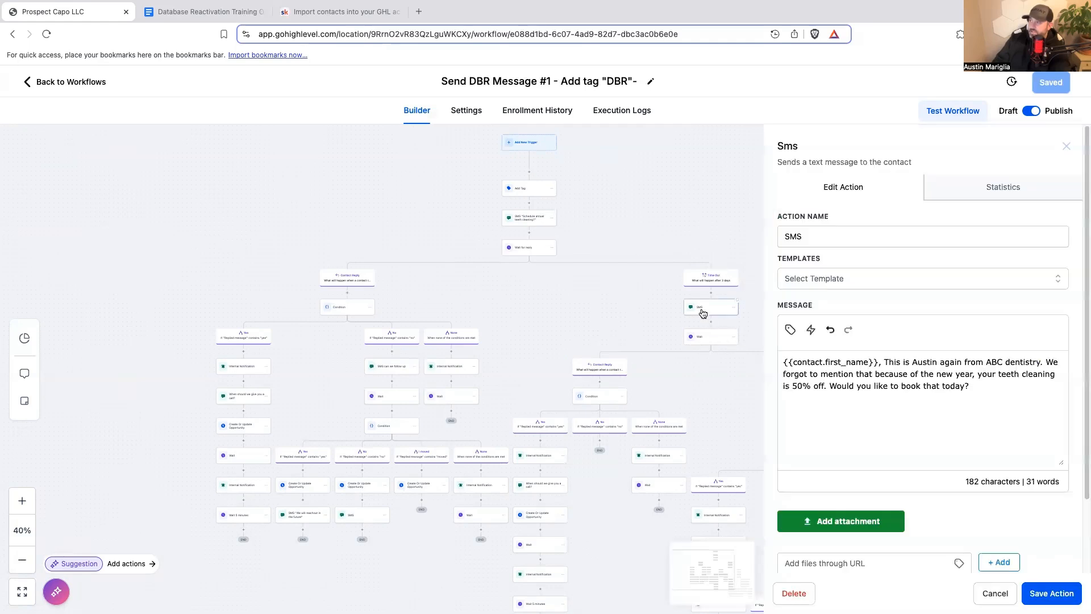
pyautogui.click(999, 594)
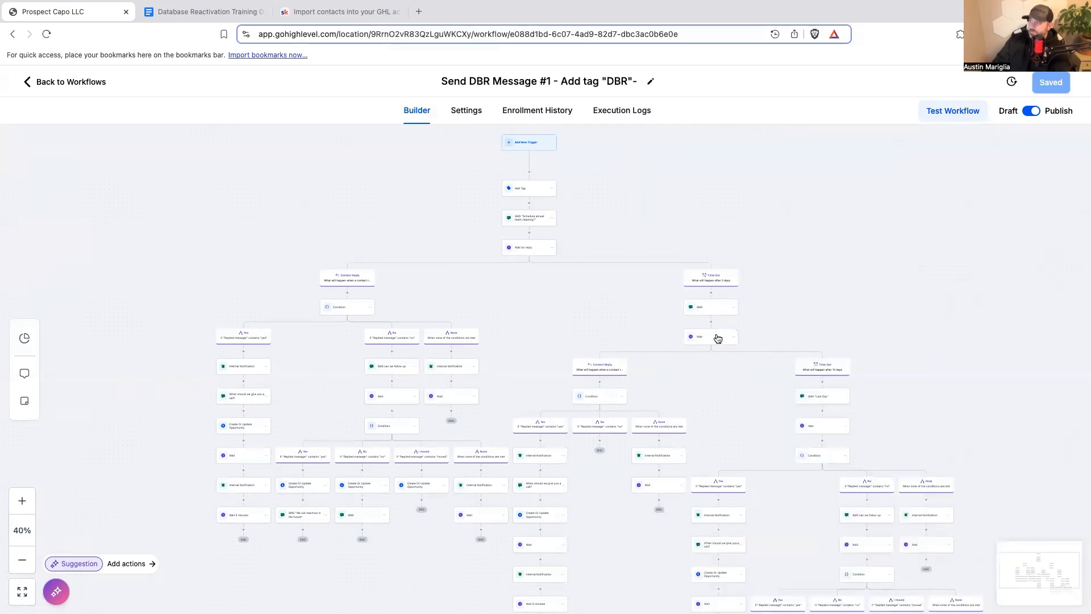
# Step: Add a Create Or Update Opportunity action under the second Contact Reply's No branch, choose the Database Reactivation pipeline and a stage, and save the action
pyautogui.scroll(-1, 646, 378)
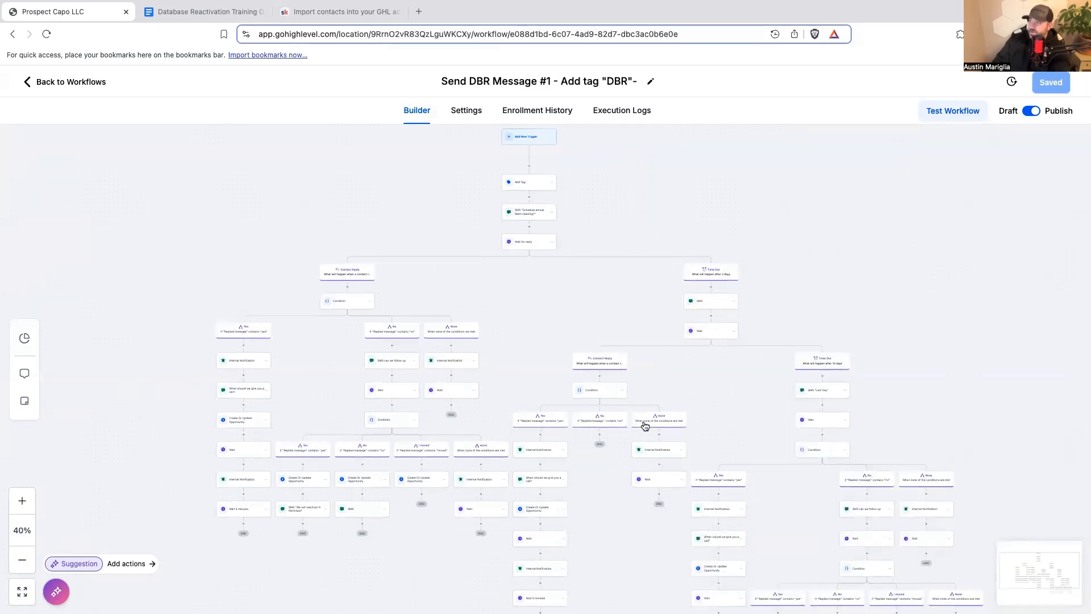
pyautogui.click(600, 435)
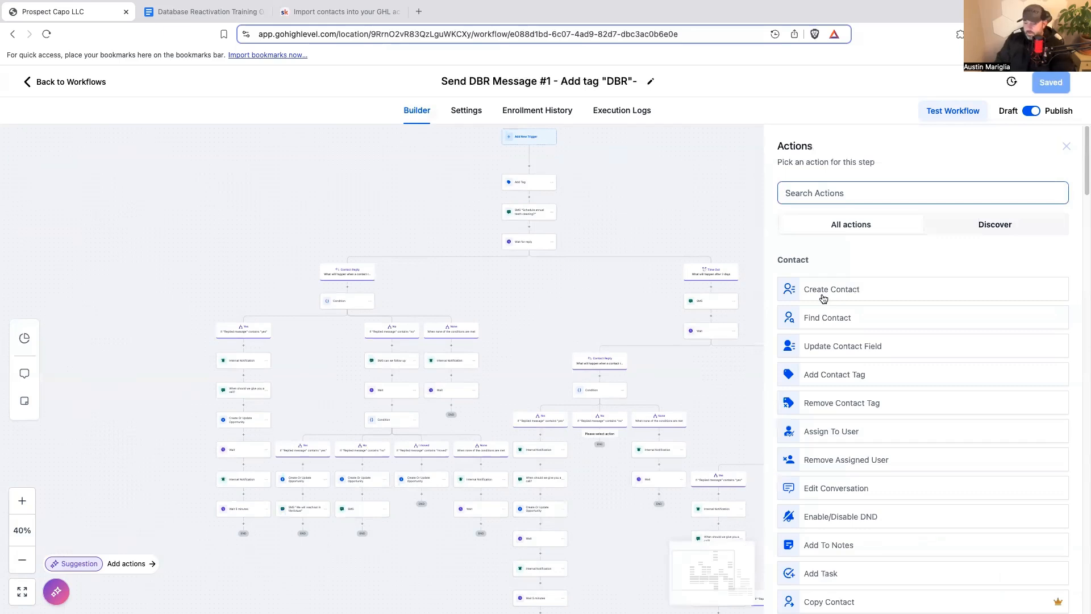
pyautogui.write('up')
pyautogui.click(899, 394)
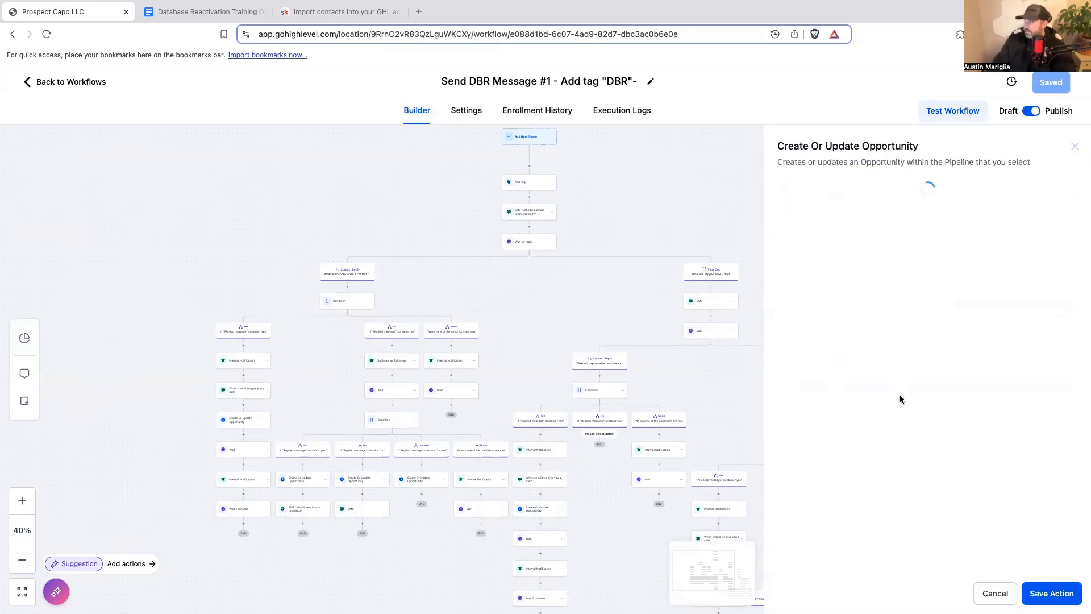
pyautogui.click(815, 264)
pyautogui.click(807, 310)
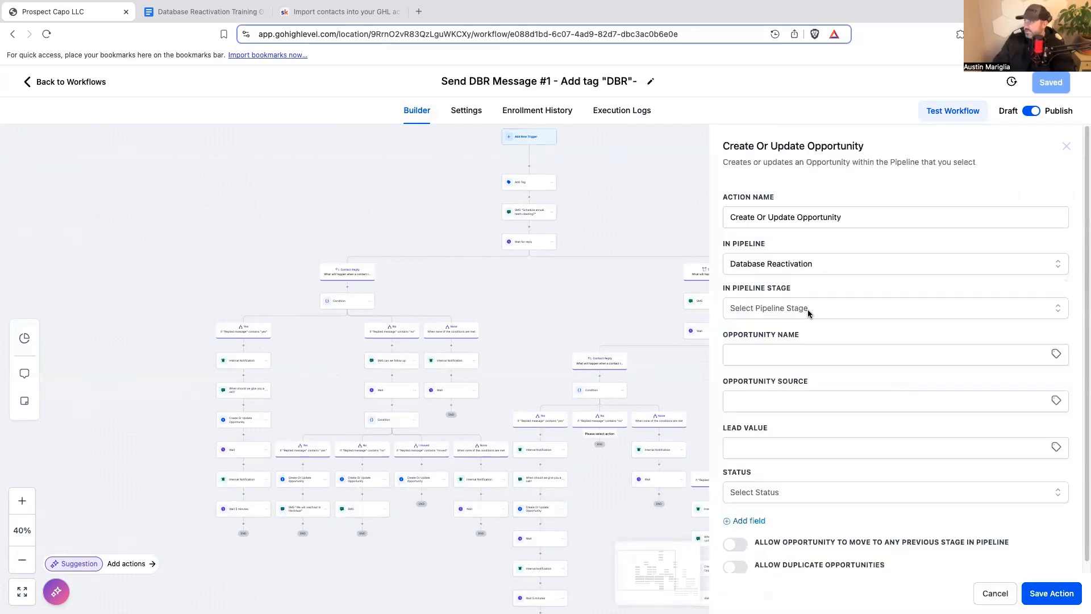
pyautogui.click(807, 309)
pyautogui.click(745, 439)
pyautogui.click(1036, 594)
# Step: Enable a 90-day timeout on the Wait action that follows the "Last Day" SMS and save the action
pyautogui.scroll(-1, 763, 531)
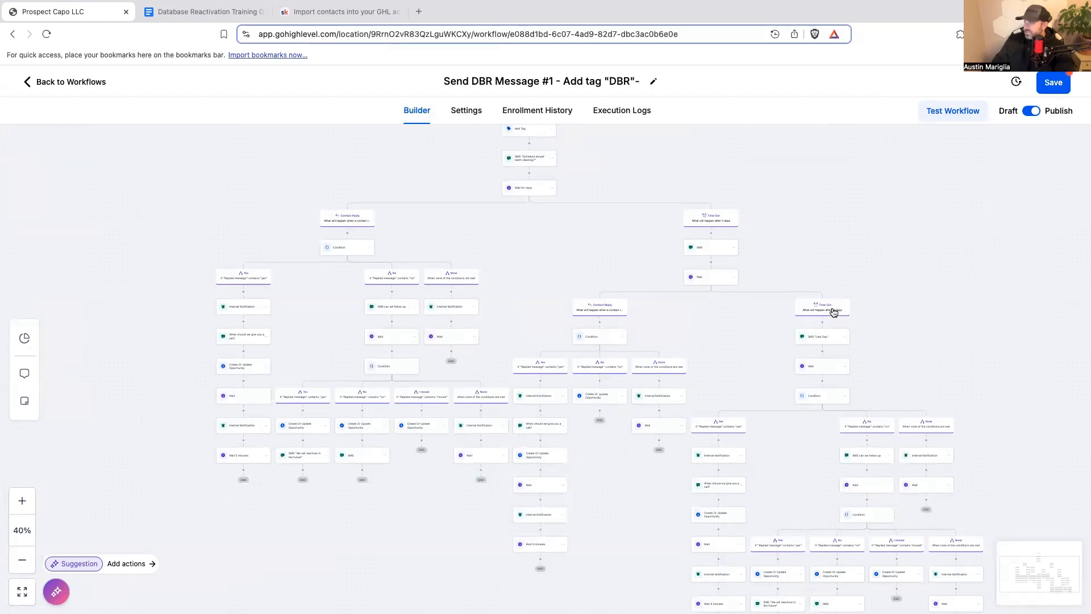
pyautogui.scroll(-2, 824, 318)
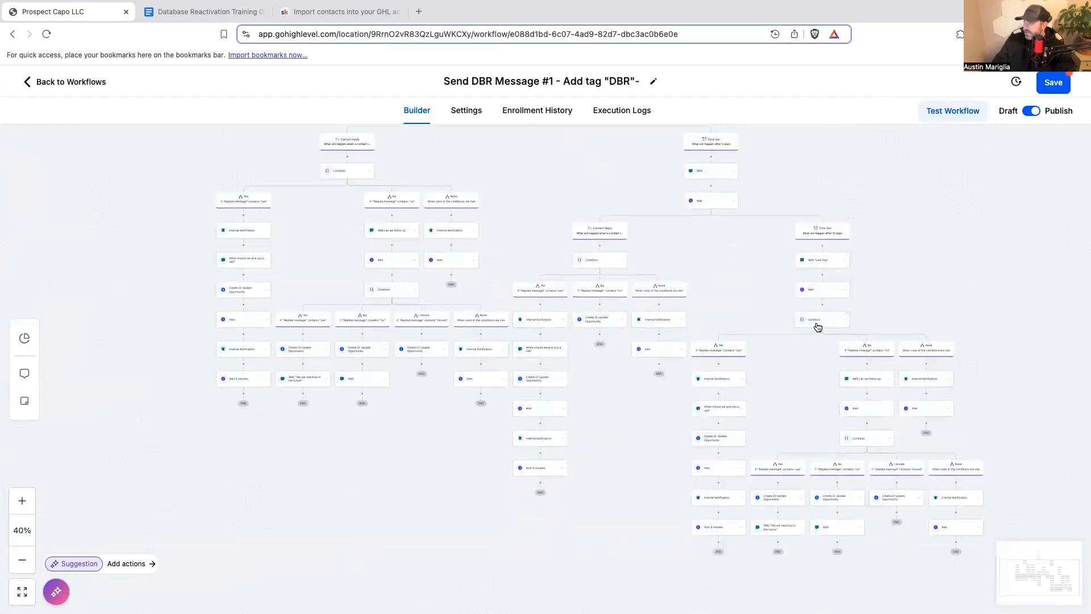
pyautogui.click(822, 322)
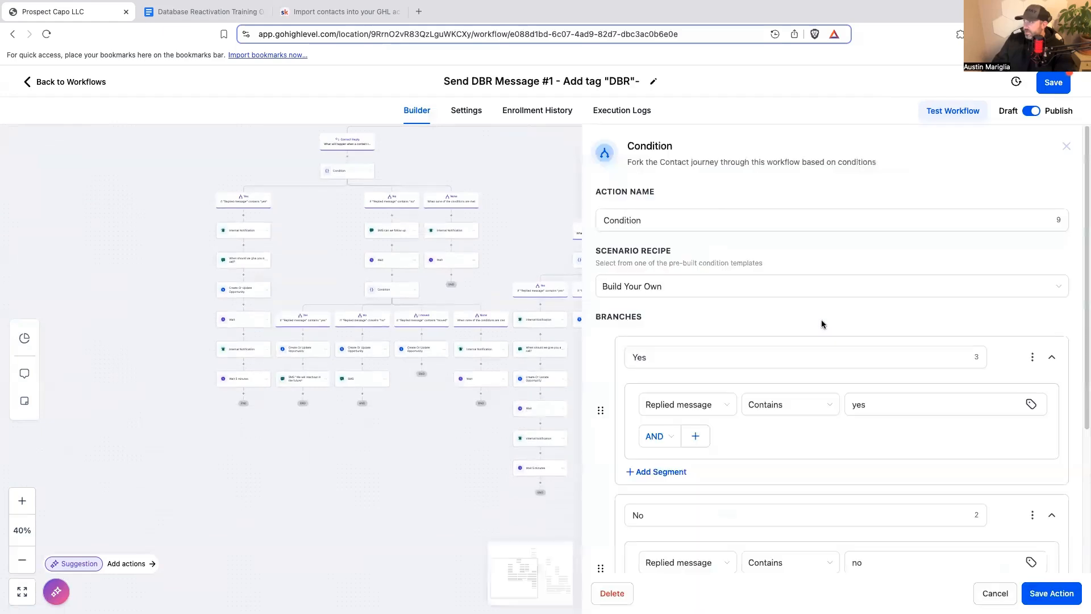
pyautogui.click(995, 593)
pyautogui.click(610, 377)
pyautogui.click(623, 396)
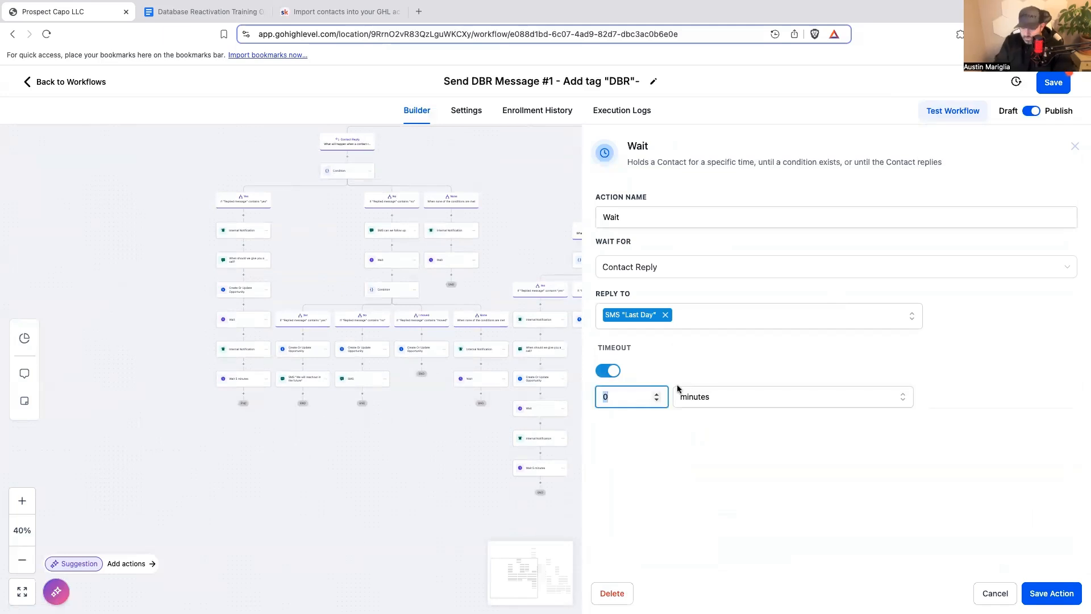
pyautogui.write('90')
pyautogui.click(719, 397)
pyautogui.click(705, 422)
pyautogui.click(1046, 591)
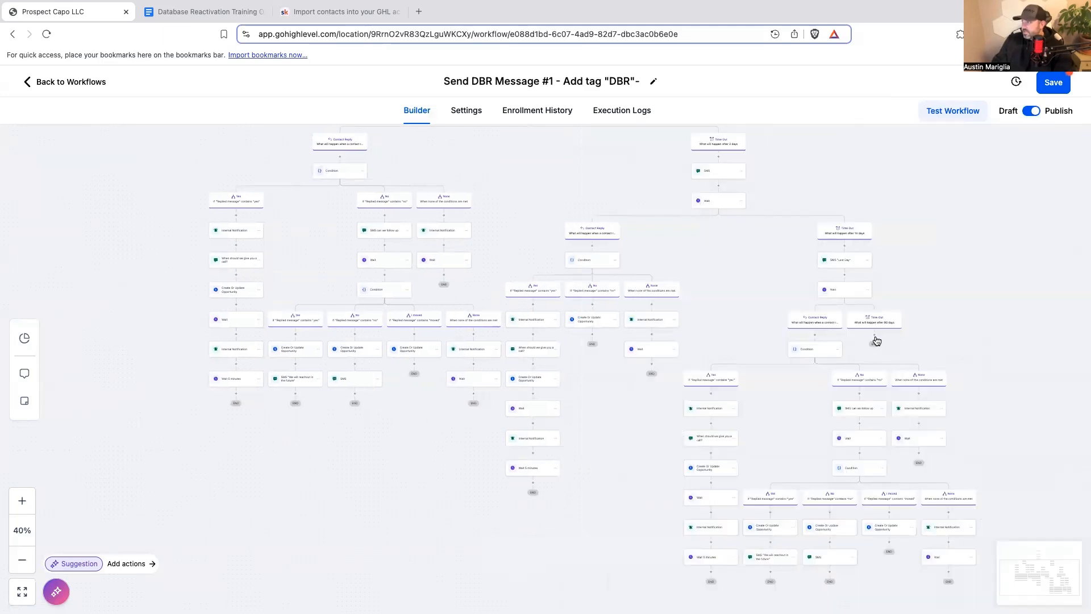
# Step: Add a Send SMS action under the 90-day Time Out branch and start its message with the contact's first name custom value
pyautogui.click(877, 338)
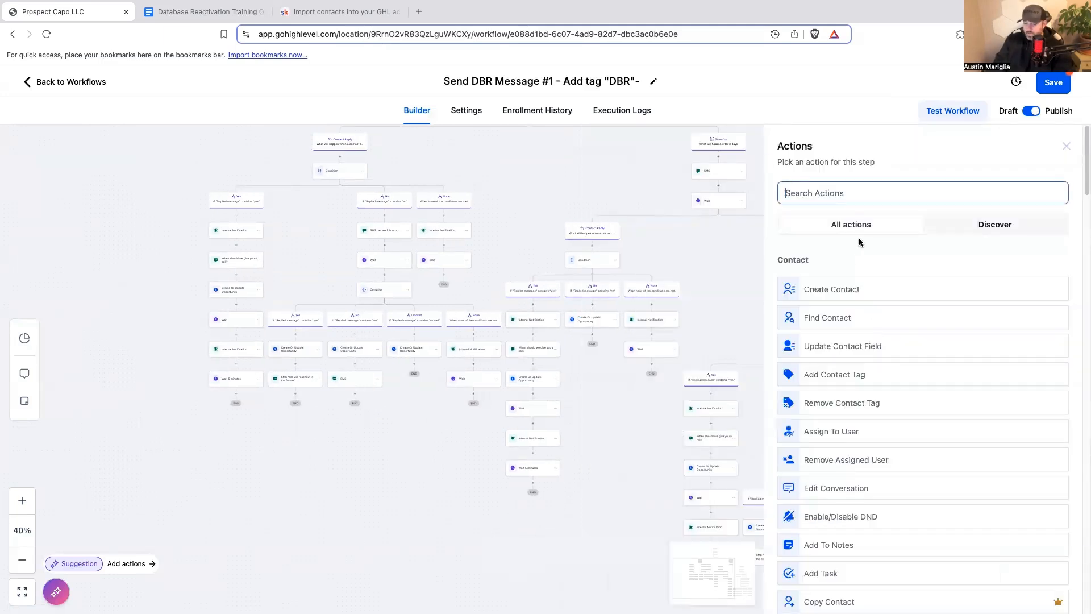
pyautogui.write('sms')
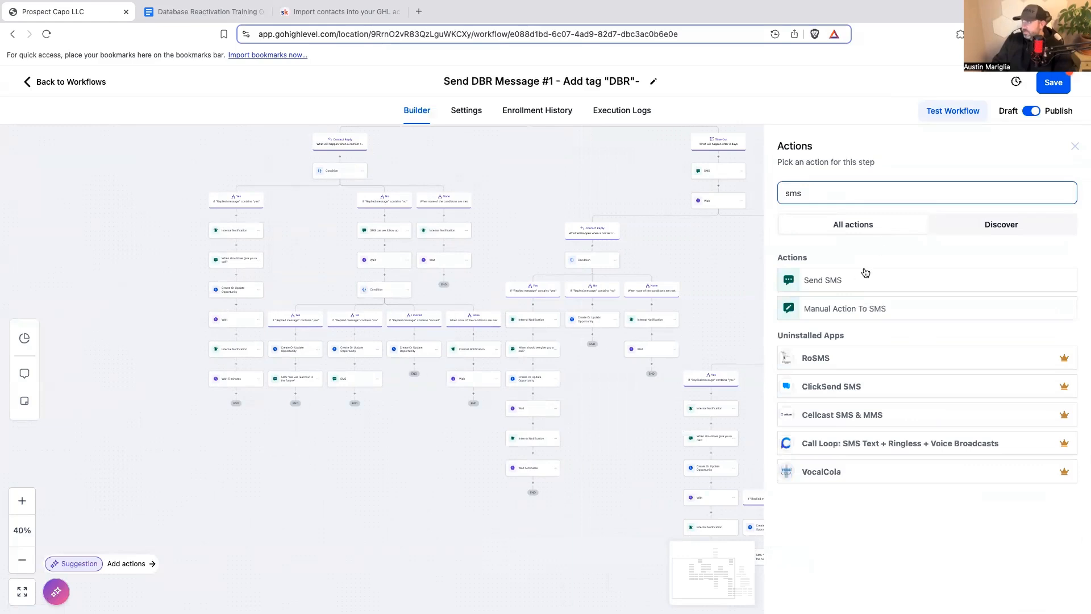
pyautogui.click(847, 278)
pyautogui.click(790, 329)
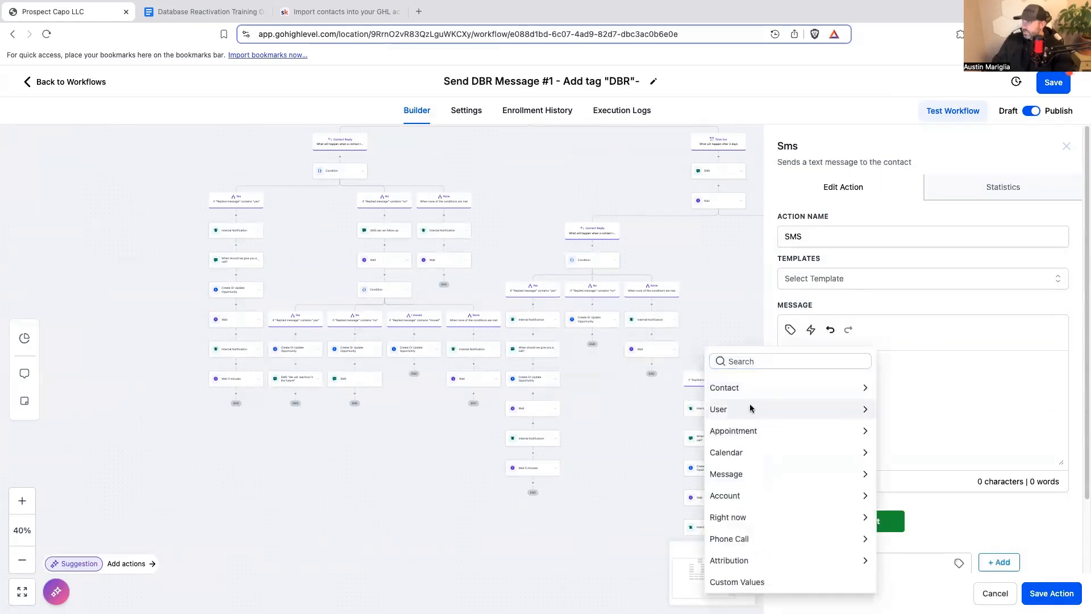
pyautogui.click(746, 385)
pyautogui.click(742, 429)
# Step: Complete the SMS with ", right now we are offering teeth whitening for $97. Would you like to schedule your appointment to get your teeth whitened." and save it
pyautogui.write(', right now we are off')
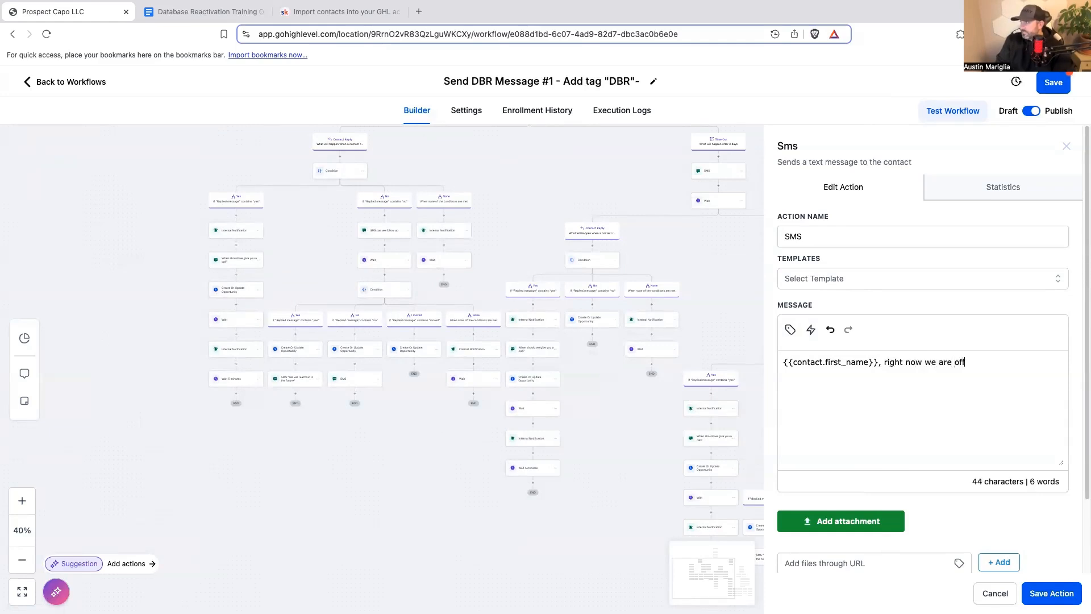
pyautogui.write('ering teeth whitening for ')
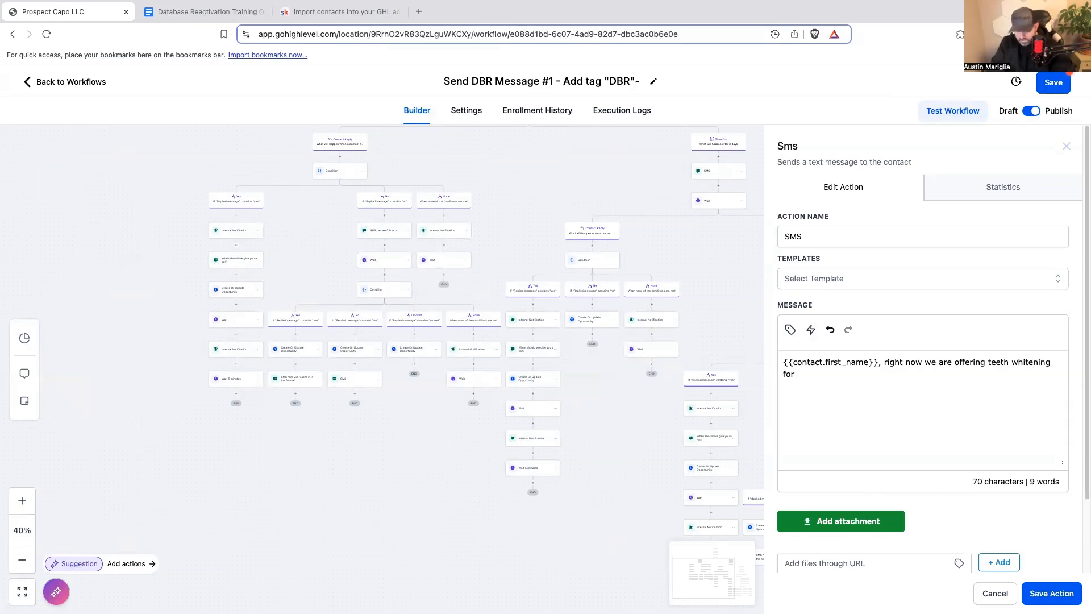
pyautogui.write('$97. Would you like to com')
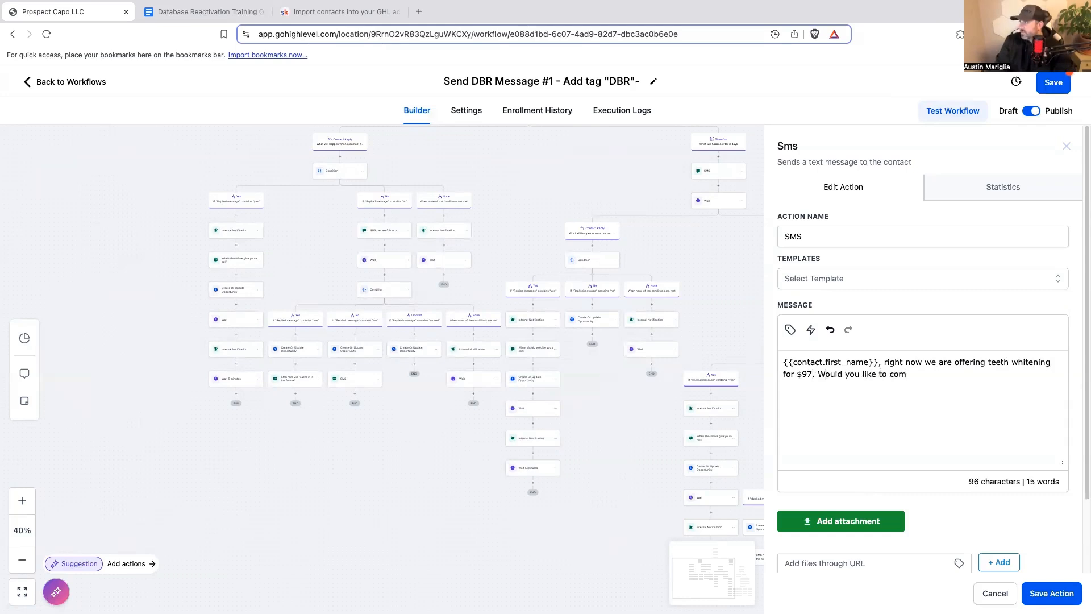
pyautogui.press('BackSpace')
pyautogui.write('schedule your appointment to get your teeth whitened.')
pyautogui.click(1059, 591)
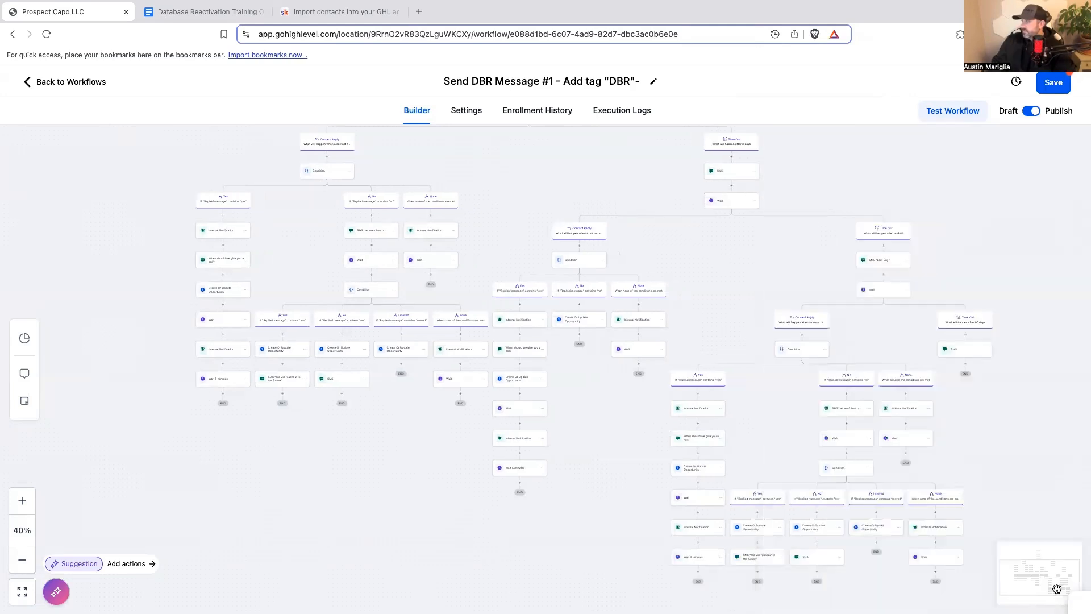
# Step: Examine the whole workflow layout, including the SMS under the 90-day Time Out branch
pyautogui.click(22, 500)
pyautogui.moveTo(521, 479); pyautogui.dragTo(306, 489)
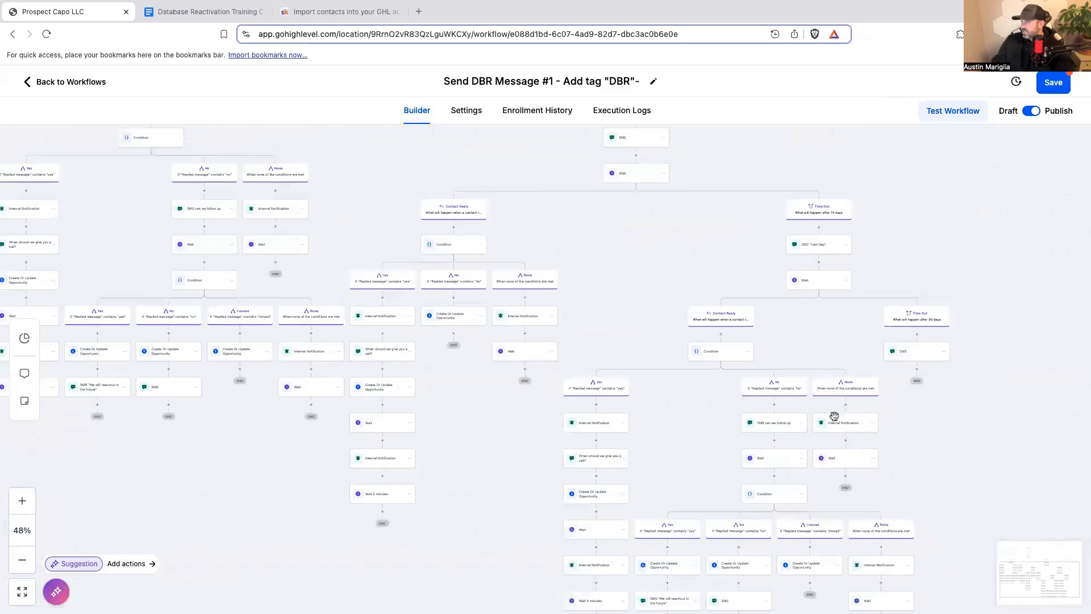
pyautogui.moveTo(914, 320); pyautogui.dragTo(845, 333)
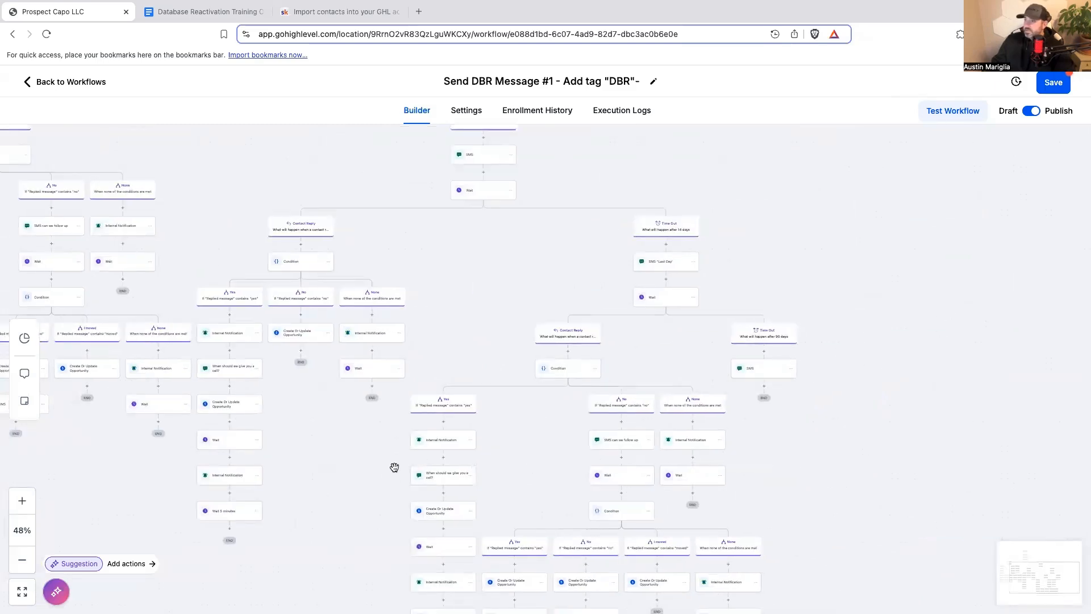
pyautogui.click(22, 560)
pyautogui.click(22, 560)
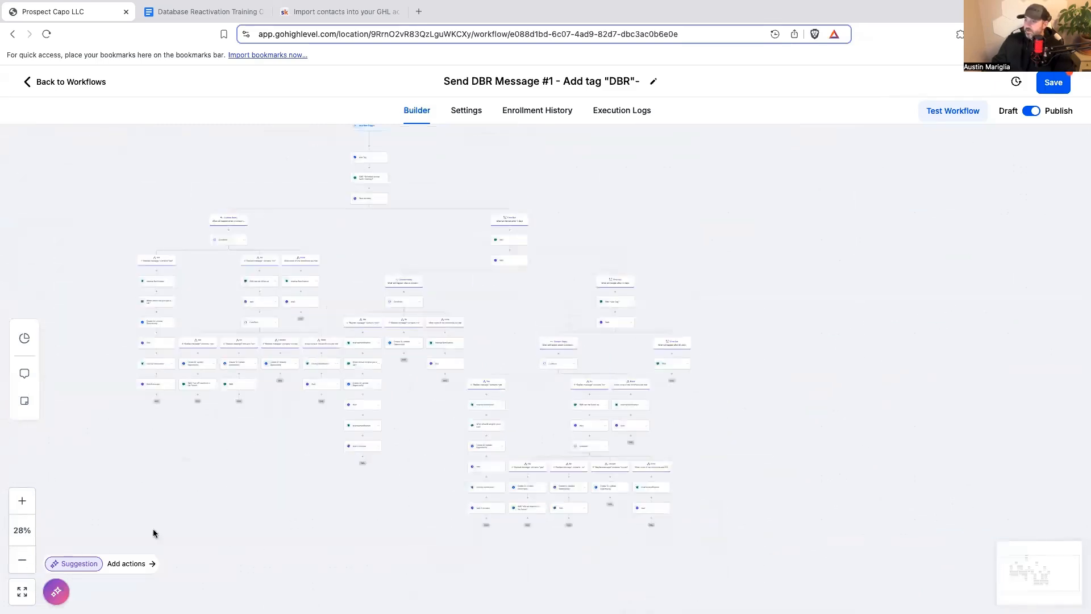
pyautogui.moveTo(175, 483); pyautogui.dragTo(283, 520)
pyautogui.click(24, 501)
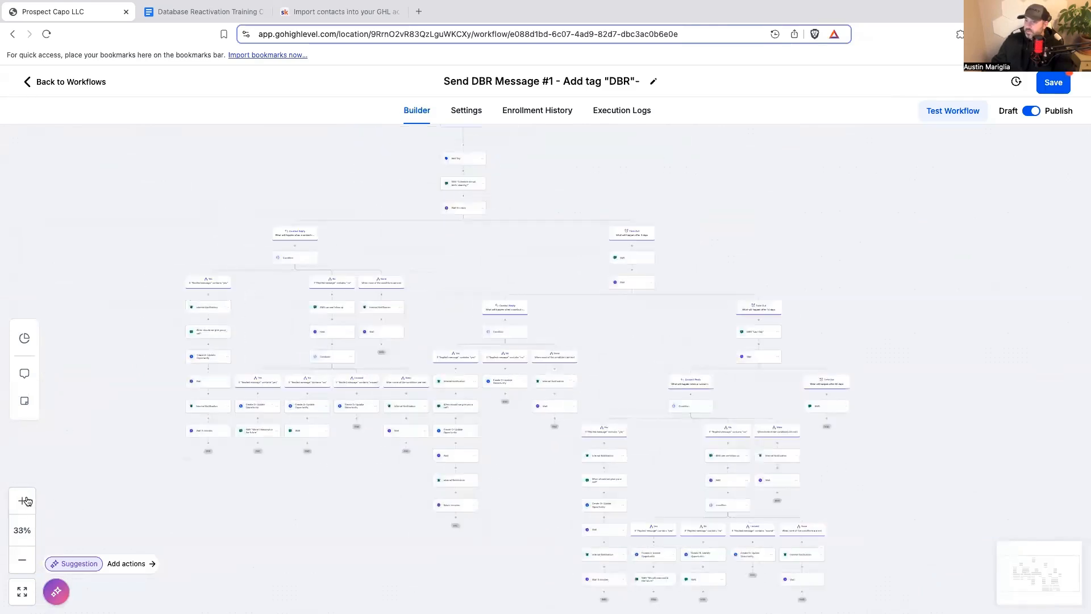
pyautogui.click(23, 560)
pyautogui.moveTo(308, 533)
pyautogui.mouseDown()
pyautogui.moveTo(267, 521)
pyautogui.moveTo(302, 516)
pyautogui.mouseUp()
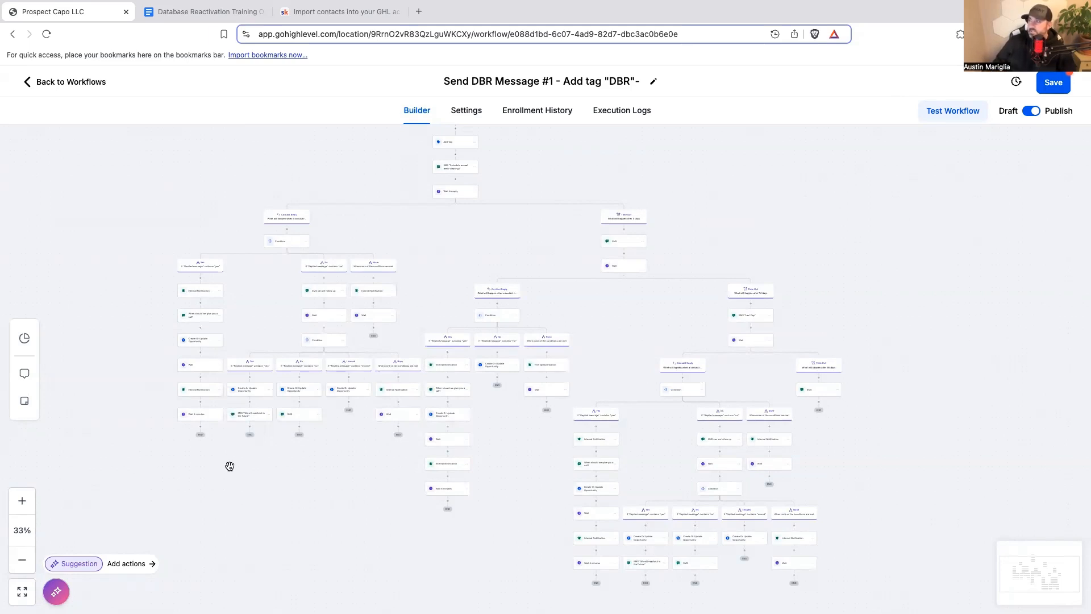
# Step: Save the workflow with the 90-day follow-up SMS and dismiss the notification
pyautogui.click(1044, 80)
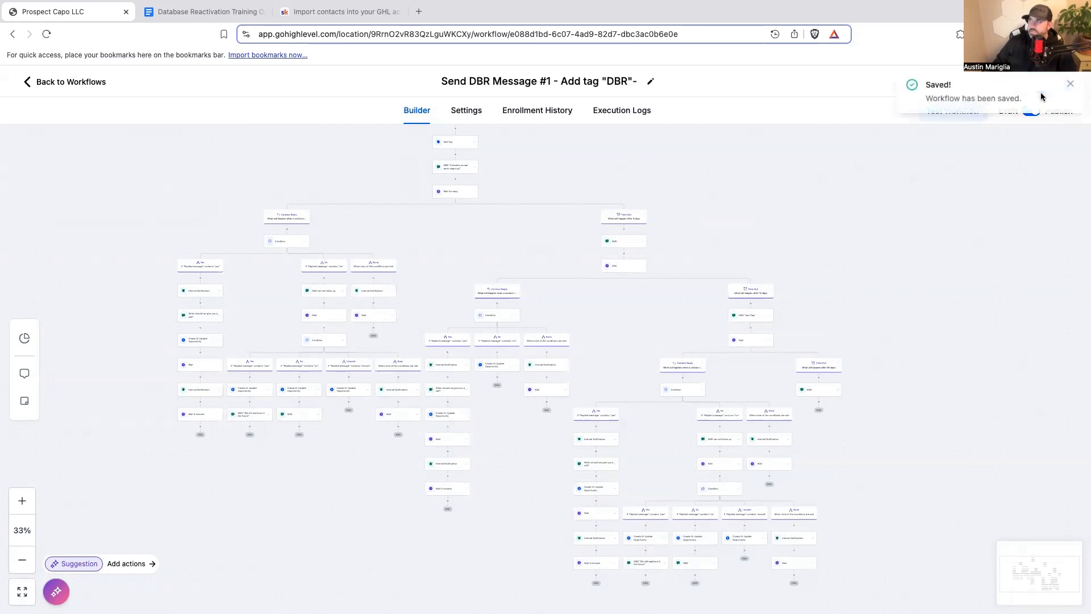
pyautogui.click(1070, 84)
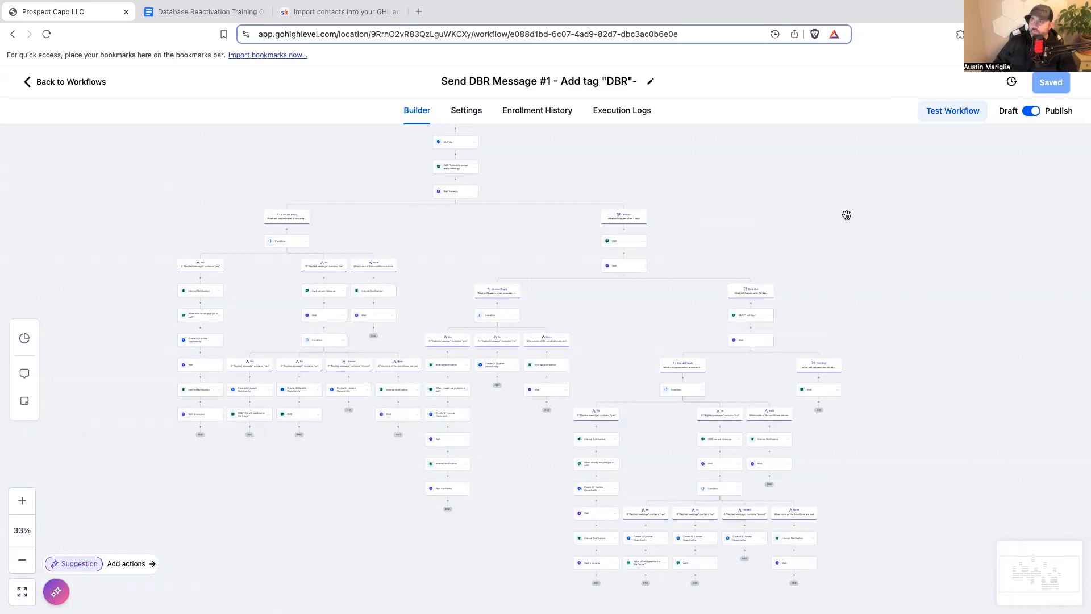
# Step: Review the message of the opening annual teeth cleaning SMS without editing it
pyautogui.scroll(3, 446, 319)
pyautogui.scroll(-1, 446, 313)
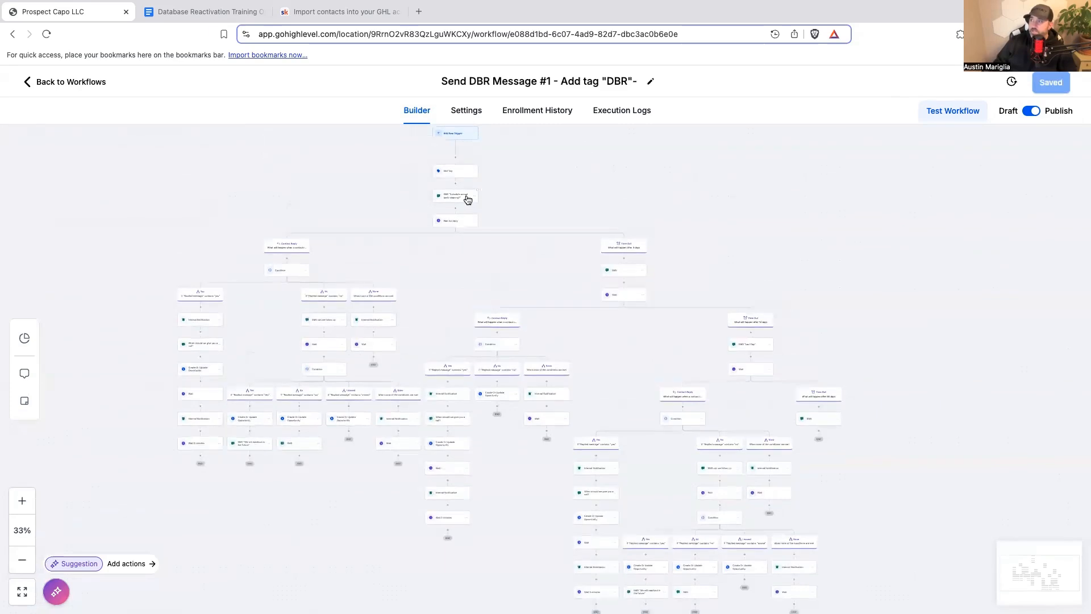
pyautogui.click(467, 199)
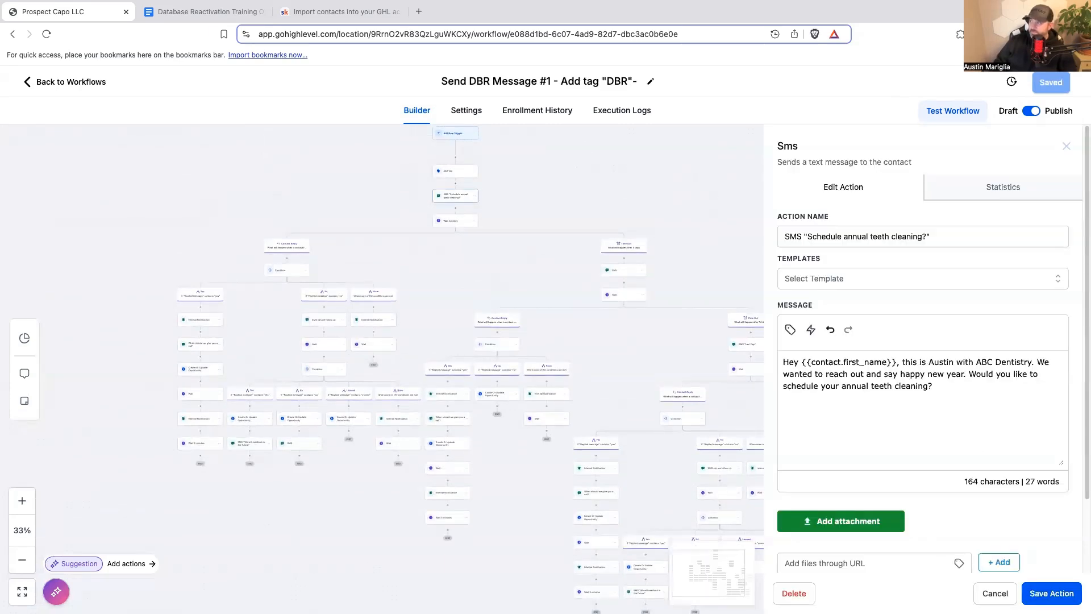
pyautogui.click(995, 593)
# Step: Examine the finished workflow from the opening tag and SMS through its Contact Reply and Time Out branches
pyautogui.moveTo(609, 380); pyautogui.dragTo(644, 374)
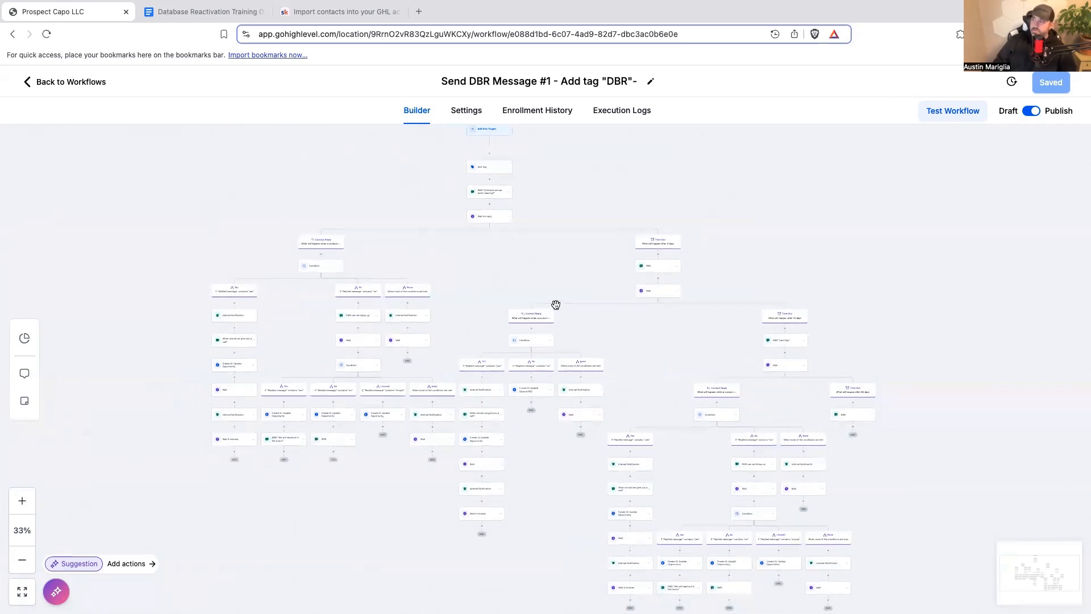
pyautogui.moveTo(561, 254)
pyautogui.mouseDown()
pyautogui.moveTo(595, 296)
pyautogui.moveTo(537, 283)
pyautogui.moveTo(545, 241)
pyautogui.moveTo(577, 261)
pyautogui.moveTo(554, 254)
pyautogui.moveTo(561, 262)
pyautogui.mouseUp()
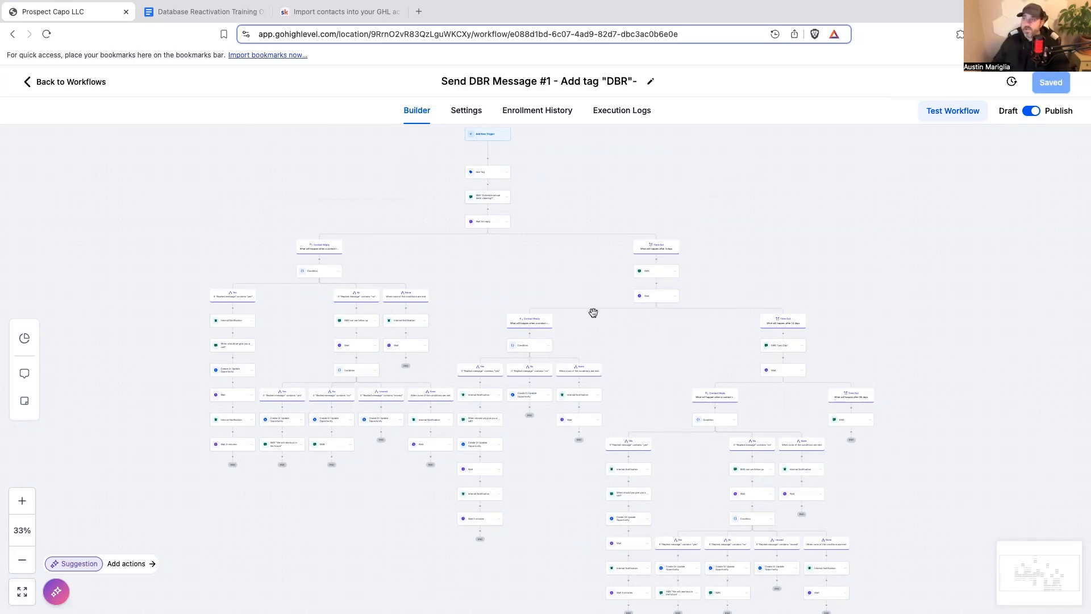
pyautogui.scroll(1, 607, 341)
pyautogui.scroll(-1, 607, 341)
pyautogui.scroll(-2, 561, 302)
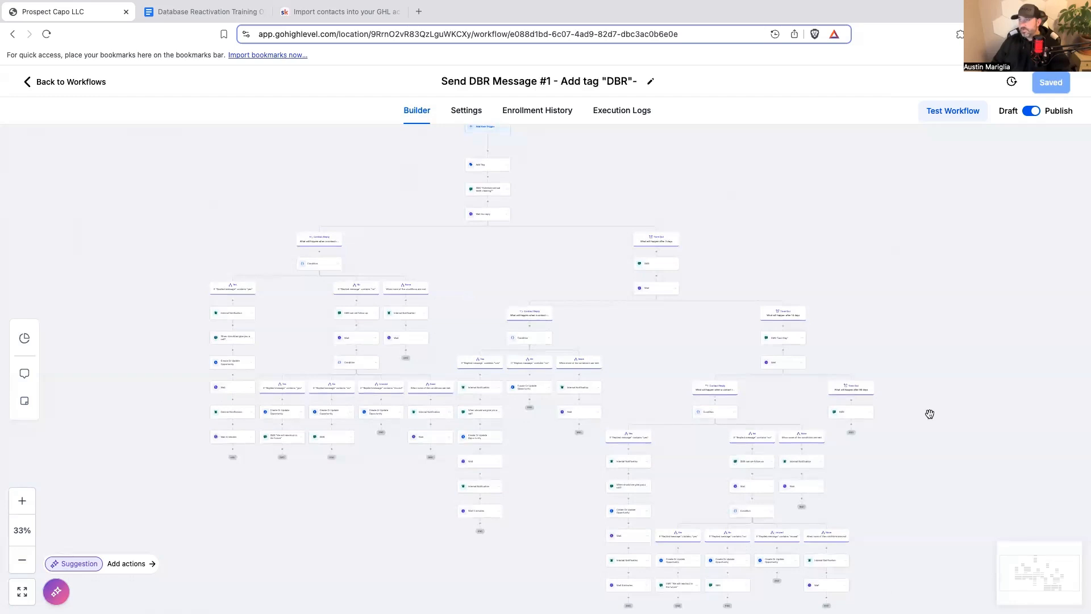
pyautogui.scroll(-2, 888, 442)
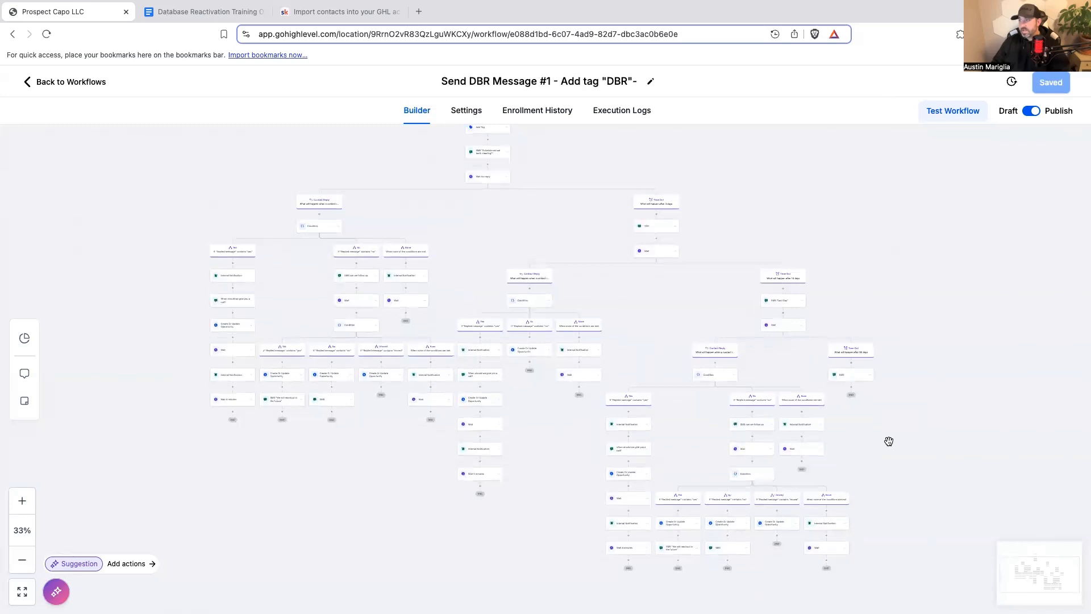
pyautogui.scroll(2, 889, 441)
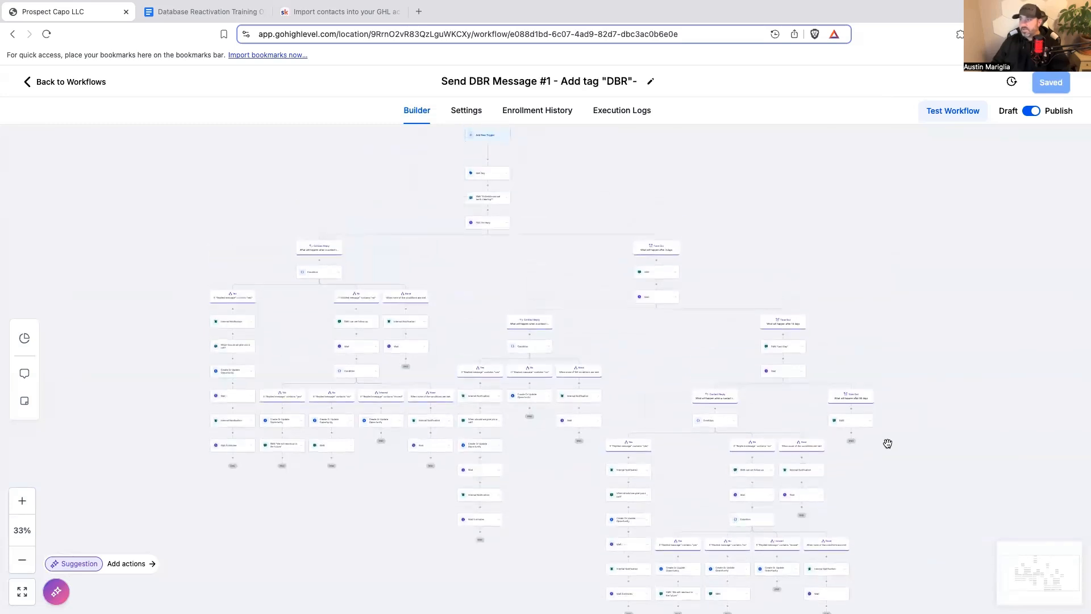
pyautogui.click(32, 504)
pyautogui.click(32, 505)
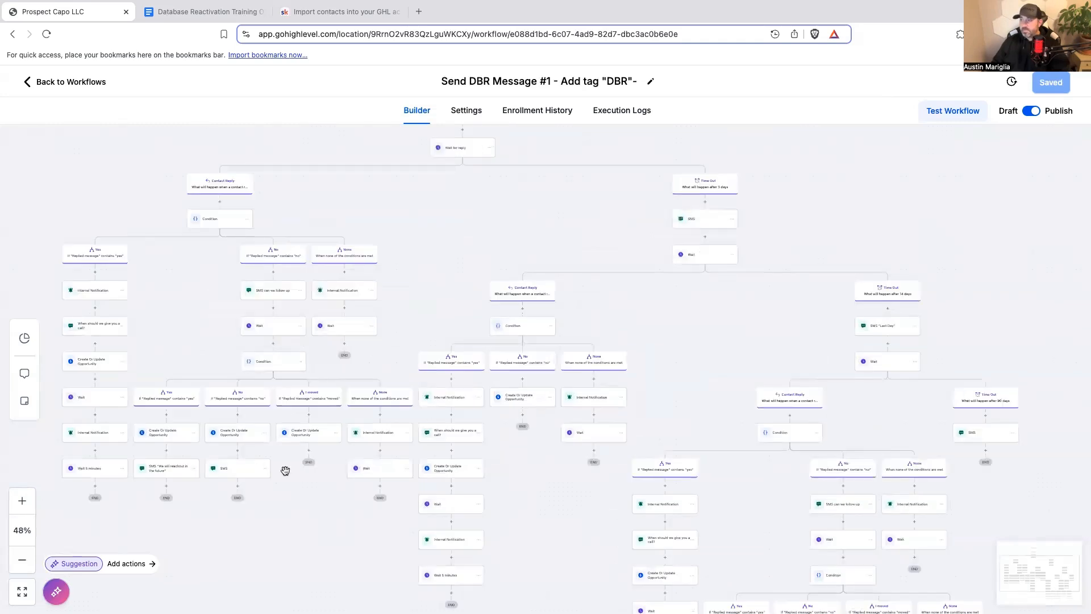
pyautogui.moveTo(318, 494); pyautogui.dragTo(364, 555)
pyautogui.scroll(-5, 329, 589)
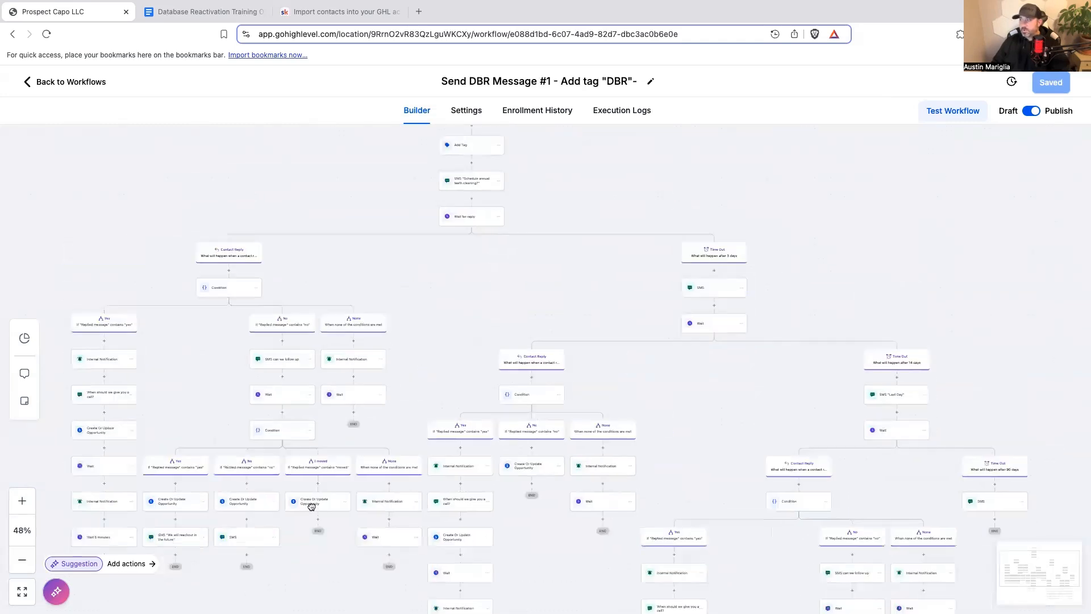
pyautogui.moveTo(375, 505)
pyautogui.mouseDown()
pyautogui.moveTo(237, 450)
pyautogui.moveTo(240, 360)
pyautogui.moveTo(378, 512)
pyautogui.mouseUp()
pyautogui.scroll(6, 453, 316)
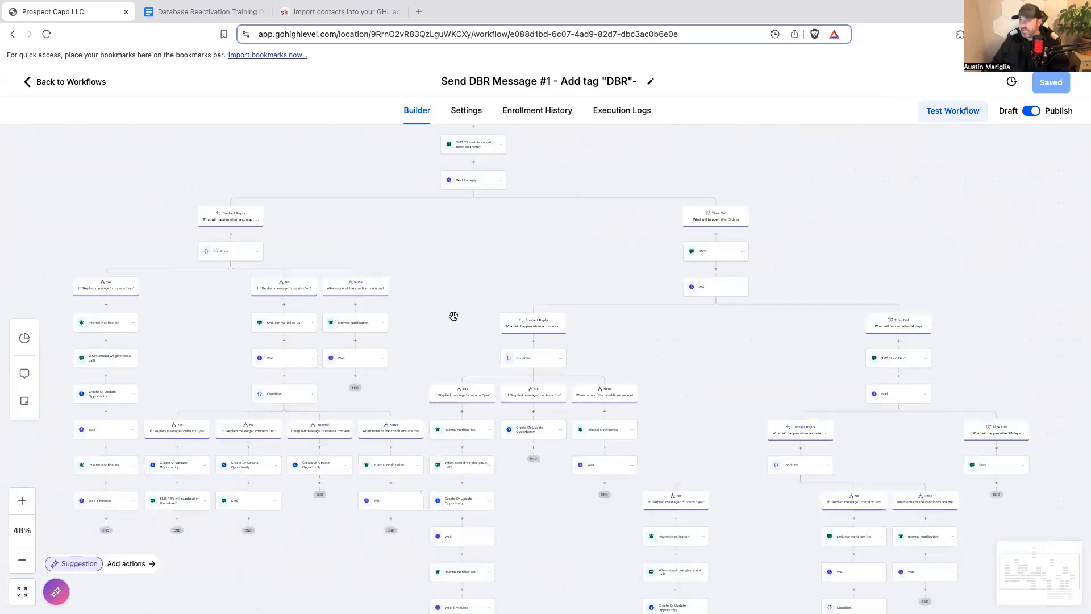
pyautogui.hscroll(-1, 460, 343)
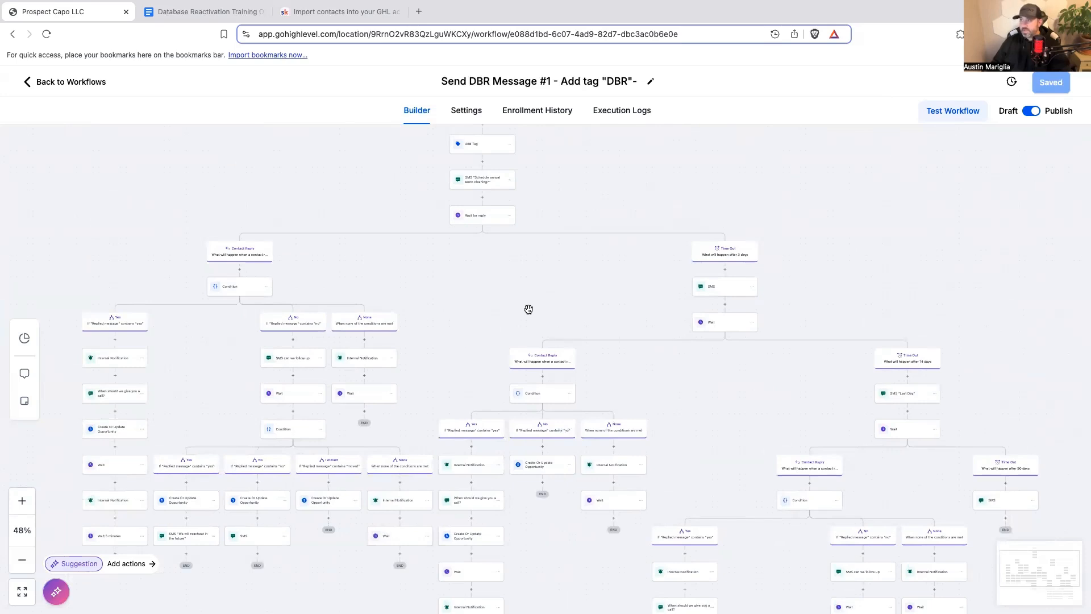
# Step: Leave the workflow, switch to the Solar Snapshot sub-account and open the SMS Reactivation workflow in its Database Reactivation folder
pyautogui.click(104, 83)
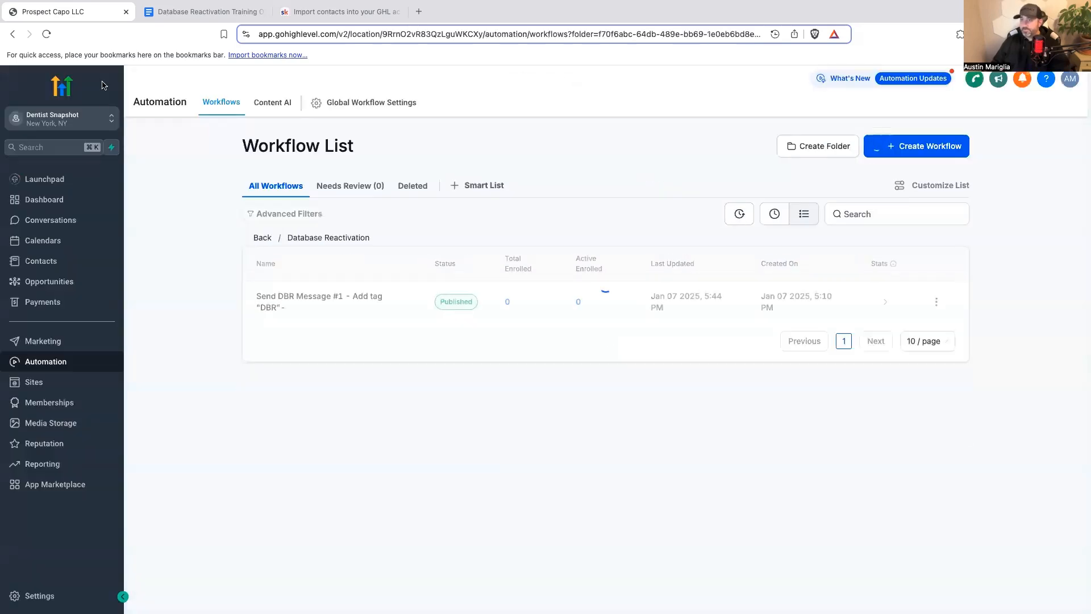
pyautogui.click(85, 121)
pyautogui.scroll(-3, 210, 261)
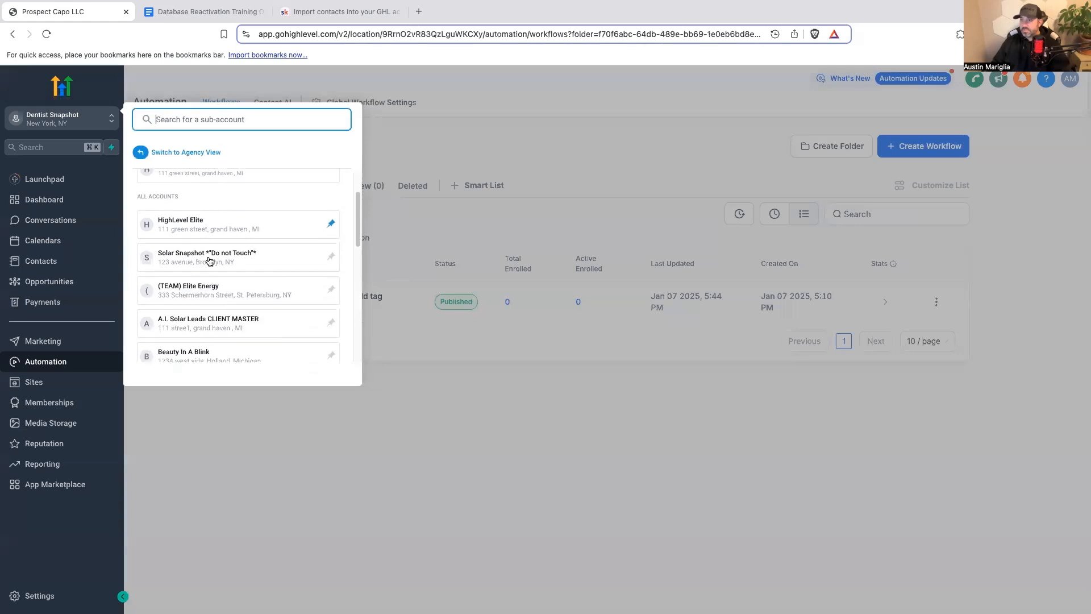
pyautogui.click(207, 257)
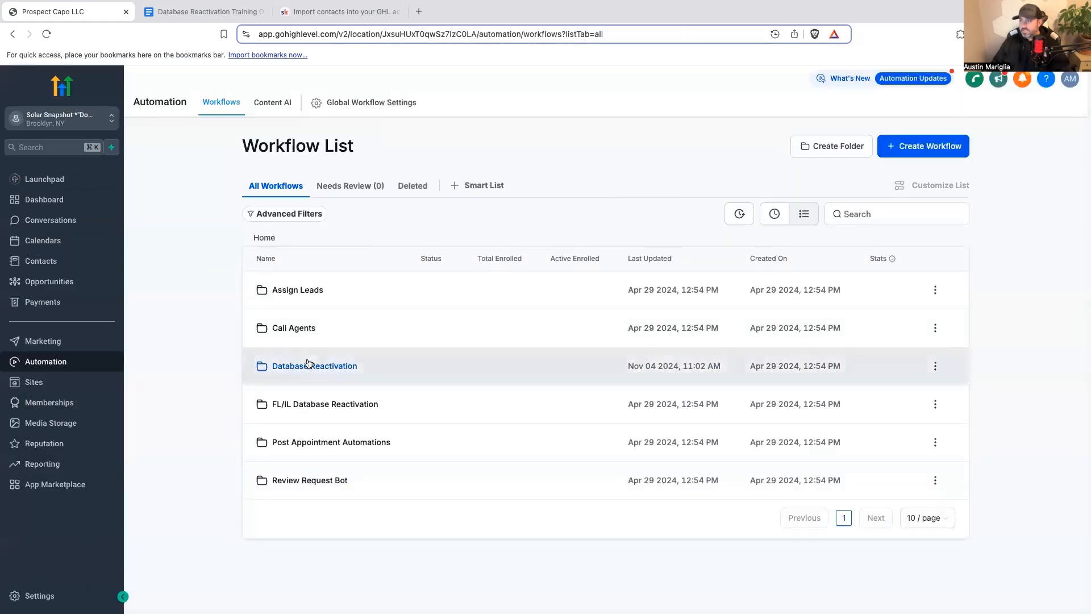
pyautogui.click(307, 364)
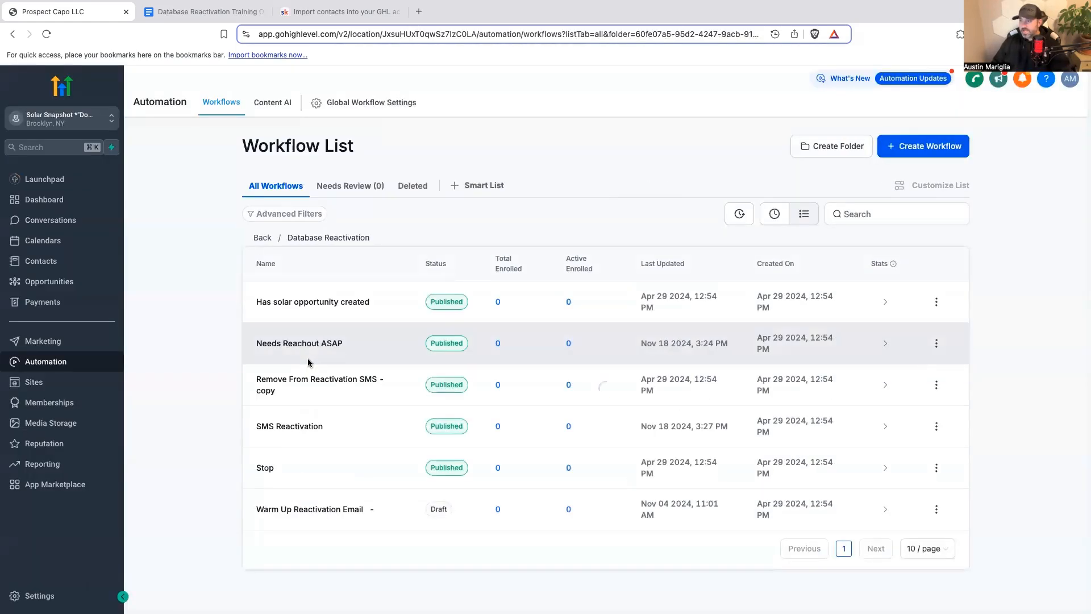
pyautogui.click(288, 426)
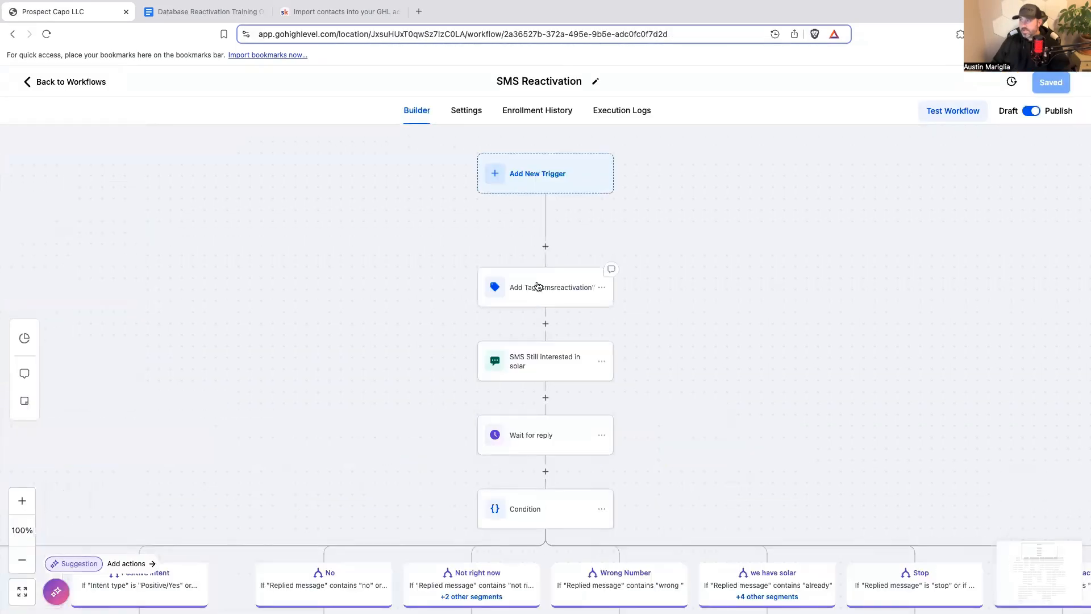
# Step: Review the message of the opening "SMS Still interested in solar" action without editing it
pyautogui.click(537, 367)
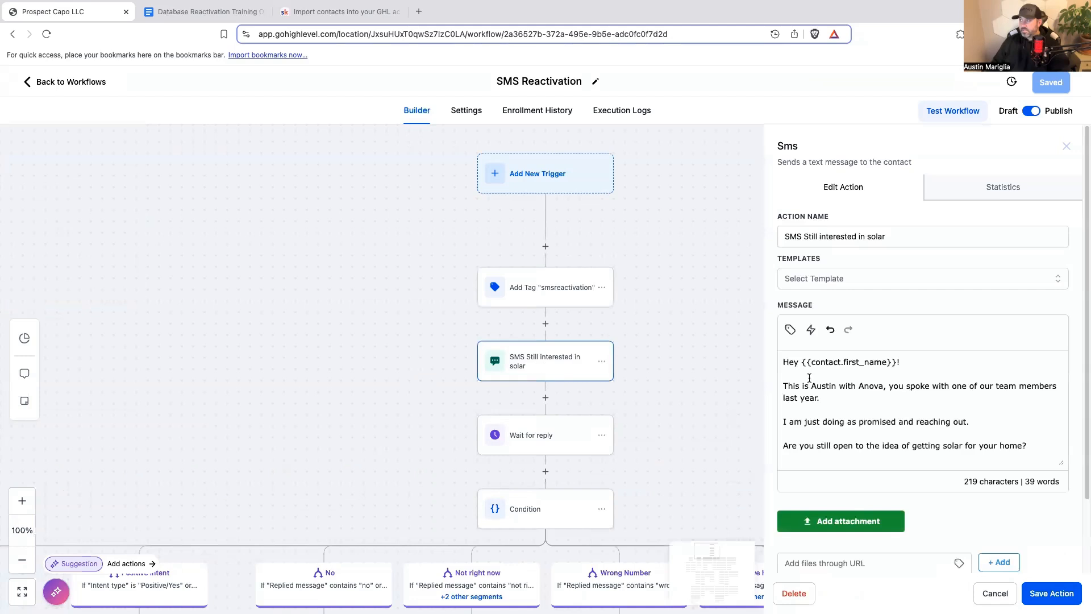
pyautogui.scroll(-2, 836, 394)
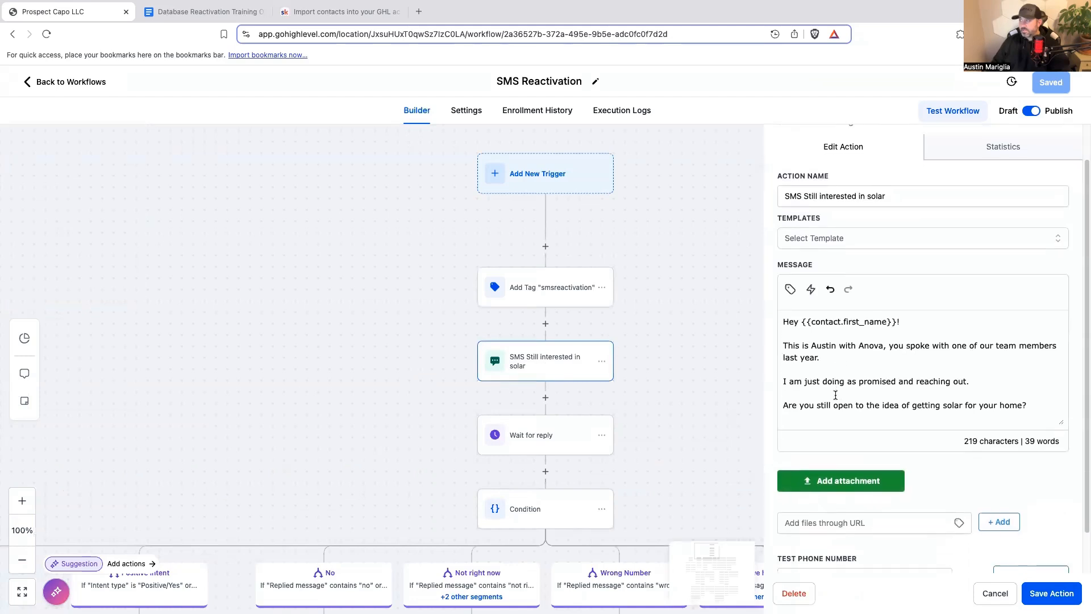
pyautogui.scroll(-1, 835, 390)
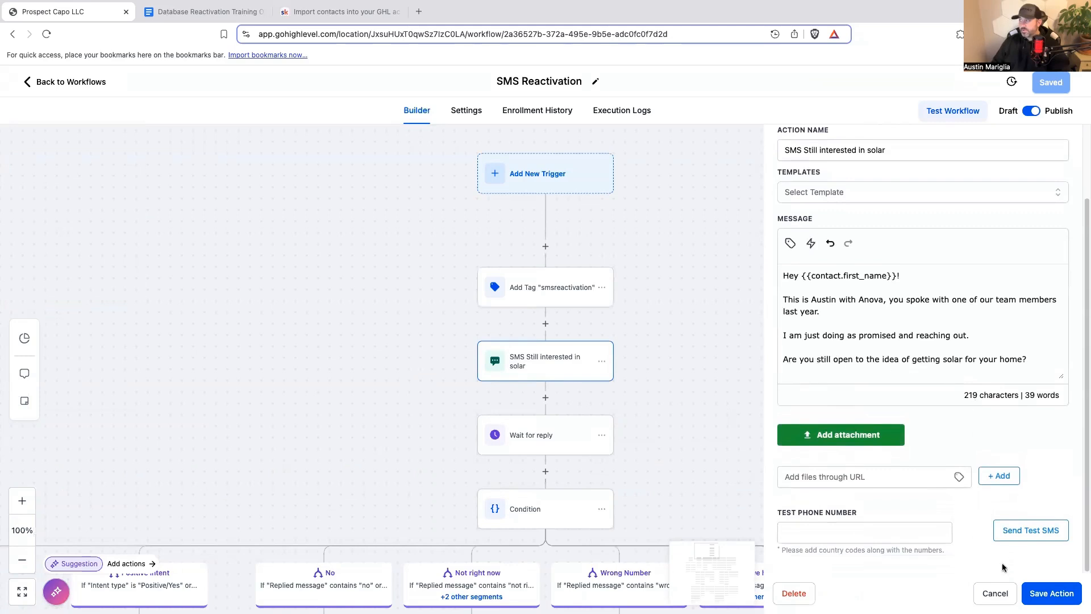
pyautogui.scroll(-5, 702, 428)
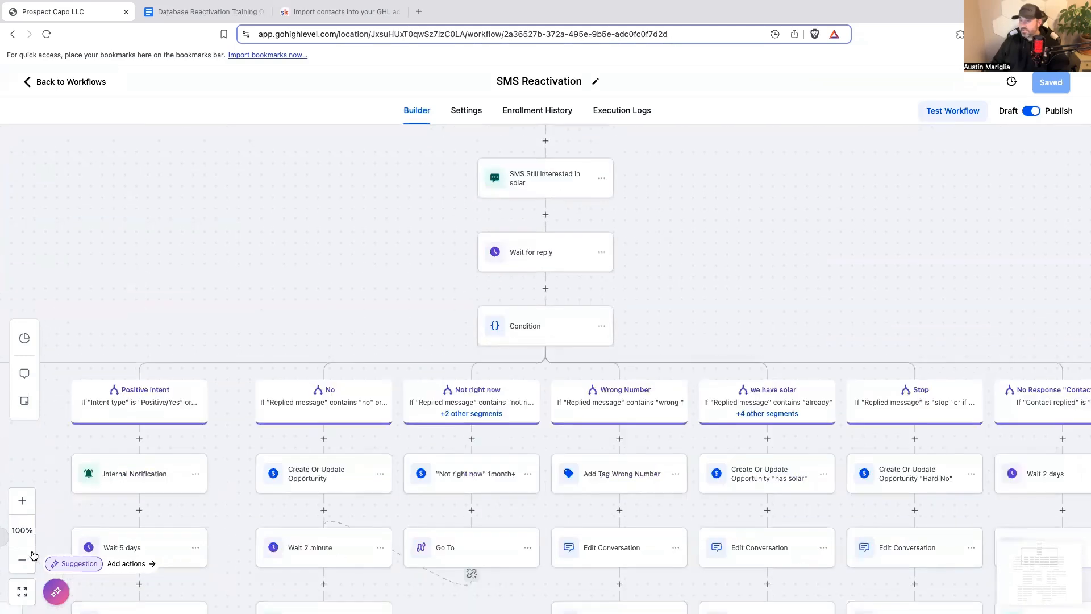
# Step: Examine the SMS Reactivation workflow's reply branches, from the first Condition through the nested follow-up conditions to their ends
pyautogui.click(22, 559)
pyautogui.click(25, 558)
pyautogui.click(25, 558)
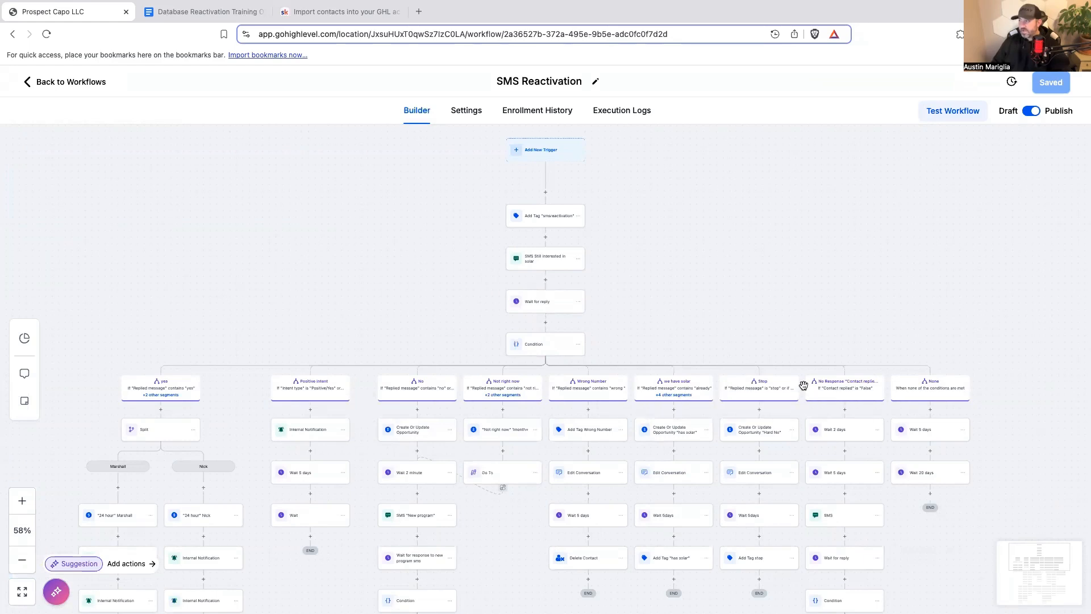
pyautogui.scroll(-3, 799, 388)
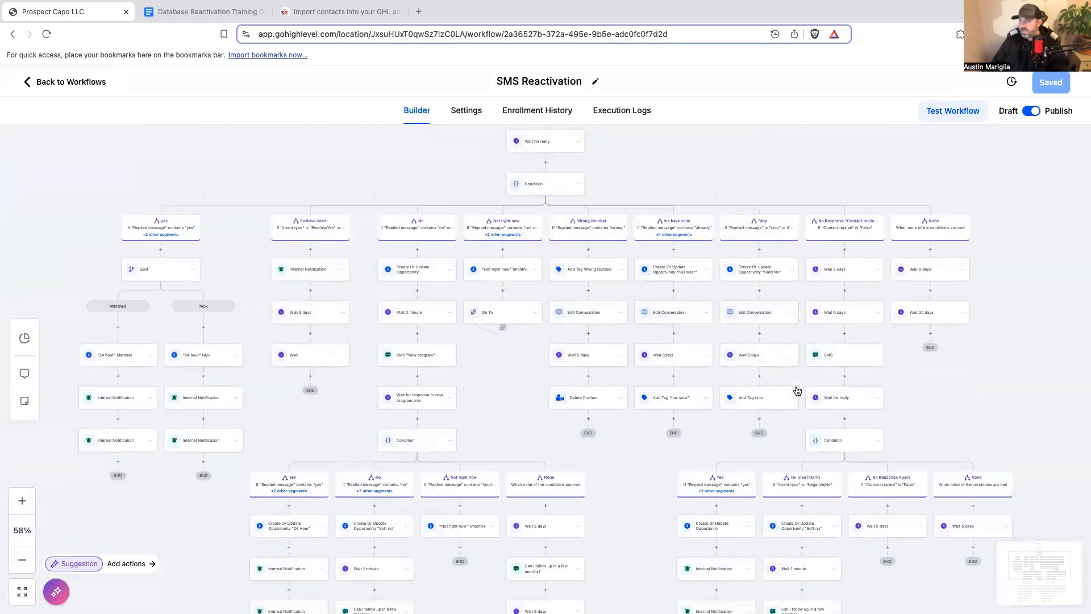
pyautogui.click(22, 558)
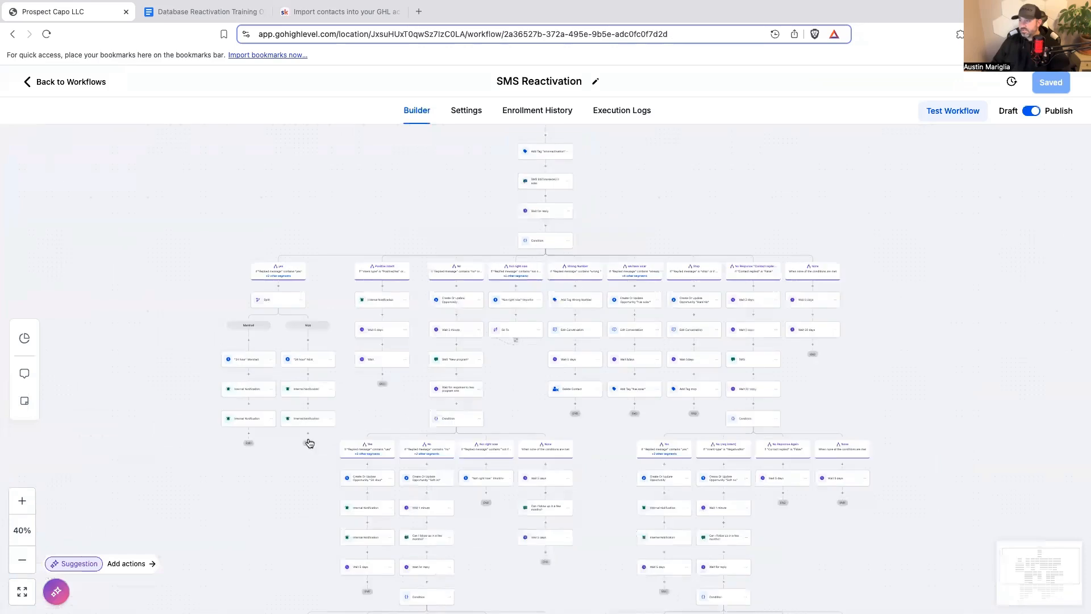
pyautogui.scroll(-5, 340, 443)
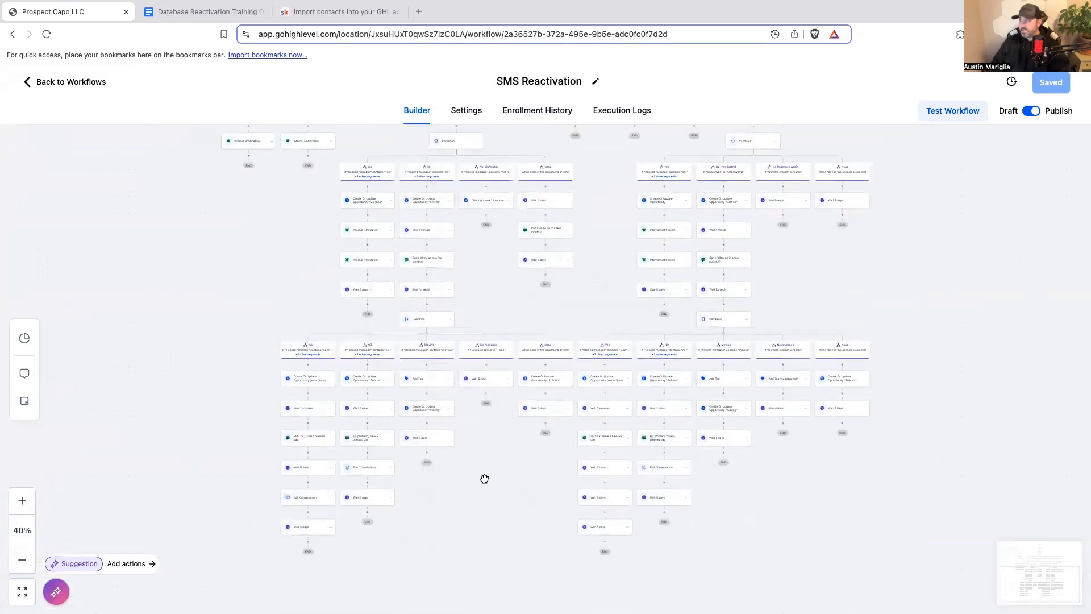
pyautogui.scroll(3, 484, 479)
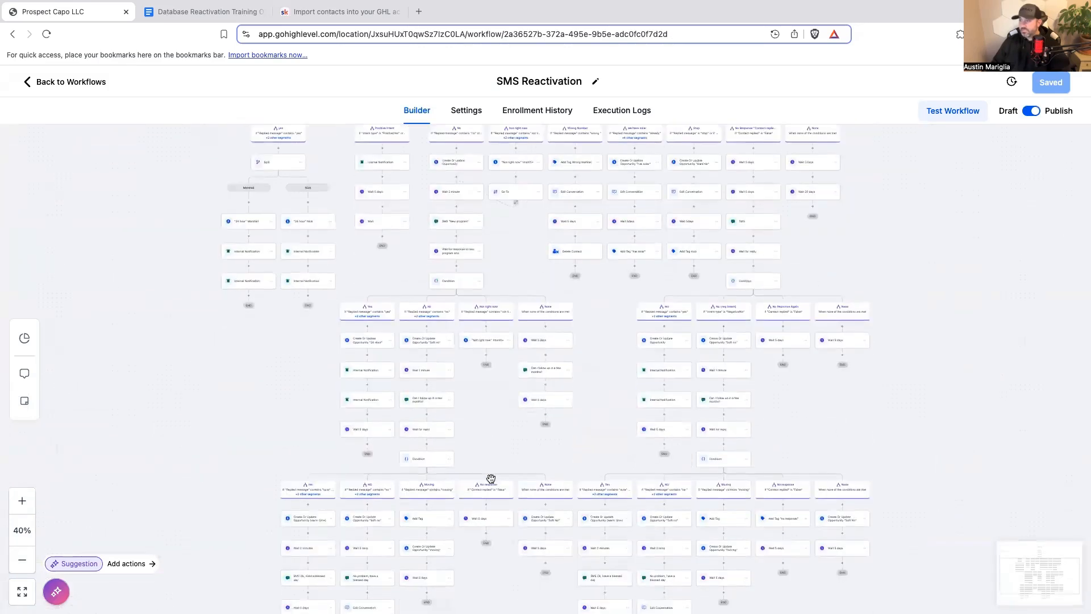
pyautogui.click(17, 503)
pyautogui.click(17, 502)
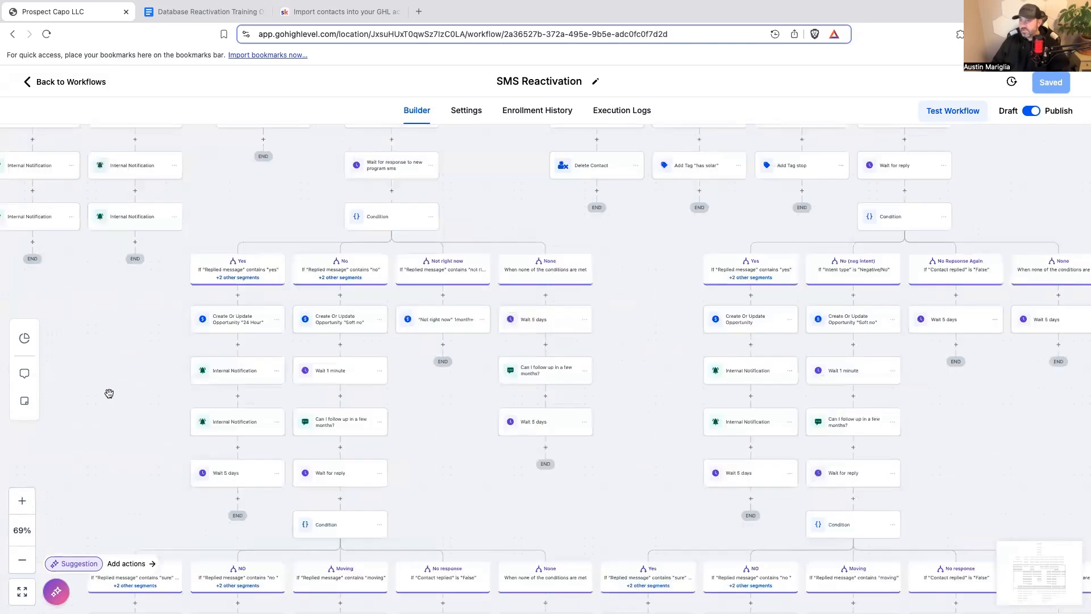
pyautogui.scroll(2, 109, 393)
pyautogui.hscroll(-2, 109, 394)
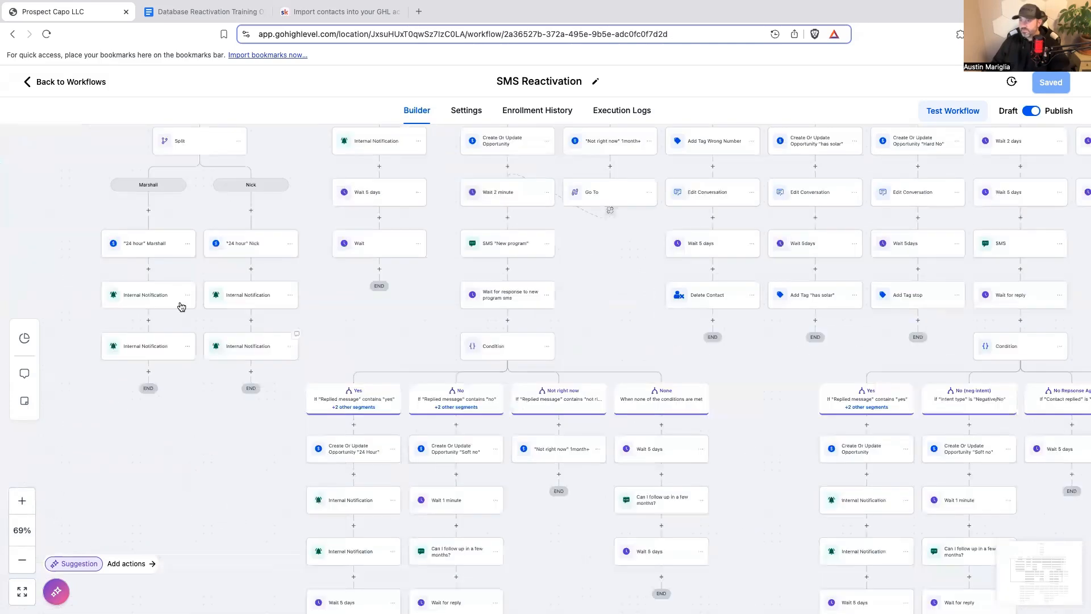
# Step: Leave the solar workflow, switch to the Dentist Snapshot sub-account and open Send DBR Message #1 in its Database Reactivation folder
pyautogui.click(95, 84)
pyautogui.click(62, 118)
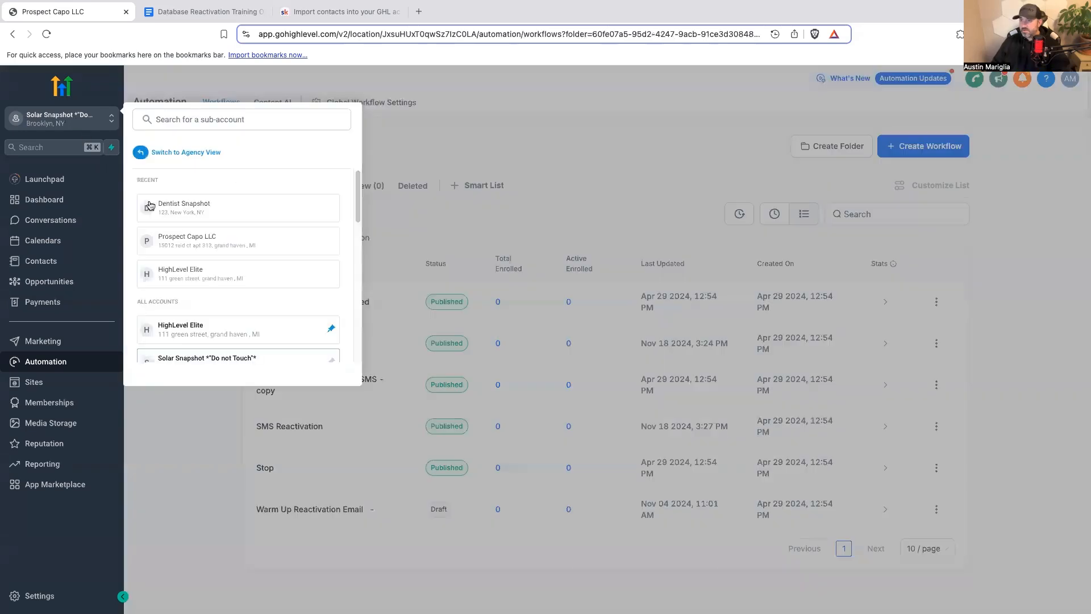
pyautogui.click(189, 202)
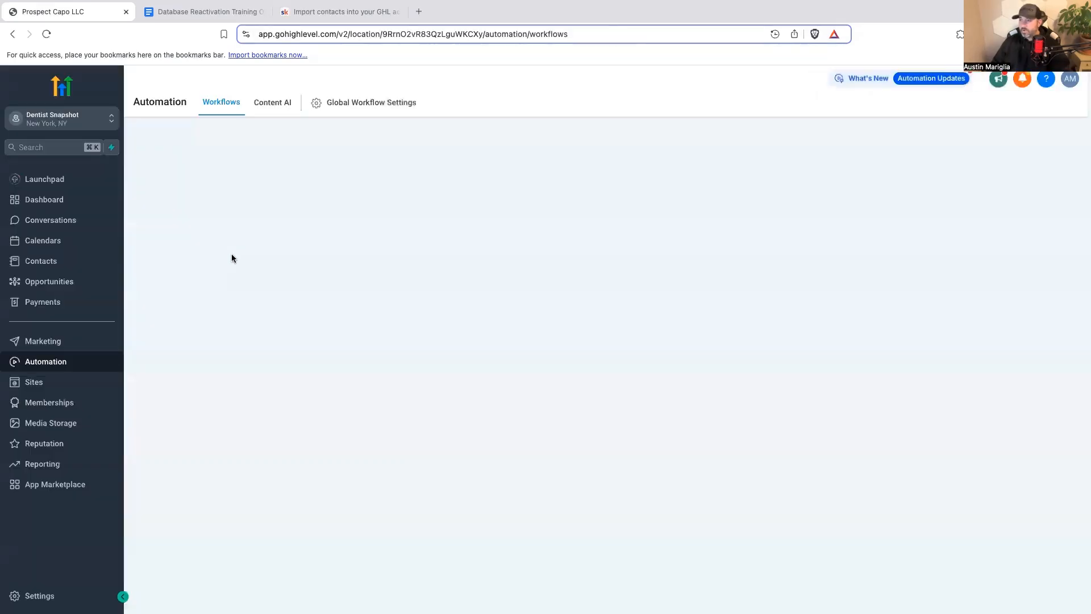
pyautogui.click(316, 291)
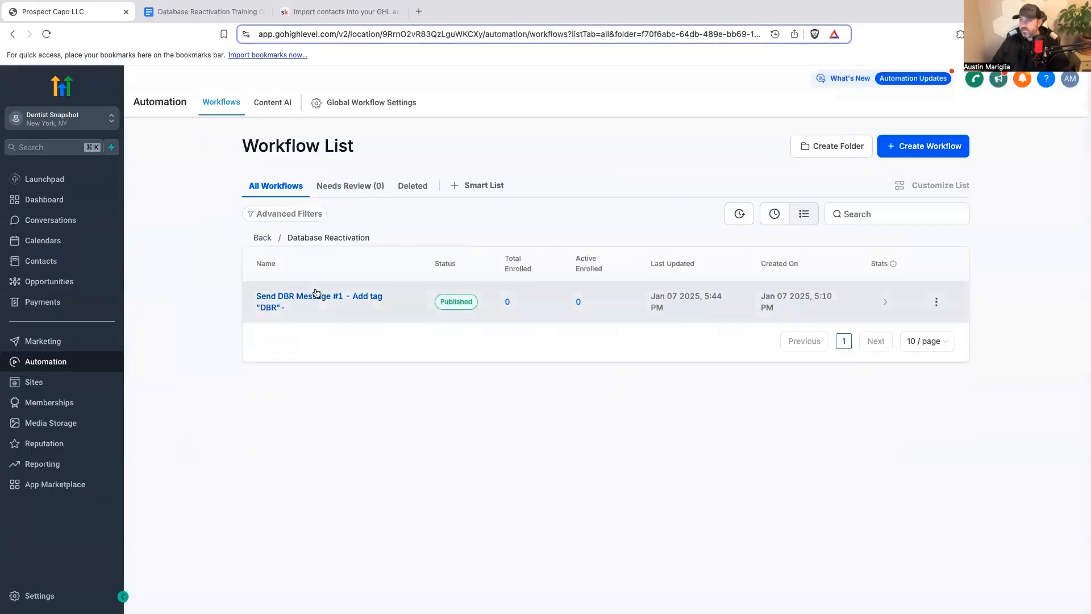
pyautogui.click(316, 298)
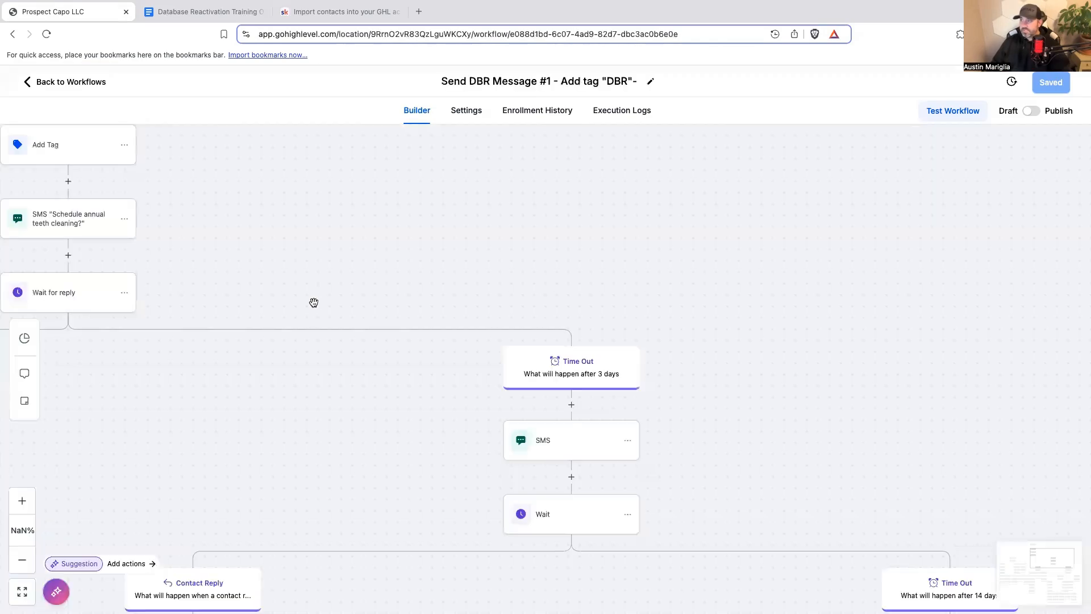
# Step: Examine the whole dental reactivation workflow, comparing its Contact Reply branches with the successive Time Out branches
pyautogui.click(15, 555)
pyautogui.click(15, 554)
pyautogui.click(15, 555)
pyautogui.click(15, 554)
pyautogui.moveTo(203, 405); pyautogui.dragTo(220, 186)
pyautogui.moveTo(414, 549); pyautogui.dragTo(329, 527)
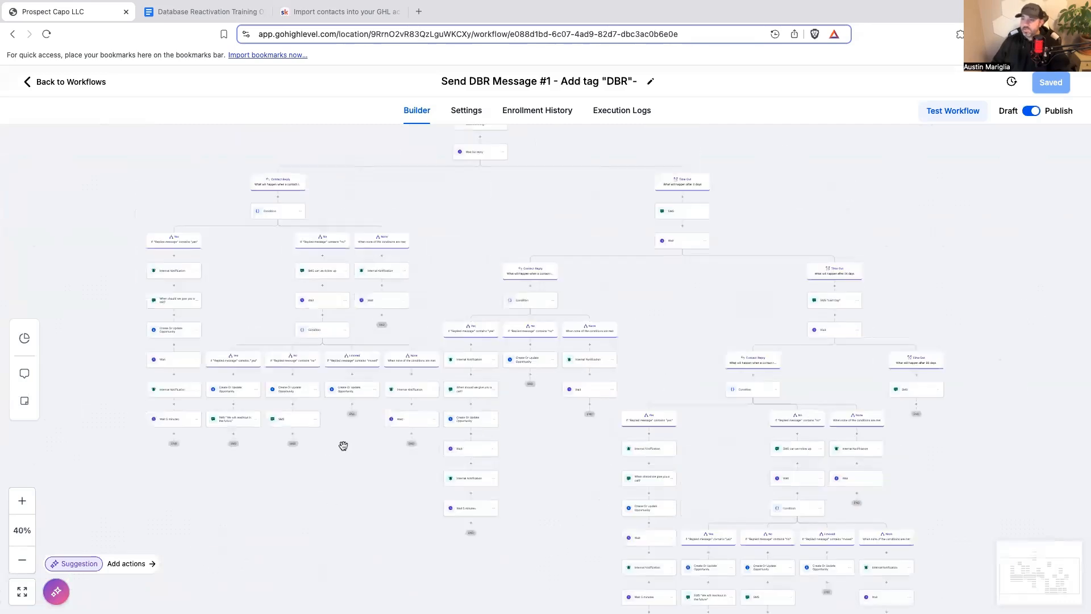
pyautogui.hscroll(2, 343, 446)
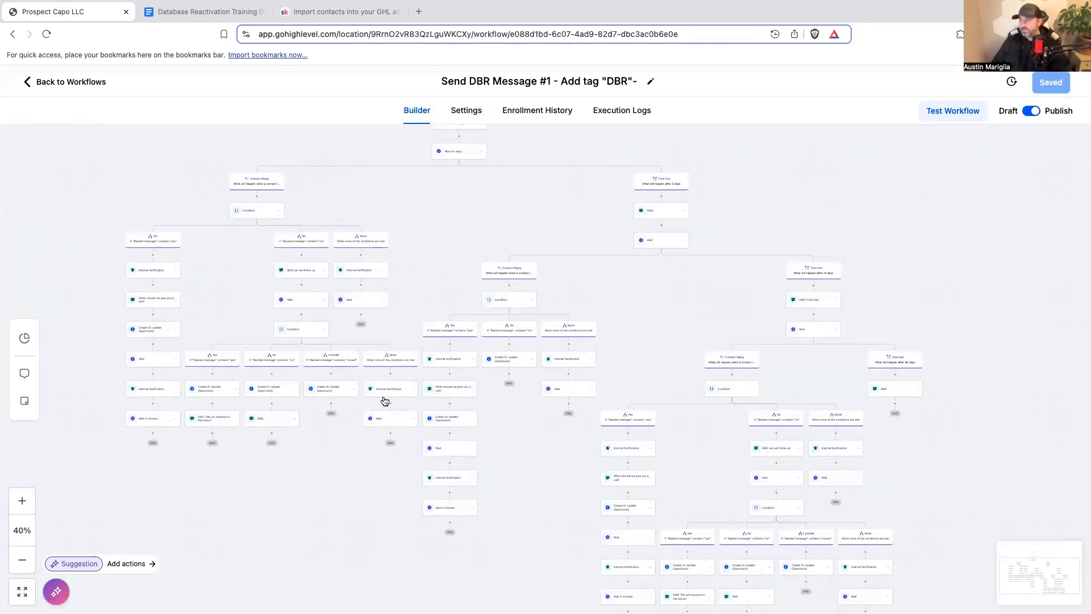
pyautogui.click(22, 562)
pyautogui.moveTo(329, 484); pyautogui.dragTo(425, 462)
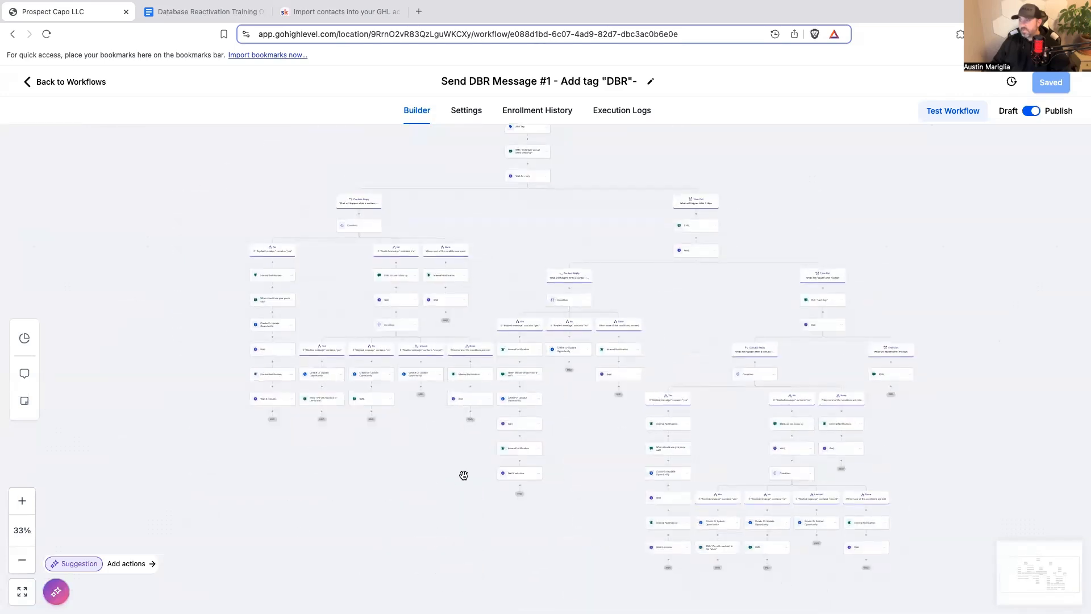
pyautogui.moveTo(465, 473); pyautogui.dragTo(435, 523)
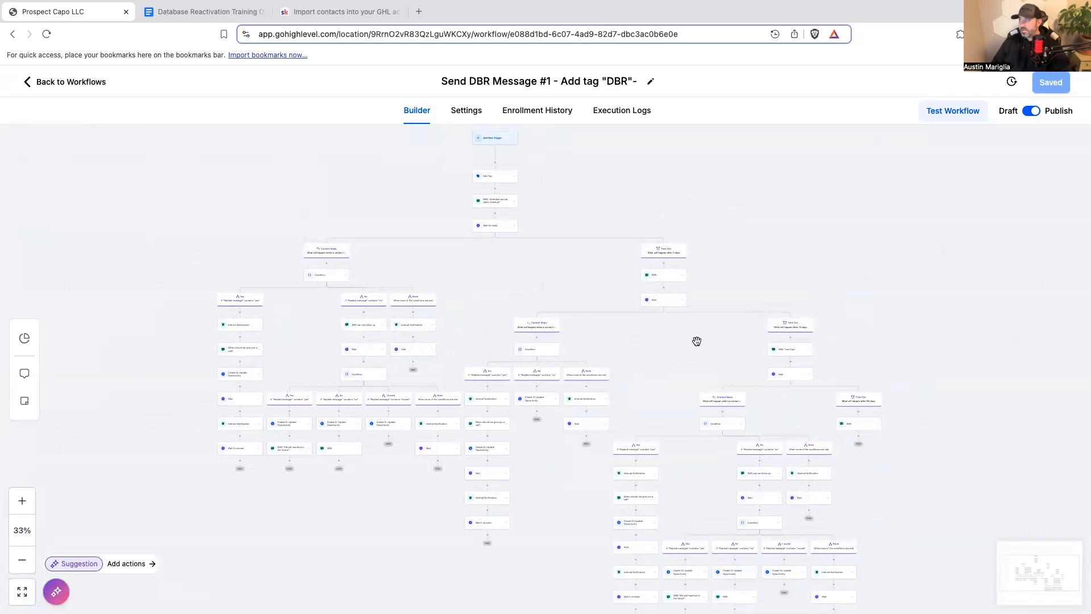
pyautogui.hscroll(-3, 644, 307)
pyautogui.scroll(-1, 644, 307)
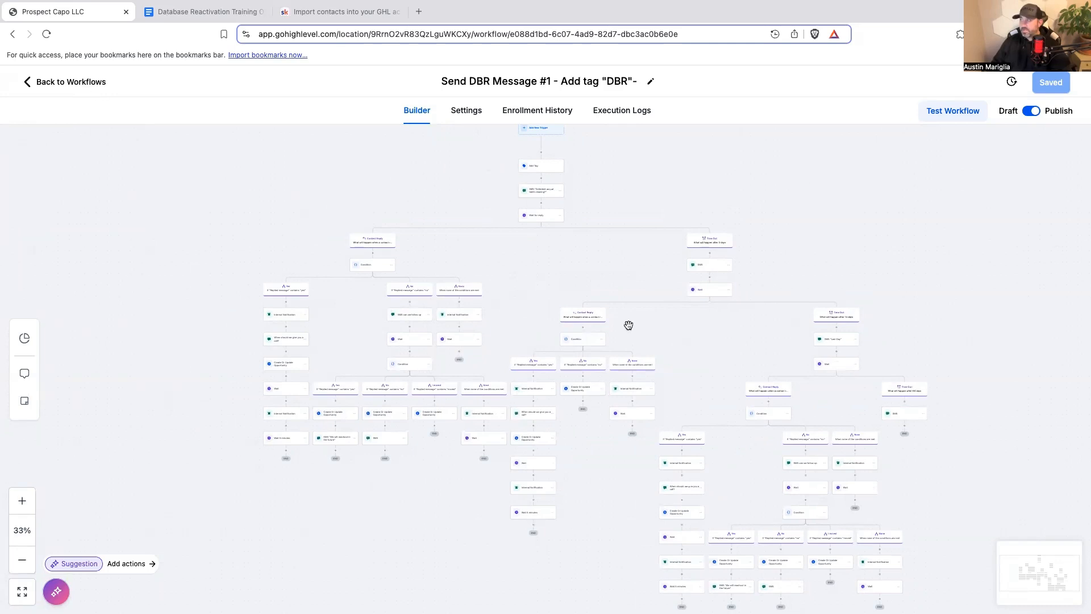
pyautogui.scroll(-1, 723, 329)
pyautogui.moveTo(721, 331); pyautogui.dragTo(538, 266)
pyautogui.hscroll(-3, 706, 356)
pyautogui.scroll(2, 706, 356)
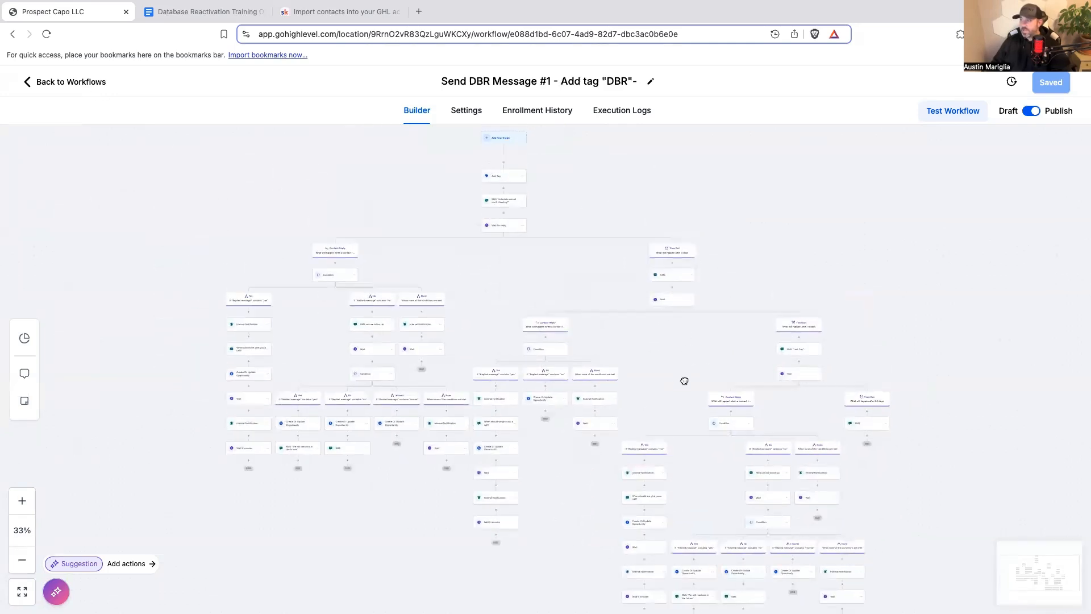
pyautogui.scroll(1, 685, 380)
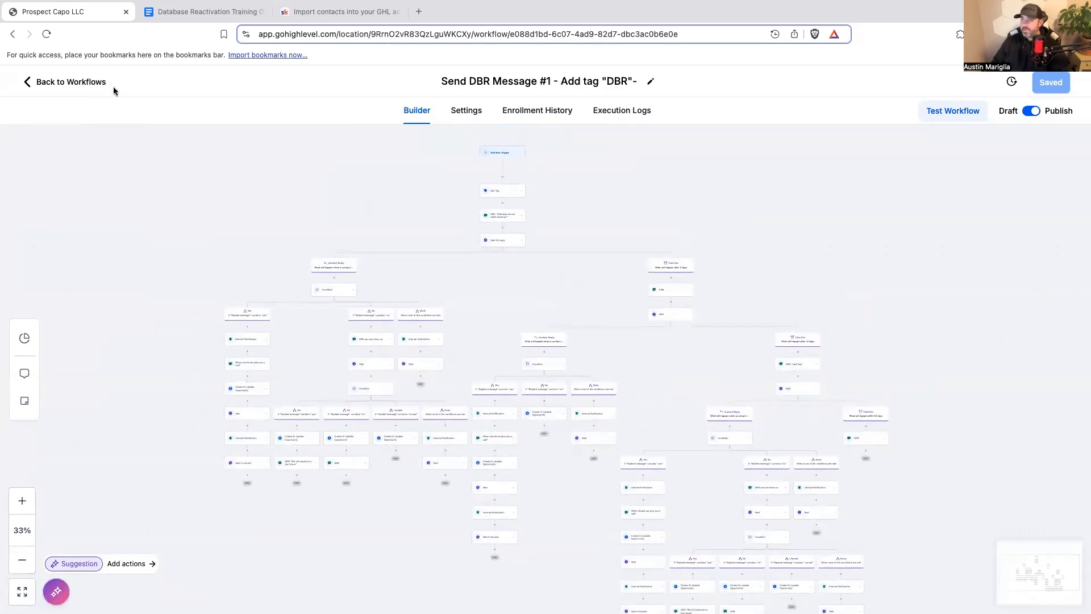
# Step: Leave the workflow and open the Dentist Snapshot contacts list
pyautogui.click(85, 82)
pyautogui.click(44, 261)
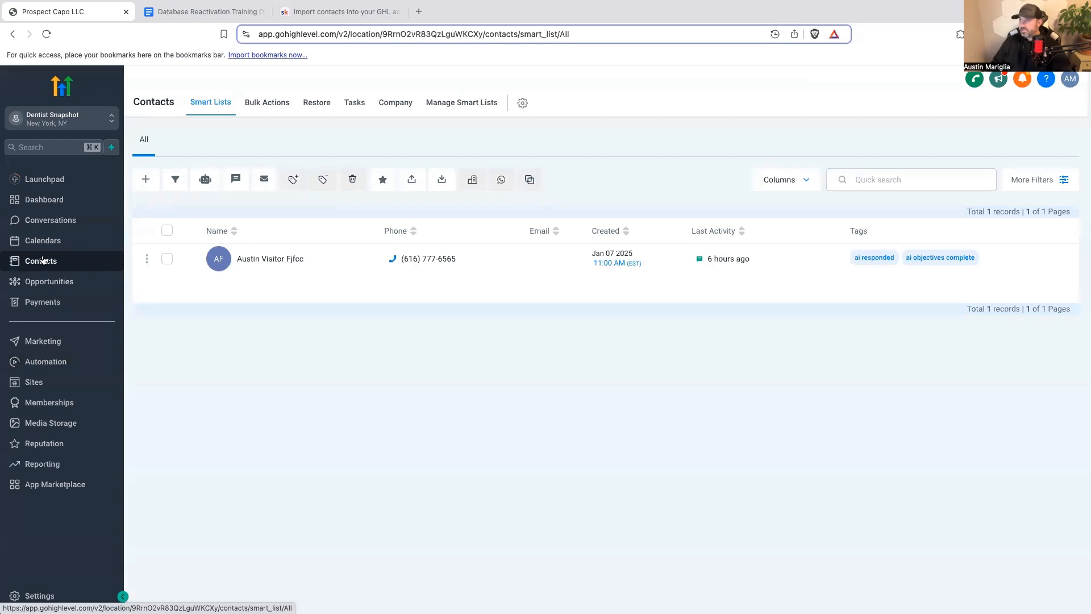
pyautogui.click(143, 180)
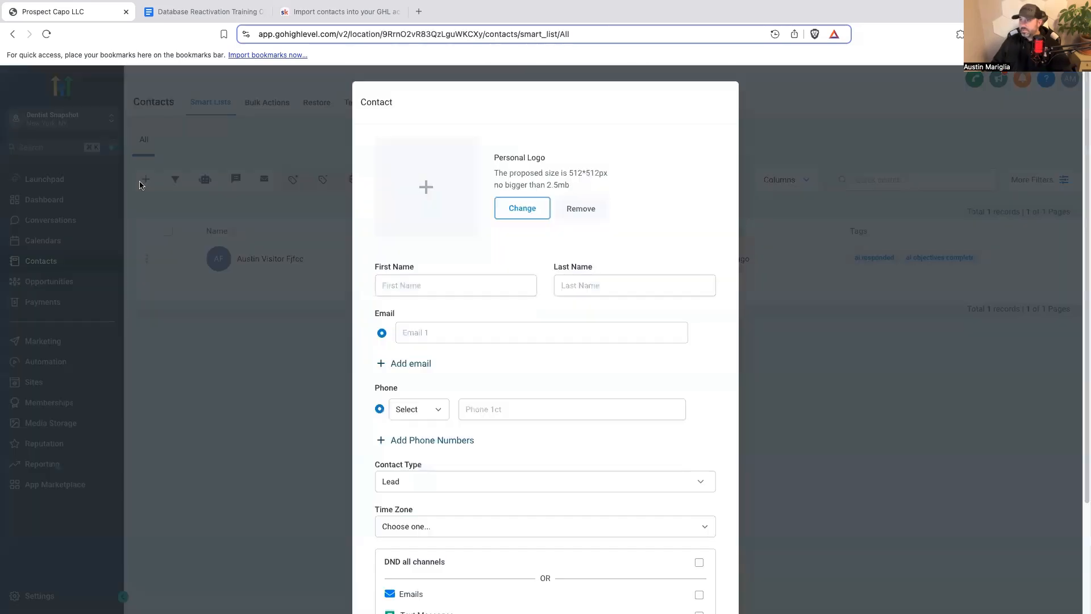
pyautogui.click(435, 277)
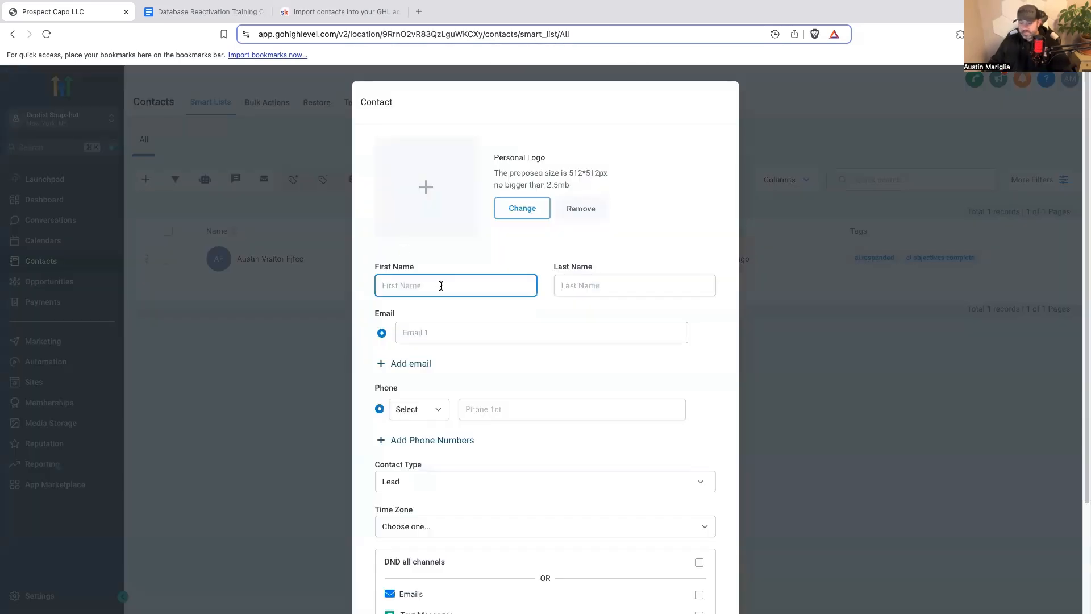
pyautogui.write('austin')
pyautogui.press('Tab')
pyautogui.write('Marig')
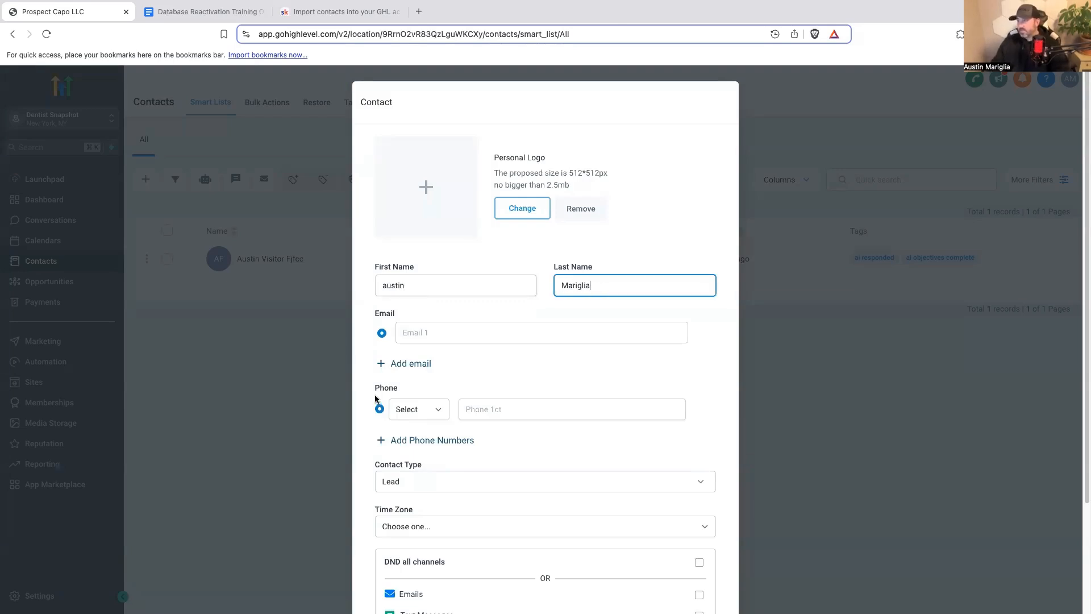
pyautogui.click(920, 479)
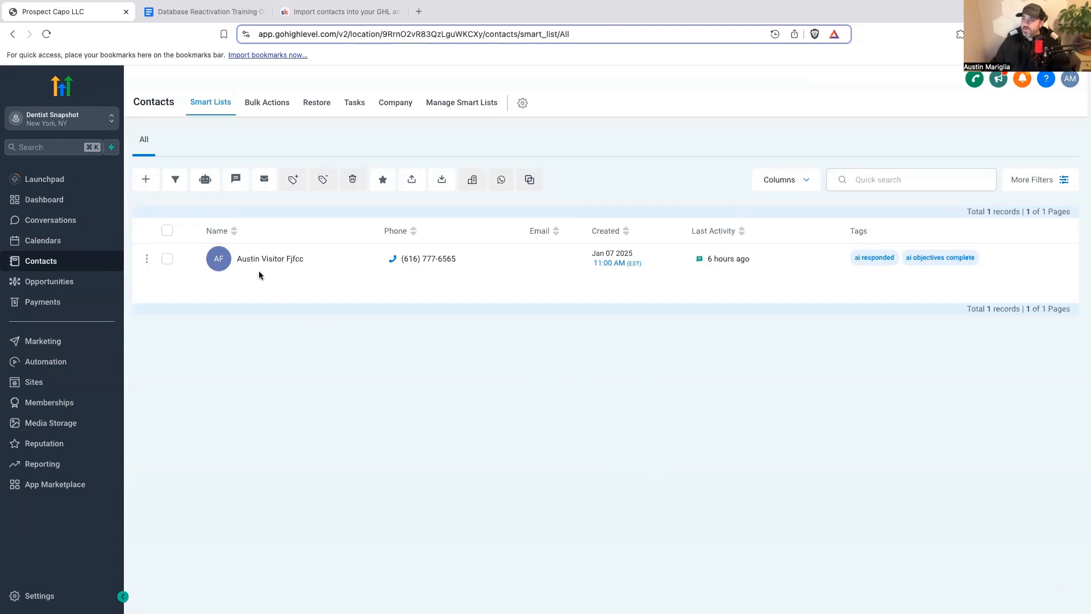
# Step: Start adding the existing contact to an automation and choose the Send DBR Message #1 - Add tag "DBR" workflow
pyautogui.click(167, 259)
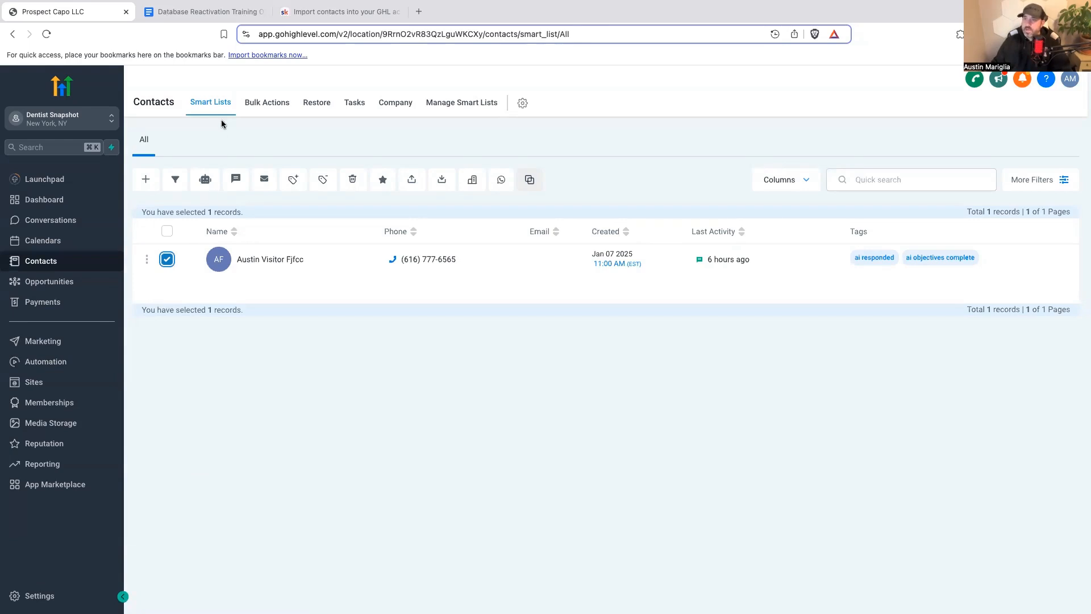
pyautogui.click(205, 180)
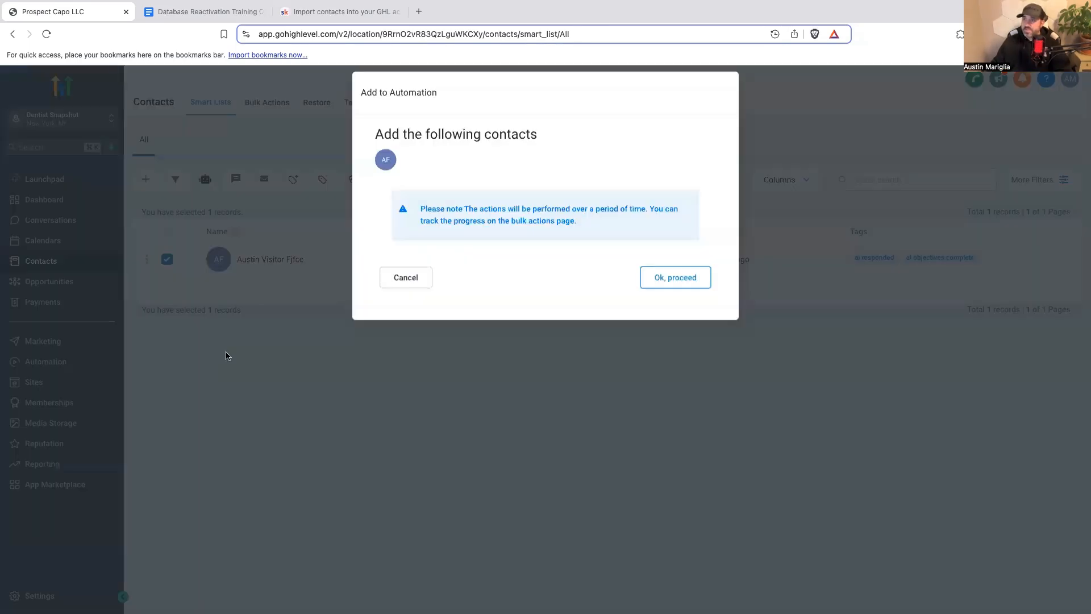
pyautogui.click(645, 283)
pyautogui.click(471, 225)
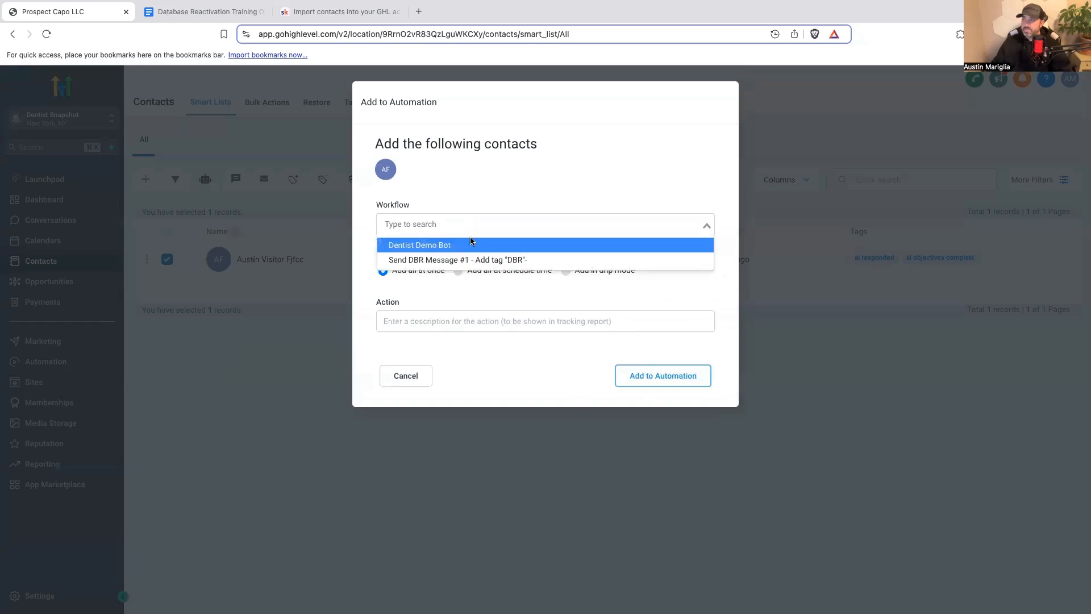
pyautogui.click(458, 259)
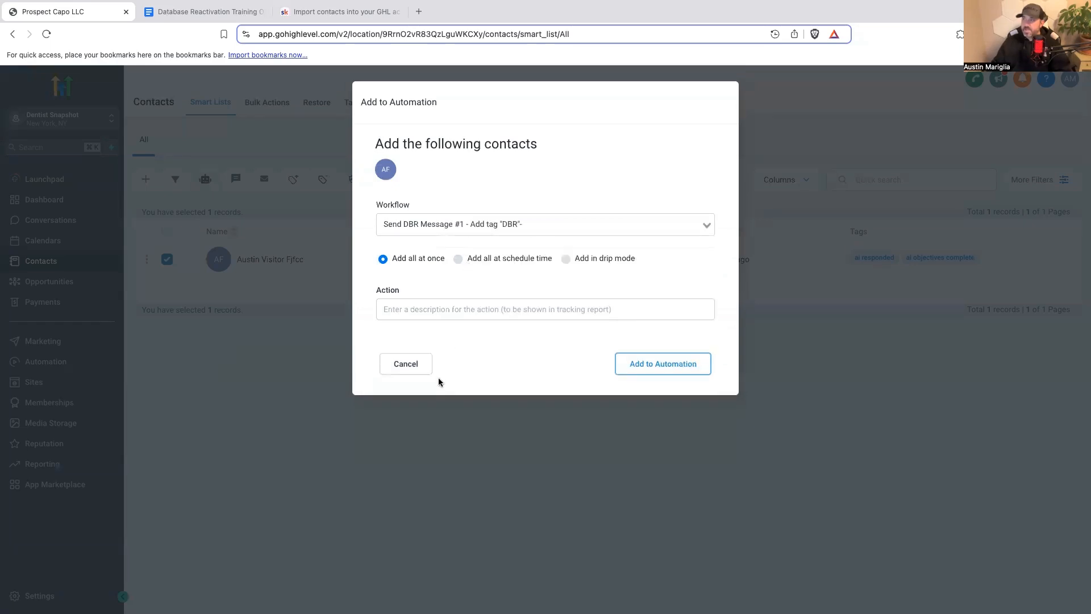
# Step: Set the enrolment to add contacts in drip mode and describe the action as "add to dbr campaing"
pyautogui.click(564, 259)
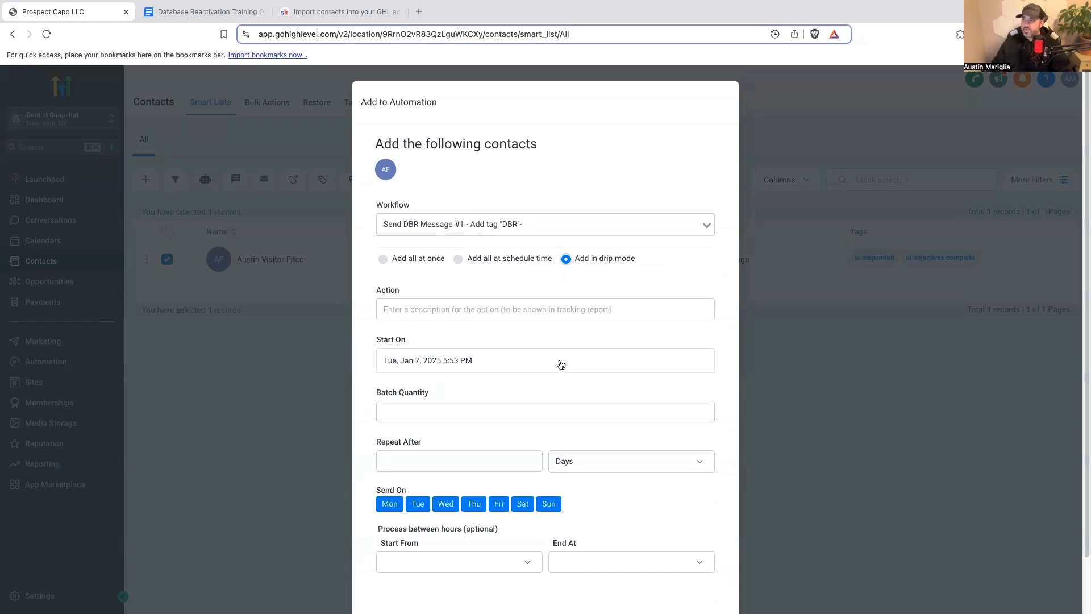
pyautogui.click(435, 307)
pyautogui.write('add to dbr campaing')
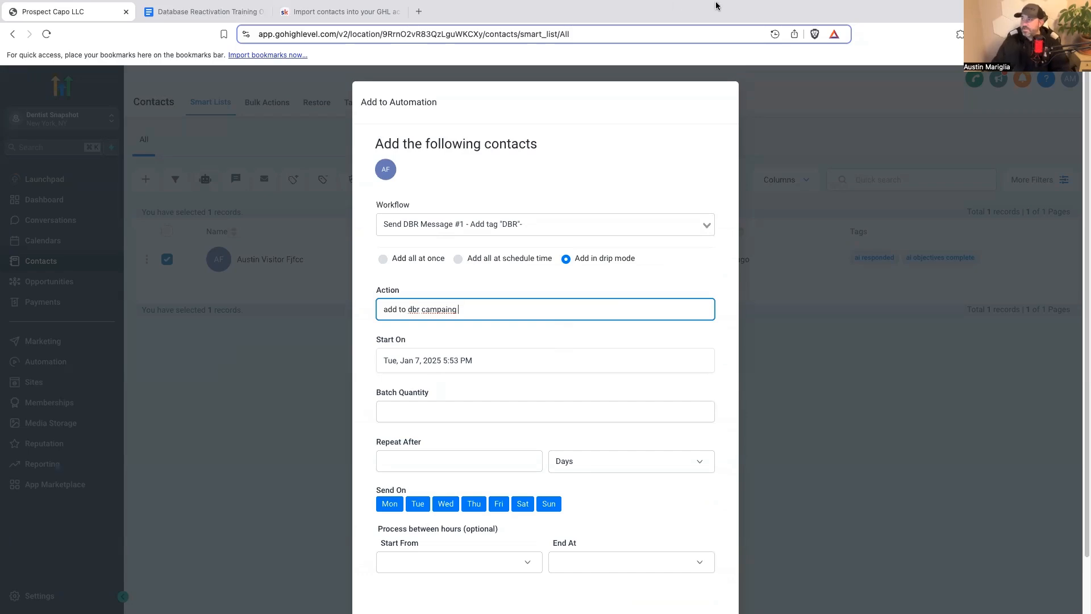
pyautogui.moveTo(716, 6)
pyautogui.moveTo(648, 6)
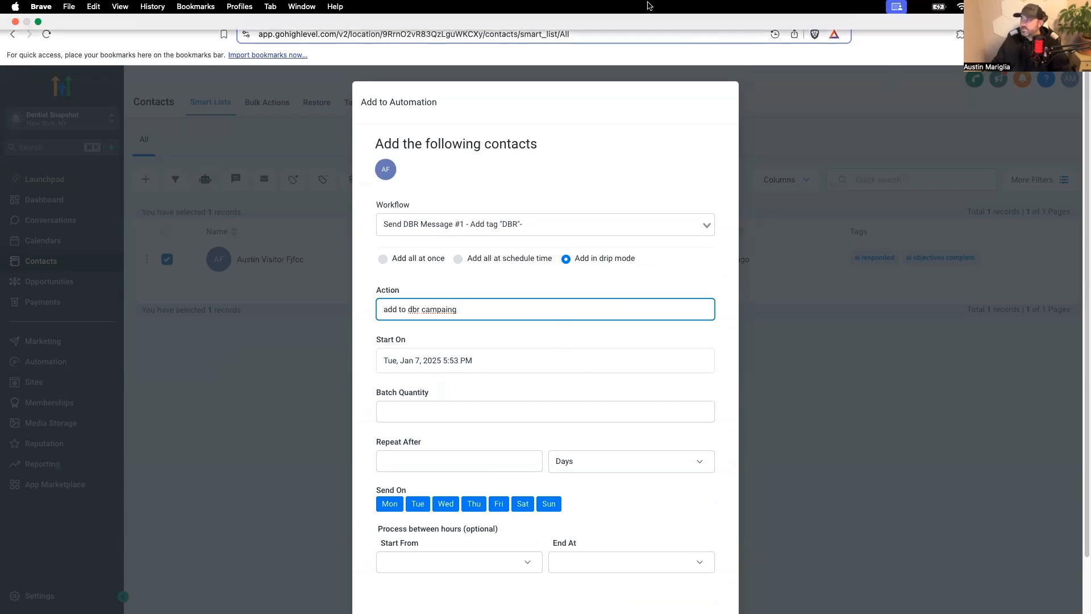
# Step: Set the batch quantity and the repeat interval to 1 each, choose the interval unit and submit the contact to the automation
pyautogui.click(454, 412)
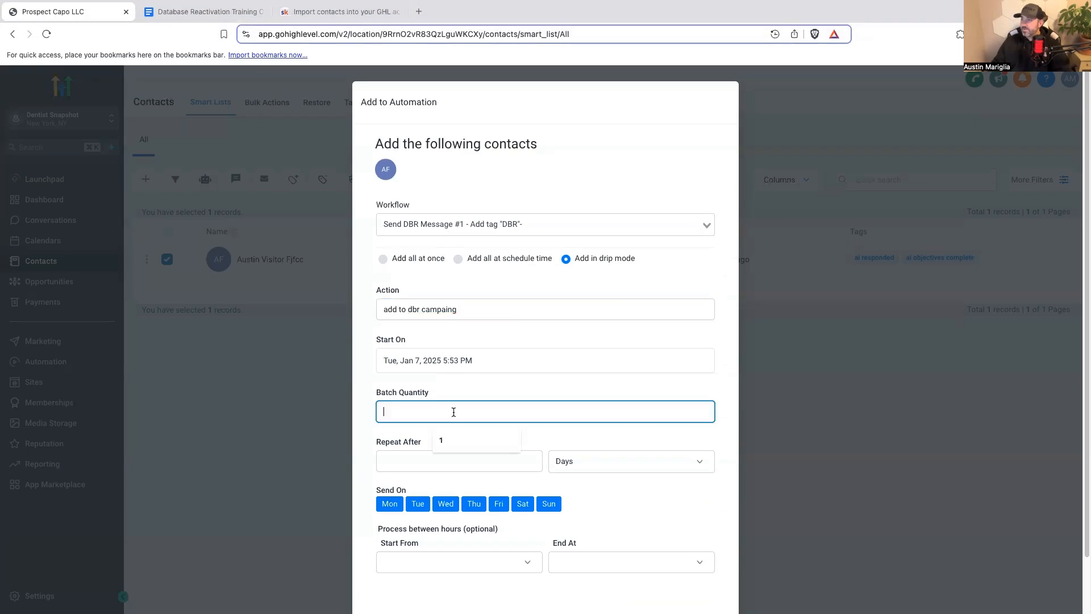
pyautogui.write('1')
pyautogui.click(439, 460)
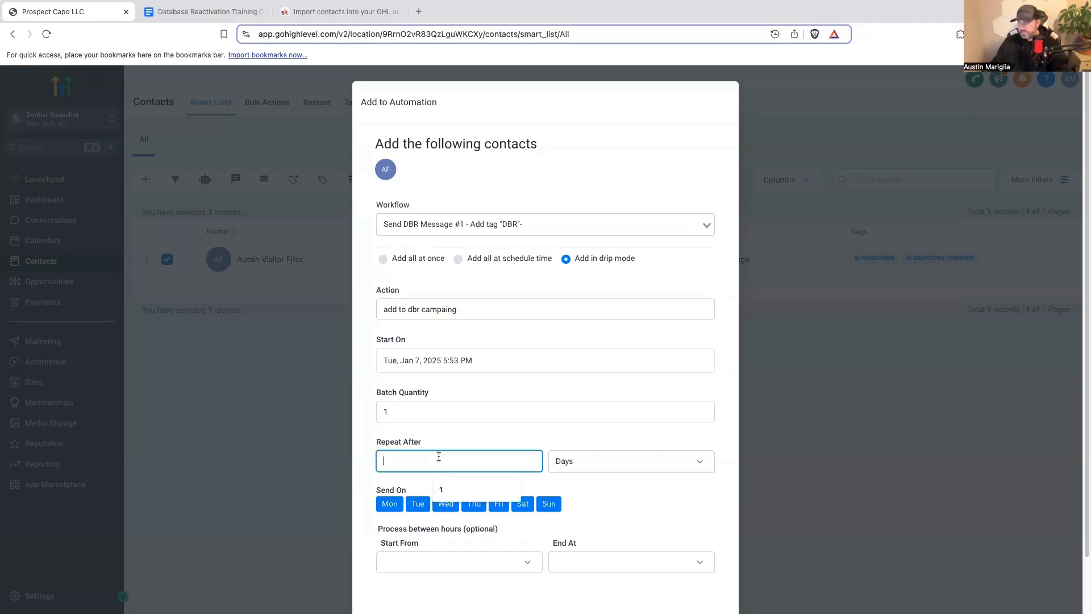
pyautogui.write('1')
pyautogui.click(595, 473)
pyautogui.click(580, 528)
pyautogui.scroll(-2, 580, 527)
pyautogui.click(636, 567)
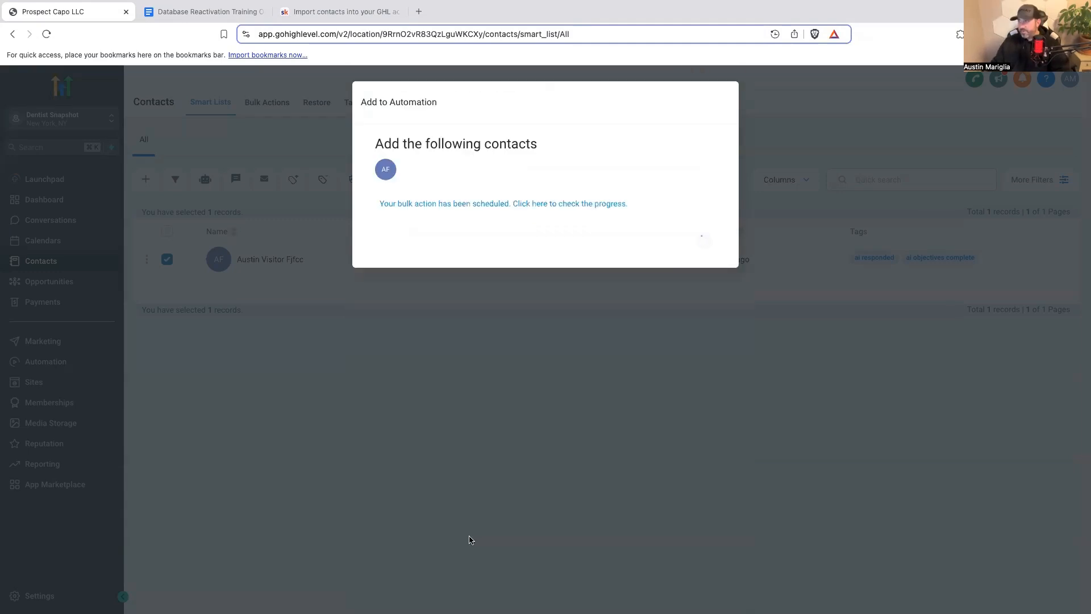
pyautogui.click(470, 539)
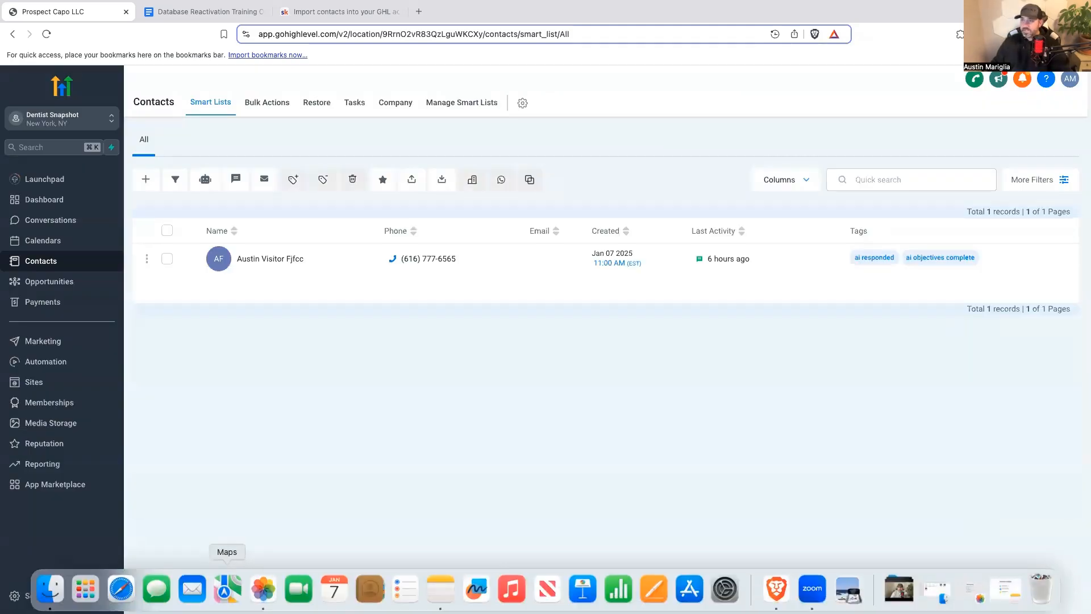
# Step: Review the "add to dbr campaing" bulk action and its management options, and view the Database Reactivation opportunities board
pyautogui.click(260, 101)
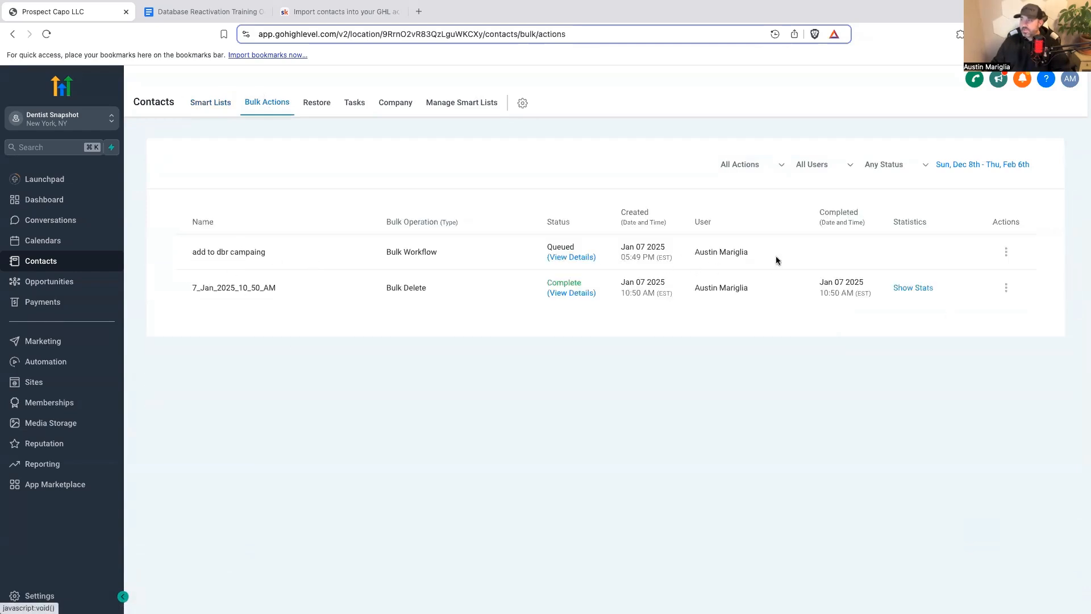
pyautogui.click(1005, 253)
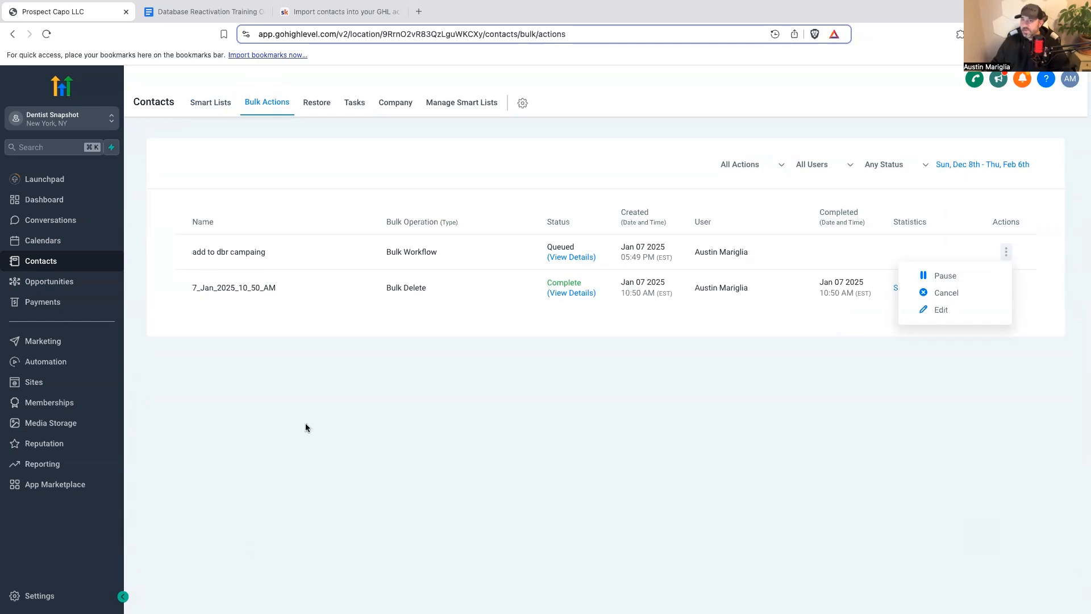
pyautogui.click(58, 287)
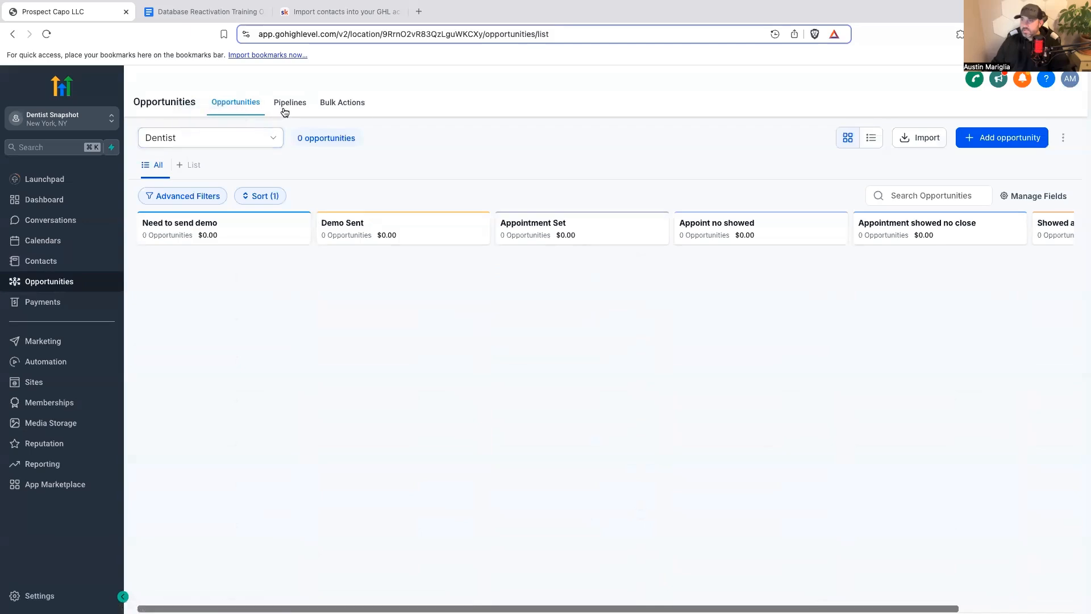
pyautogui.click(300, 102)
pyautogui.click(248, 108)
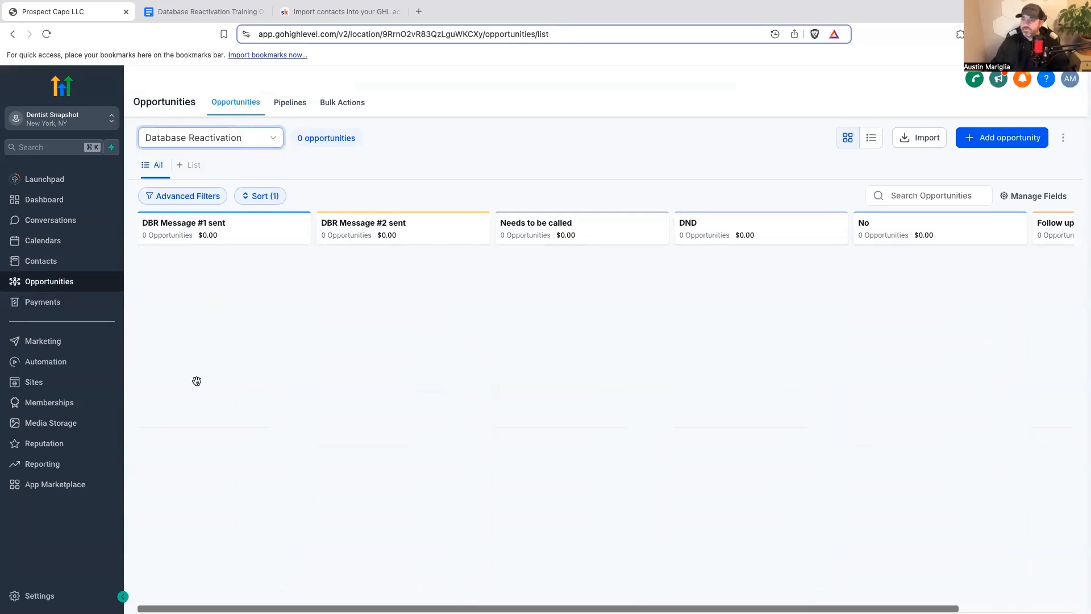
# Step: Reopen Send DBR Message #1 and insert a Create/Update Opportunity action for the Database Reactivation pipeline after the "Schedule annual teeth cleaning?" SMS
pyautogui.click(65, 364)
pyautogui.click(341, 288)
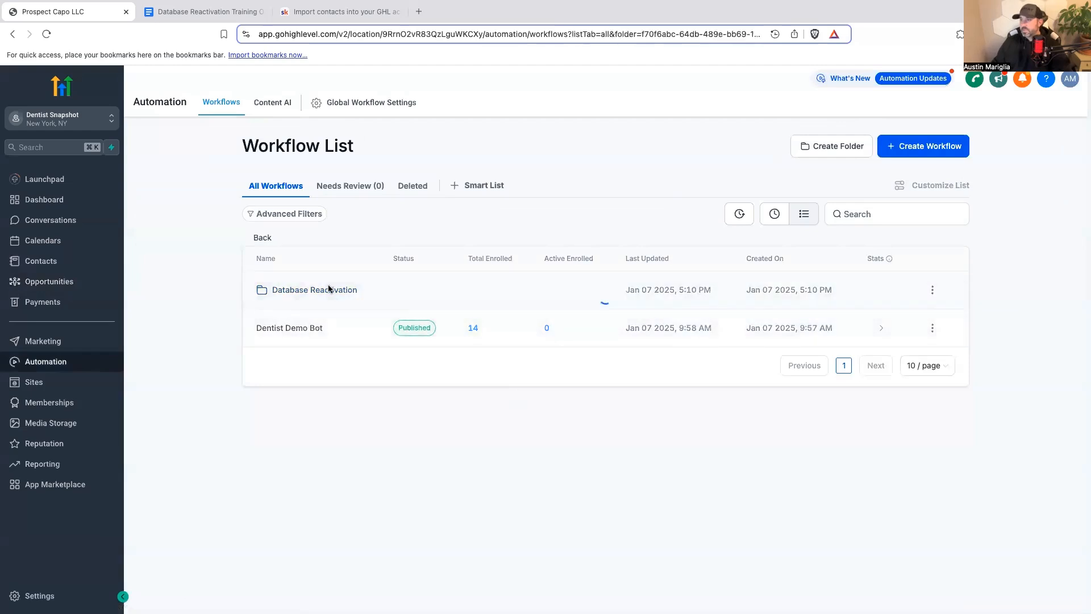
pyautogui.click(341, 287)
pyautogui.click(547, 391)
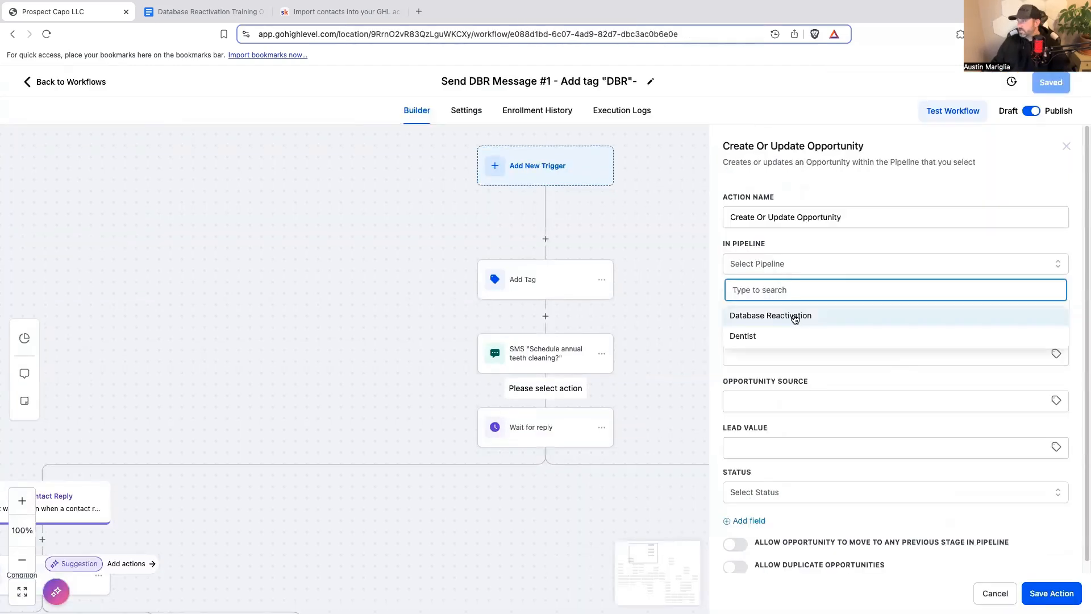
pyautogui.click(796, 314)
pyautogui.click(791, 310)
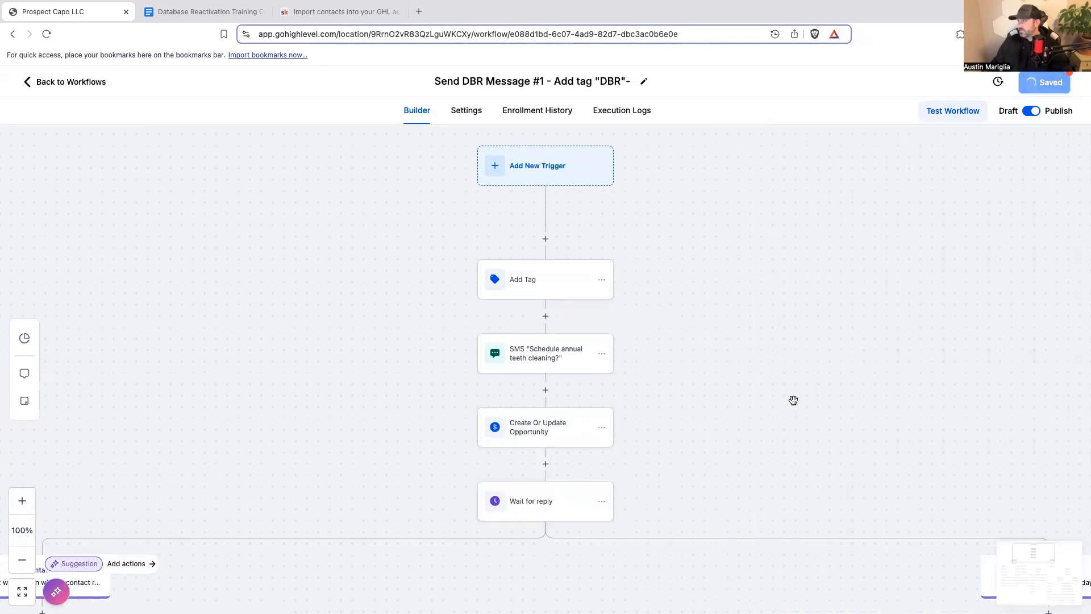
# Step: Insert a Create/Update Opportunity action between the SMS and Wait actions in the 3-day Time Out branch
pyautogui.scroll(-3, 790, 396)
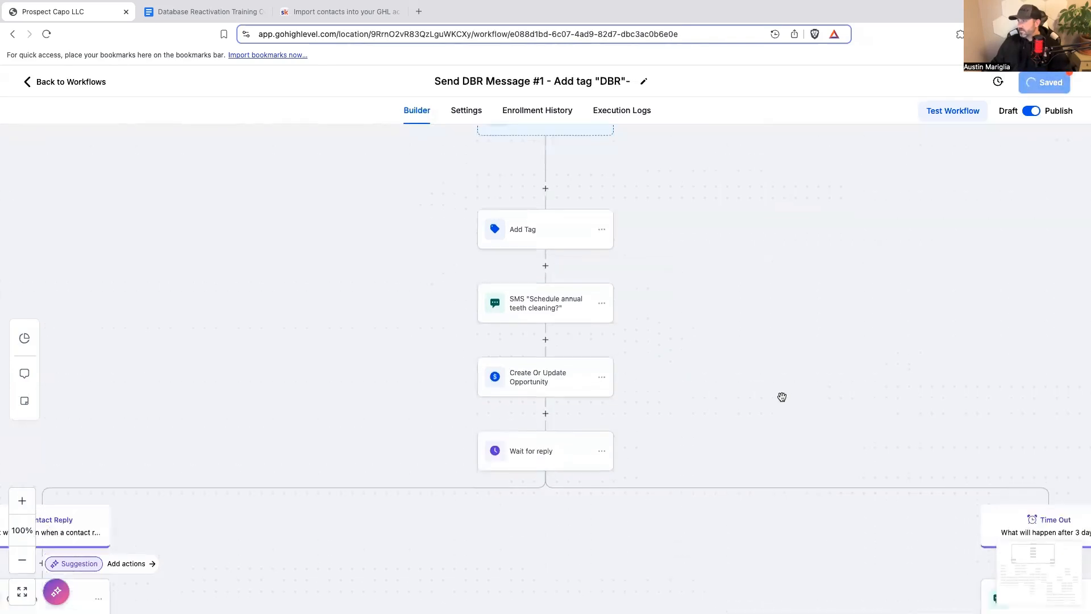
pyautogui.click(19, 559)
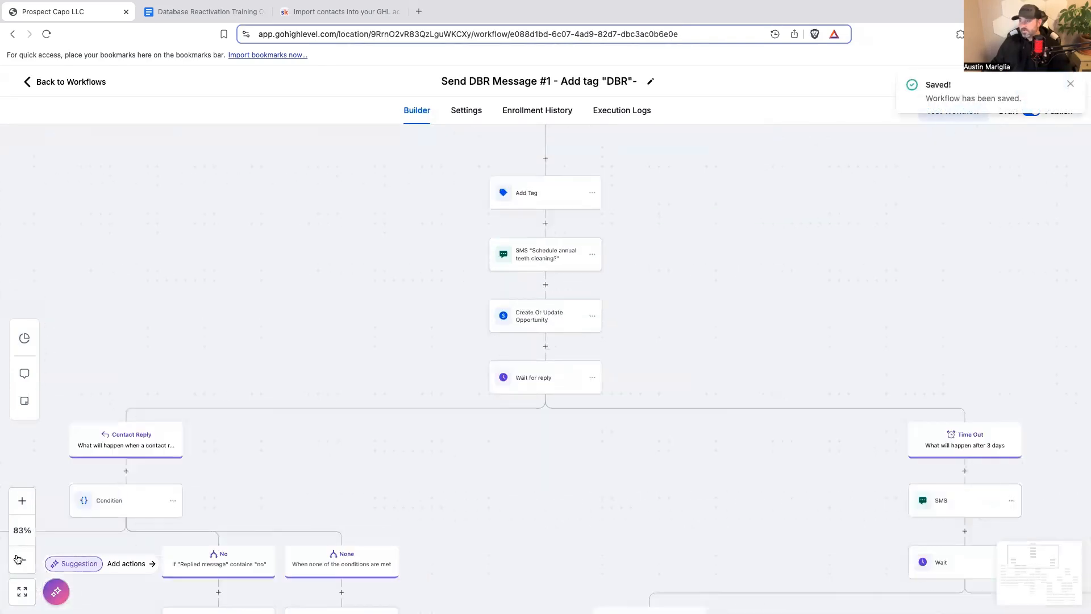
pyautogui.click(19, 559)
pyautogui.click(19, 559)
pyautogui.moveTo(783, 412); pyautogui.dragTo(716, 460)
pyautogui.click(22, 501)
pyautogui.click(22, 501)
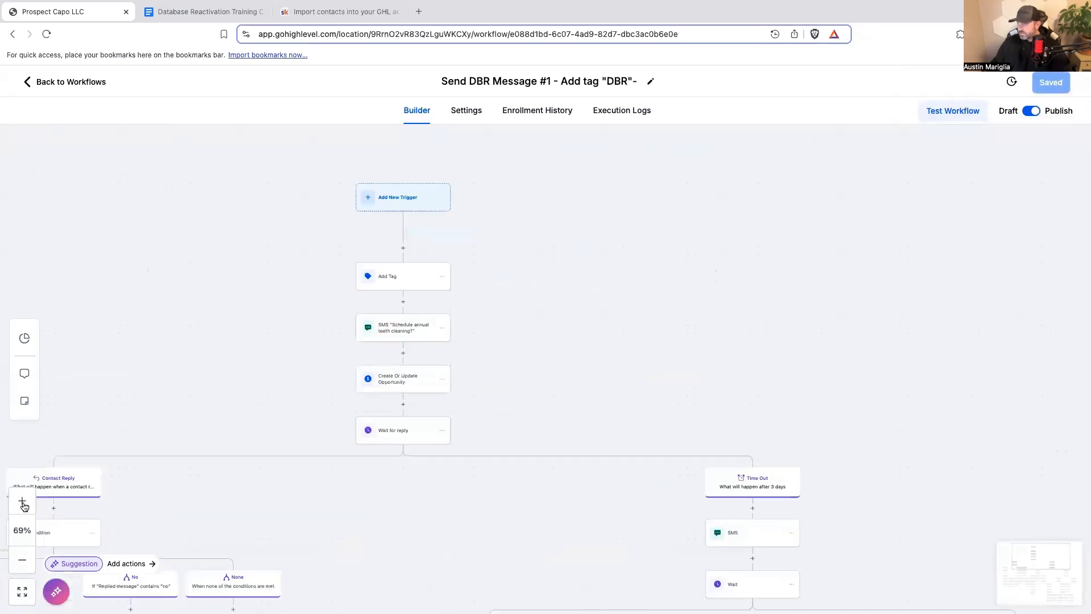
pyautogui.moveTo(591, 548); pyautogui.dragTo(420, 421)
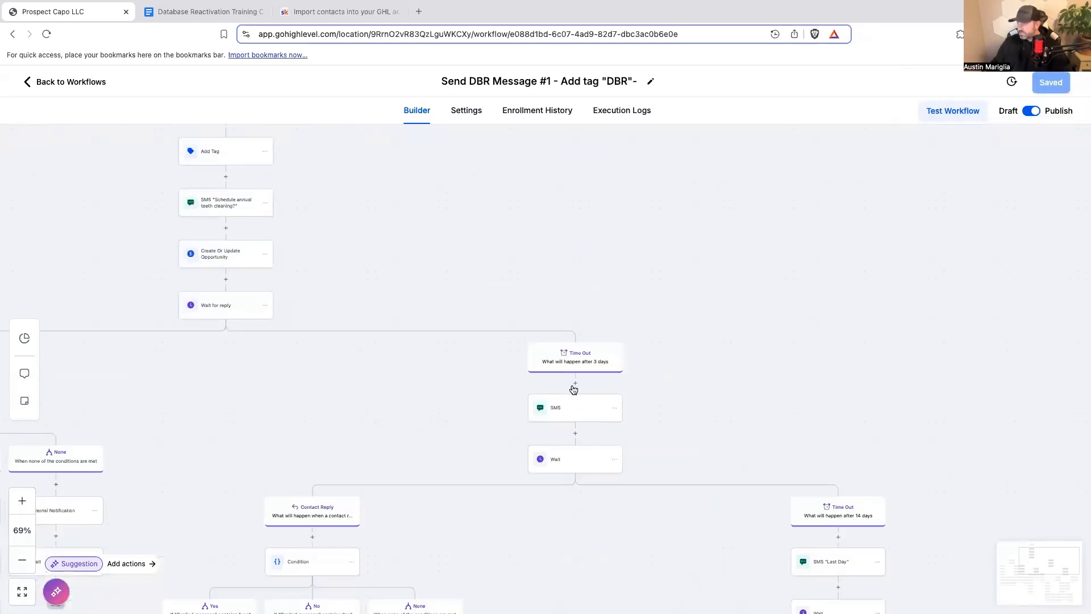
pyautogui.click(575, 433)
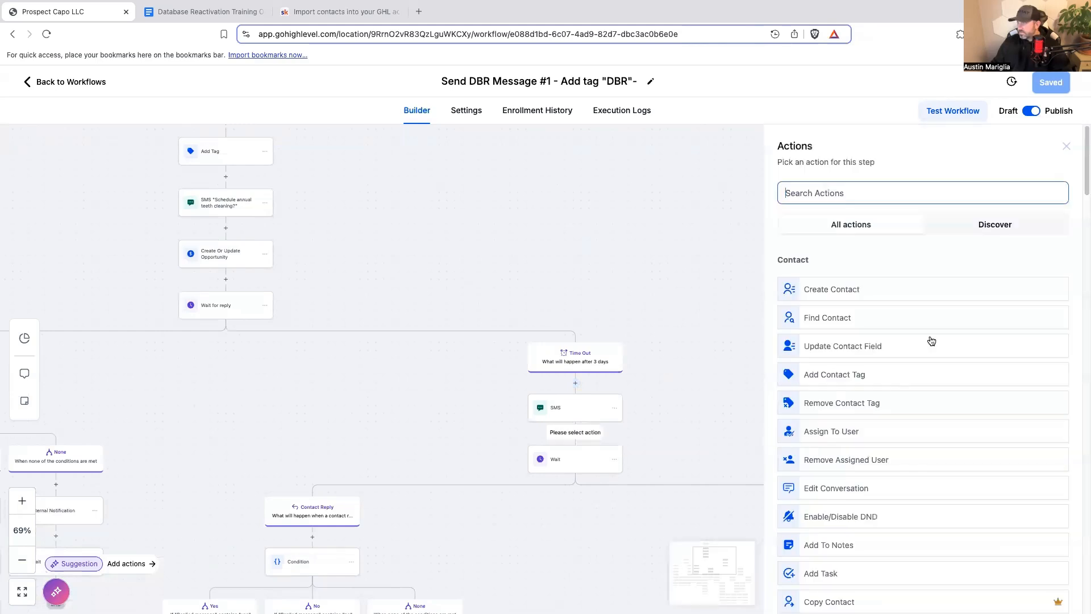
pyautogui.click(843, 199)
pyautogui.write('upda')
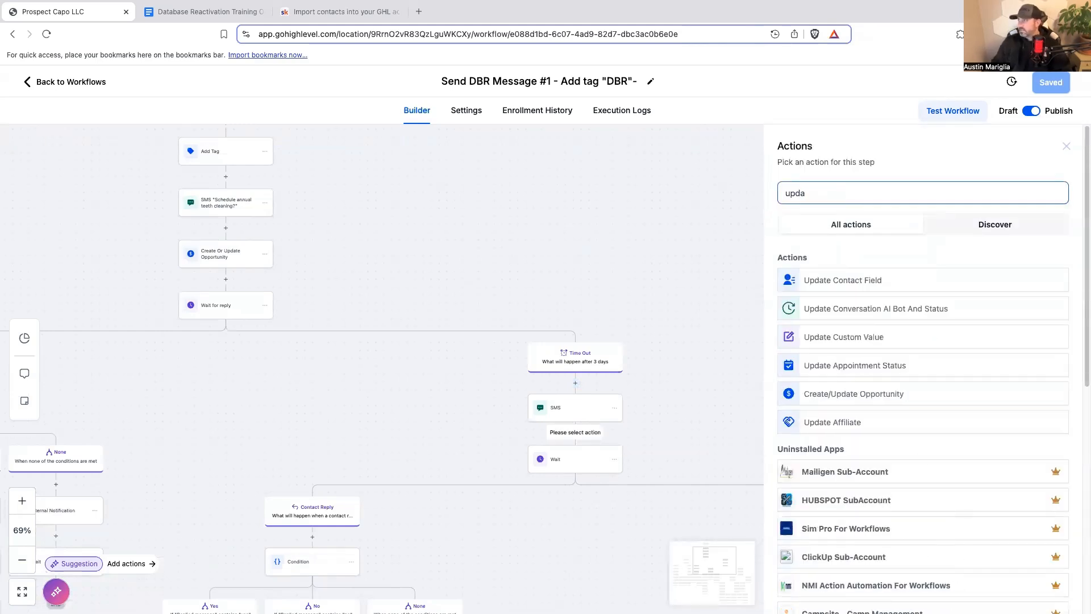
pyautogui.click(844, 392)
# Step: Set the new opportunity action to the Database Reactivation pipeline and DBR Message #2 sent stage, and save the action and workflow
pyautogui.click(762, 268)
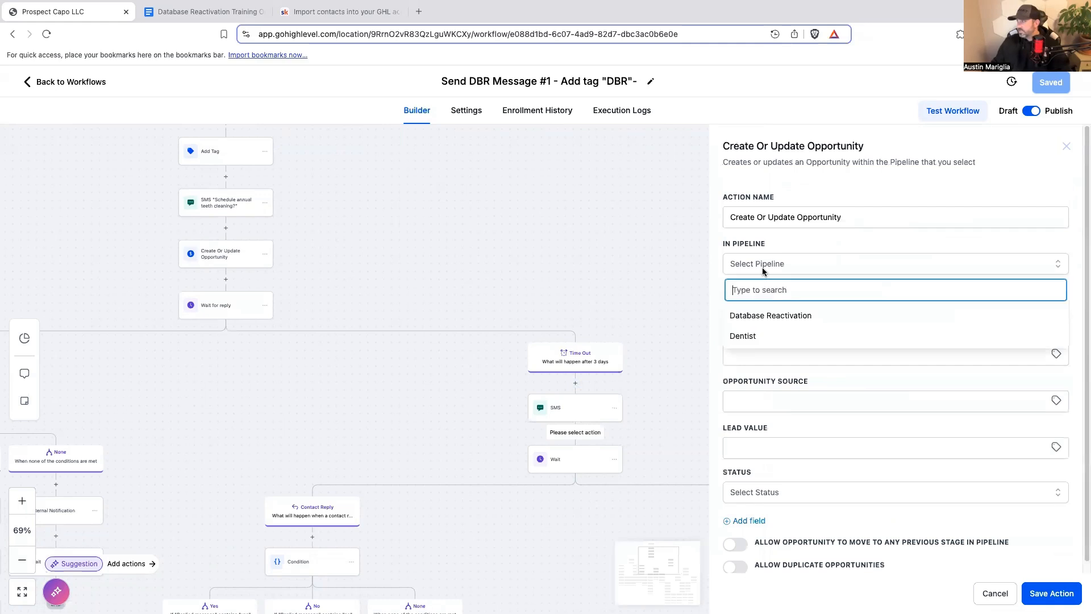
pyautogui.click(765, 314)
pyautogui.click(766, 310)
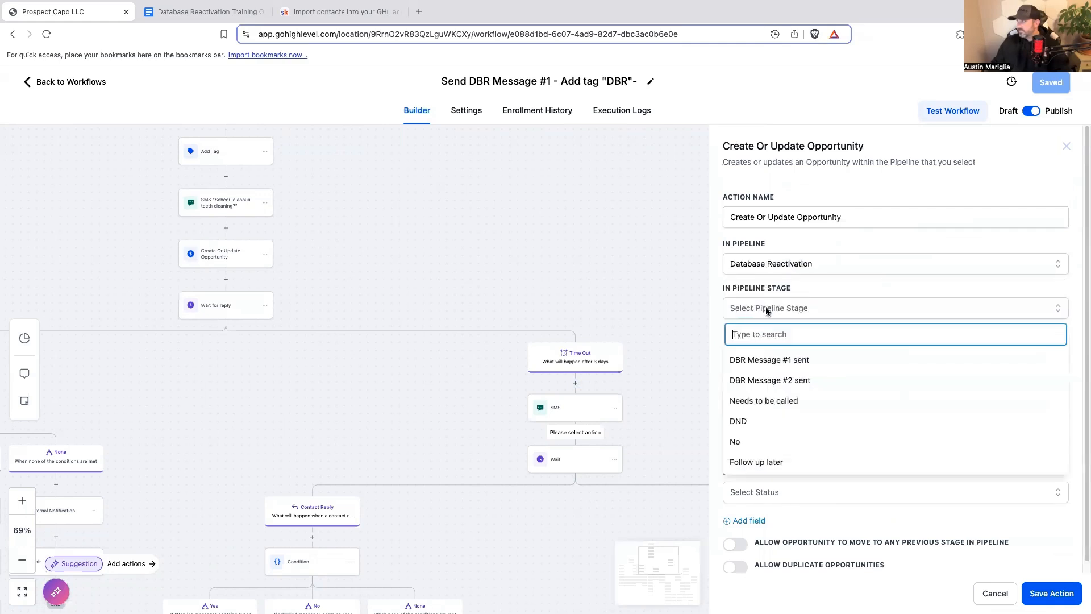
pyautogui.click(787, 381)
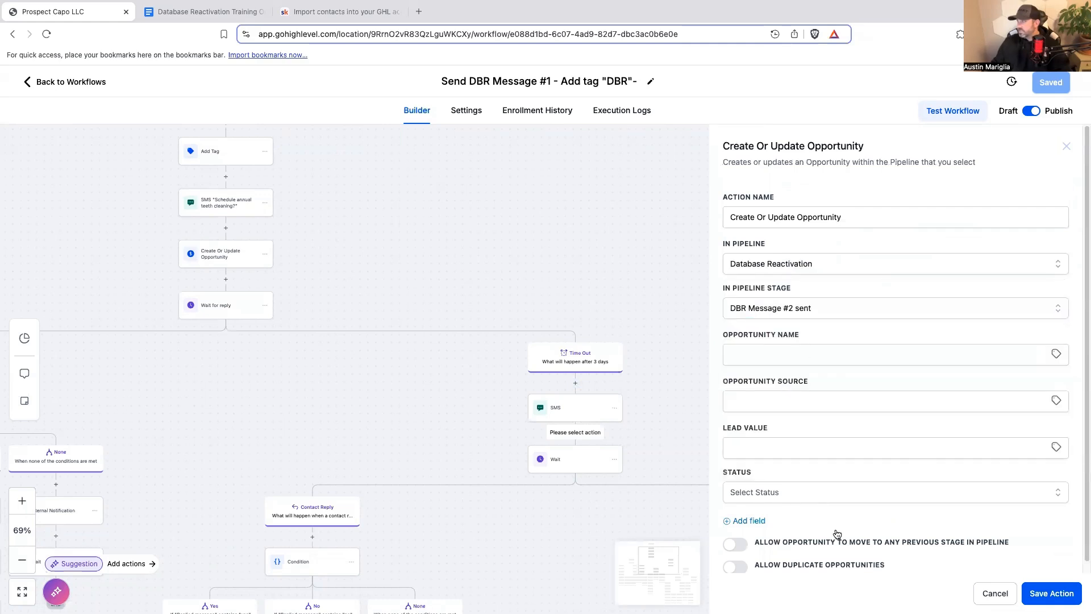
pyautogui.click(1045, 594)
pyautogui.click(1052, 83)
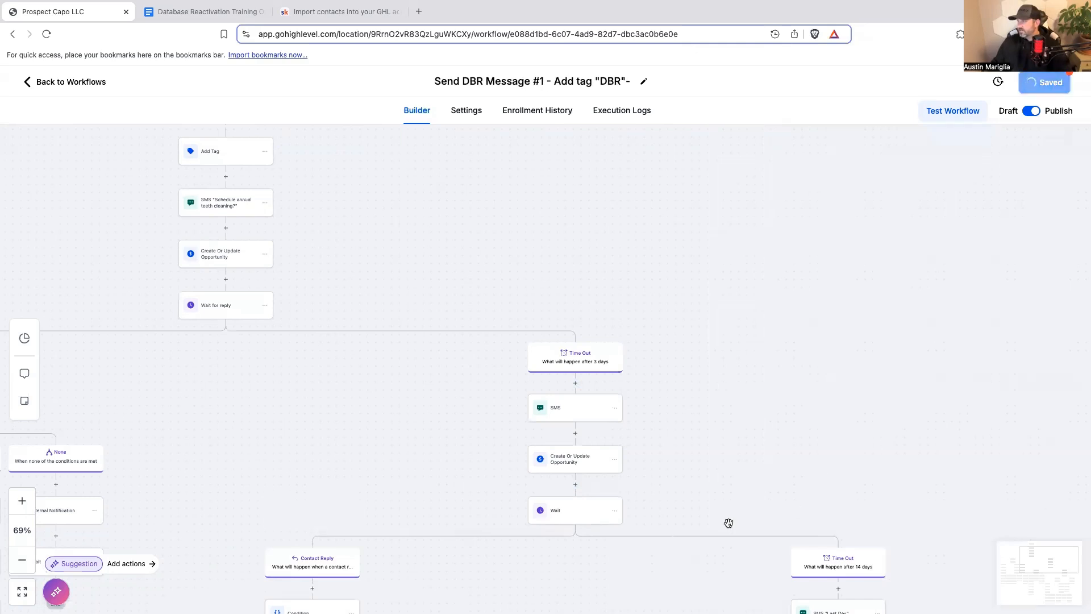
# Step: Leave the workflow and open the Database Reactivation opportunity pipeline for editing
pyautogui.scroll(-5, 712, 509)
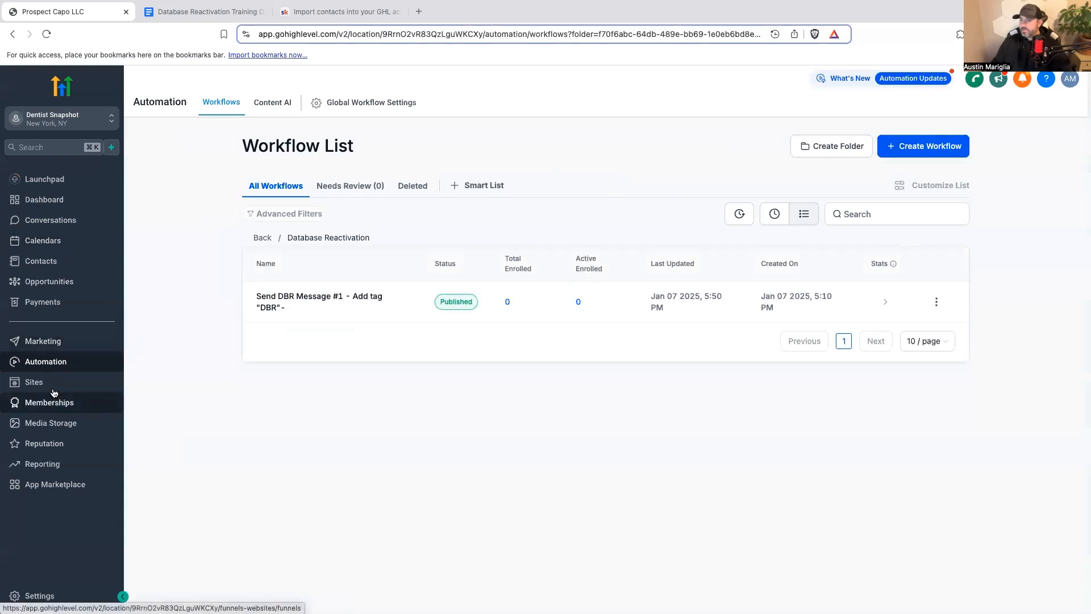
pyautogui.click(62, 284)
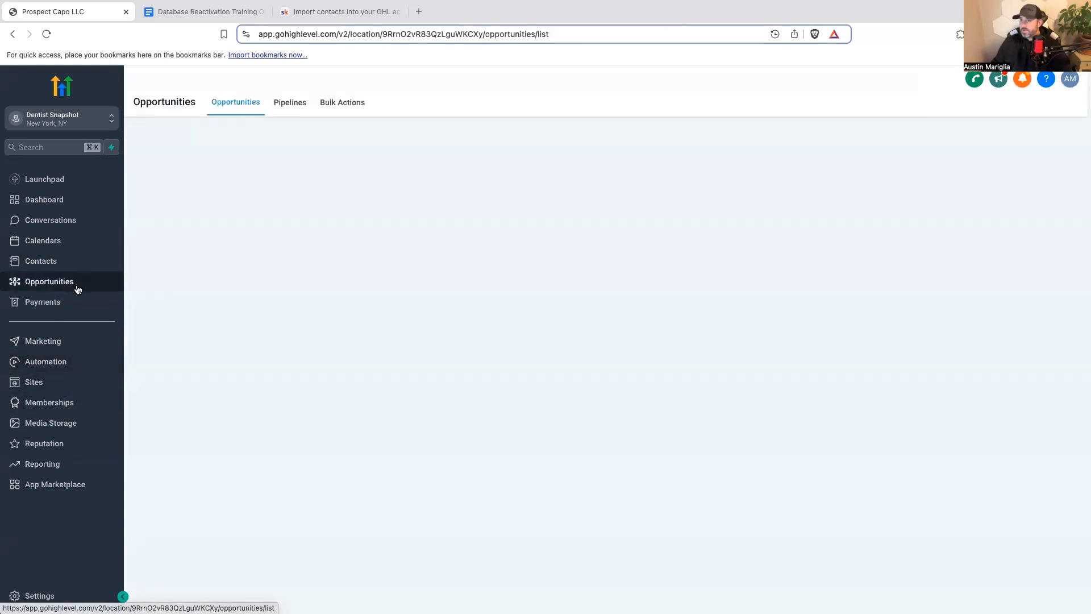
pyautogui.click(293, 102)
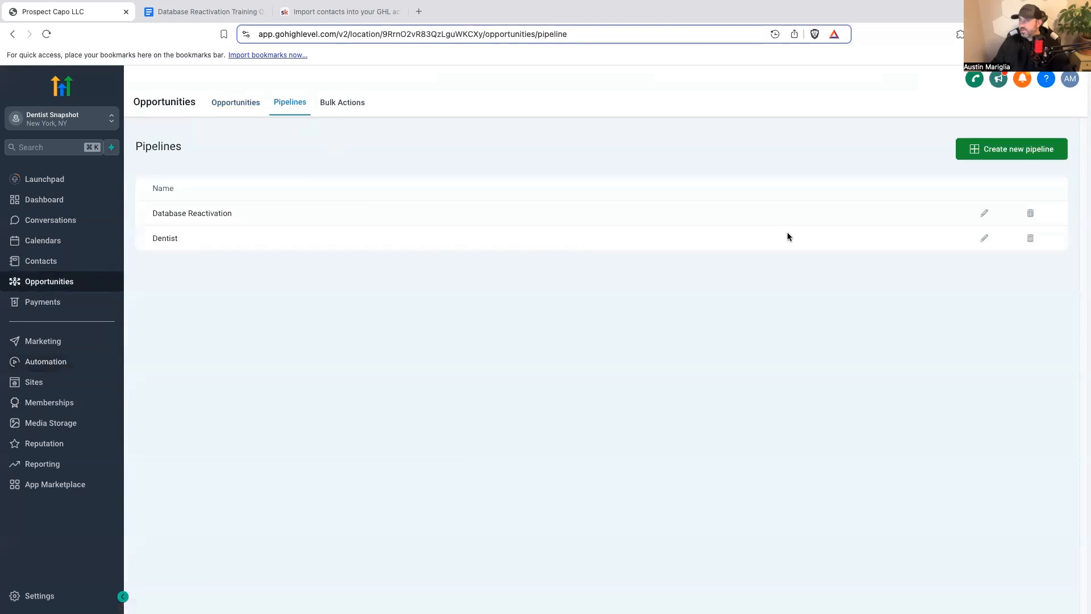
pyautogui.click(983, 213)
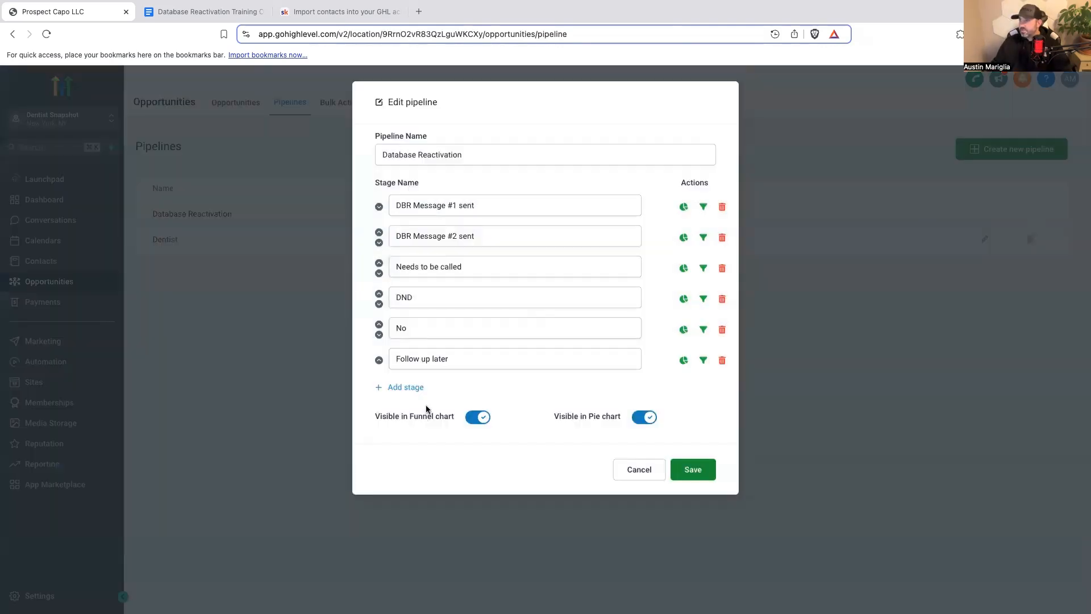
# Step: Add a pipeline stage named "DBR Message #3 sent", reusing the name of the DBR Message #2 sent stage
pyautogui.tripleClick(444, 238)
pyautogui.rightClick(443, 238)
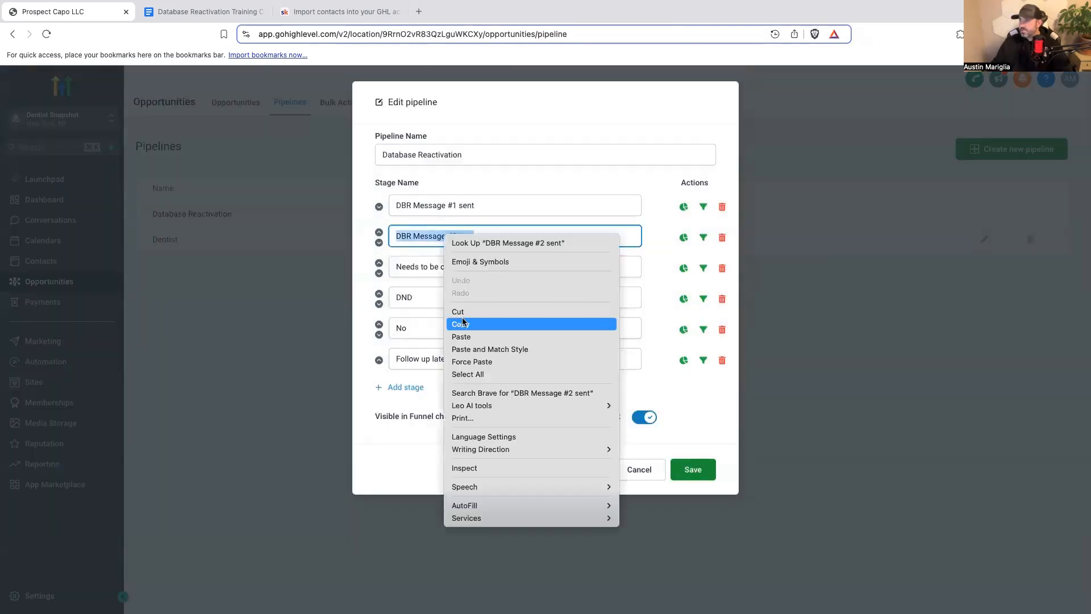
pyautogui.click(455, 324)
pyautogui.click(405, 387)
pyautogui.click(409, 392)
pyautogui.press('super+v')
pyautogui.press('BackSpace')
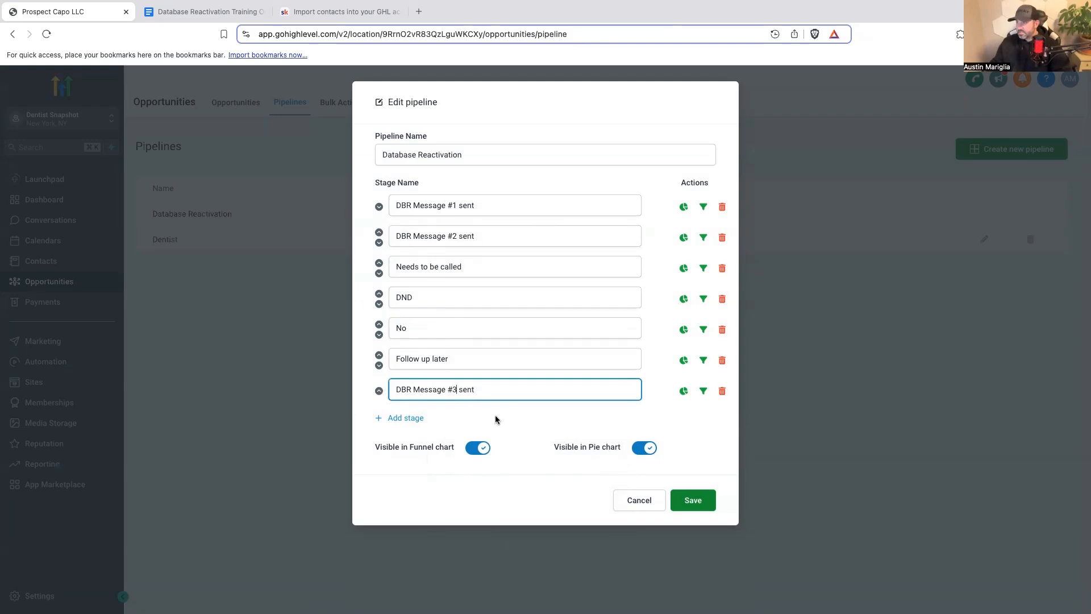
# Step: Move the DBR Message #3 sent stage up to directly follow DBR Message #2 sent and save the pipeline
pyautogui.click(379, 391)
pyautogui.click(379, 355)
pyautogui.click(379, 324)
pyautogui.click(379, 294)
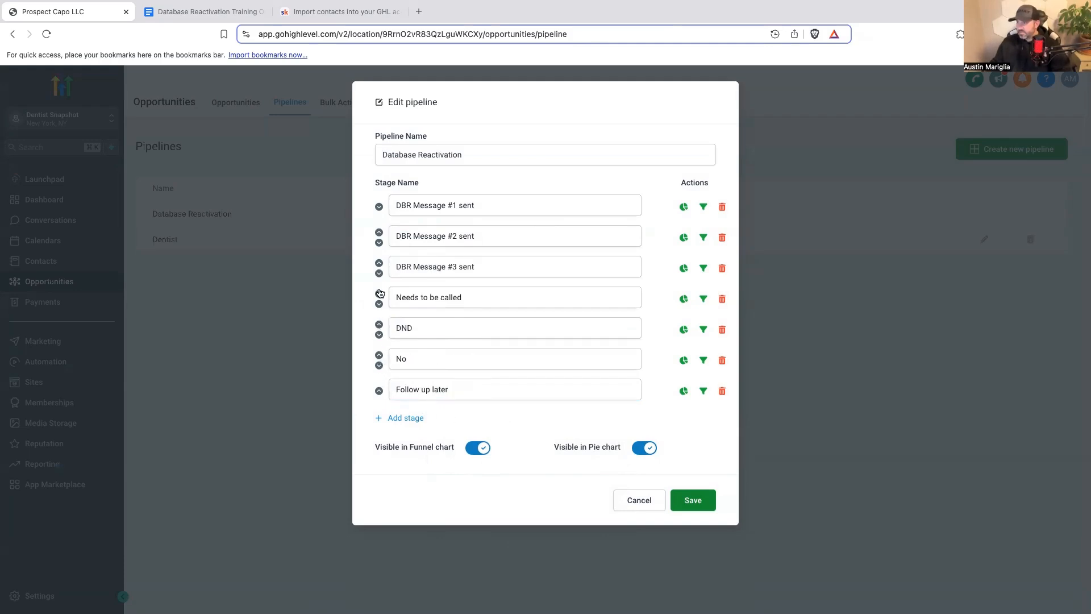
pyautogui.click(690, 500)
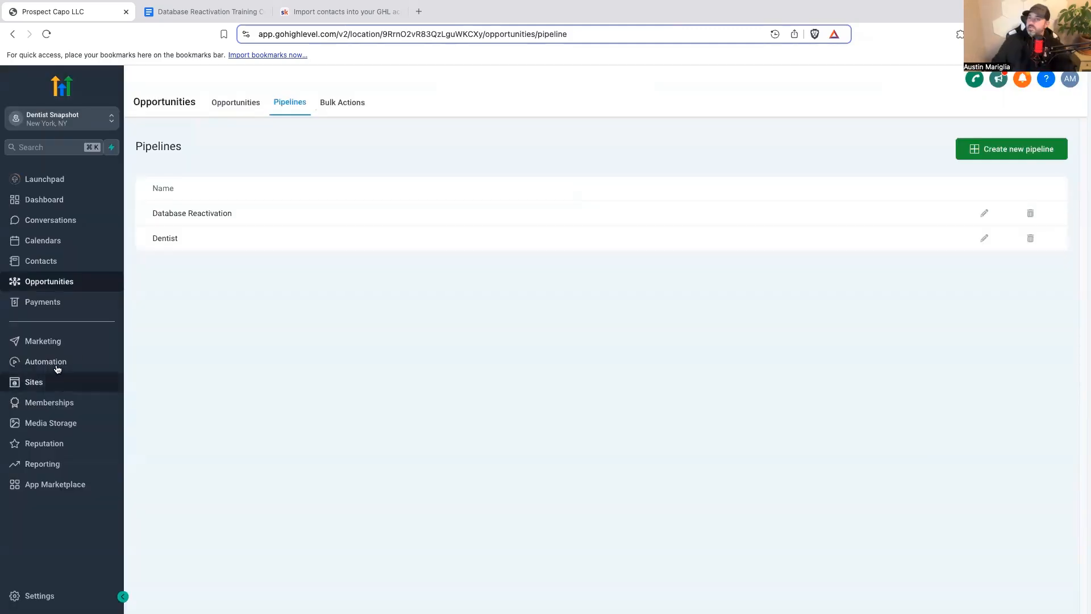
# Step: Reopen the Send DBR Message #1 workflow from the Database Reactivation automation folder
pyautogui.click(56, 363)
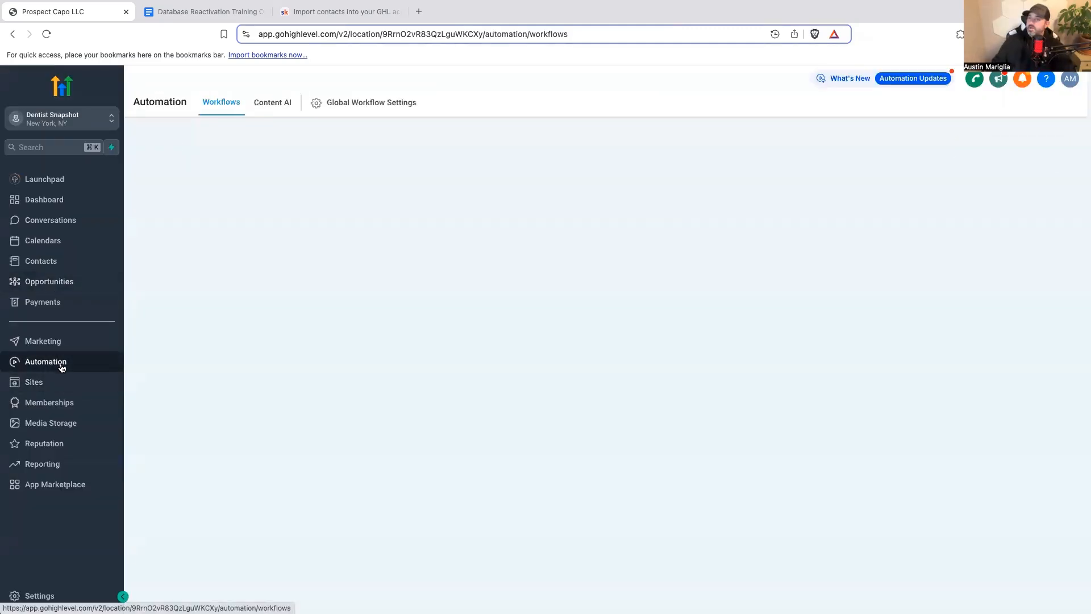
pyautogui.click(299, 291)
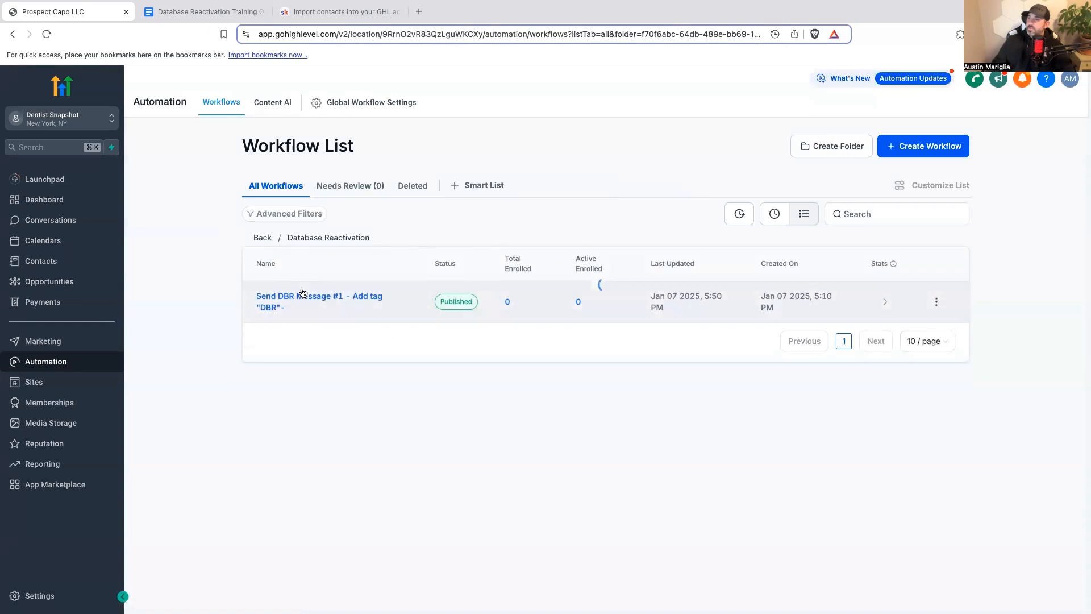
pyautogui.click(311, 301)
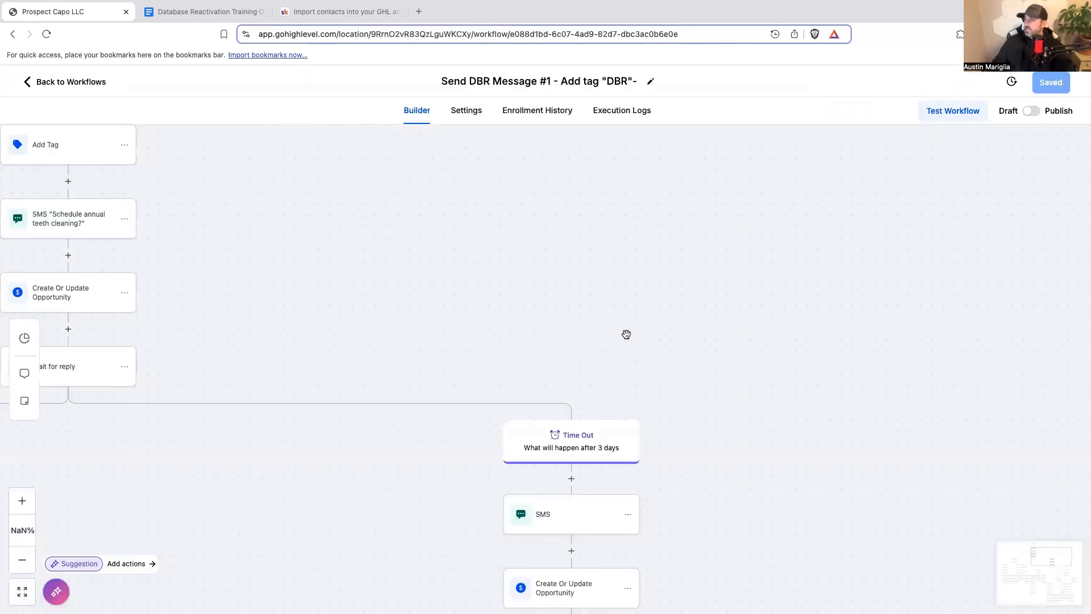
# Step: Add a Create Or Update Opportunity action directly after the SMS in the second Time Out branch
pyautogui.scroll(-6, 453, 421)
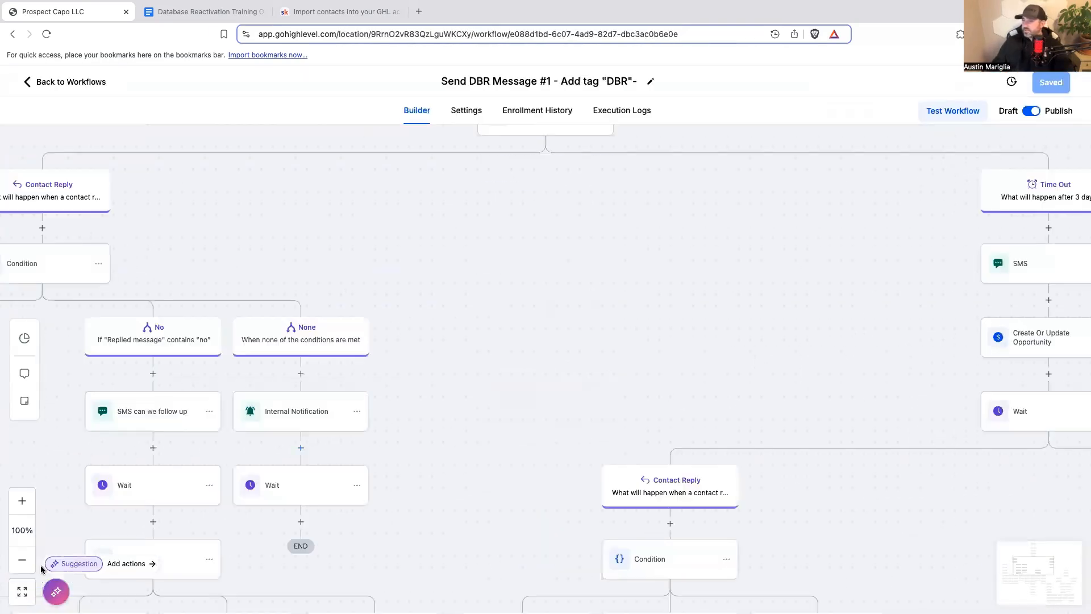
pyautogui.click(26, 558)
pyautogui.click(26, 558)
pyautogui.click(26, 558)
pyautogui.click(26, 558)
pyautogui.click(27, 558)
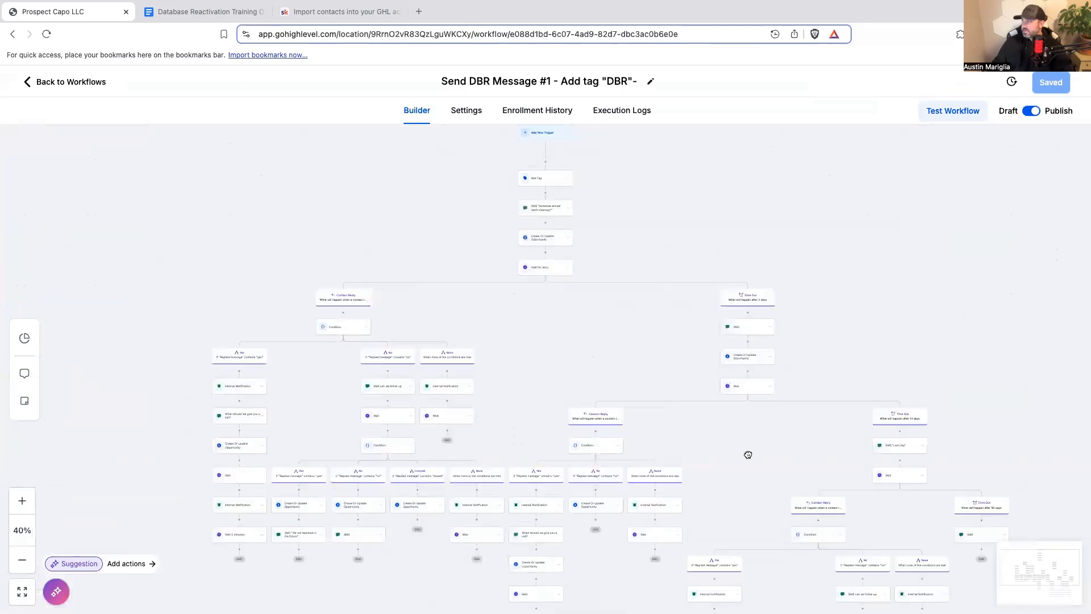
pyautogui.moveTo(749, 455); pyautogui.dragTo(546, 421)
pyautogui.scroll(-1, 785, 360)
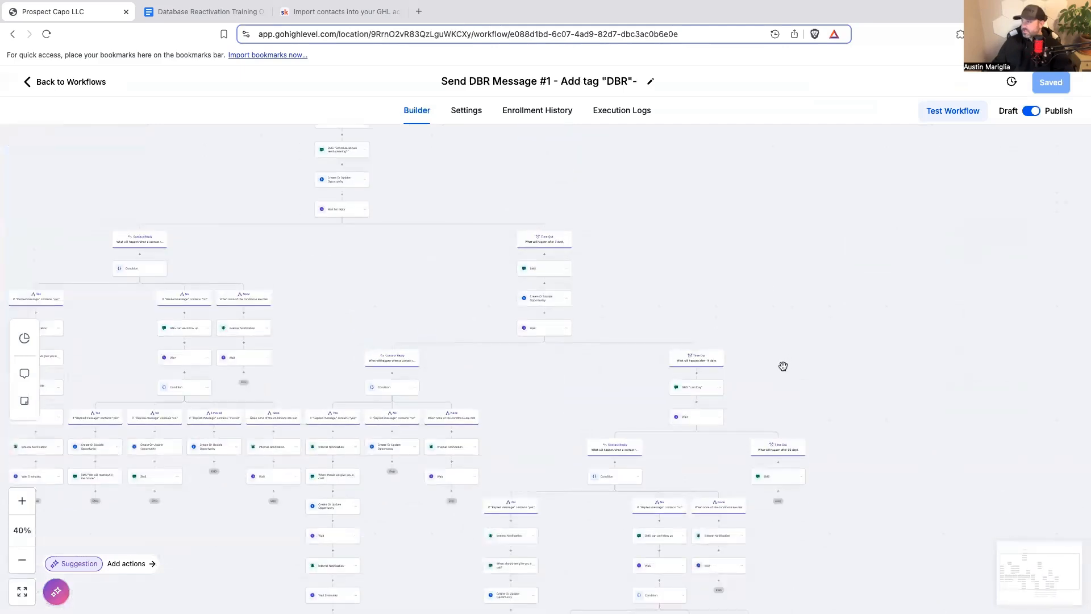
pyautogui.click(697, 403)
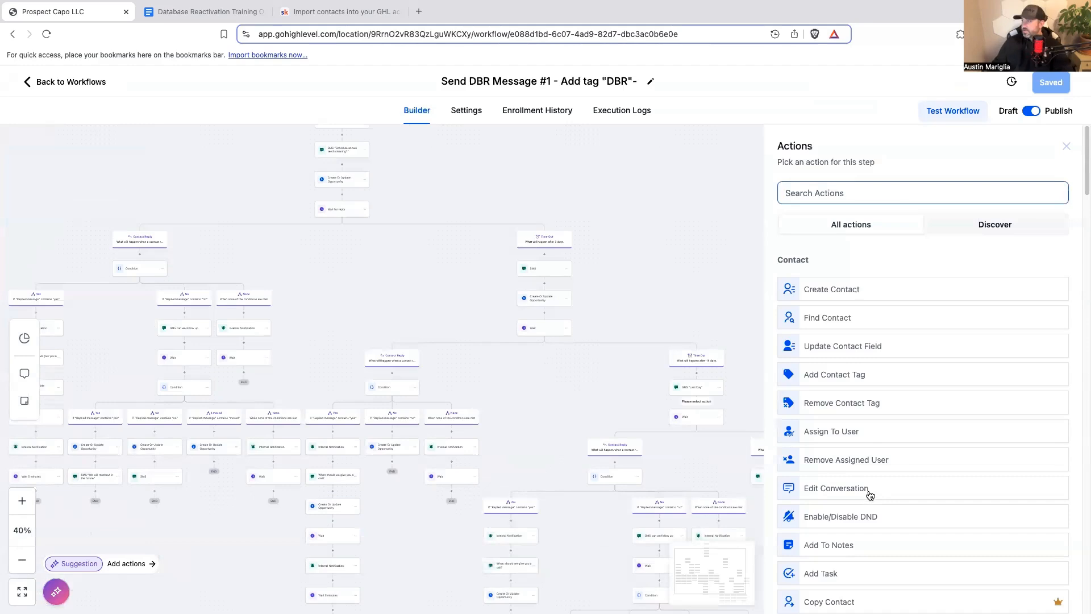
pyautogui.write('opp')
pyautogui.click(830, 284)
# Step: Set the opportunity action to the Database Reactivation pipeline and the DBR Message #3 sent stage, then save the action and the workflow
pyautogui.click(819, 268)
pyautogui.click(771, 313)
pyautogui.click(772, 310)
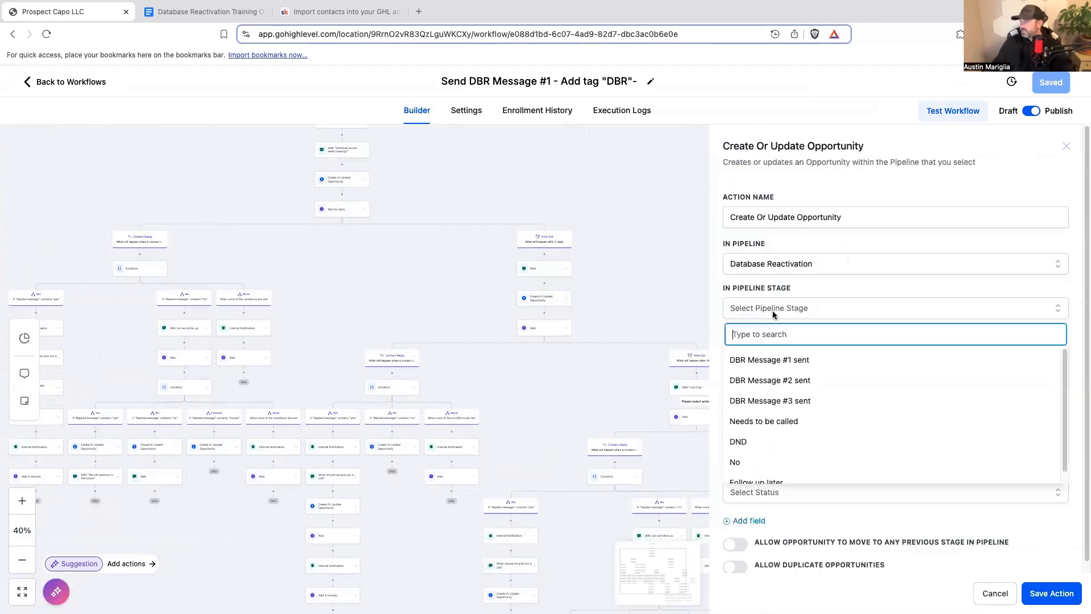
pyautogui.click(794, 395)
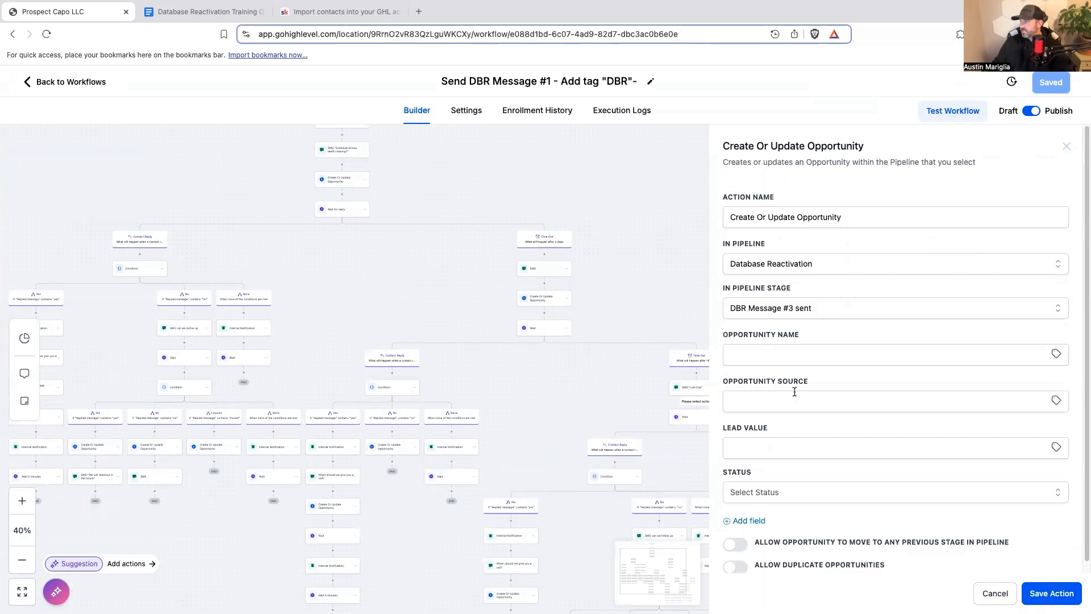
pyautogui.click(1043, 591)
pyautogui.click(1054, 85)
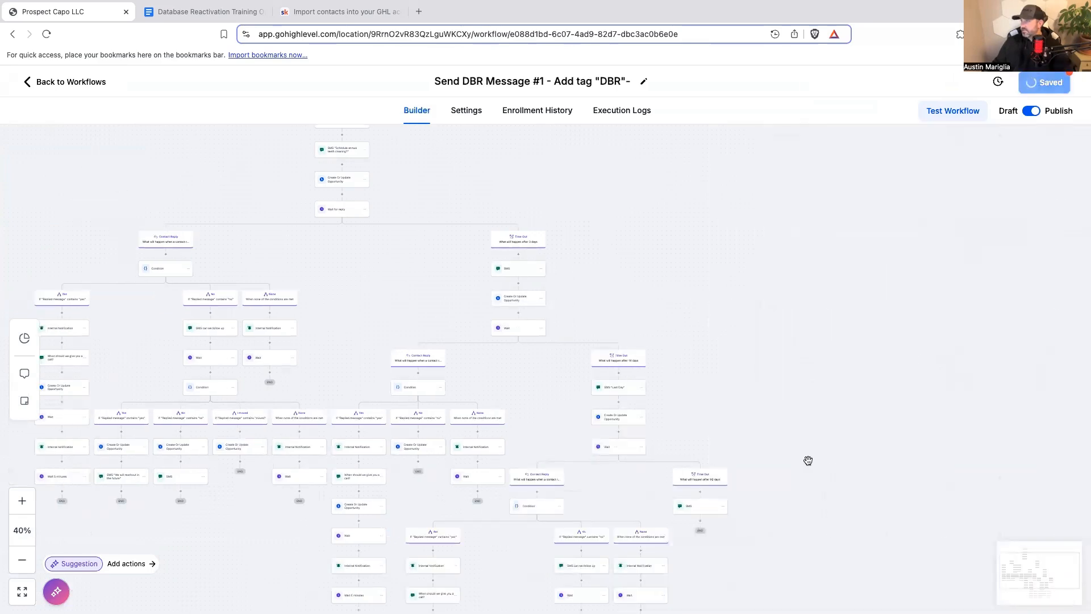
pyautogui.moveTo(861, 326); pyautogui.dragTo(1050, 297)
pyautogui.moveTo(1016, 500); pyautogui.dragTo(997, 512)
pyautogui.scroll(2, 1003, 455)
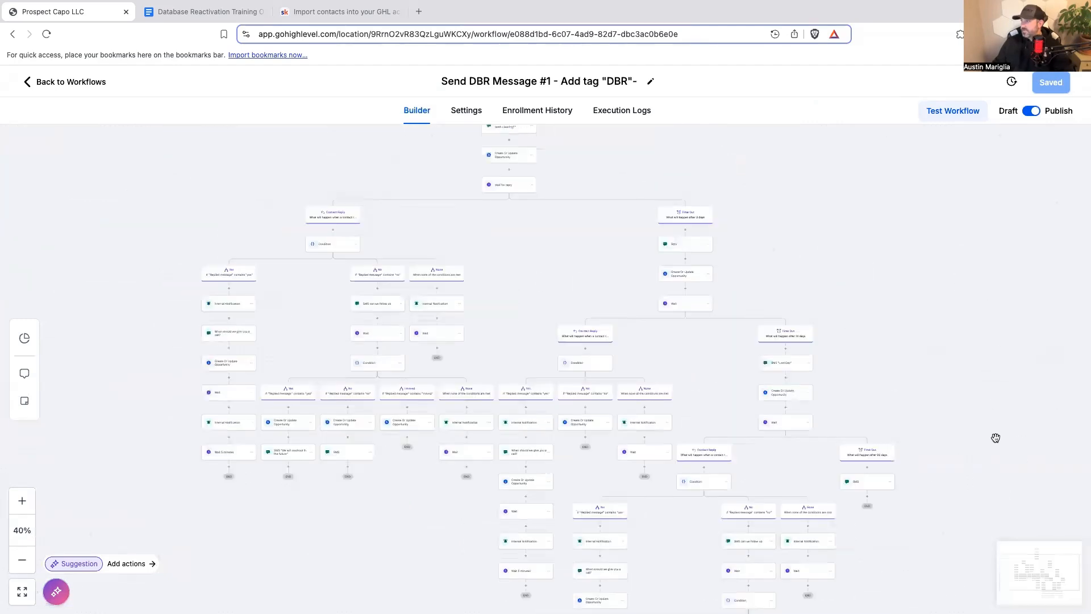
pyautogui.click(22, 560)
pyautogui.moveTo(425, 549)
pyautogui.mouseDown()
pyautogui.moveTo(432, 603)
pyautogui.moveTo(440, 542)
pyautogui.moveTo(437, 559)
pyautogui.mouseUp()
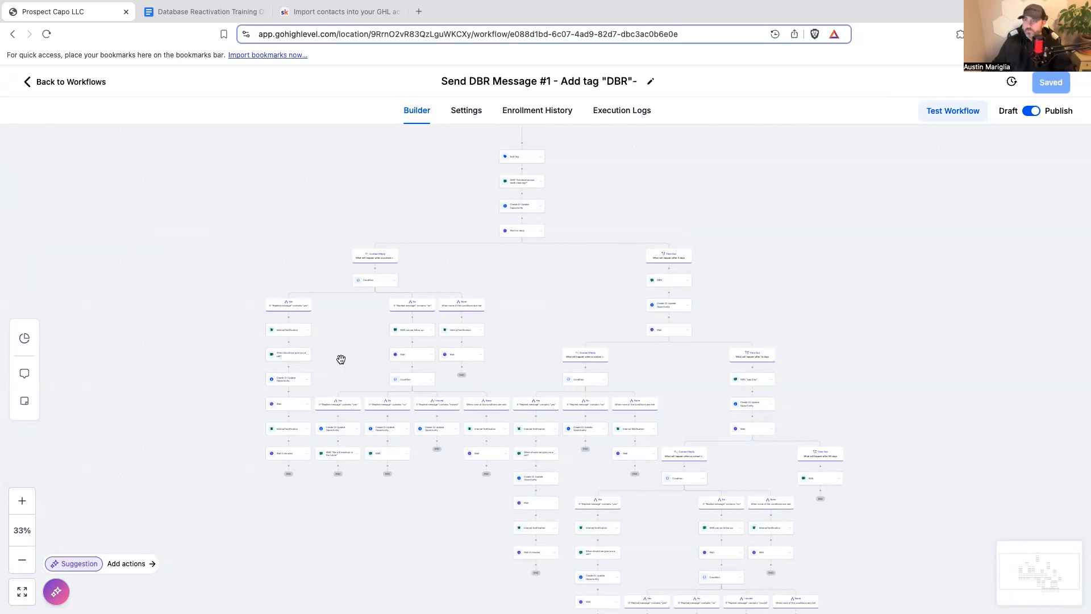
# Step: Switch to Closebot AI and examine the Chiro Bot's objectives in their priority order
pyautogui.click(424, 12)
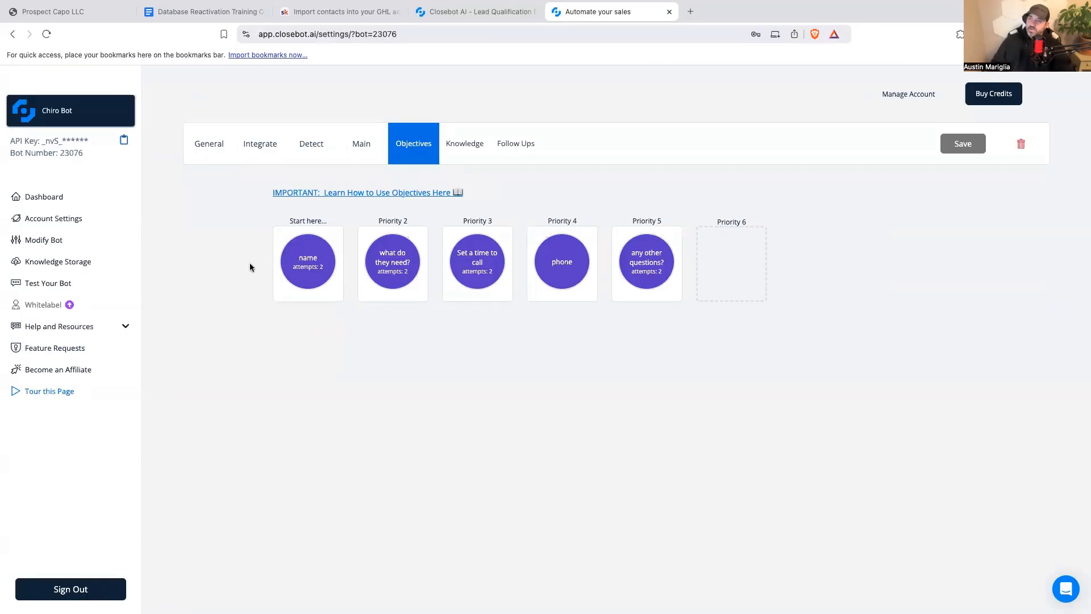
pyautogui.moveTo(343, 303)
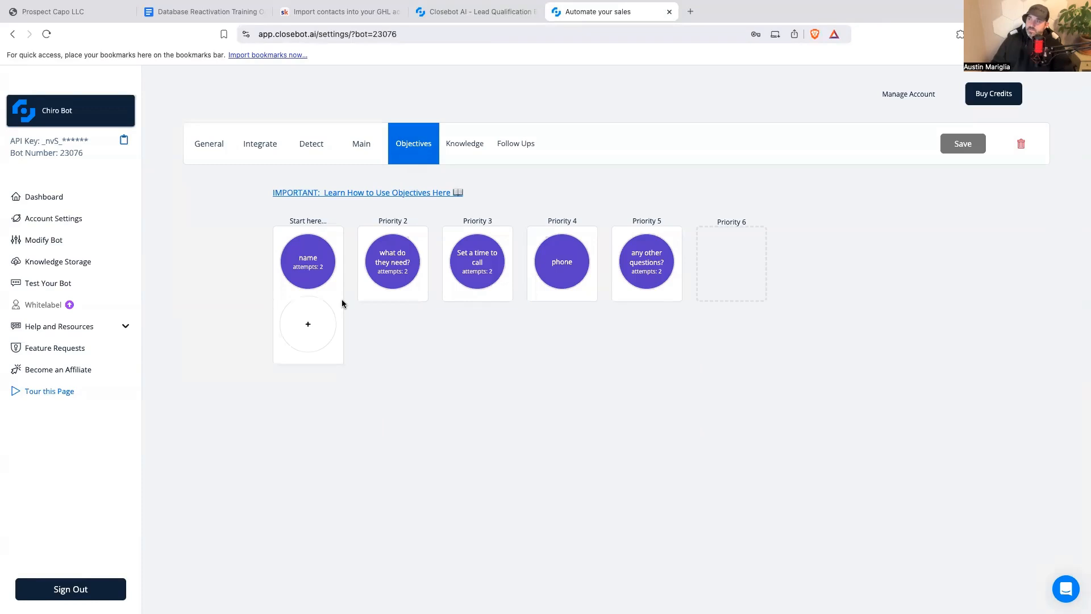
pyautogui.moveTo(401, 281)
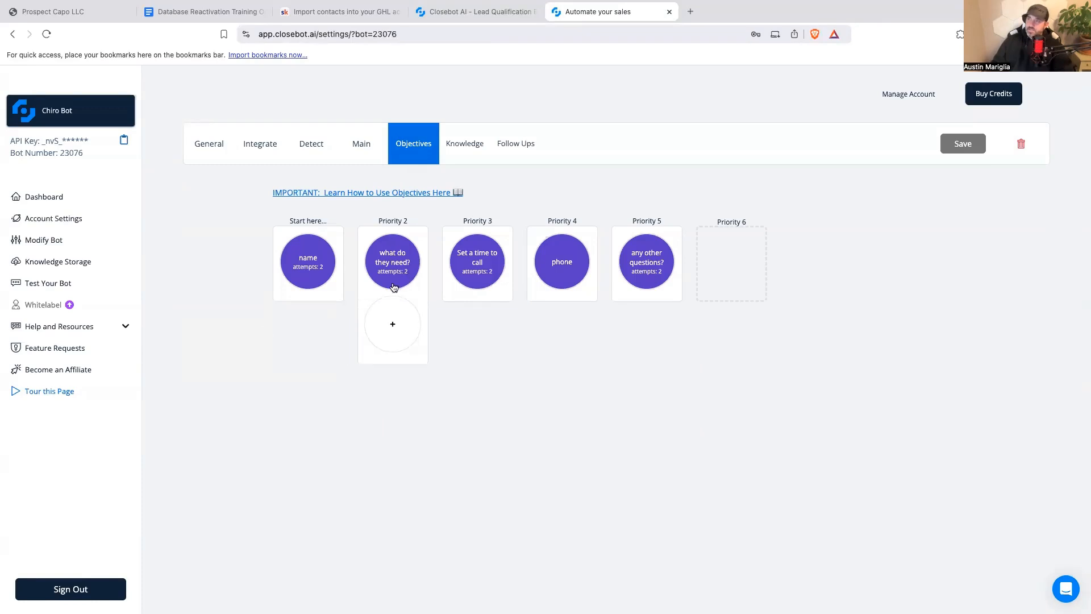
pyautogui.moveTo(577, 275)
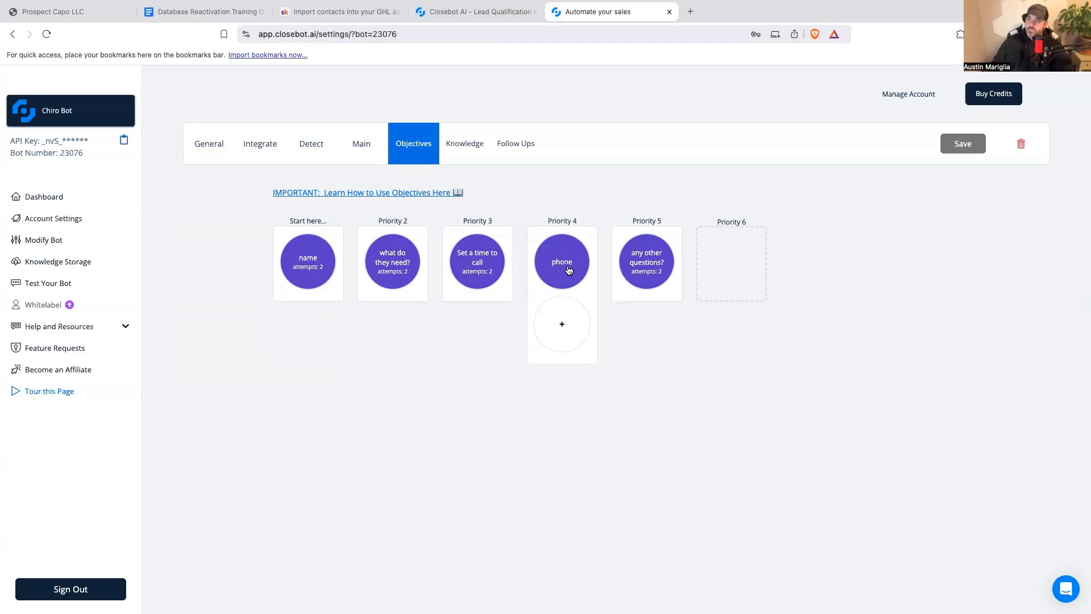
pyautogui.moveTo(455, 291)
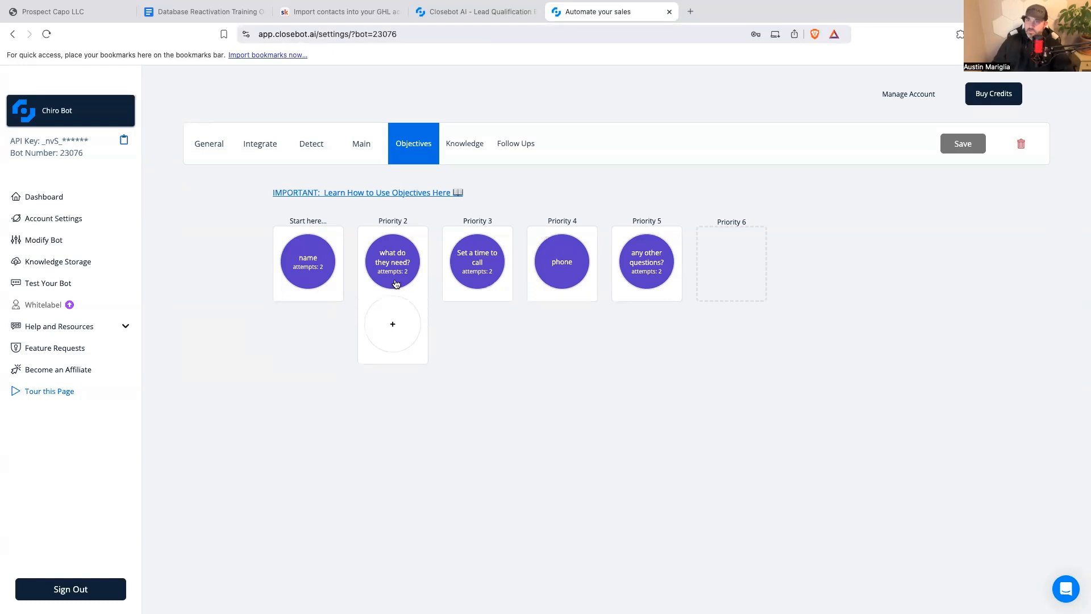
# Step: Return to the HighLevel workflow and examine its full structure, from the trigger down through the reply and time-out branches
pyautogui.click(101, 15)
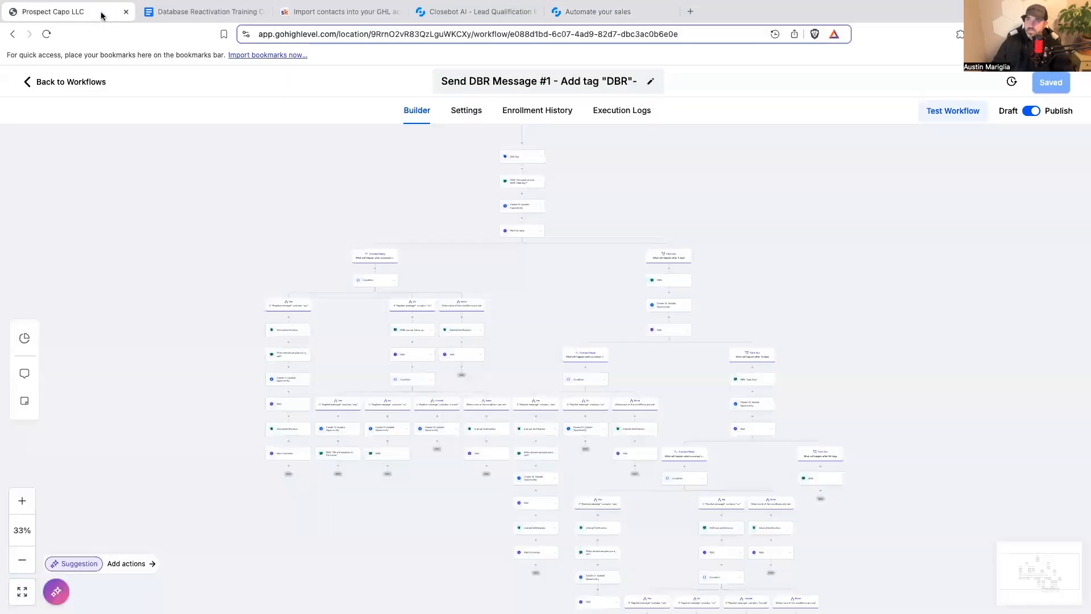
pyautogui.scroll(-2, 610, 289)
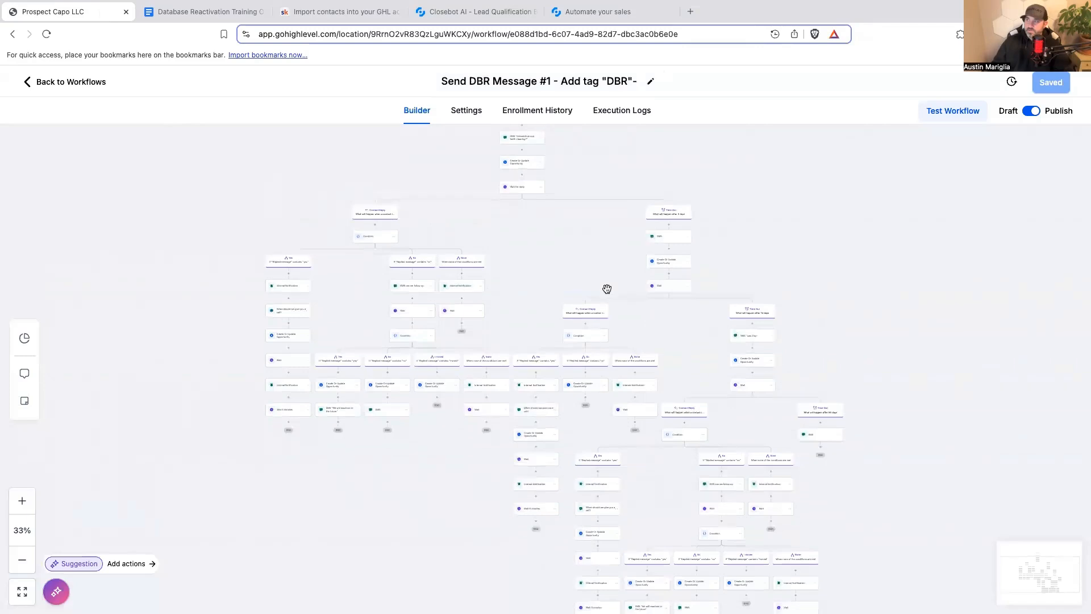
pyautogui.hscroll(3, 482, 312)
pyautogui.moveTo(492, 307); pyautogui.dragTo(558, 340)
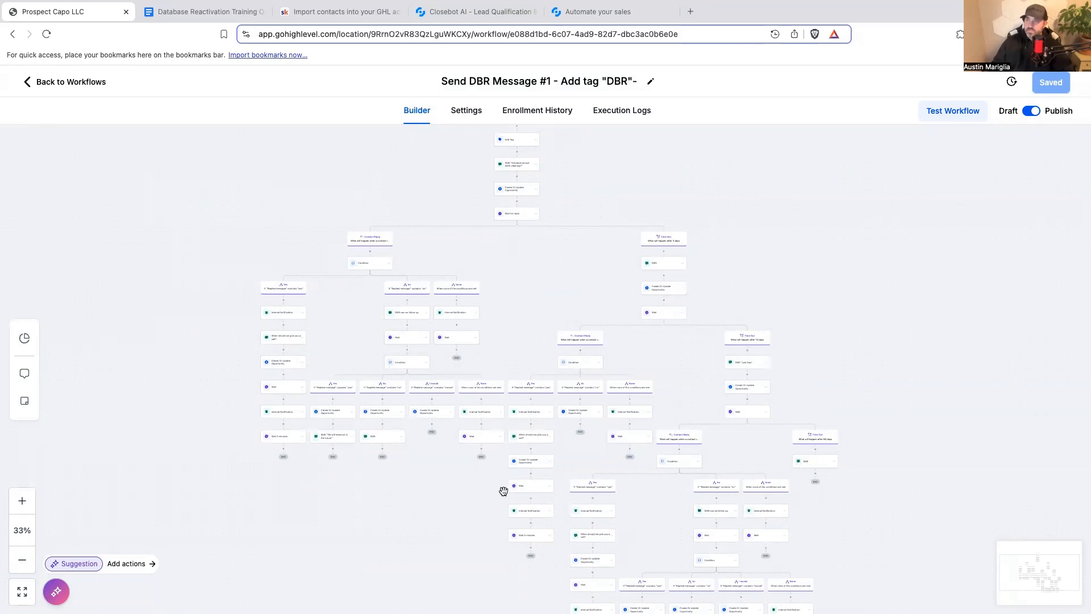
pyautogui.moveTo(533, 316); pyautogui.dragTo(500, 389)
pyautogui.click(20, 558)
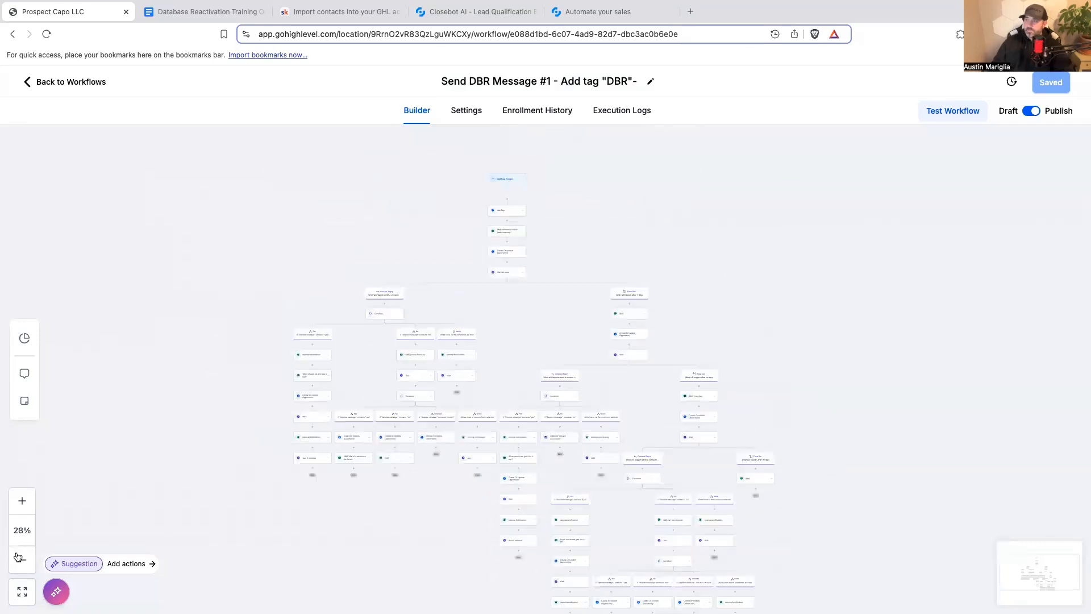
pyautogui.moveTo(257, 460); pyautogui.dragTo(249, 402)
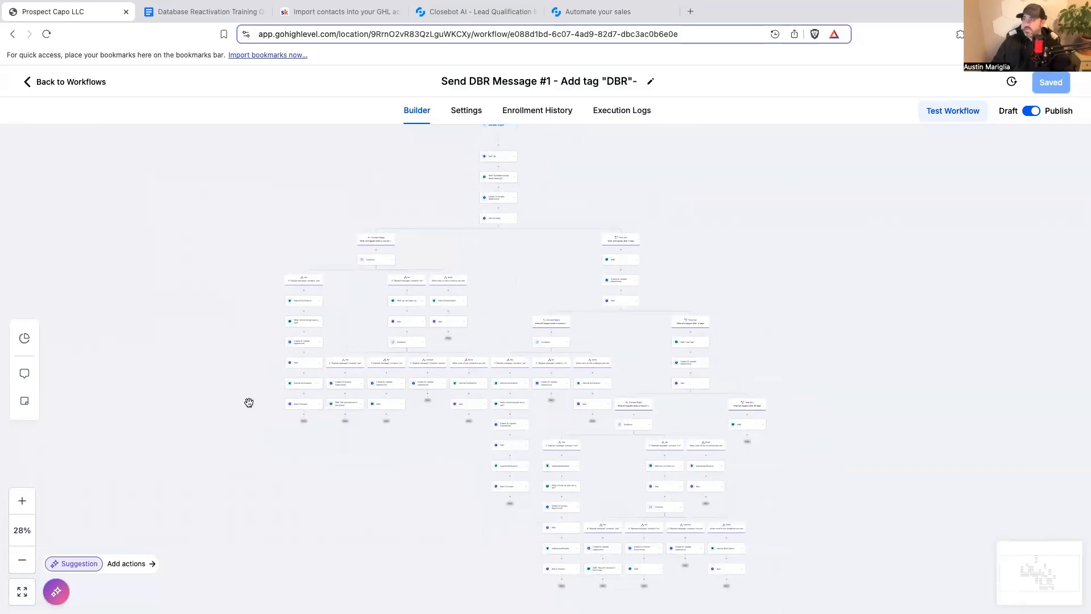
pyautogui.scroll(2, 447, 461)
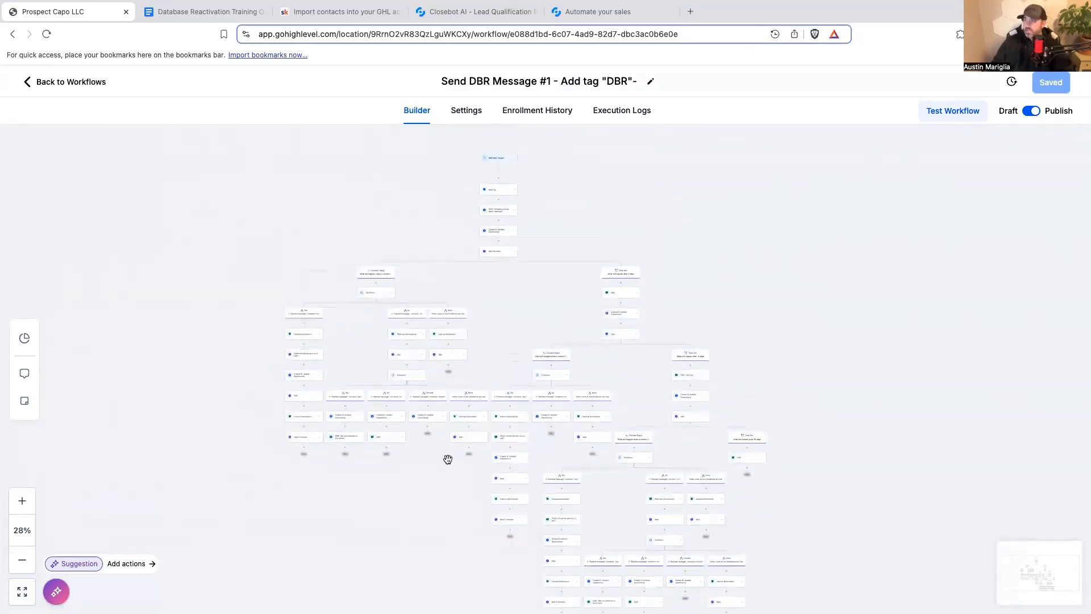
pyautogui.click(23, 508)
pyautogui.click(23, 507)
pyautogui.click(23, 508)
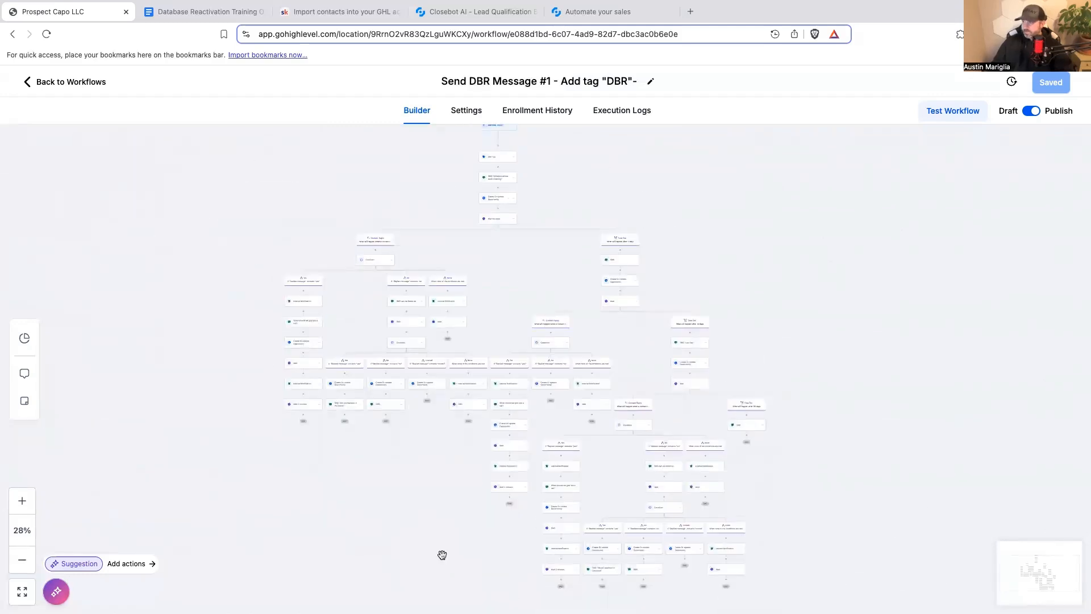